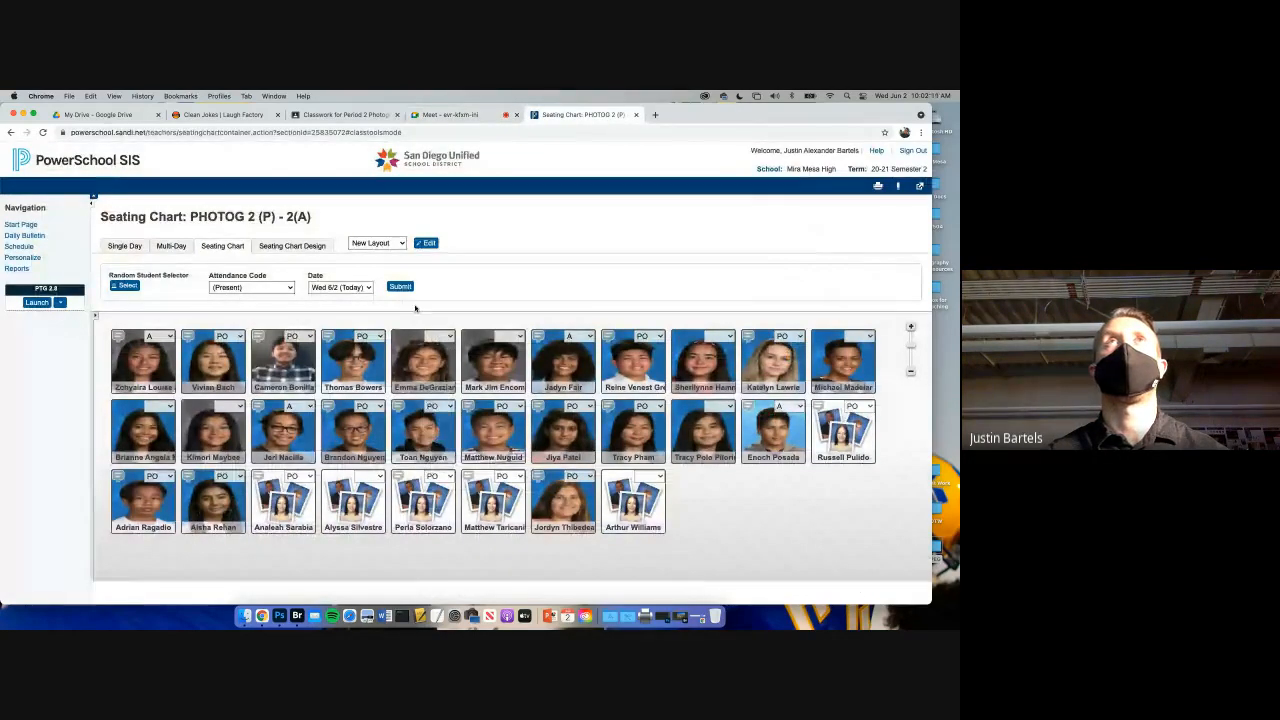
- Go to the class's Classwork page and expand the Website Portfolio Final assignment
click(455, 115)
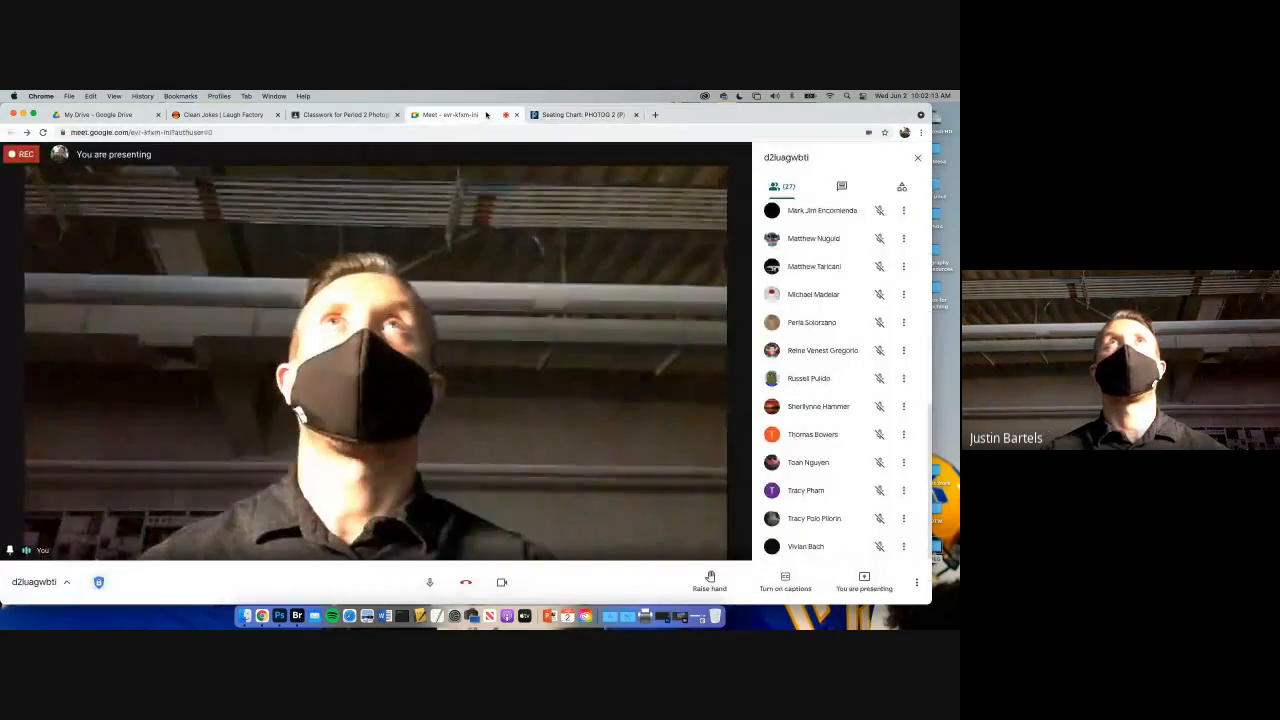
click(349, 117)
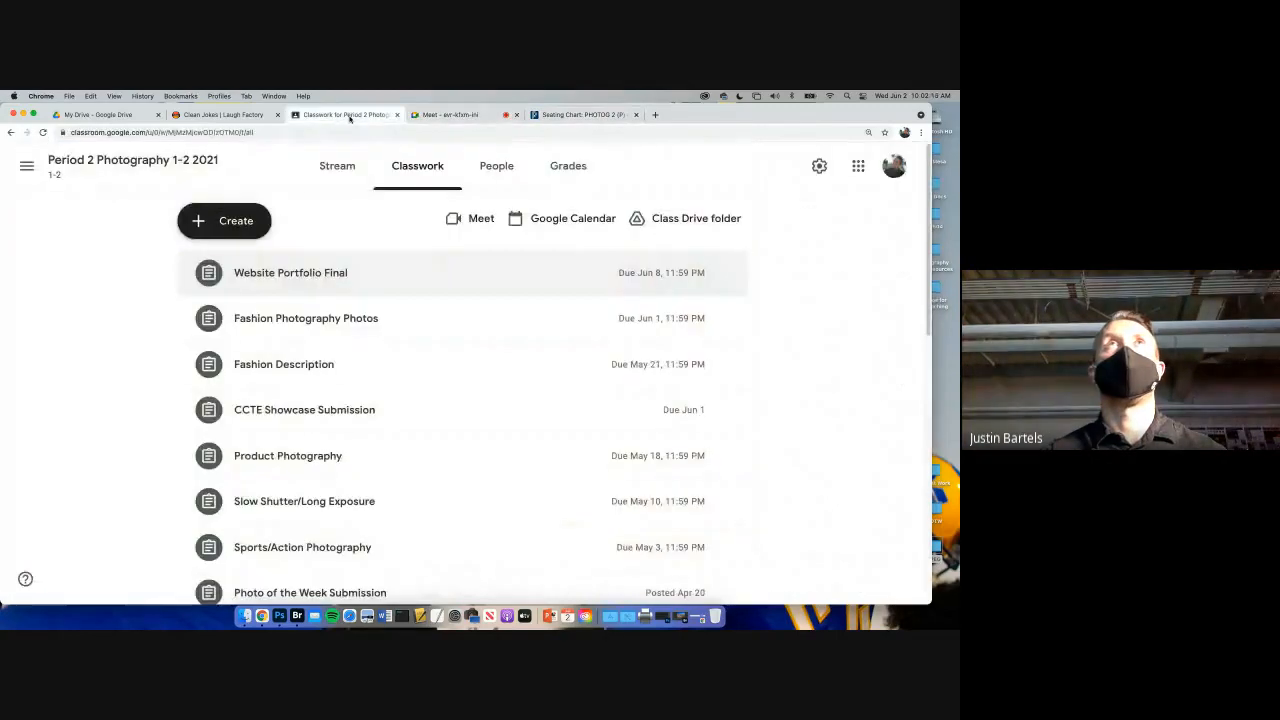
click(310, 281)
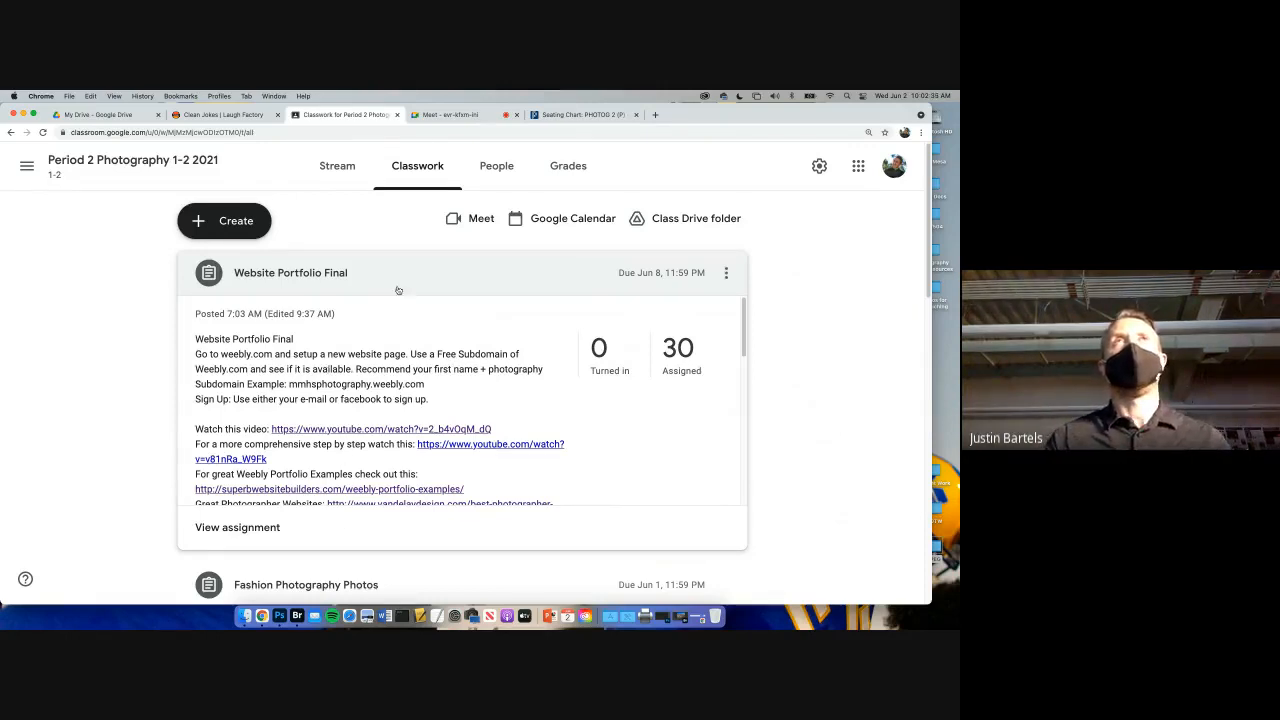
- Scroll to the assignment's attachments and open the Free Website Builder (weebly.com) link
click(454, 113)
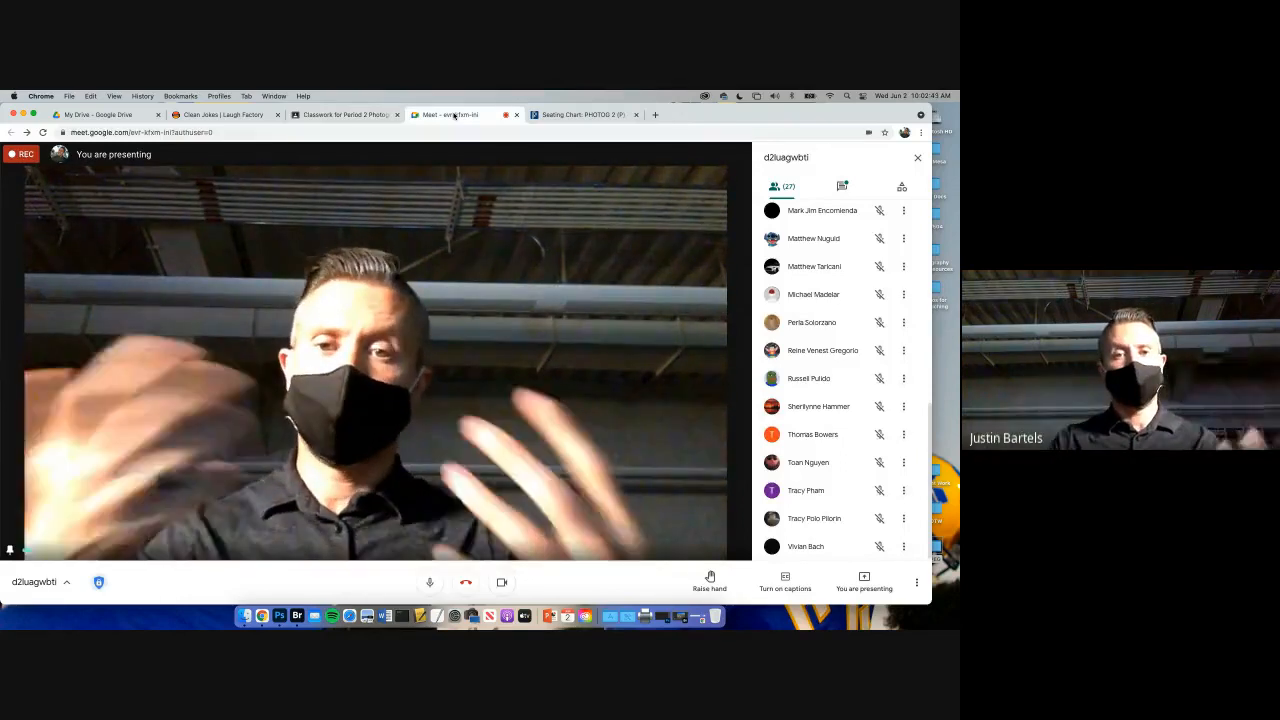
click(364, 116)
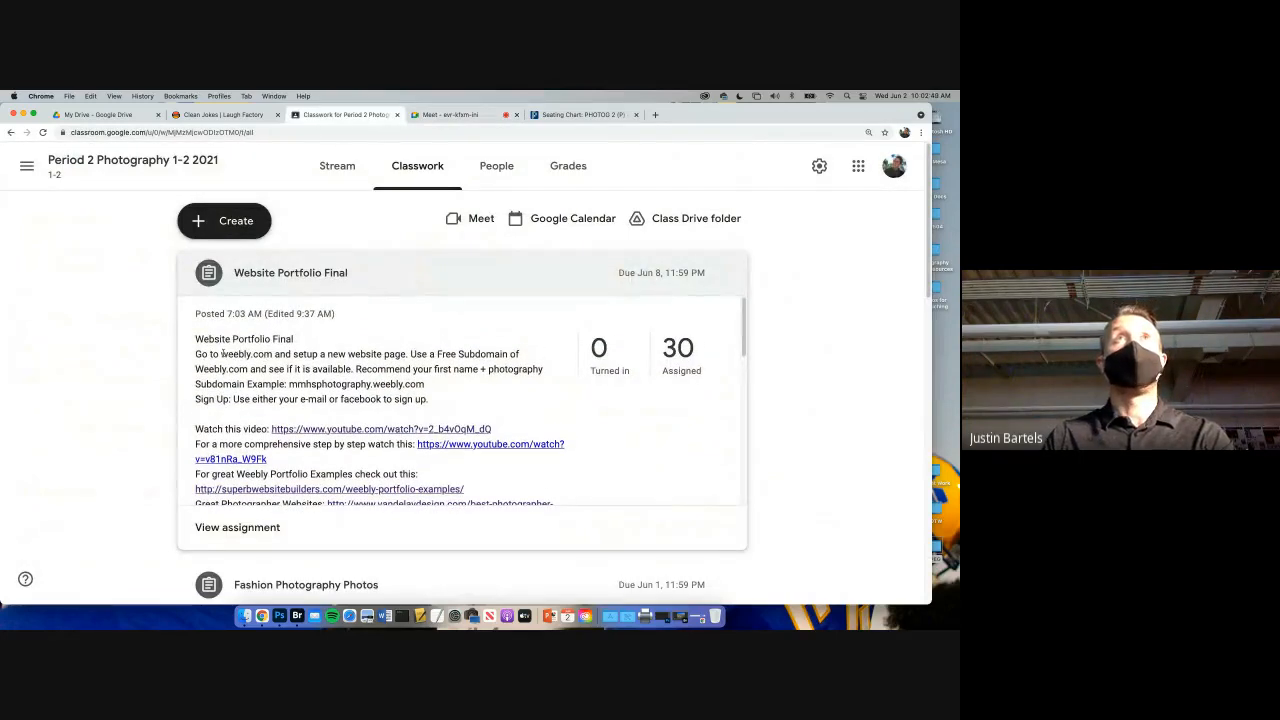
drag(222, 353, 272, 354)
scroll(269, 357, down, 5)
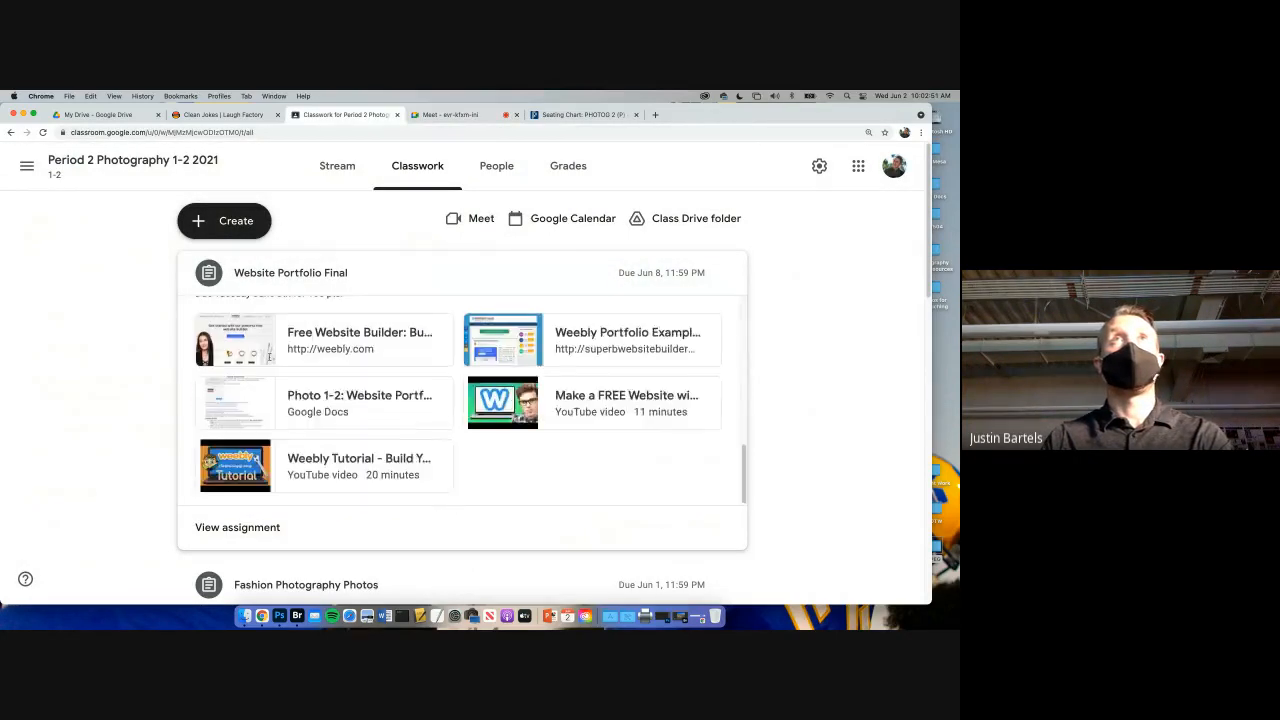
click(261, 349)
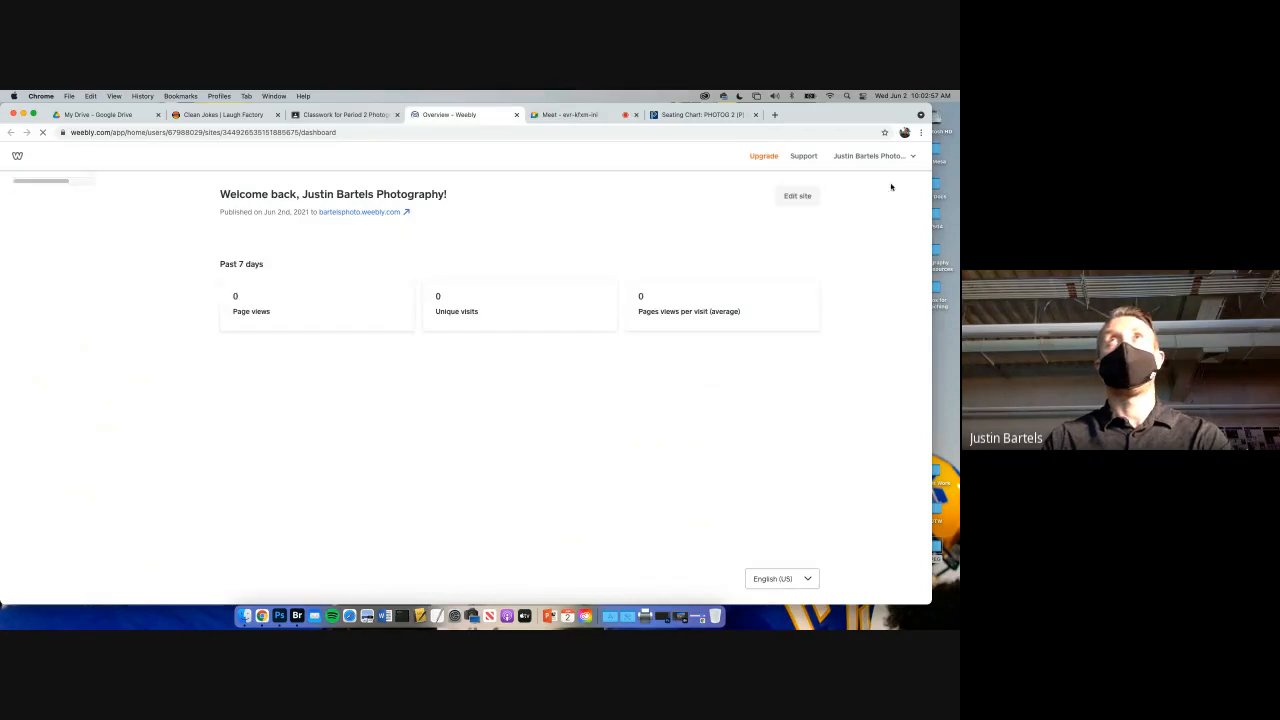
- Sign out of the Weebly dashboard from the account menu and go to the login page
click(913, 163)
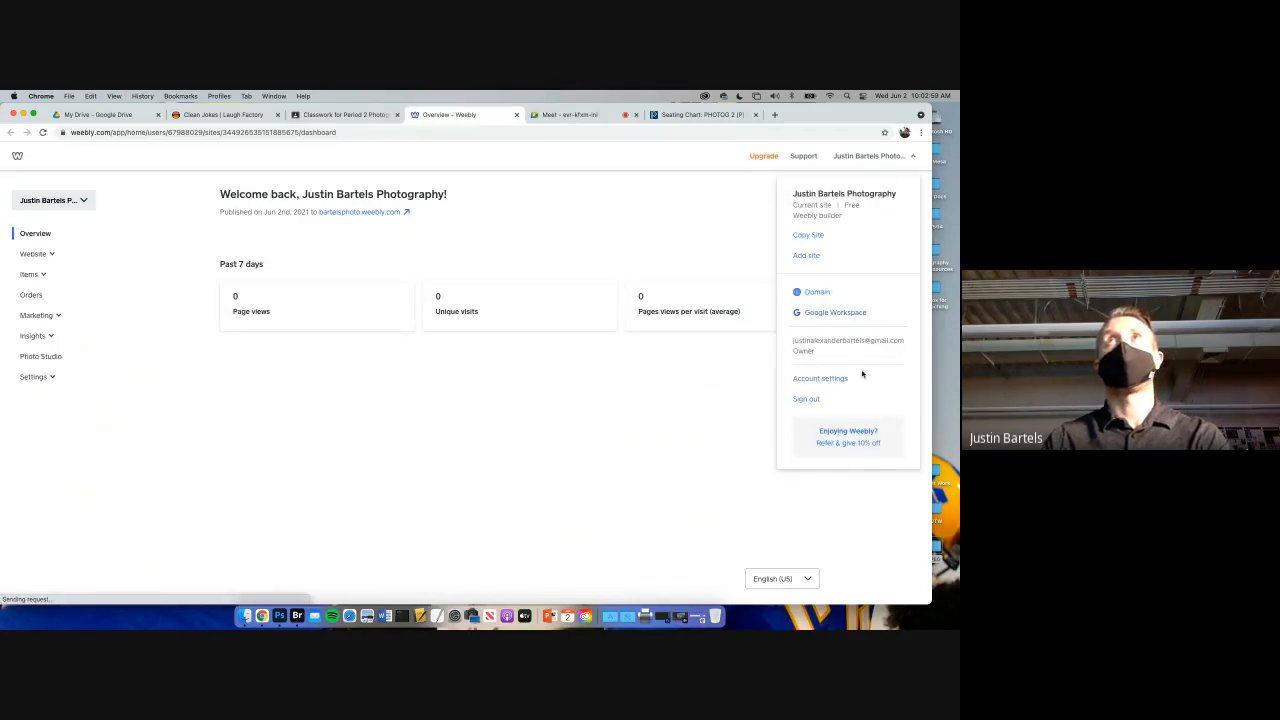
click(815, 400)
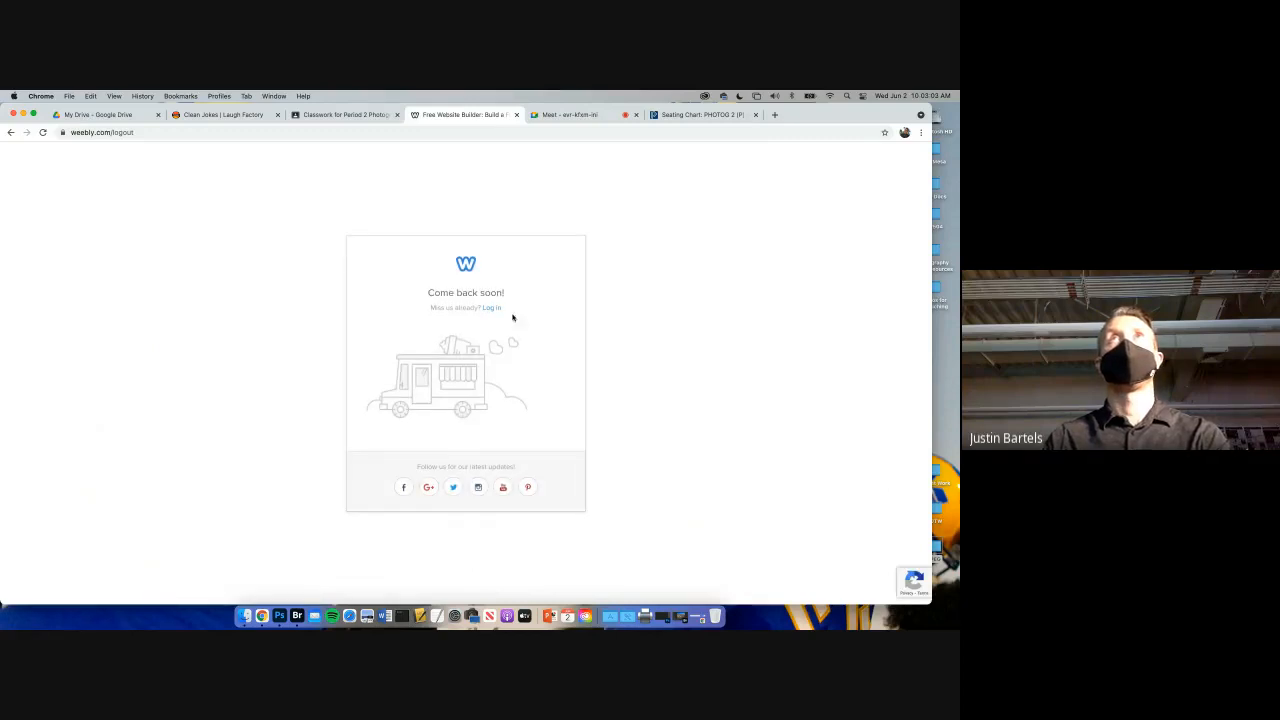
click(490, 308)
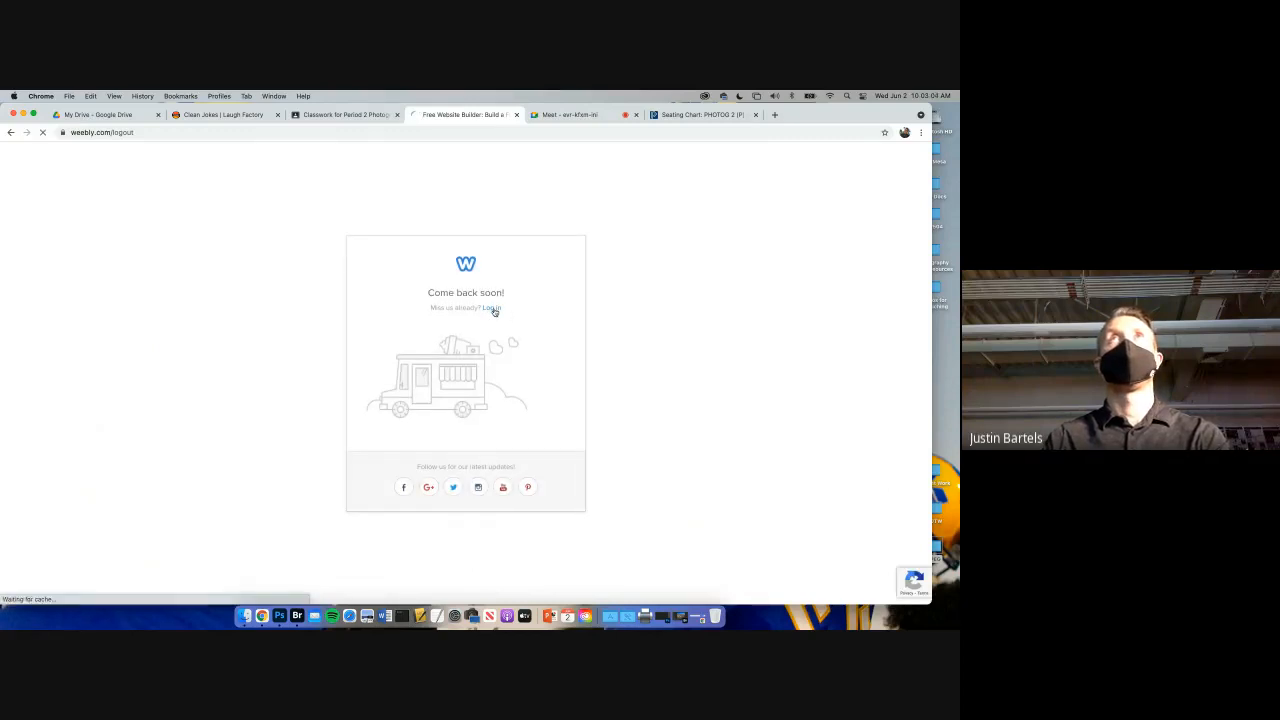
- Load the plain weebly.com homepage from the address bar
click(252, 134)
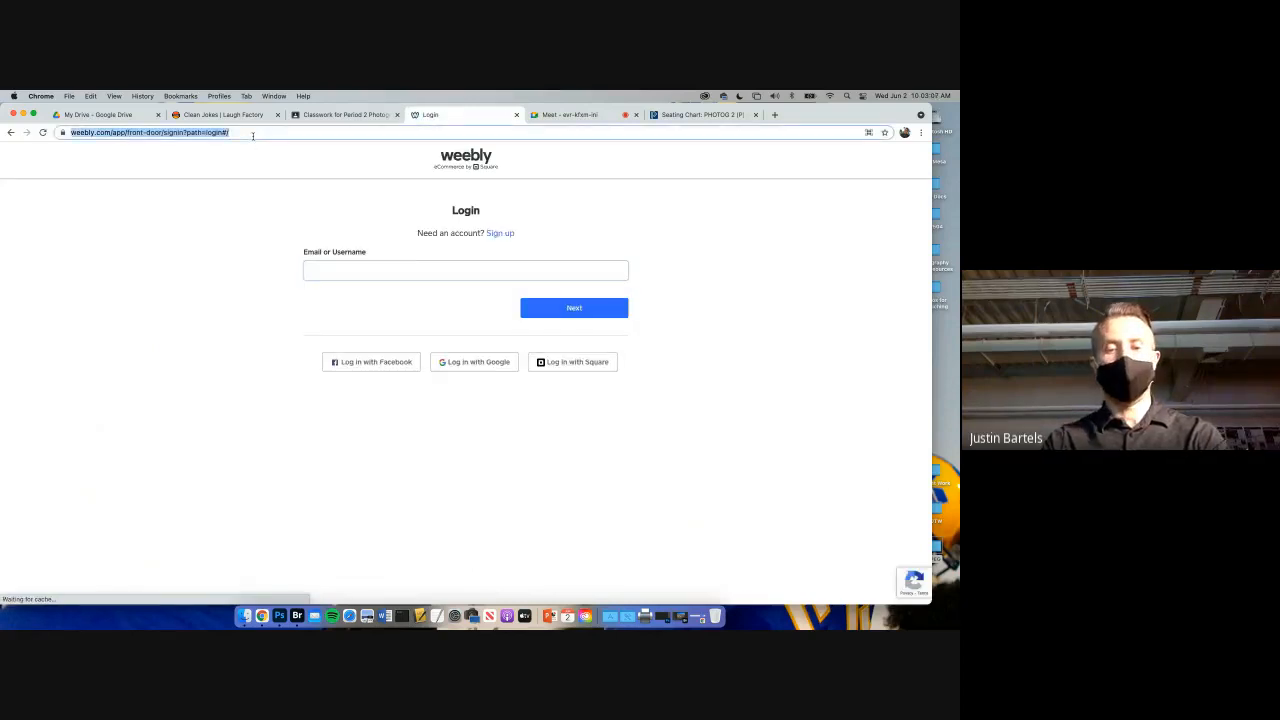
text(weebly.c)
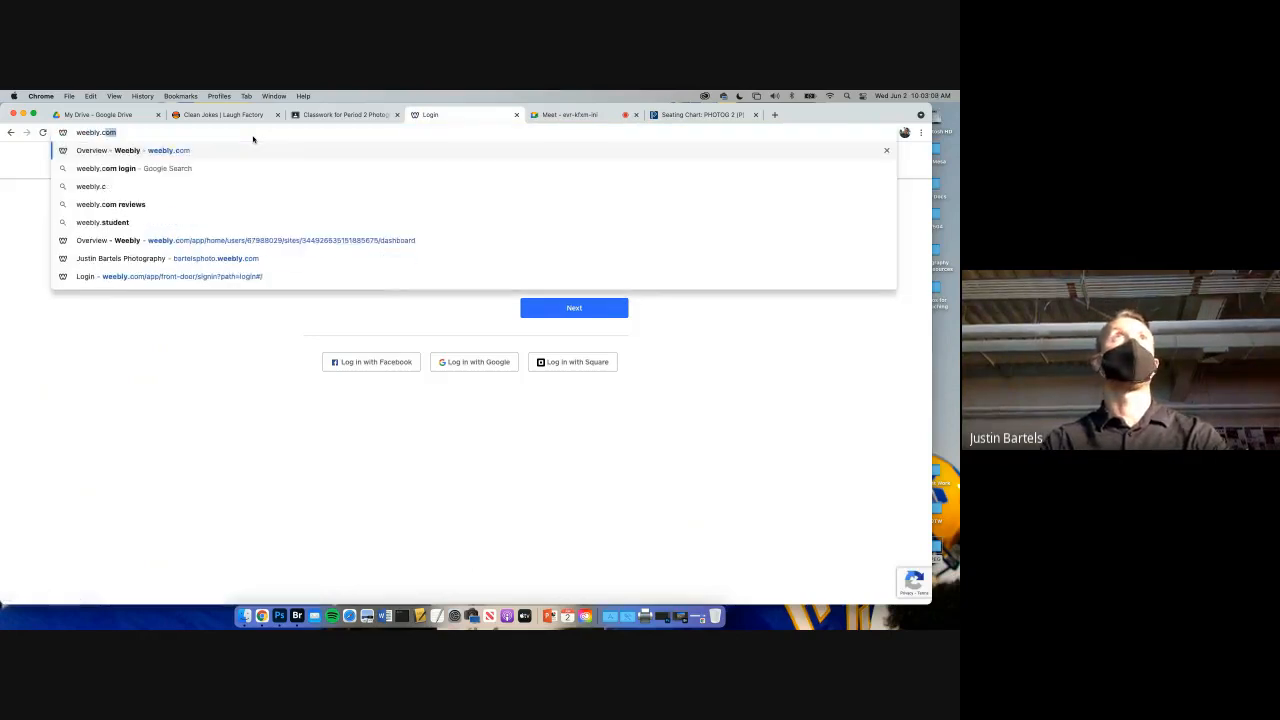
text(om)
key(Return)
drag(252, 134, 113, 133)
key(BackSpace)
key(Return)
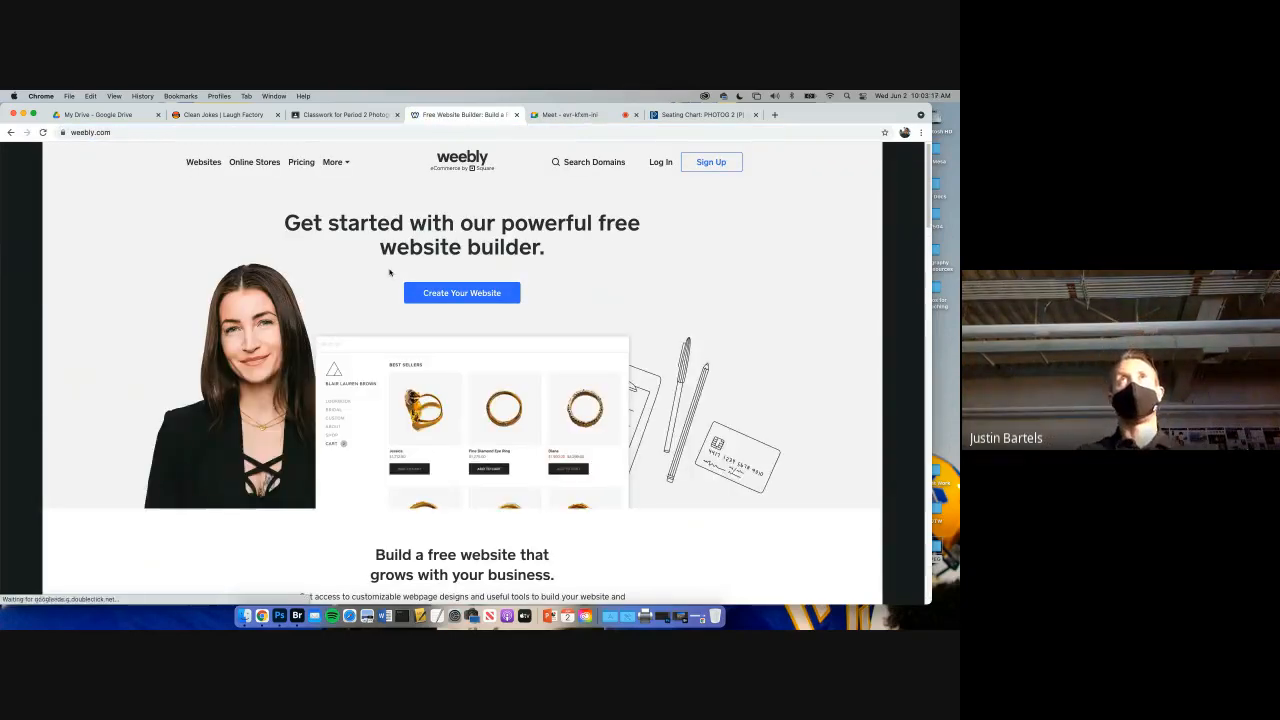
- Open Weebly's Sign Up form and step through the name, email, confirm email and password fields, leaving them empty
click(704, 165)
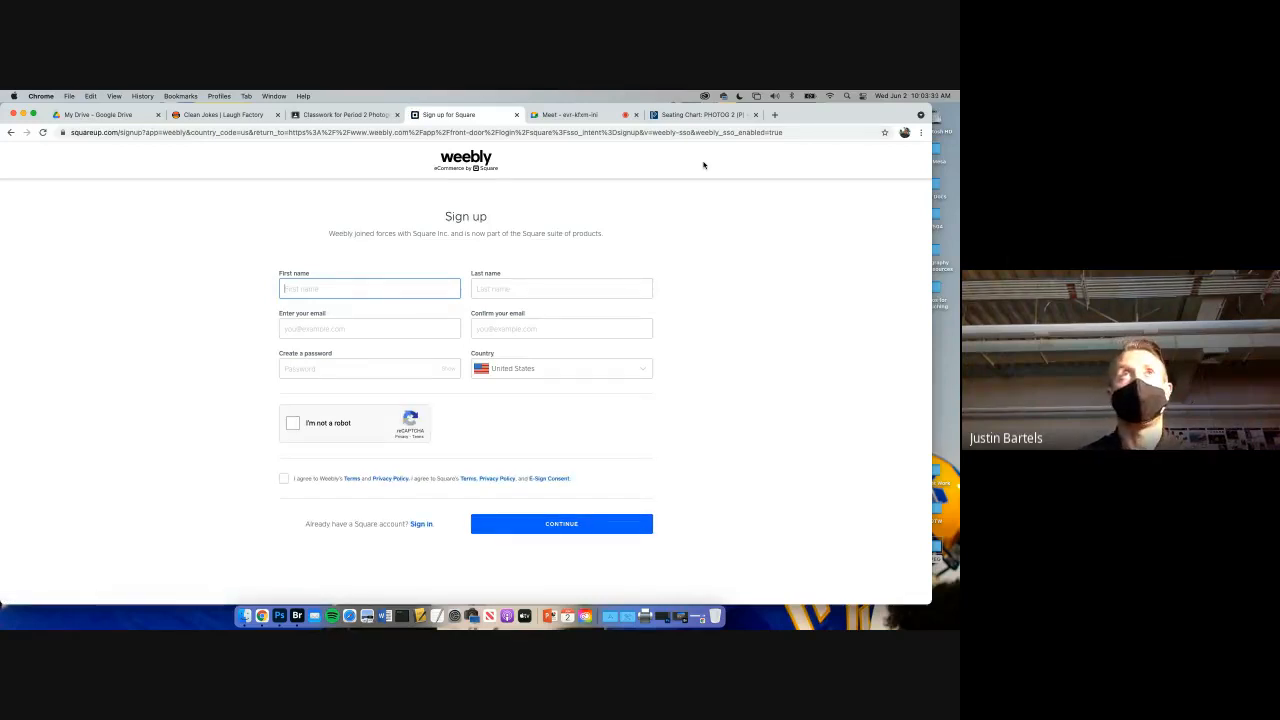
click(543, 288)
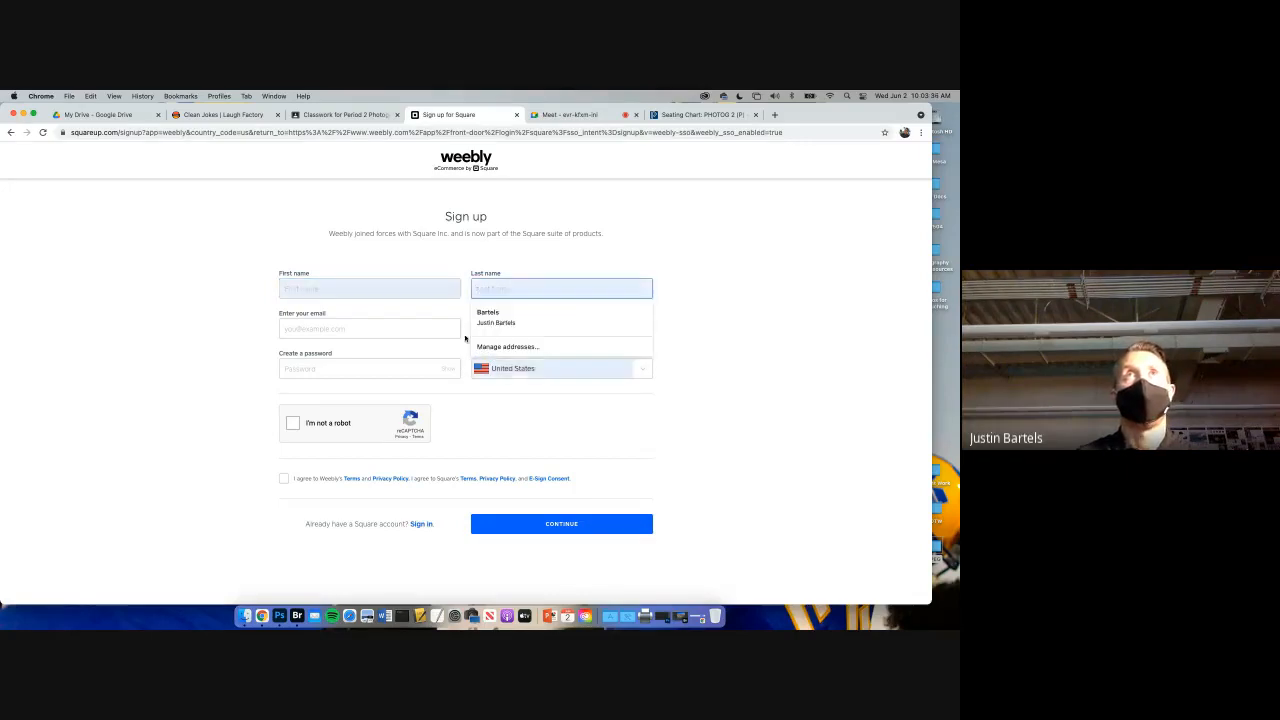
click(423, 331)
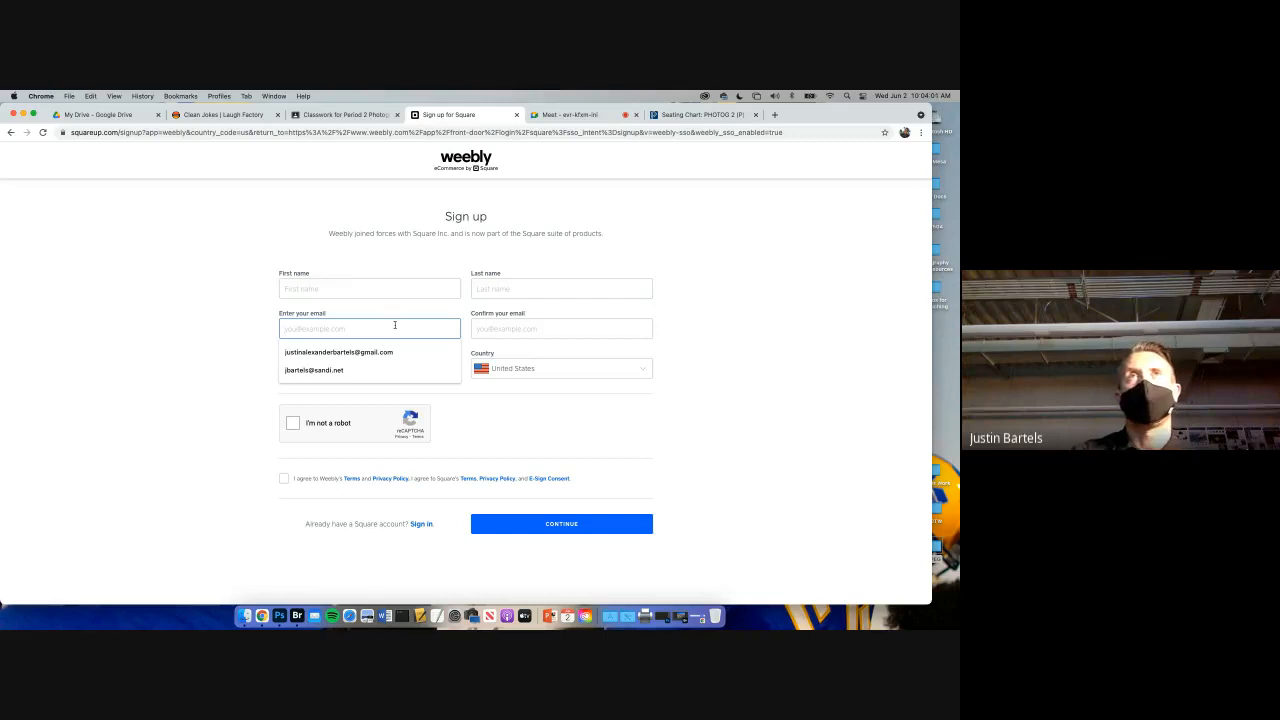
click(748, 312)
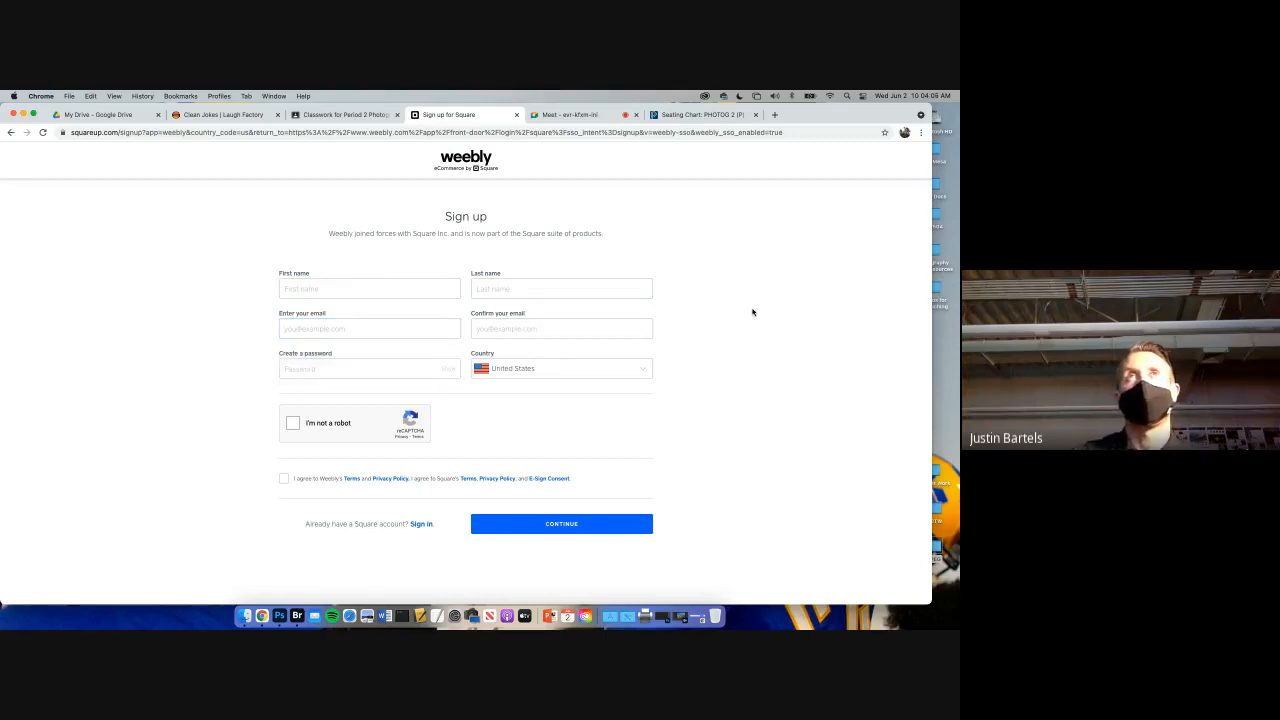
click(414, 328)
click(505, 329)
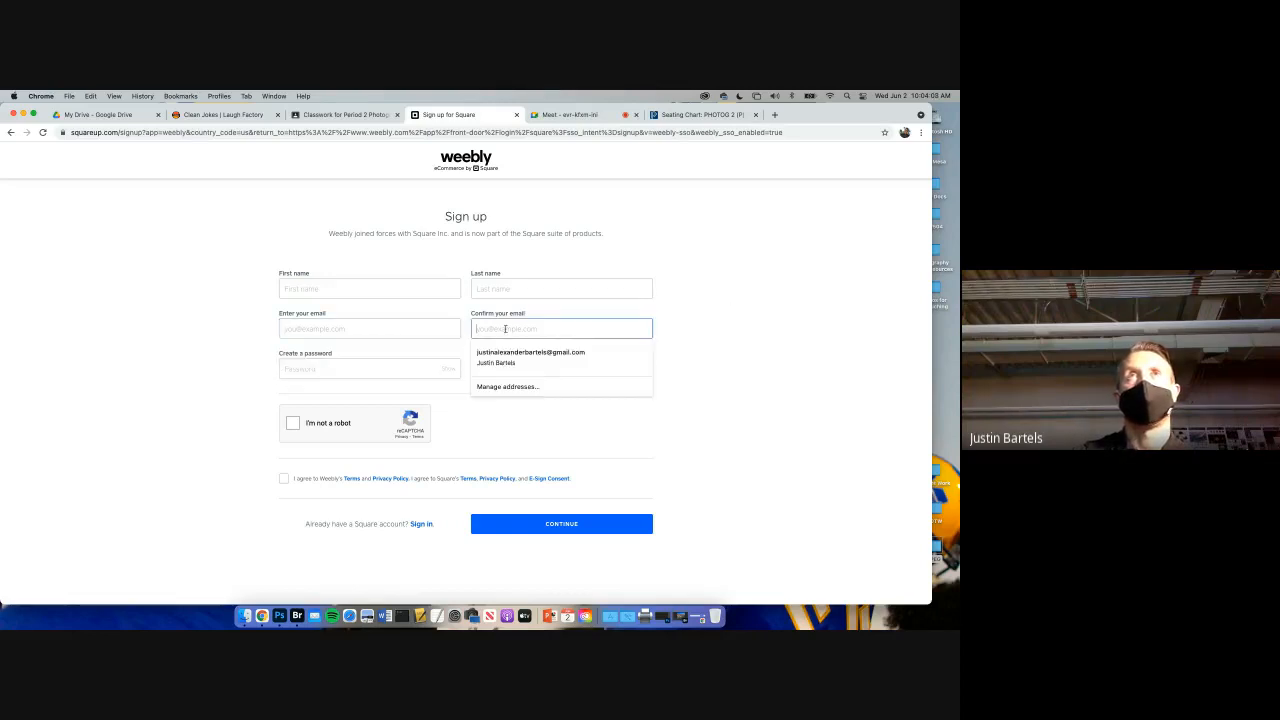
click(381, 366)
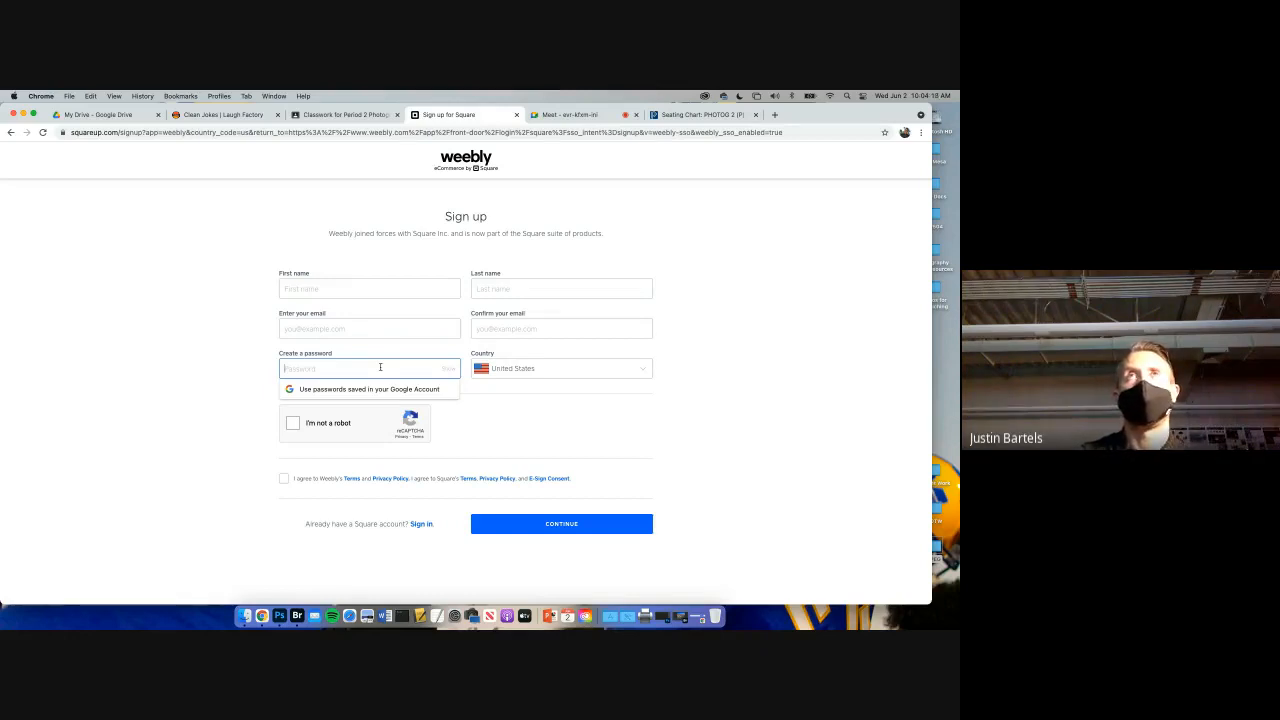
click(190, 410)
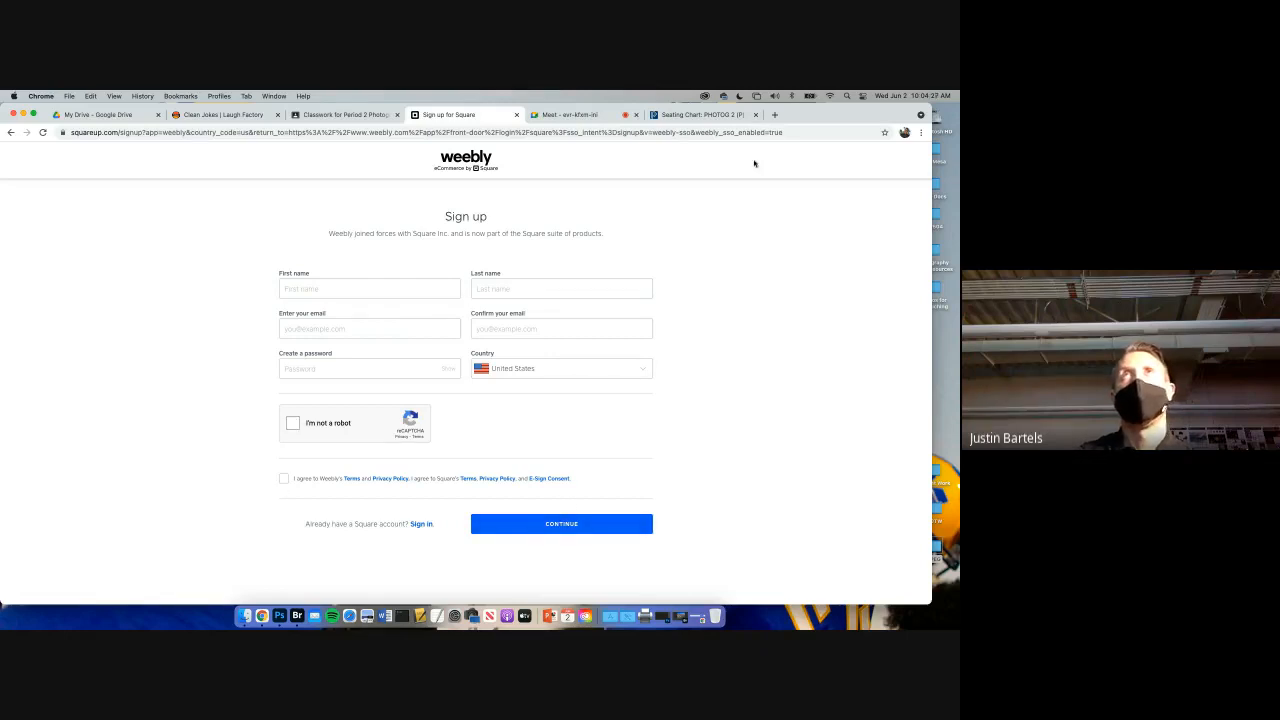
- Close the Square sign-up tab and open the assignment's YouTube Weebly tutorial from Classwork
click(516, 115)
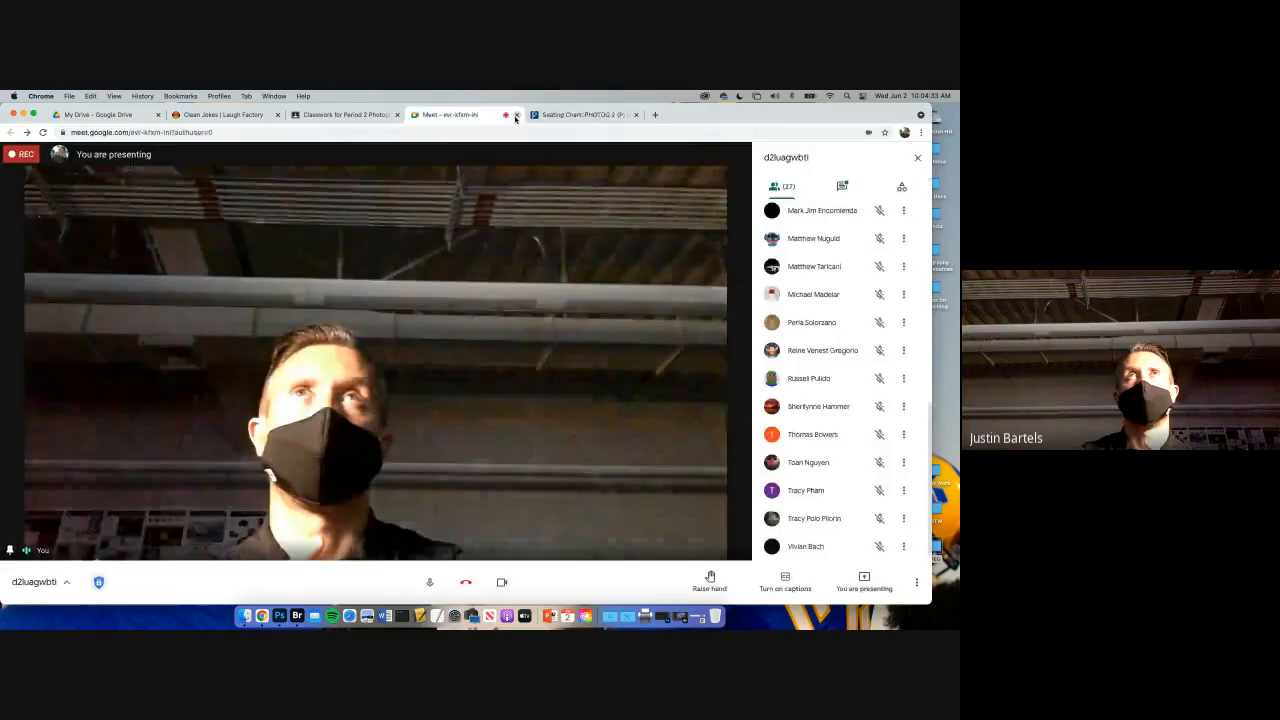
click(362, 115)
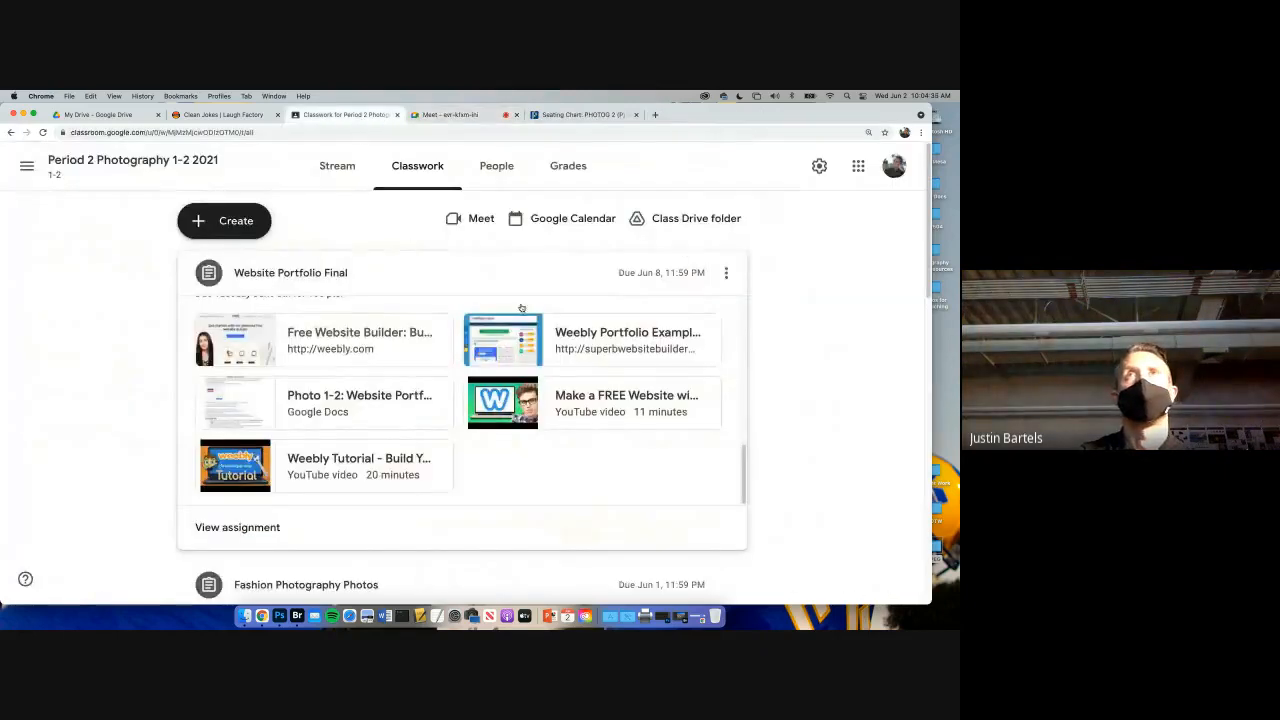
scroll(421, 415, up, 5)
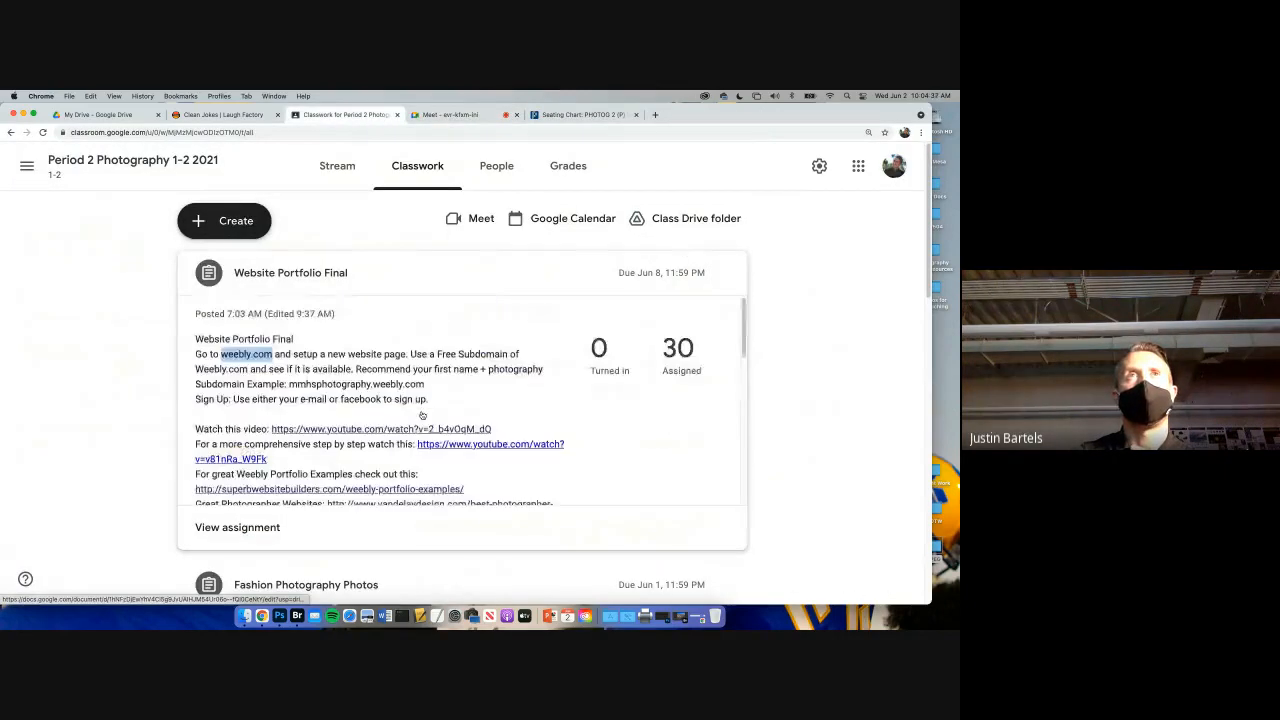
click(408, 429)
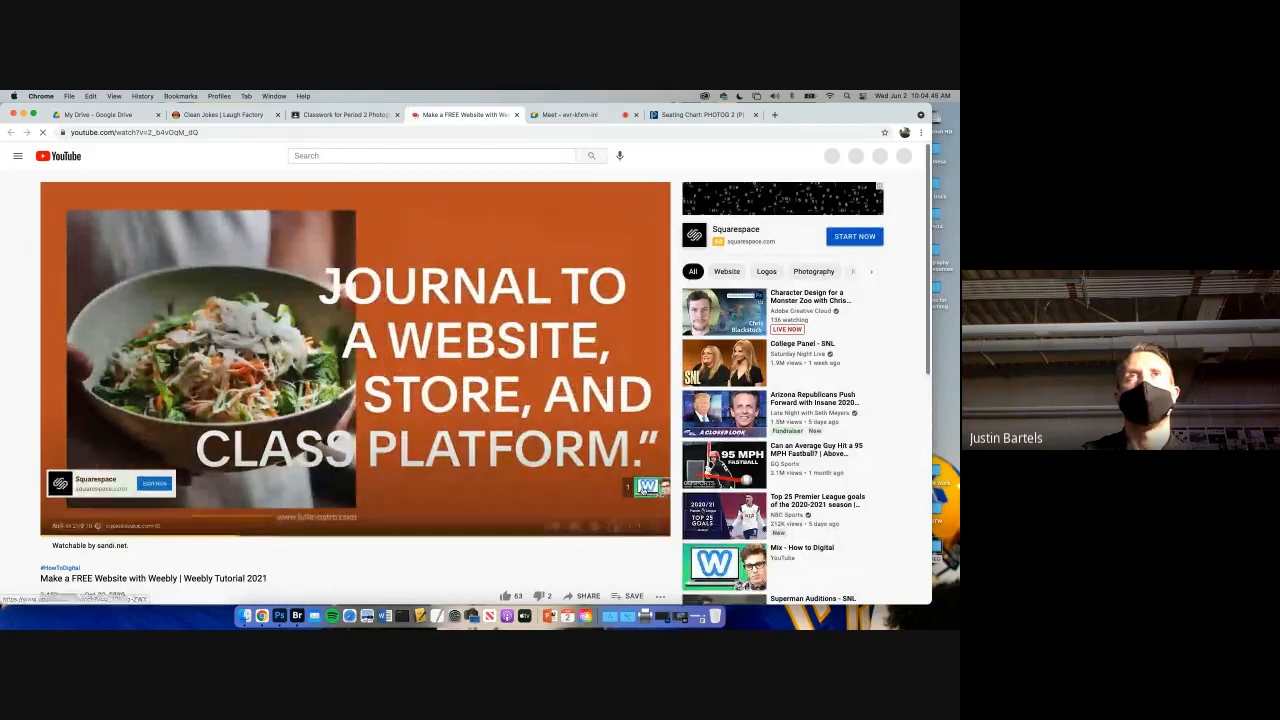
- Skip the ad and seek the tutorial forward past site features to the Weebly signup form
click(641, 487)
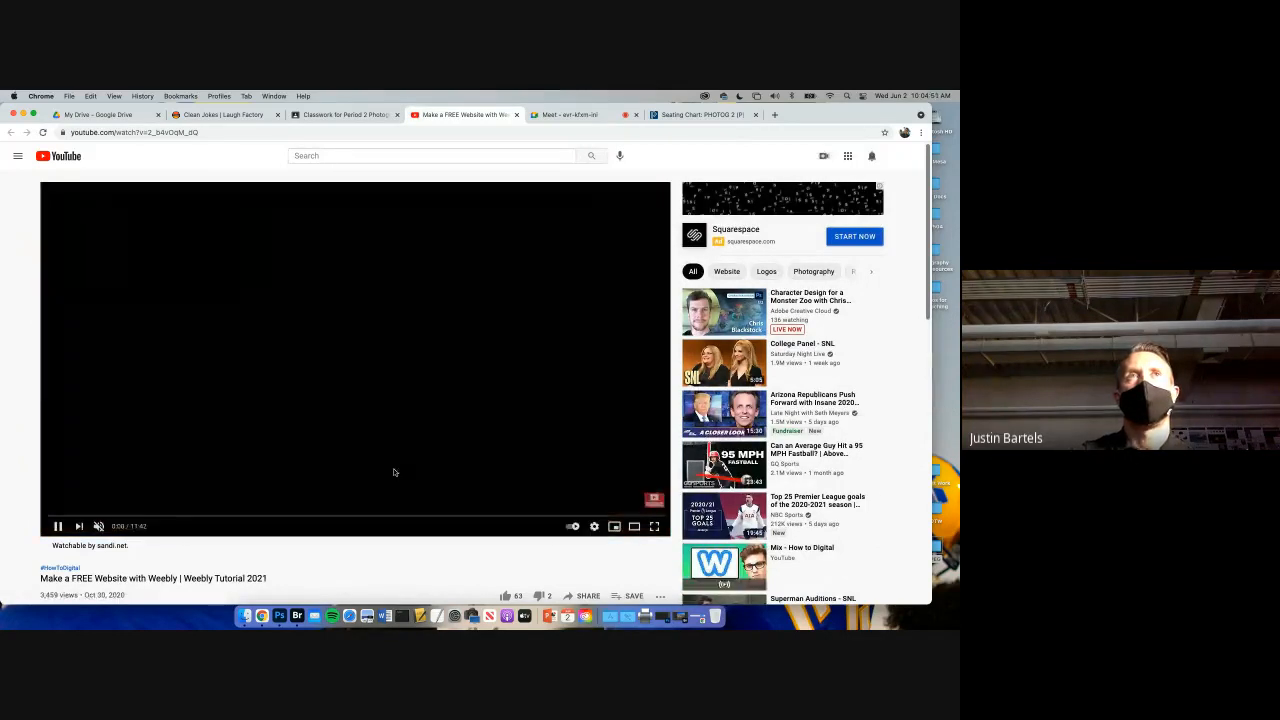
click(67, 518)
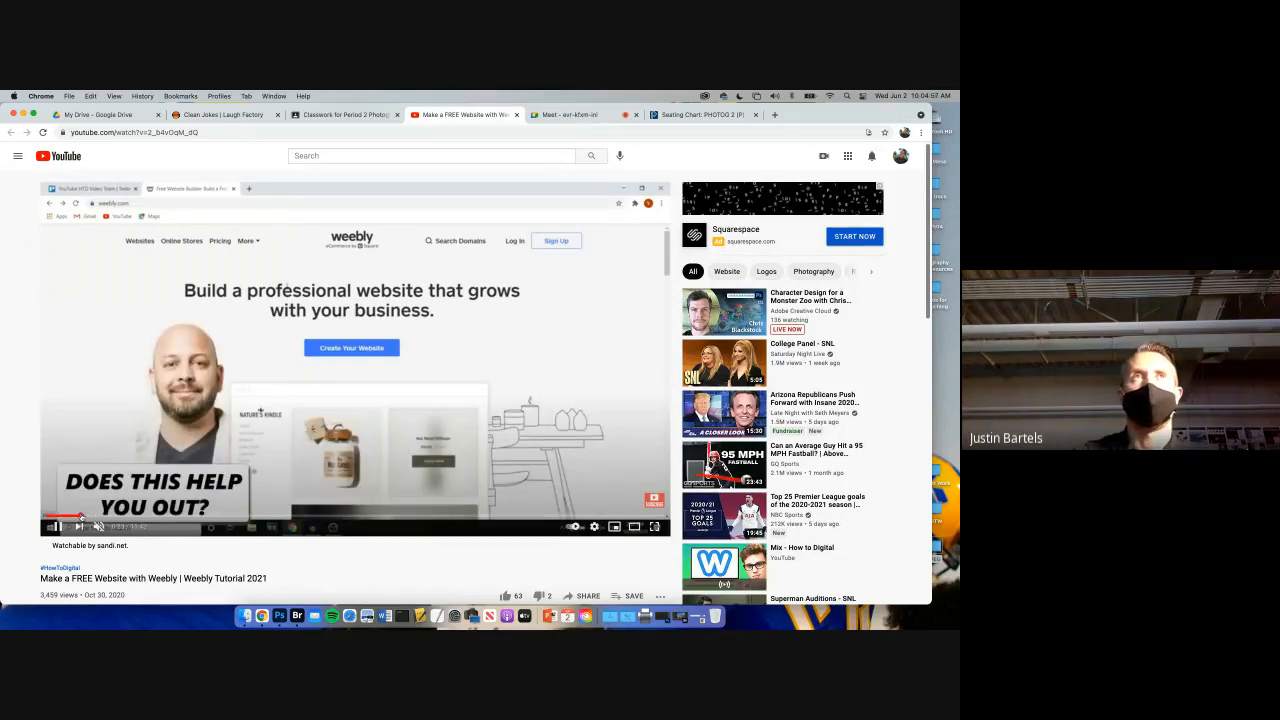
click(82, 517)
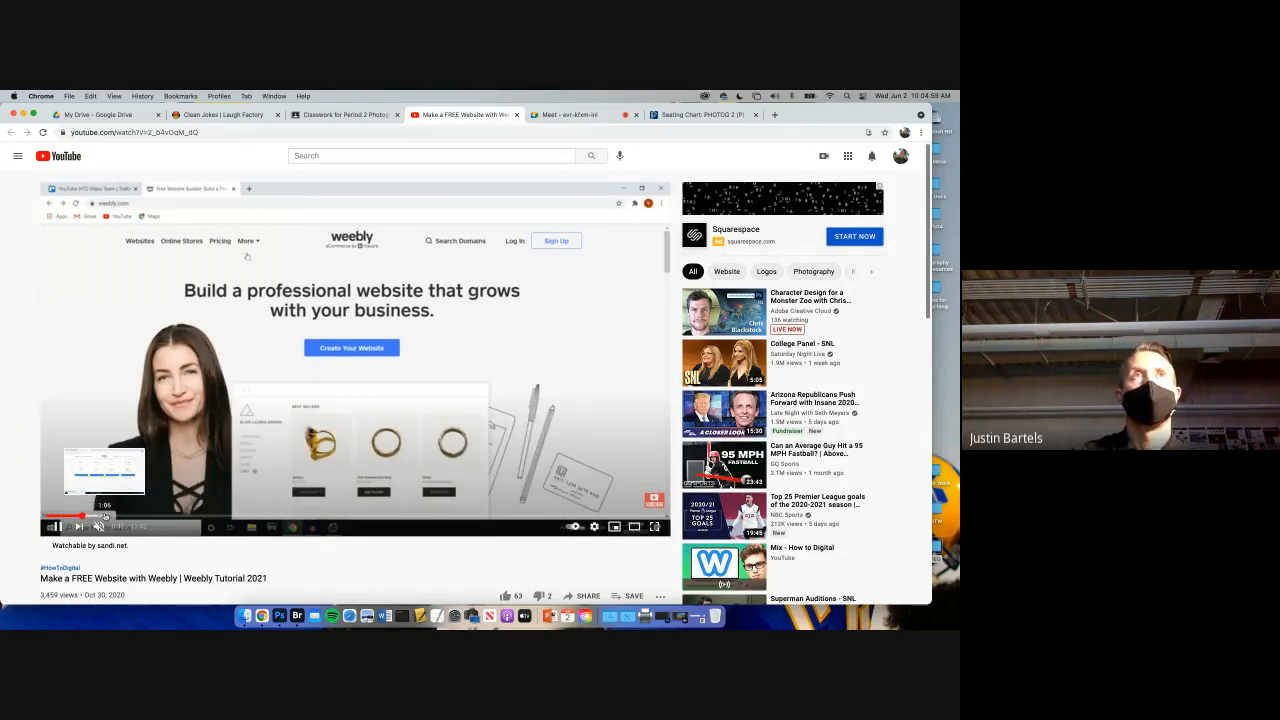
click(105, 517)
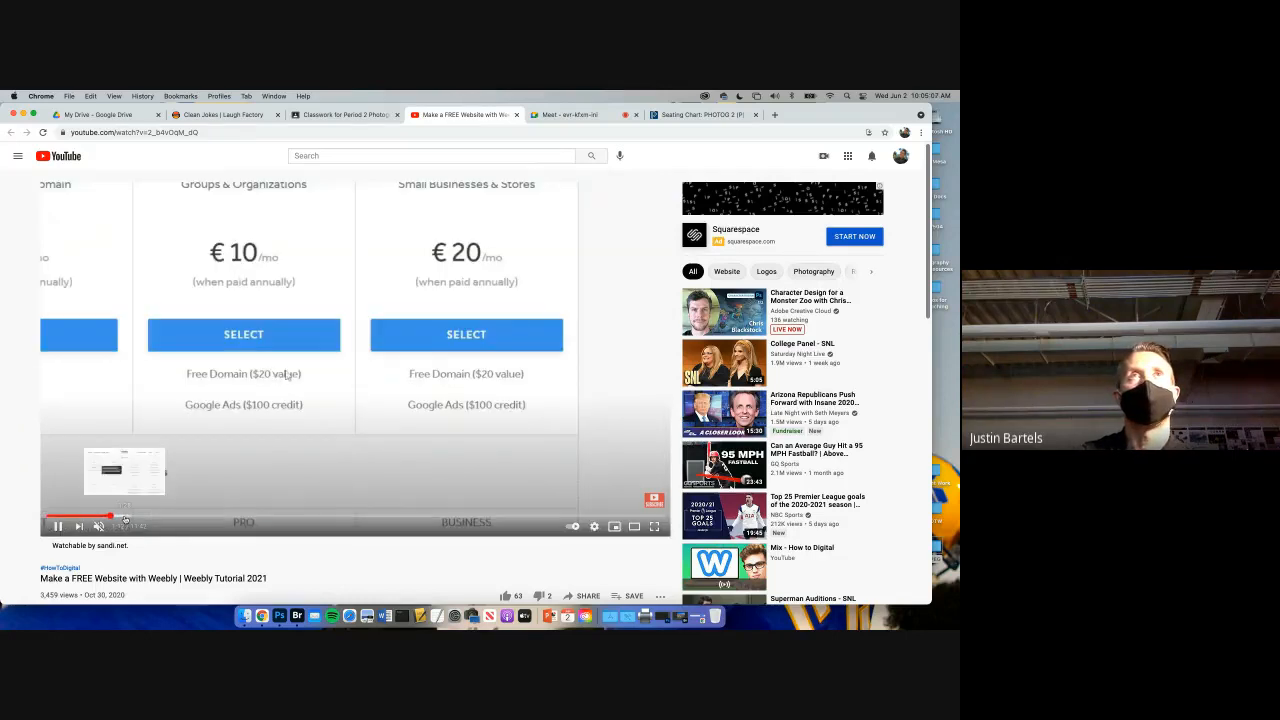
click(125, 517)
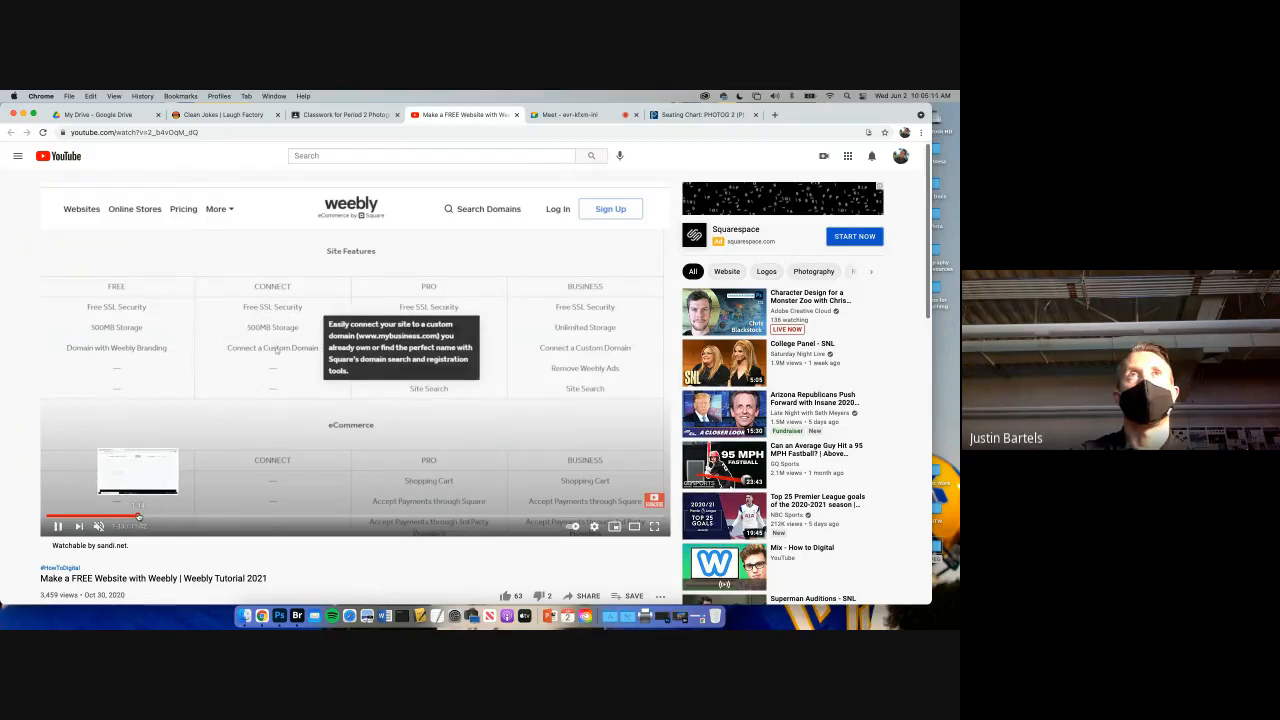
click(138, 517)
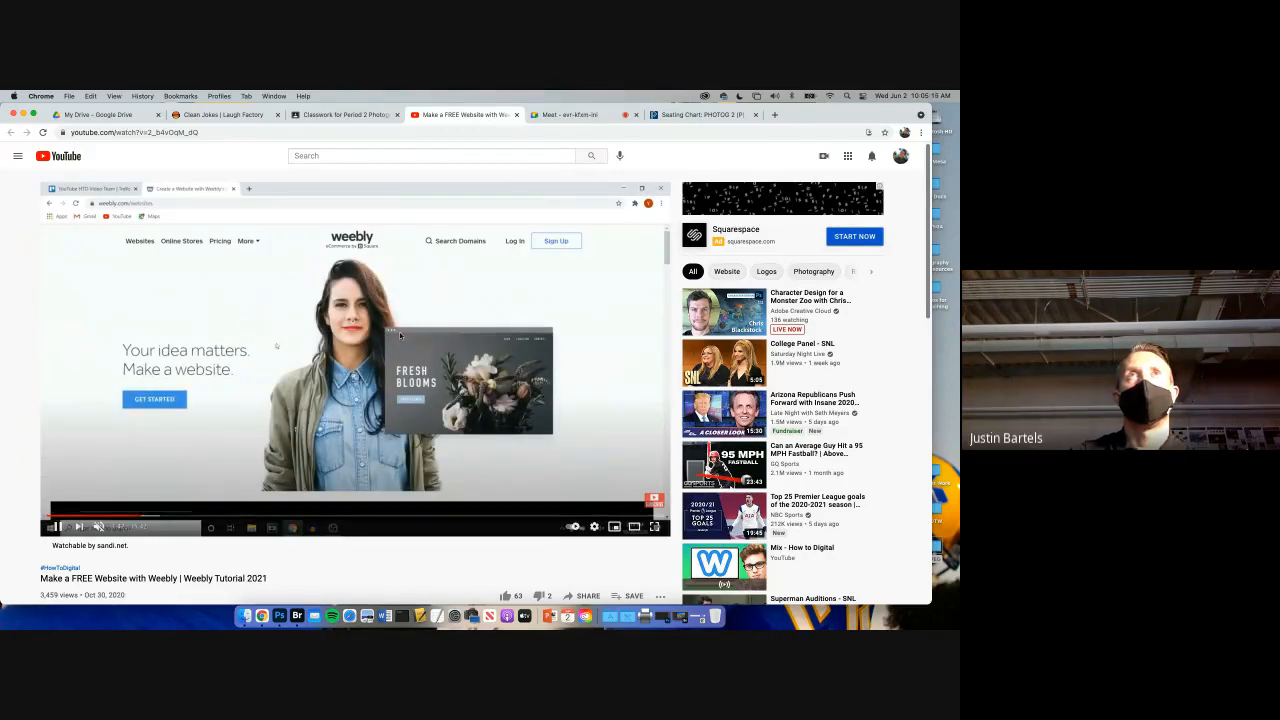
click(157, 517)
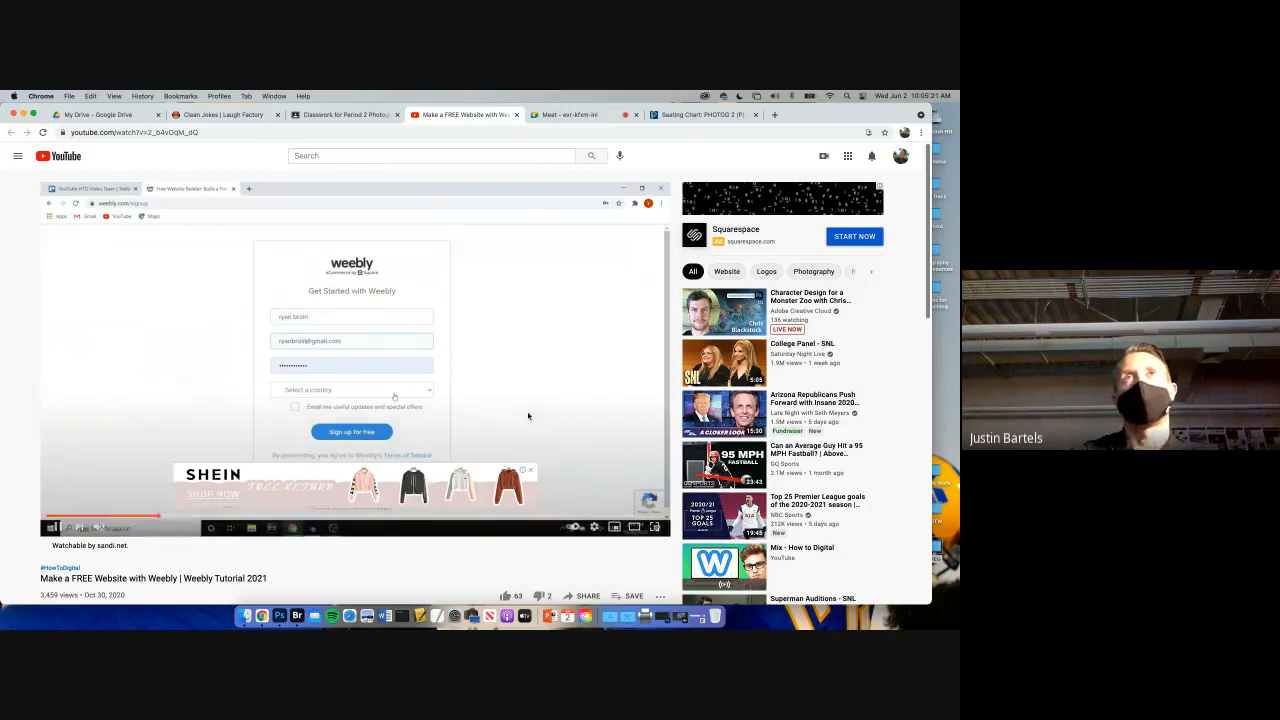
- Dismiss the clothing ad and seek to the website type question, pausing there
click(531, 470)
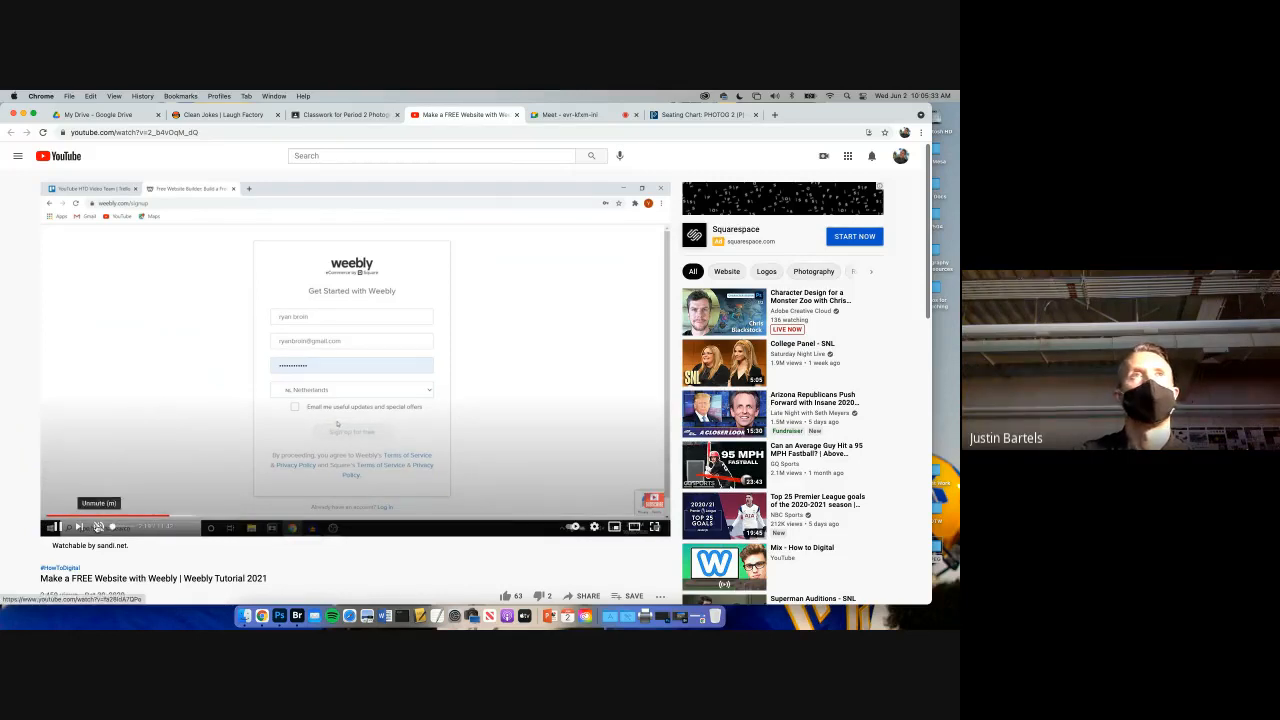
click(180, 516)
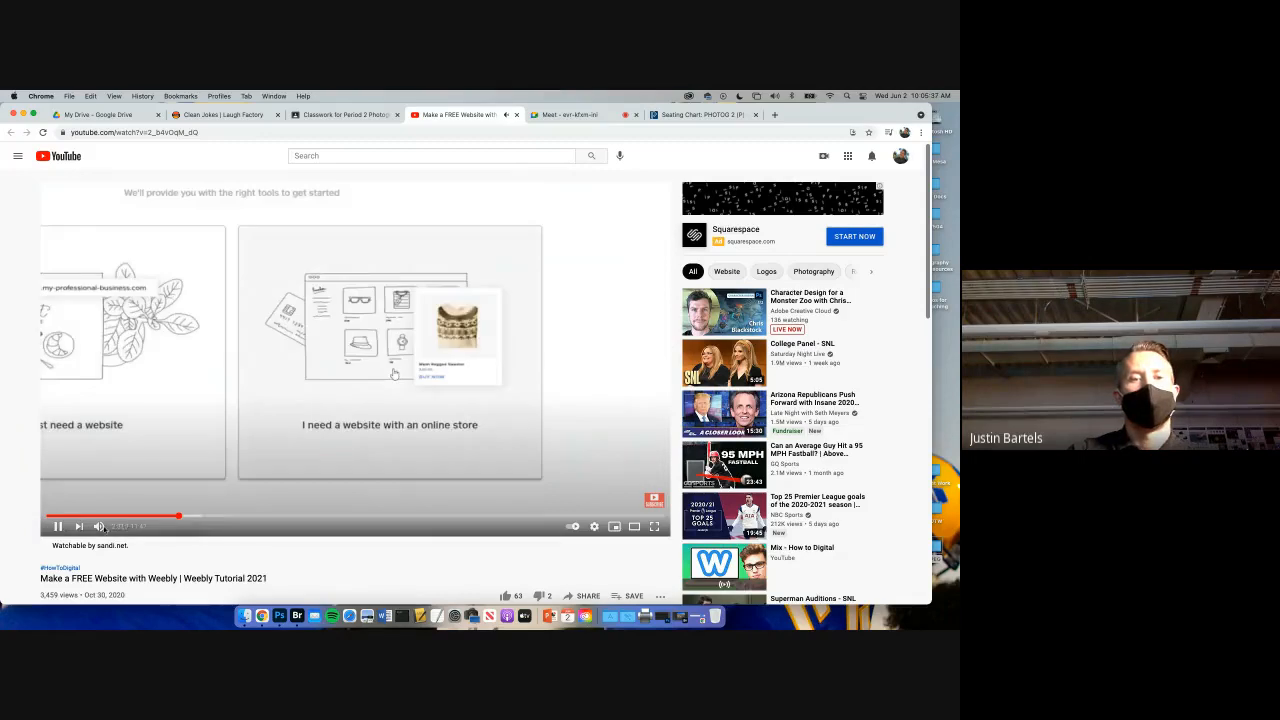
click(57, 526)
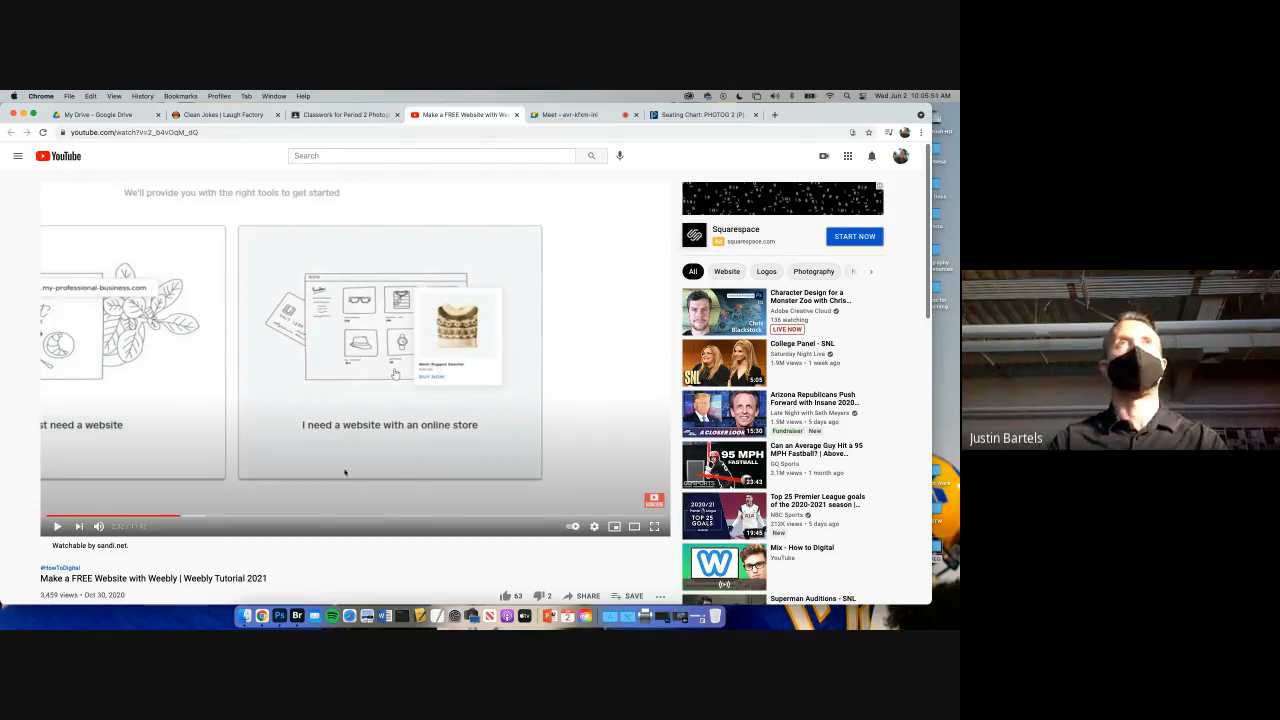
click(195, 520)
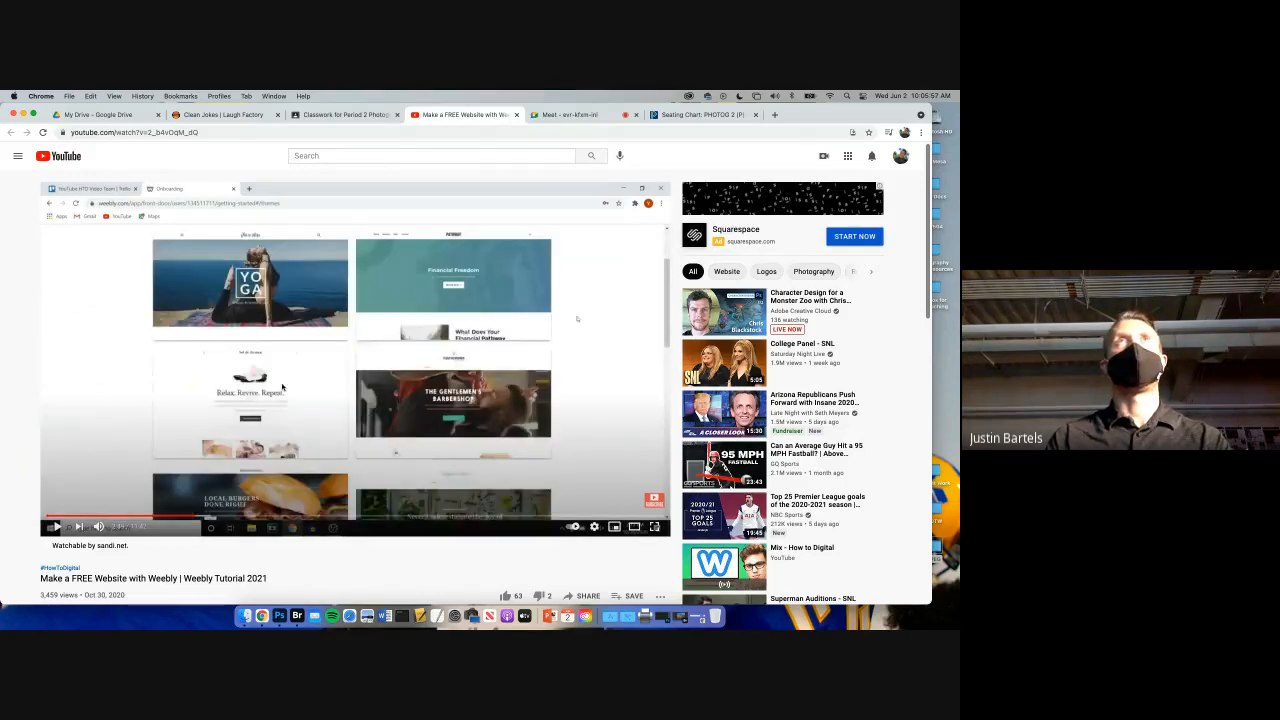
- Seek the tutorial through Select a Theme, the editor and header background scenes
click(55, 527)
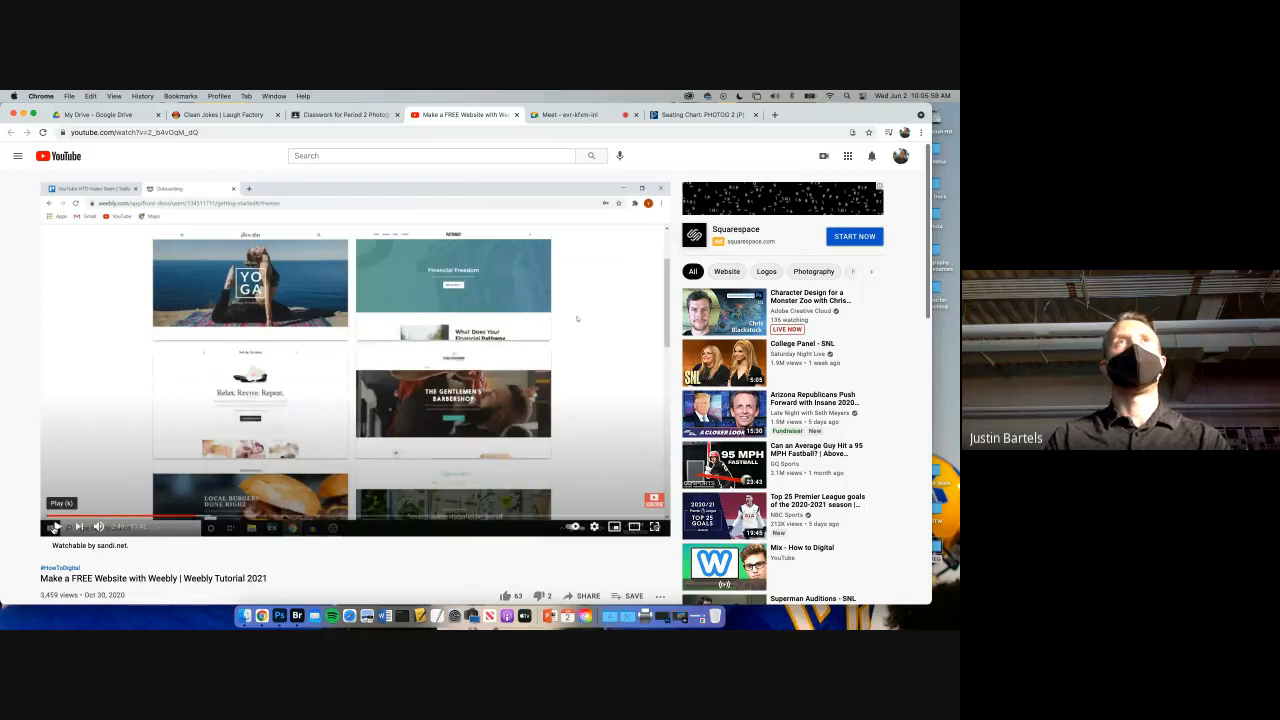
click(55, 527)
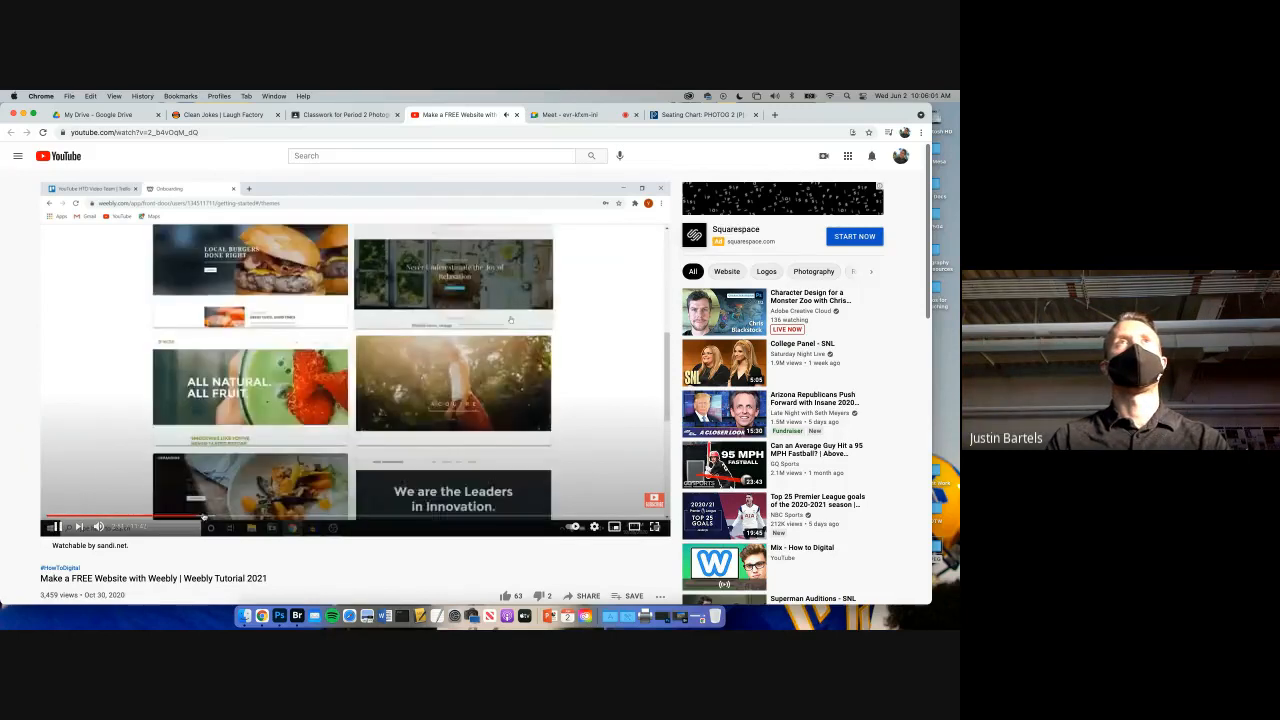
click(57, 527)
click(210, 516)
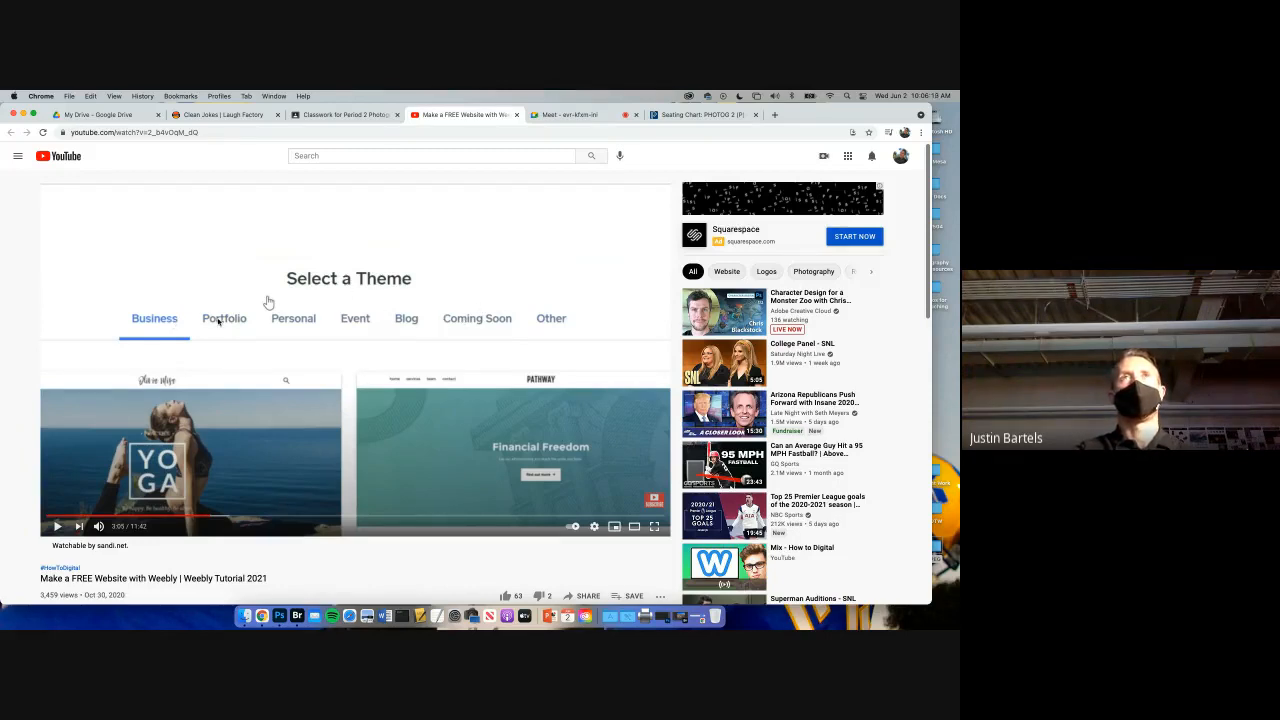
click(224, 517)
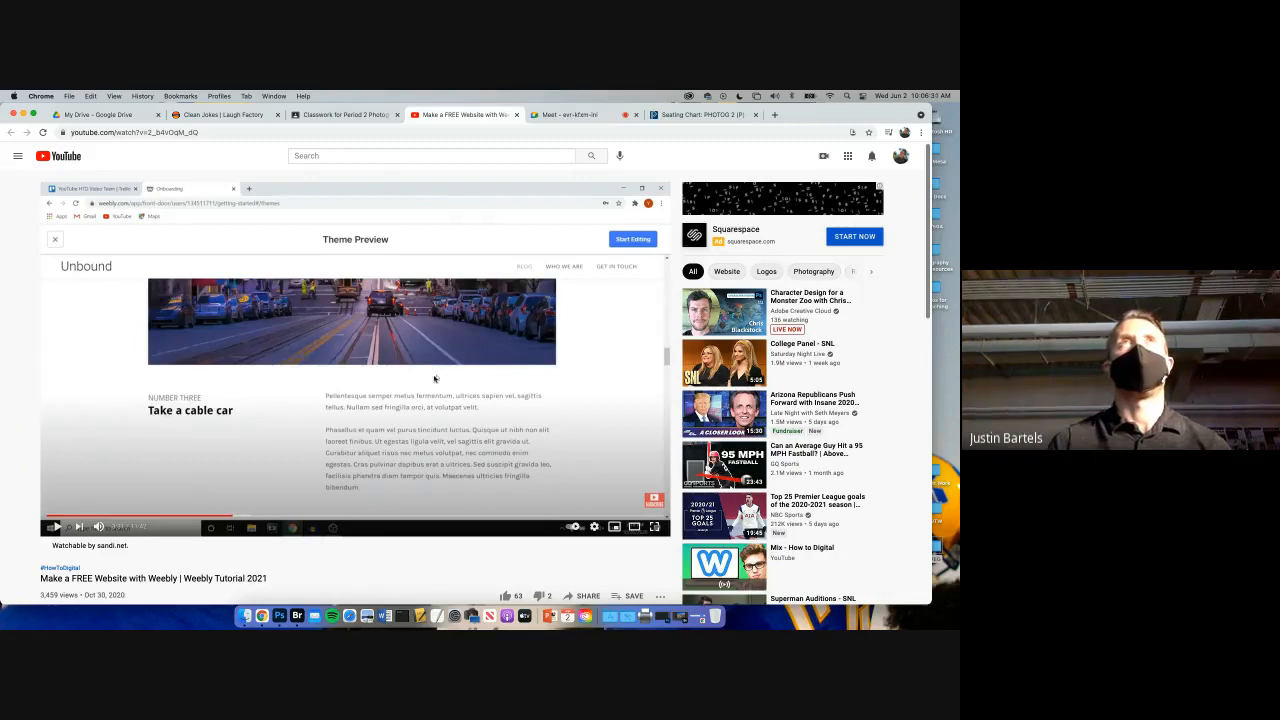
click(249, 517)
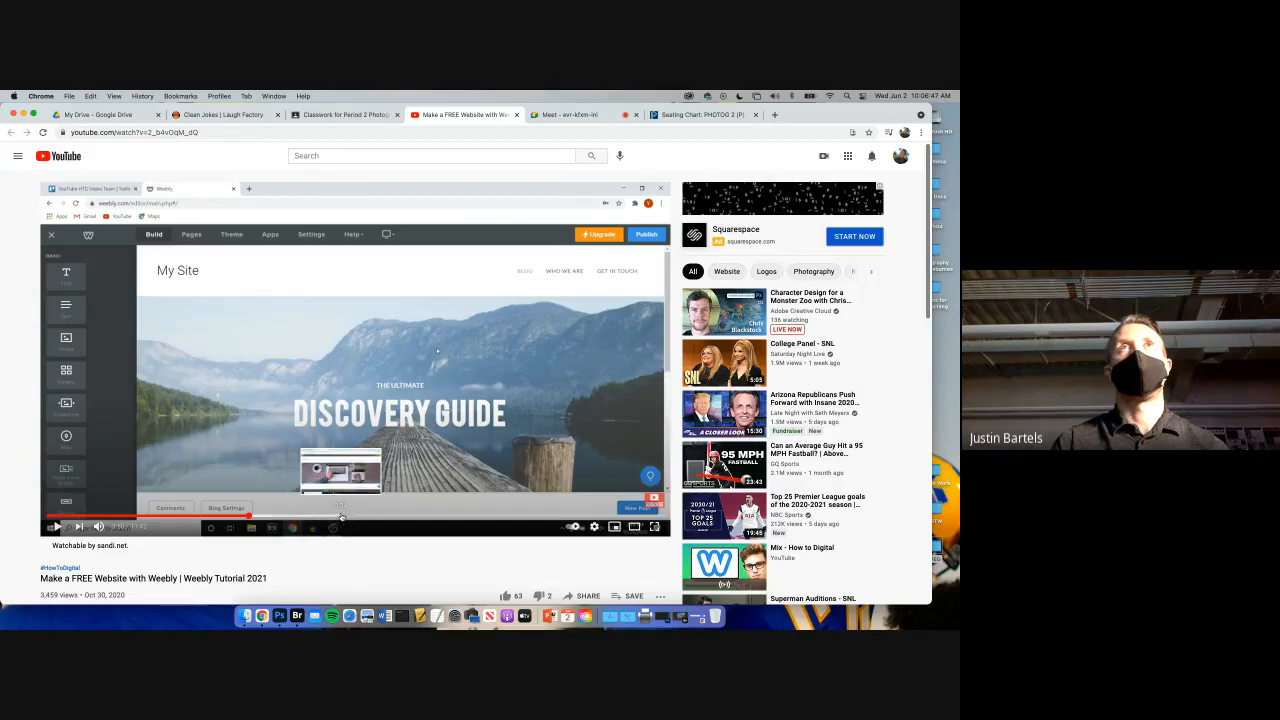
click(329, 516)
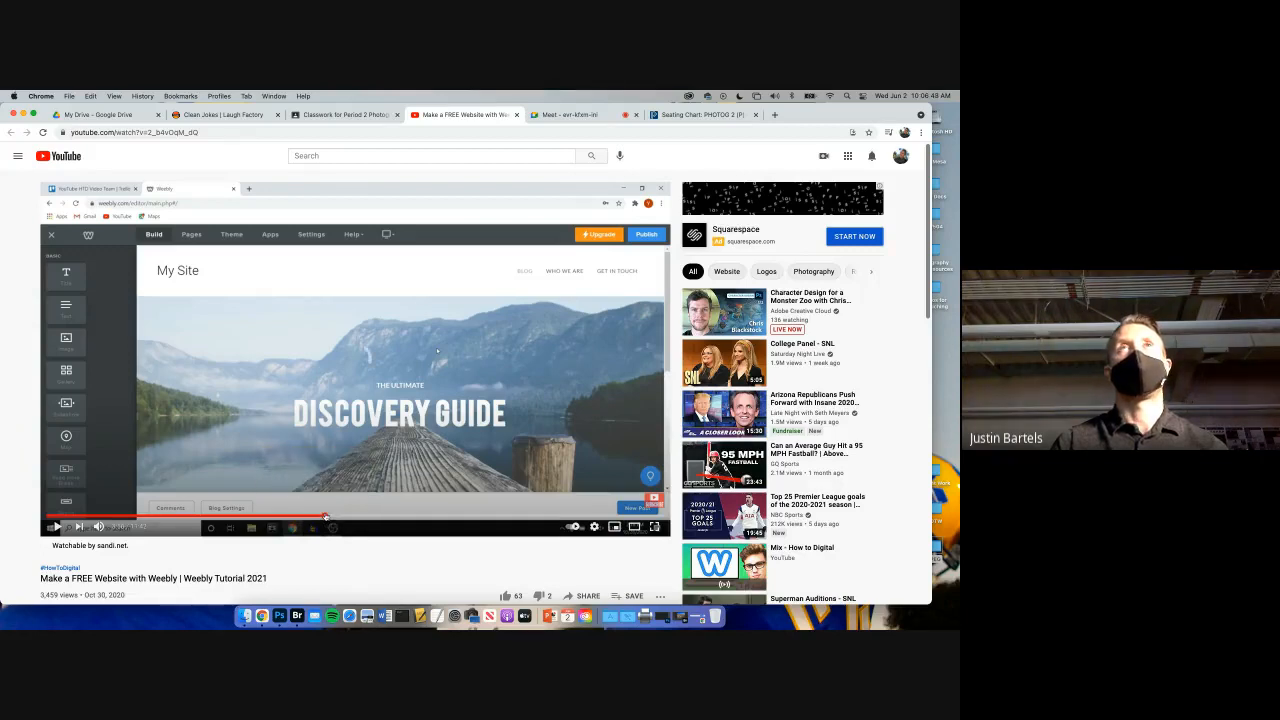
click(351, 515)
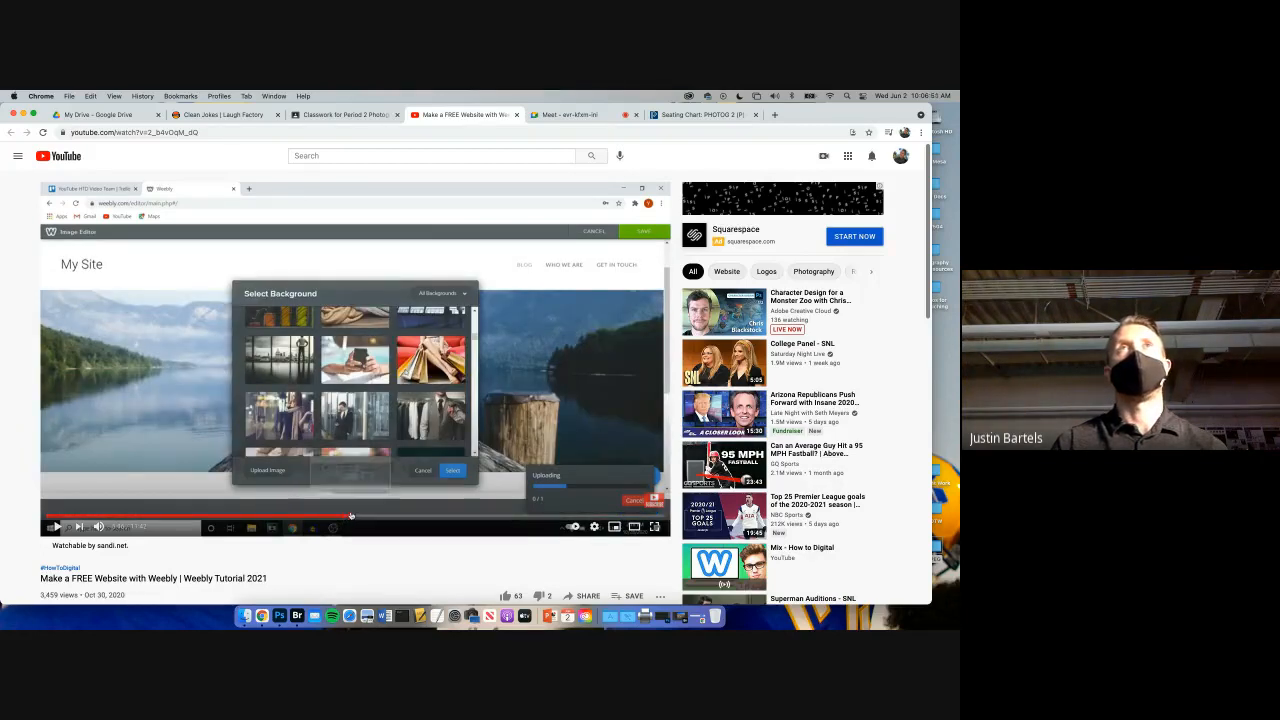
click(400, 516)
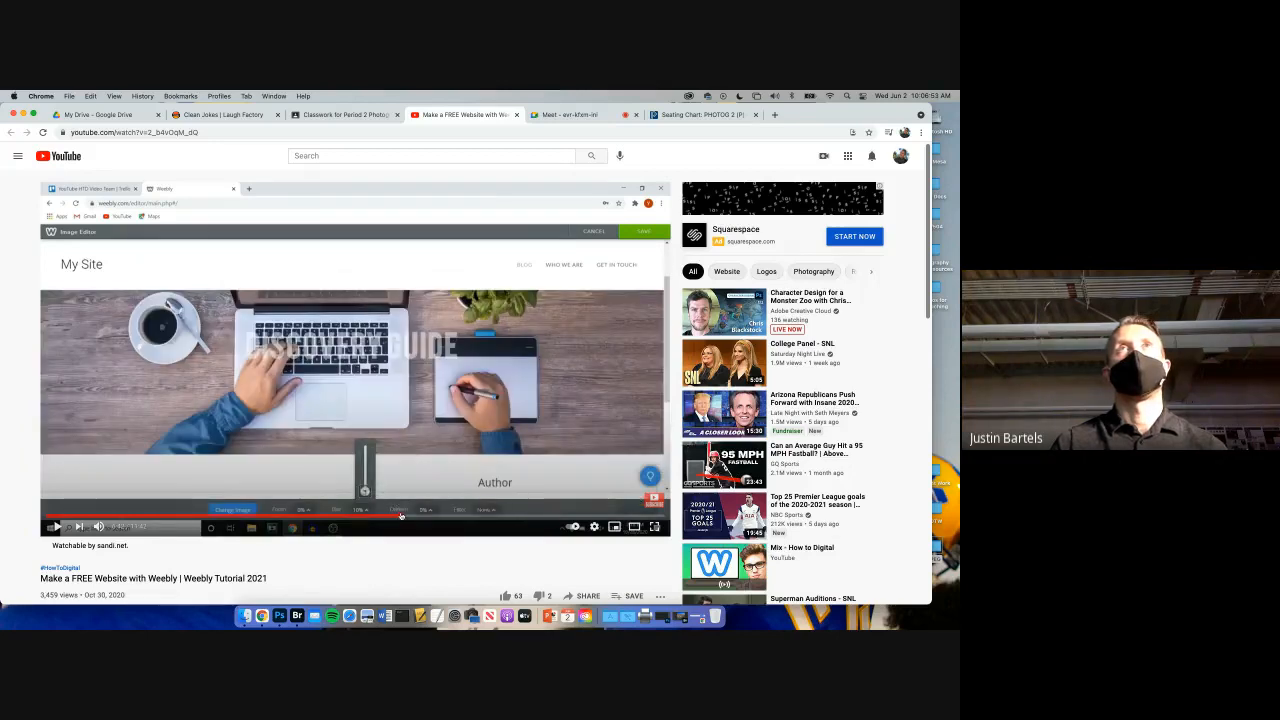
click(468, 513)
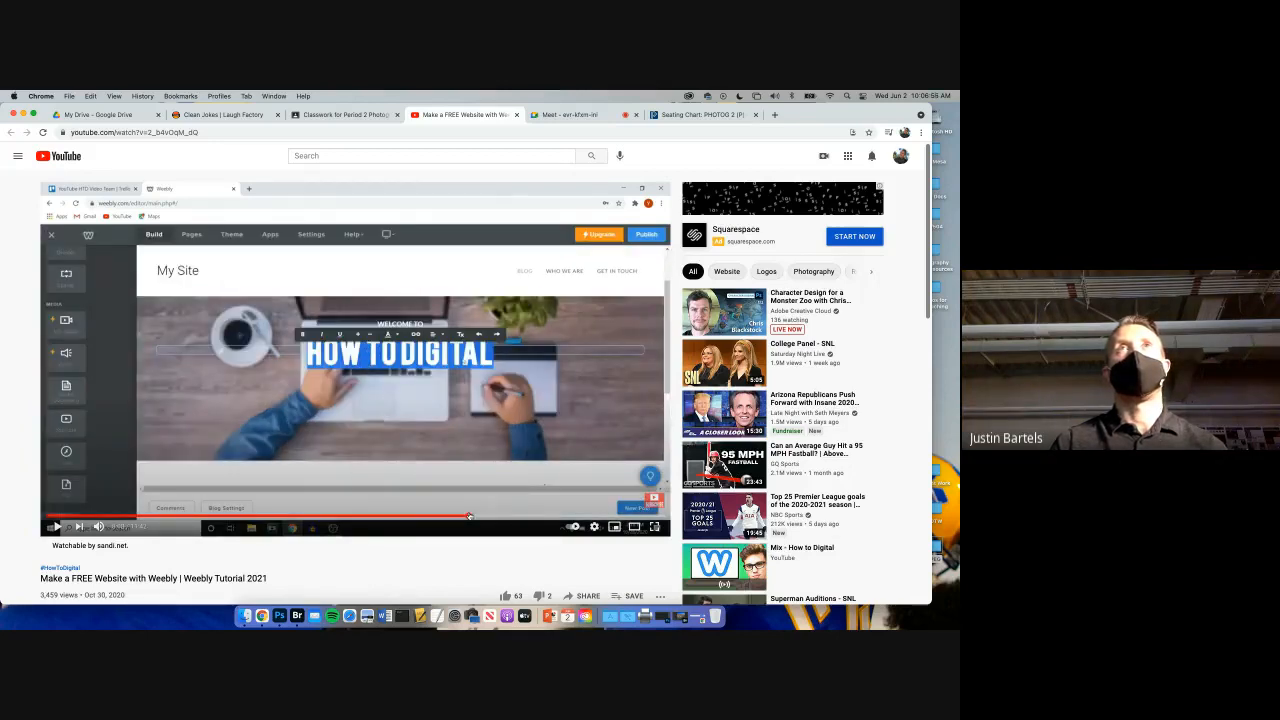
- Skip through the blog and domain name parts to 'Website Published!', then close the video
click(524, 516)
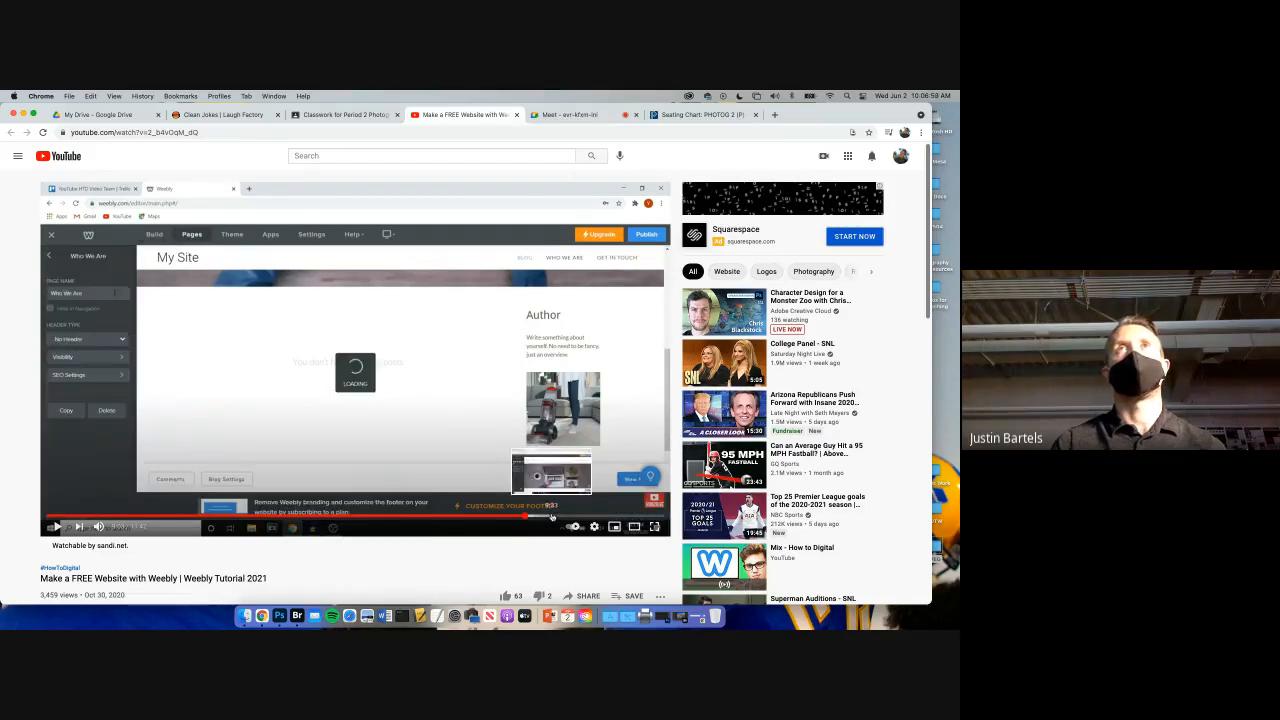
click(552, 516)
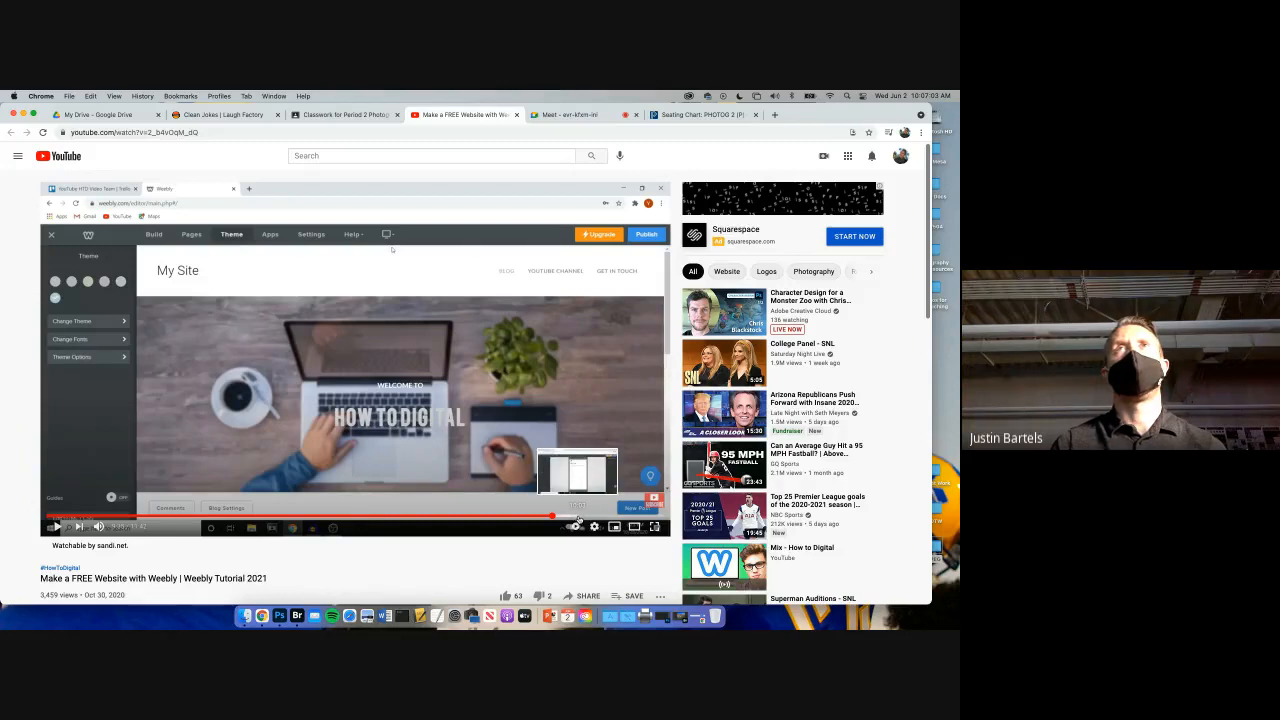
click(589, 518)
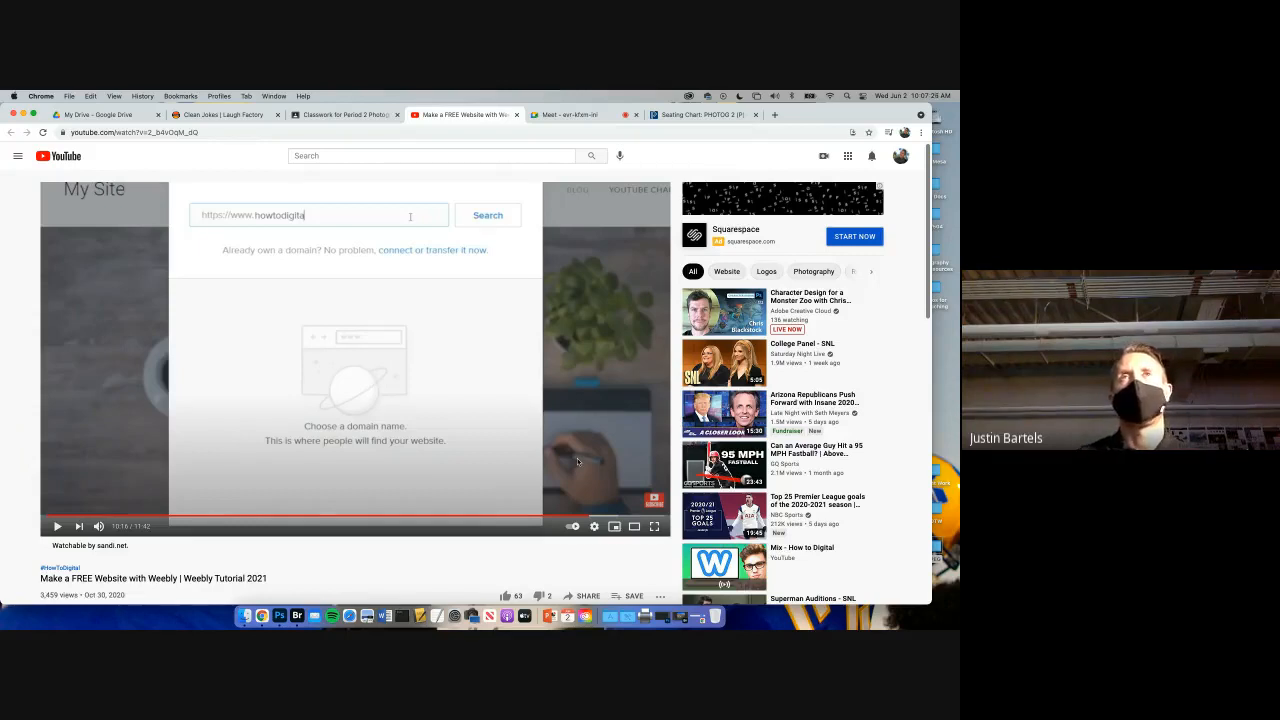
click(597, 516)
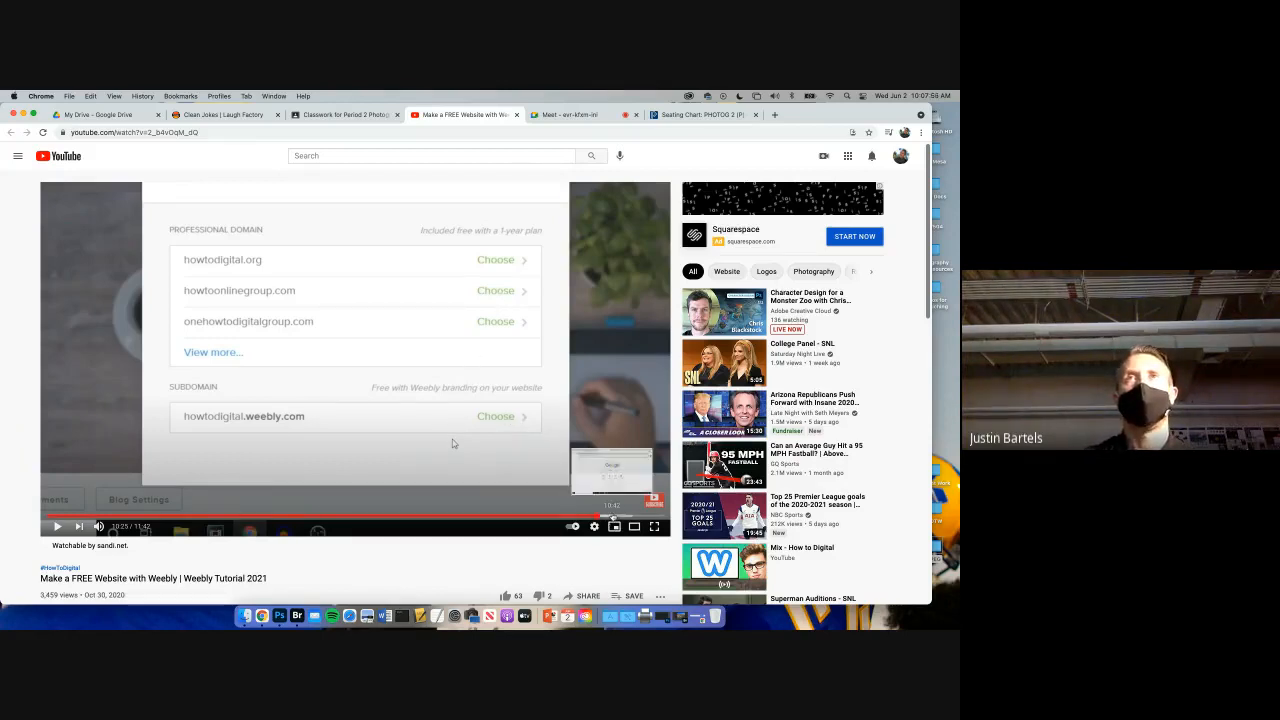
click(612, 517)
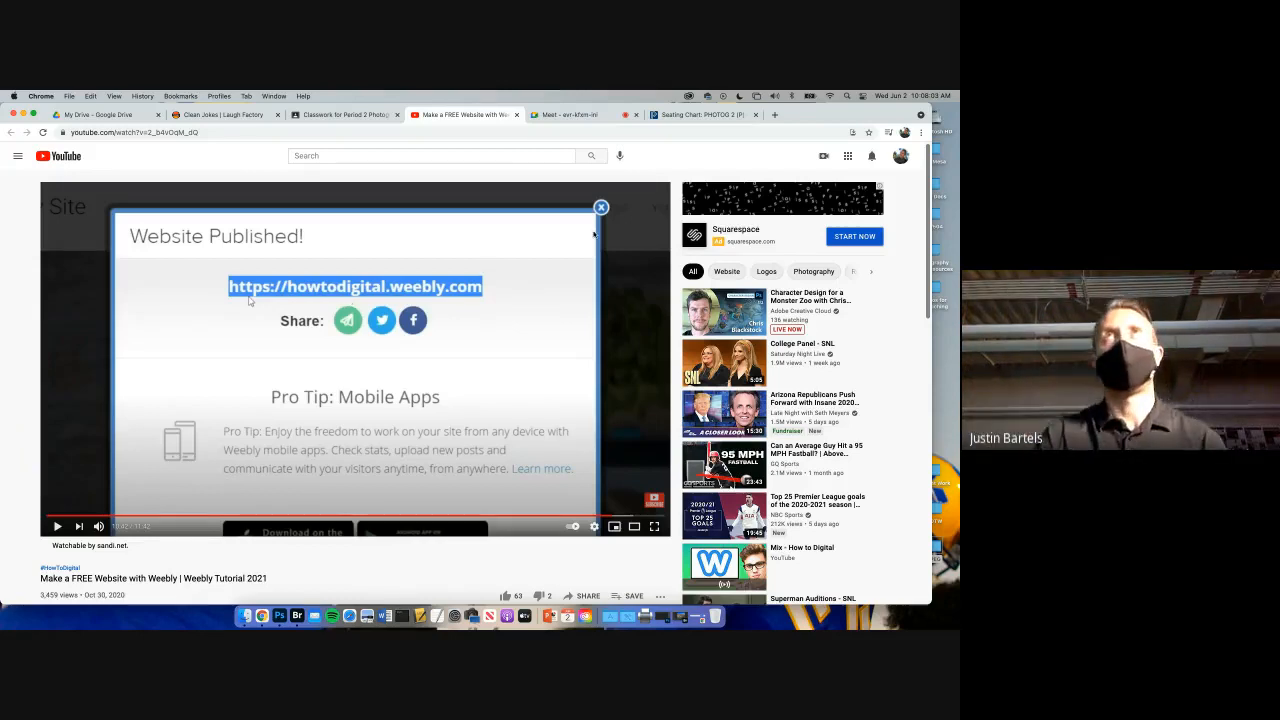
click(517, 116)
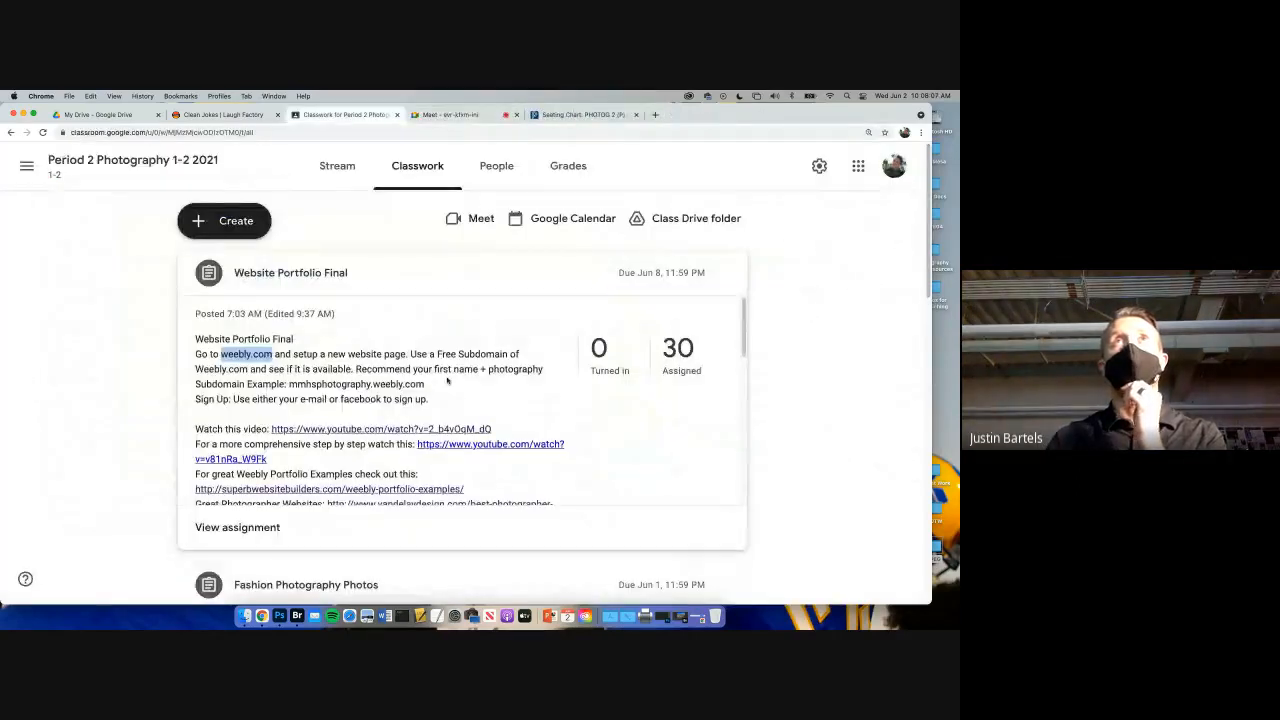
- Scroll through the Website Portfolio Final attachments and back, then open a new browser tab
scroll(445, 388, down, 5)
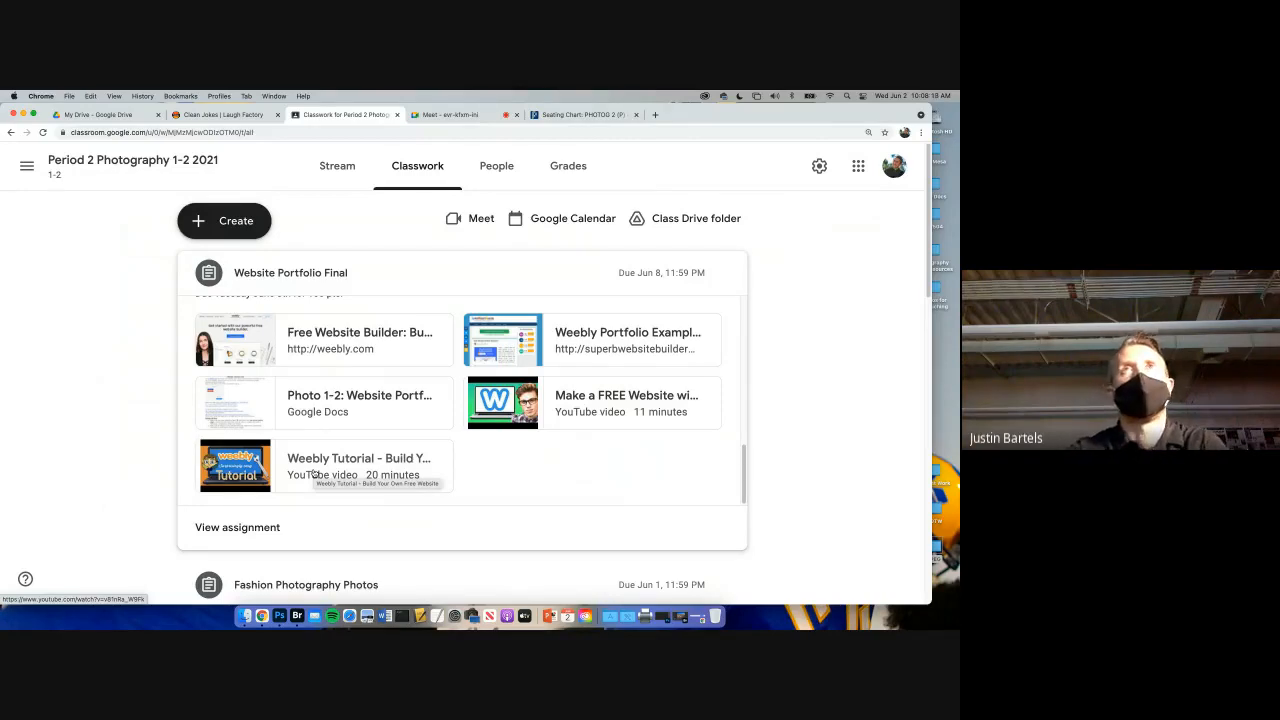
scroll(506, 413, up, 5)
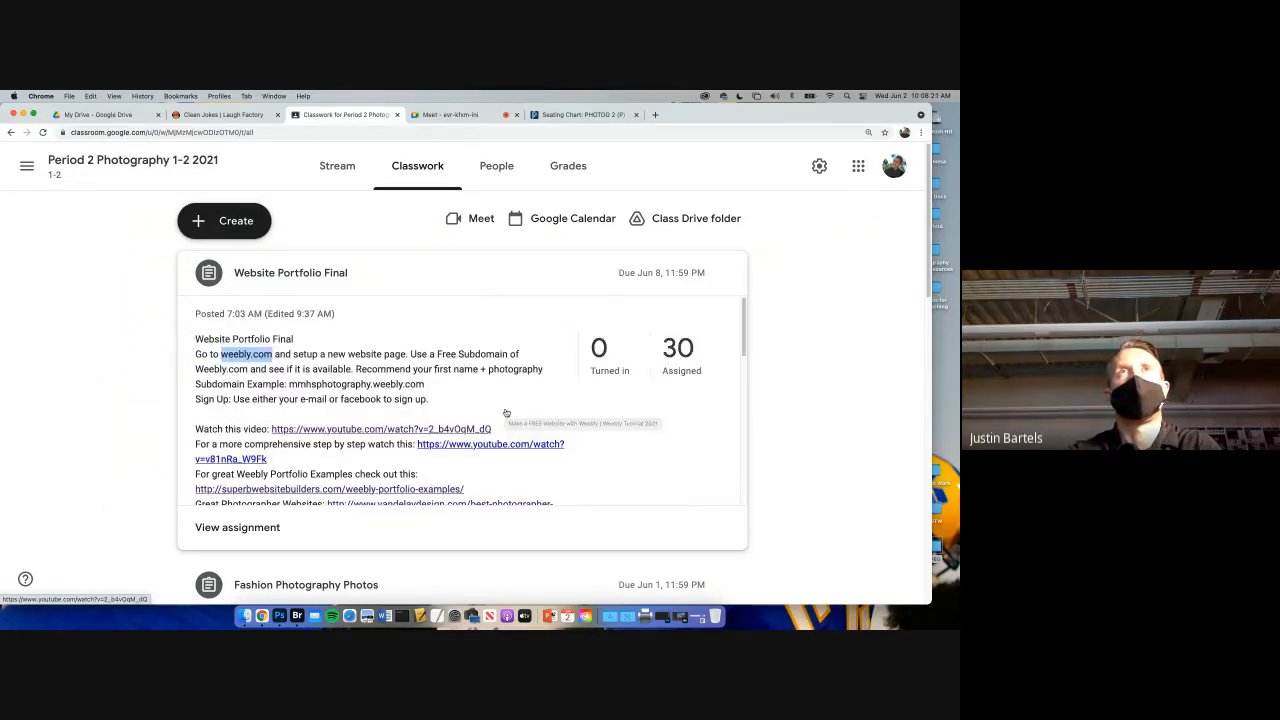
click(658, 115)
- Load the motovisual.weebly.com site by typing 'moto' and copy its address
text(moto)
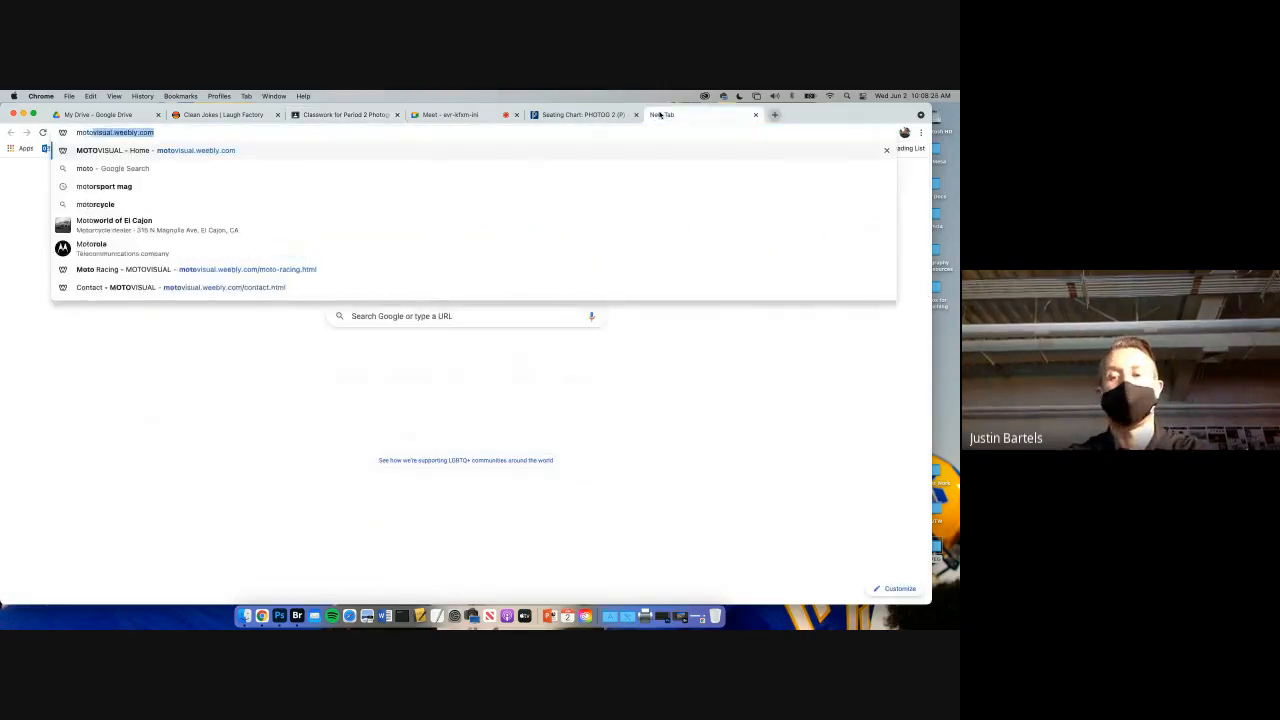
key(Return)
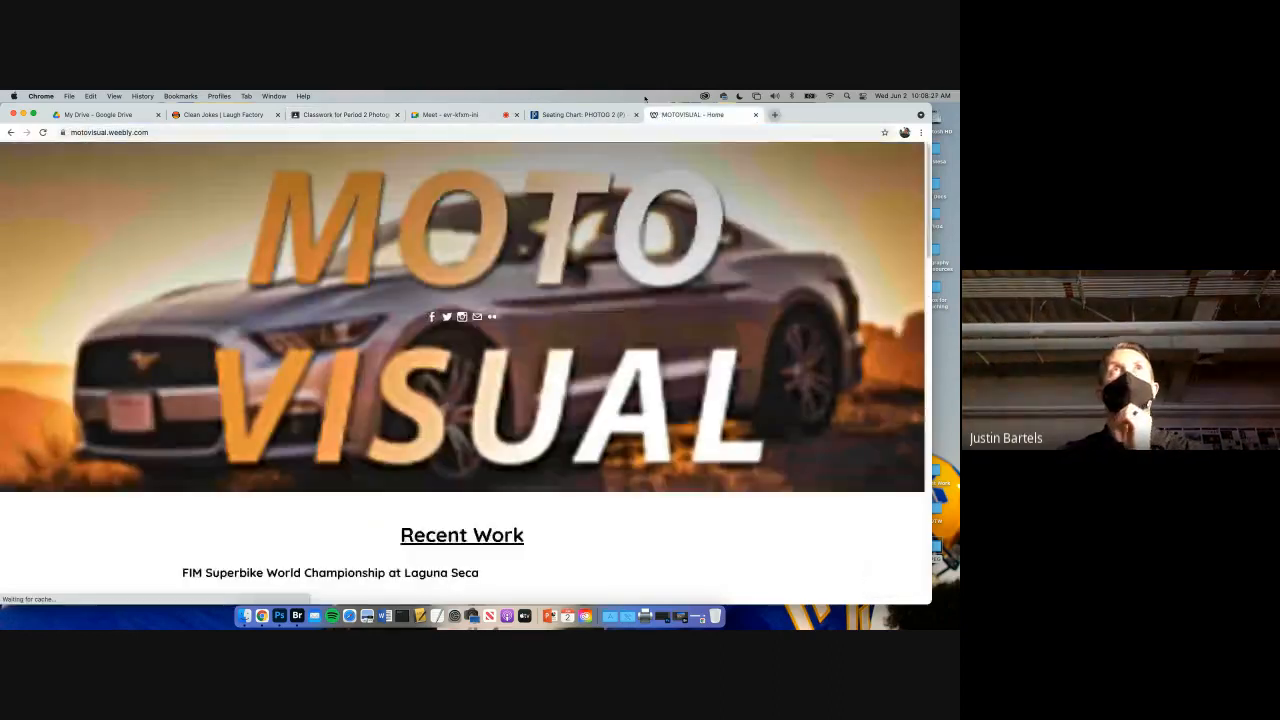
click(385, 131)
key(ctrl+c)
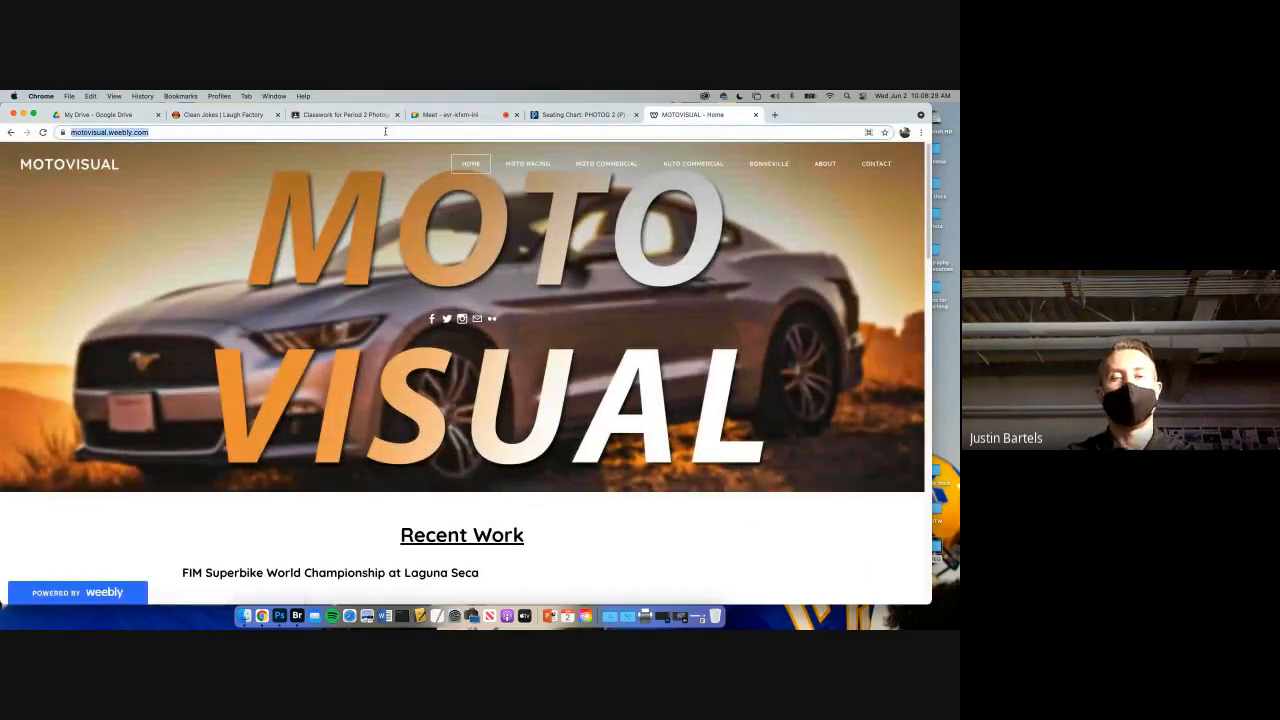
- Post the site link in the Meet chat, view MOTOVISUAL, then return to Classwork
click(466, 115)
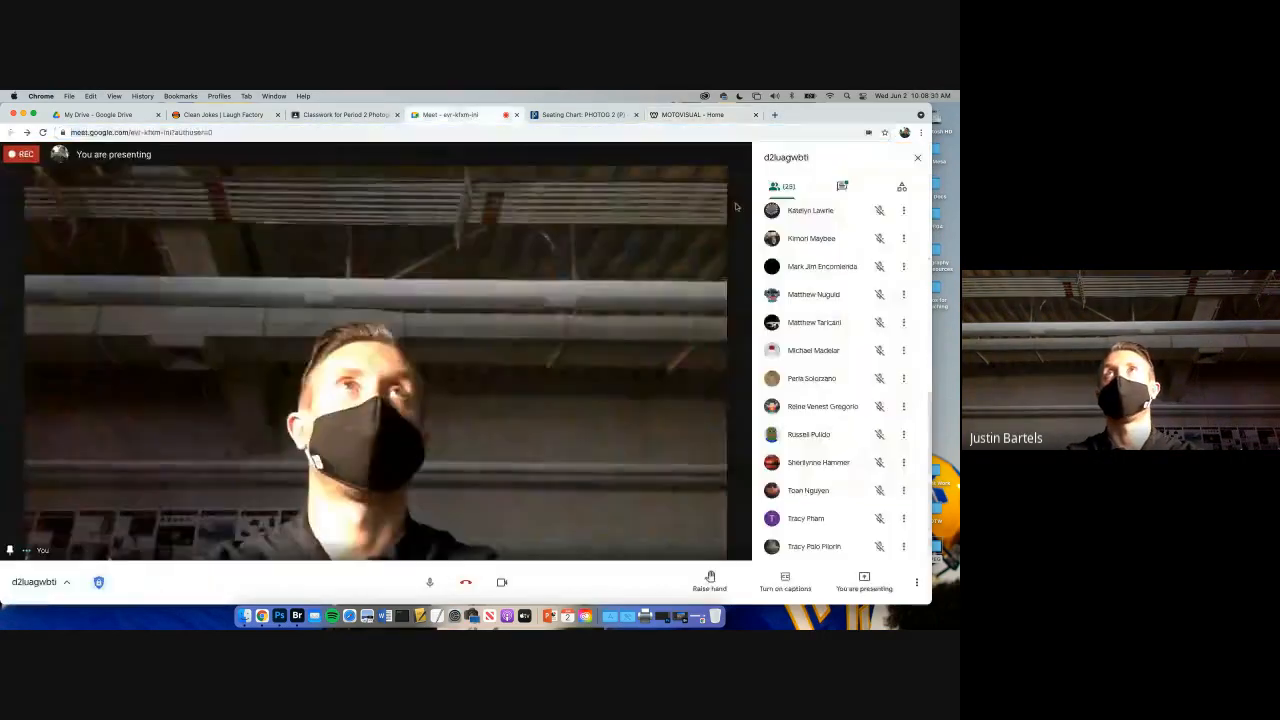
click(843, 186)
key(ctrl+v)
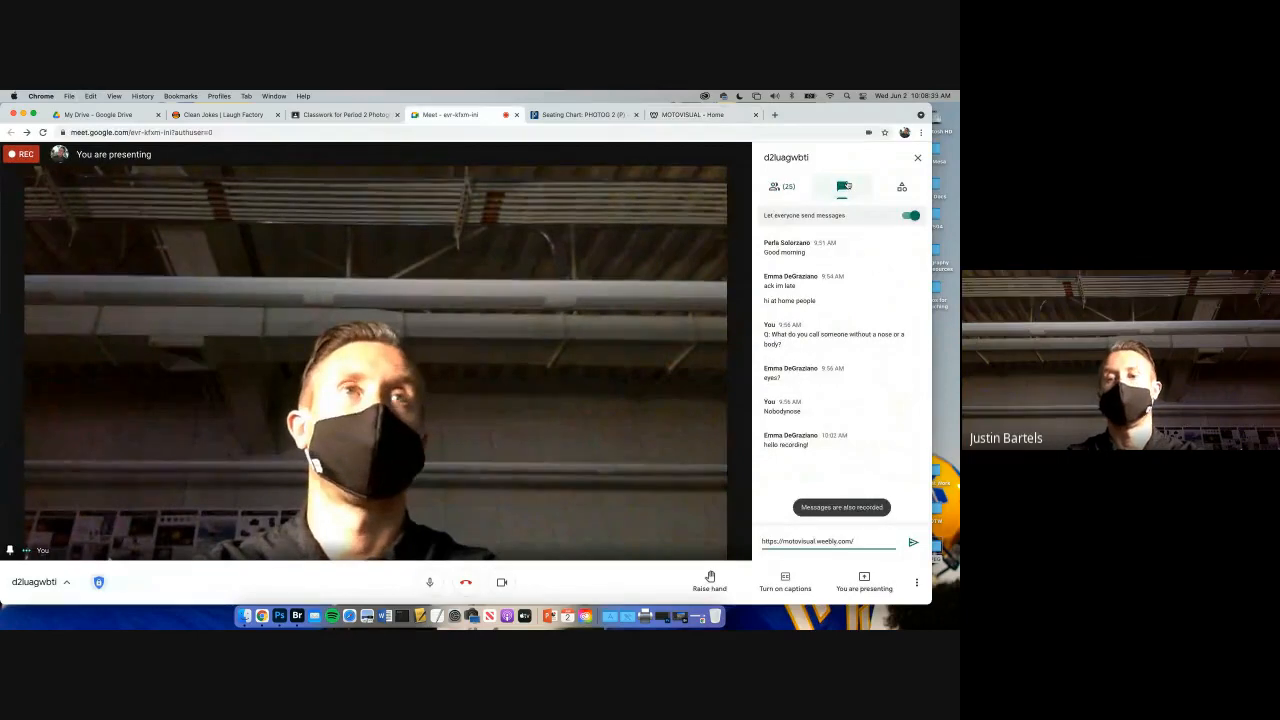
key(Return)
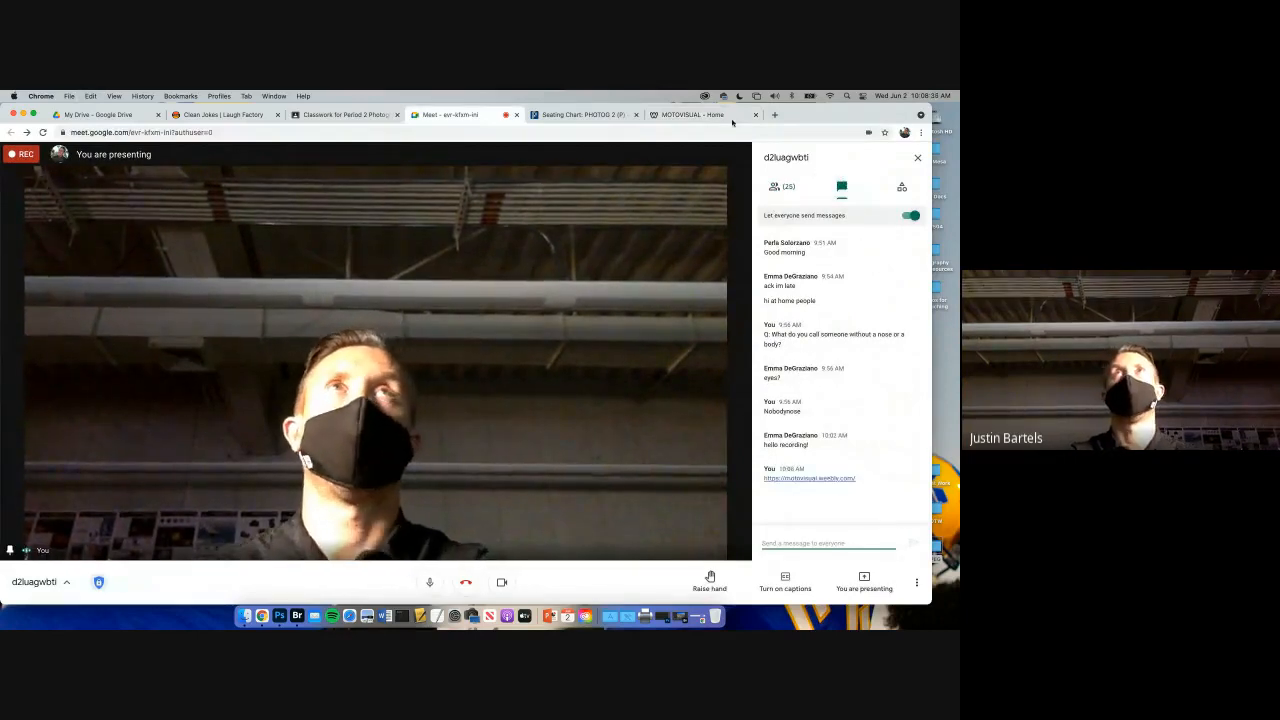
click(697, 116)
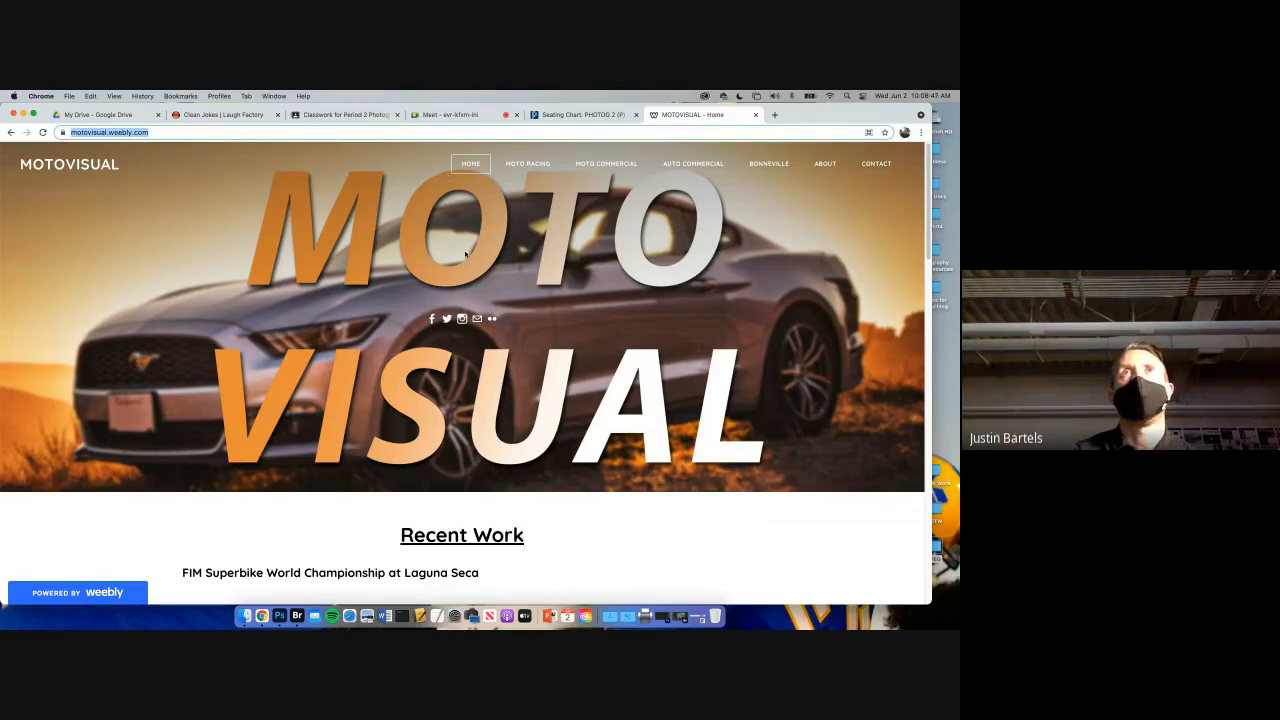
click(363, 115)
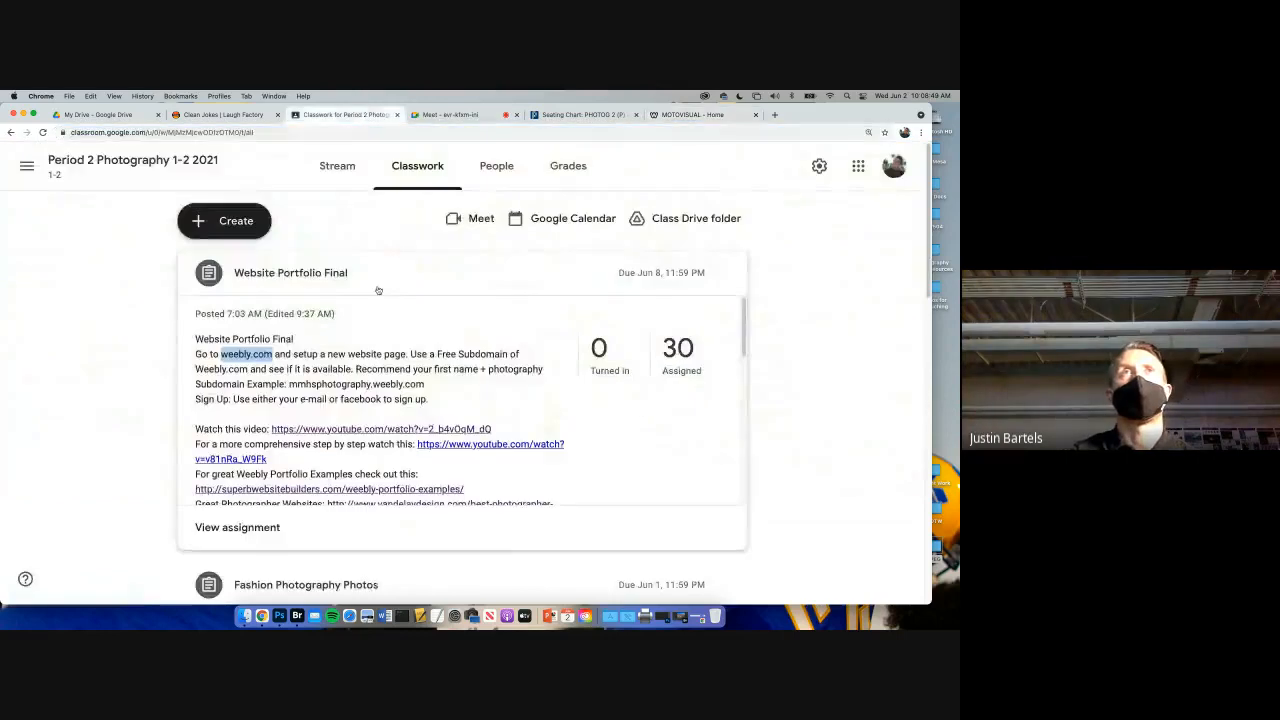
- Scroll to the attachments and open the Photo 1-2: Website Portfolio Semester Final Google Doc
scroll(376, 340, down, 3)
scroll(369, 388, down, 5)
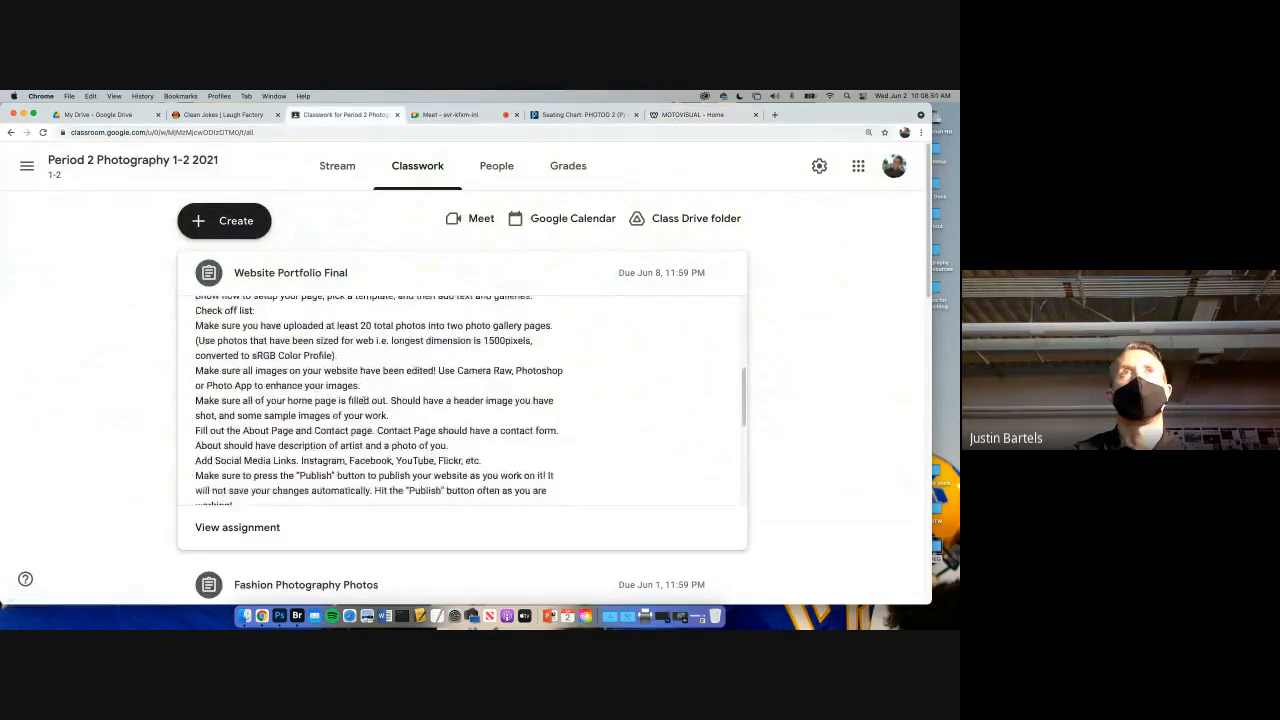
scroll(362, 420, up, 2)
scroll(360, 430, down, 5)
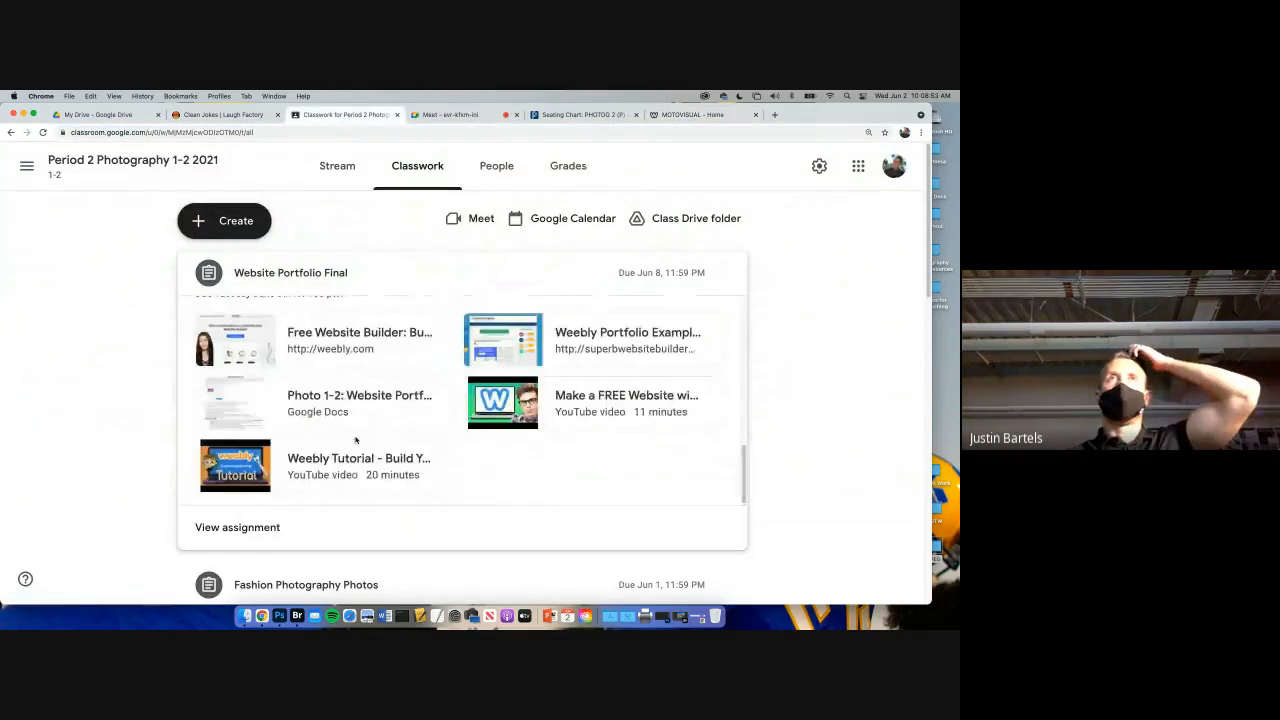
click(263, 409)
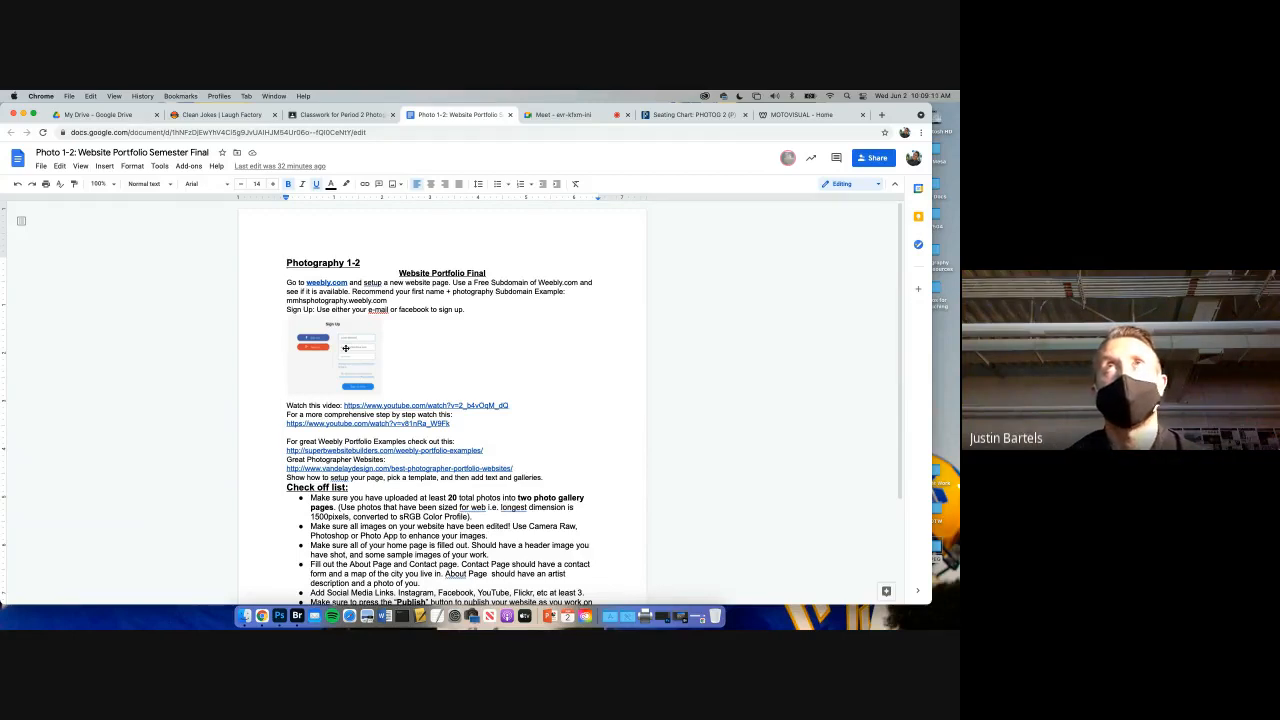
scroll(382, 480, down, 1)
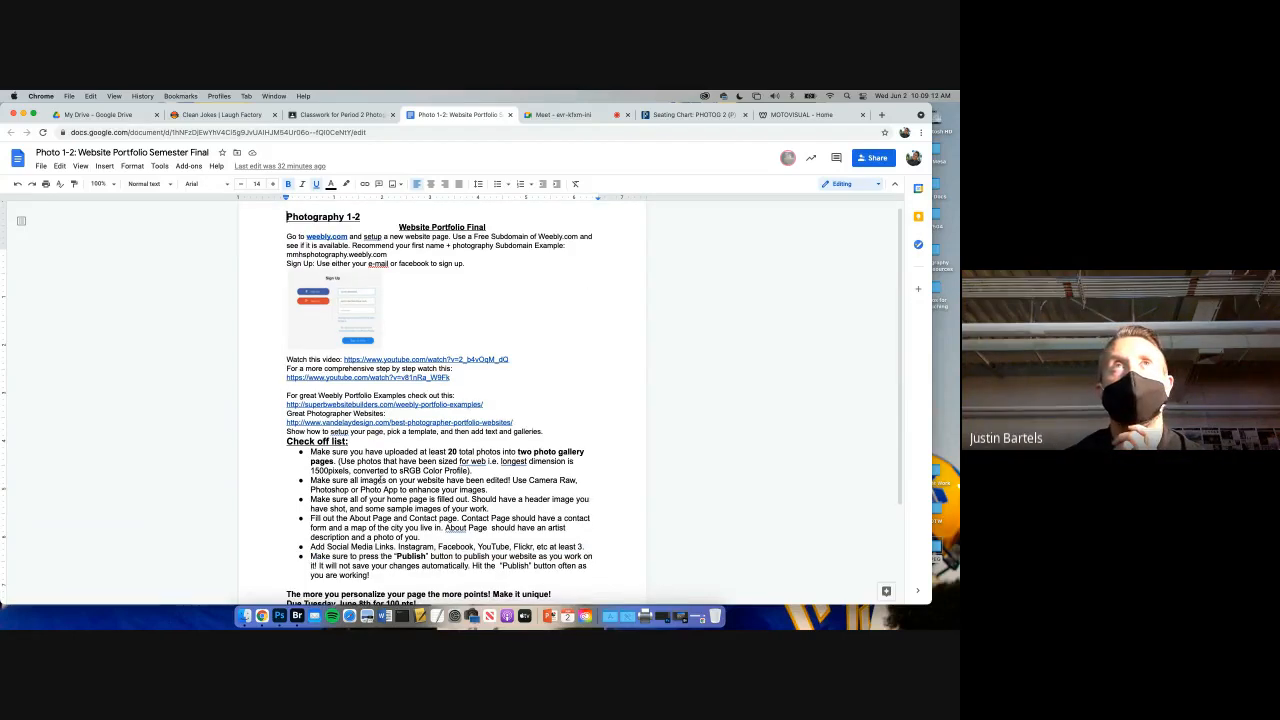
scroll(382, 480, down, 2)
drag(286, 347, 421, 485)
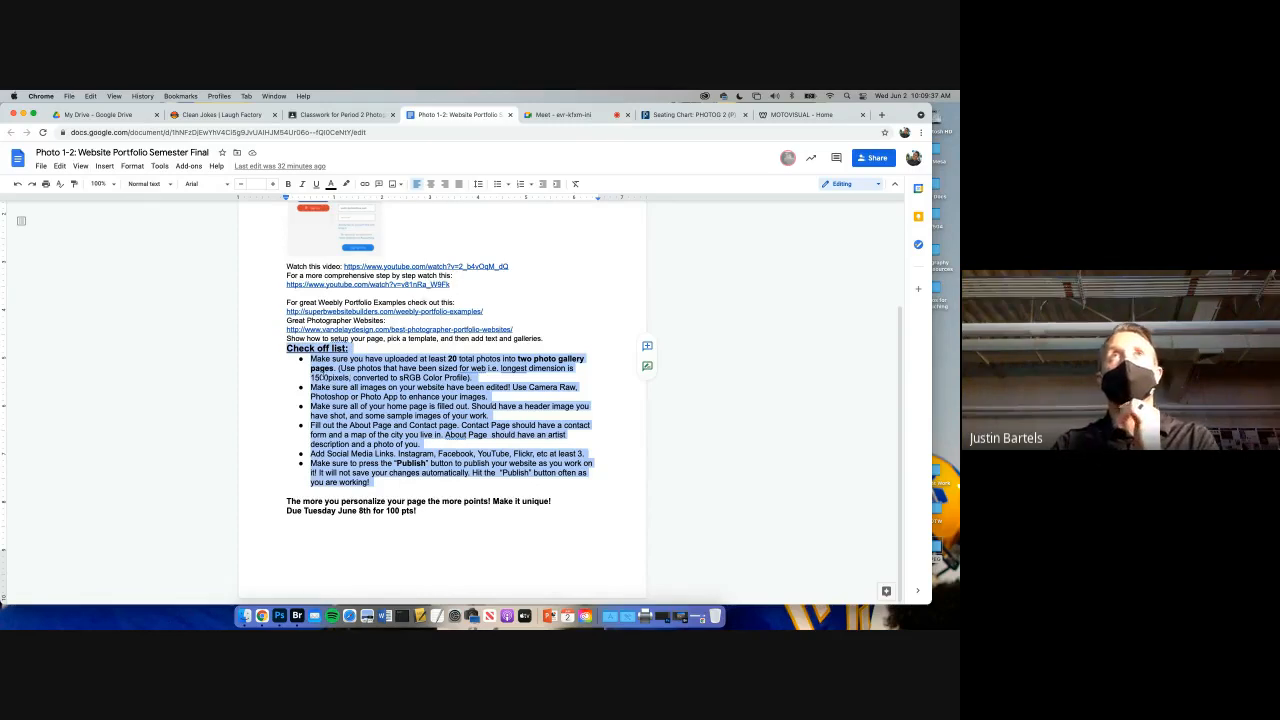
click(321, 377)
drag(311, 378, 349, 378)
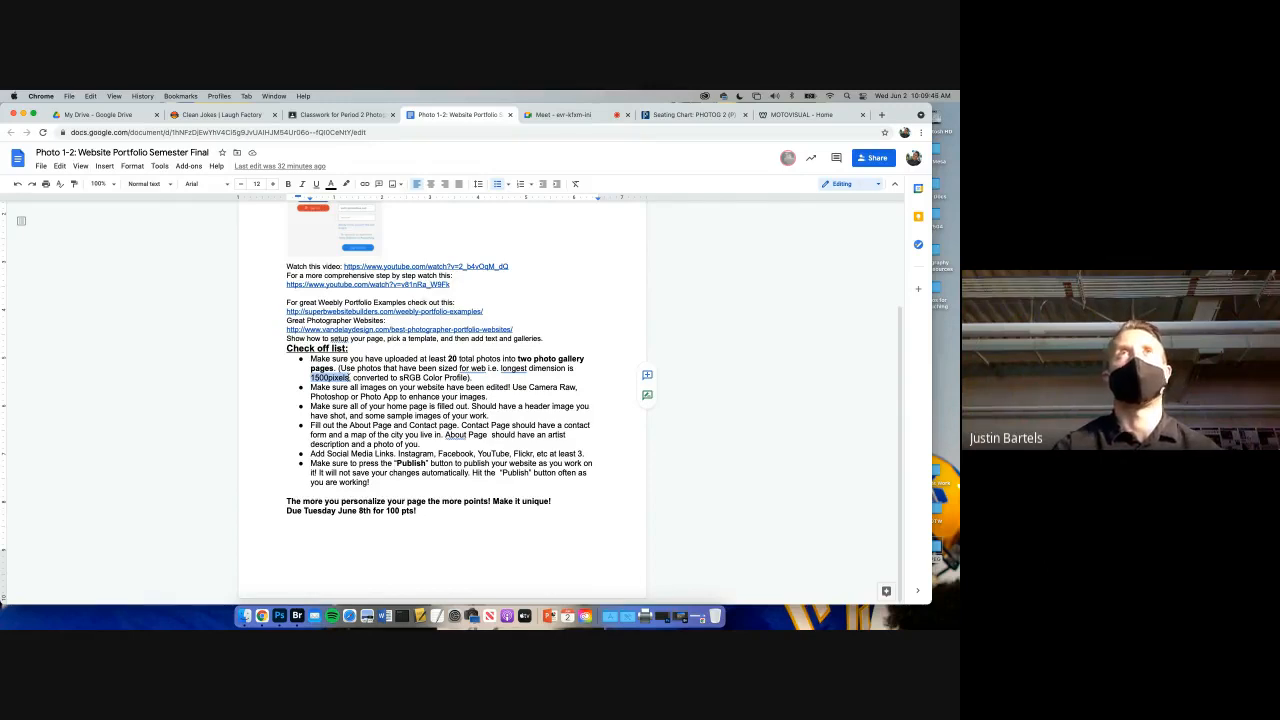
drag(311, 387, 581, 395)
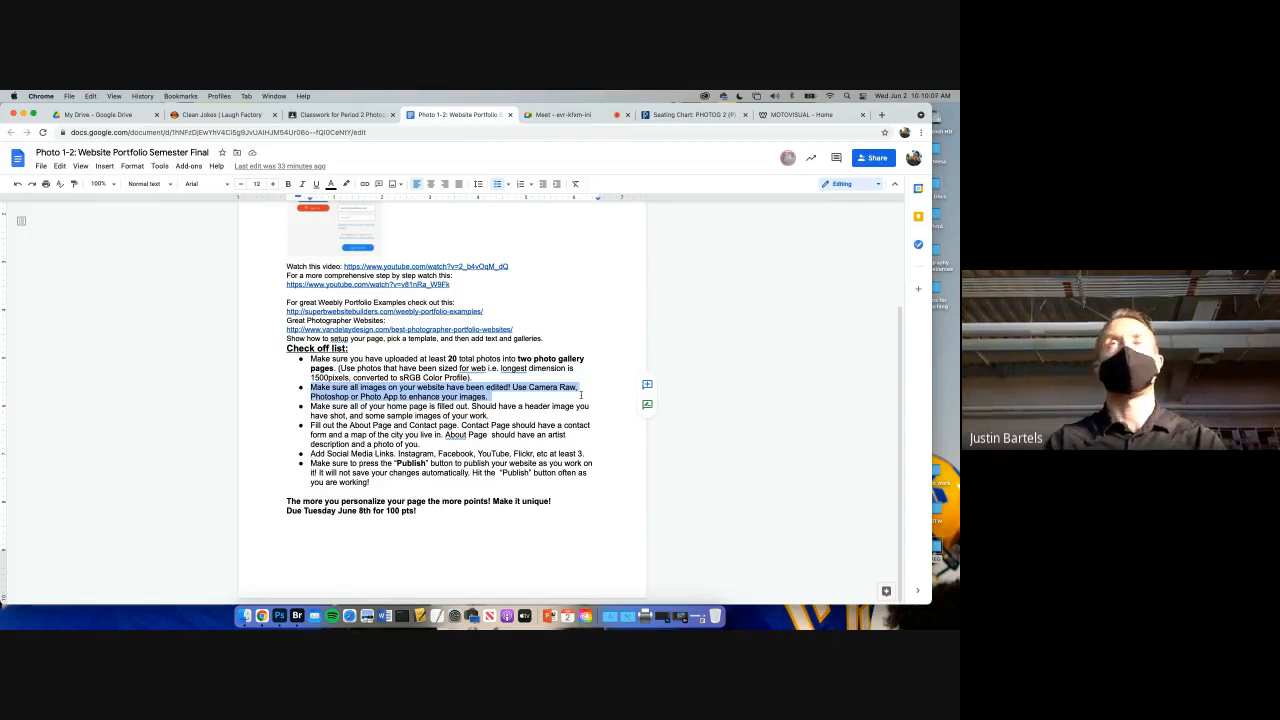
- Highlight the home page and About page checklist bullets, then close the Photo 1-2 document
click(316, 406)
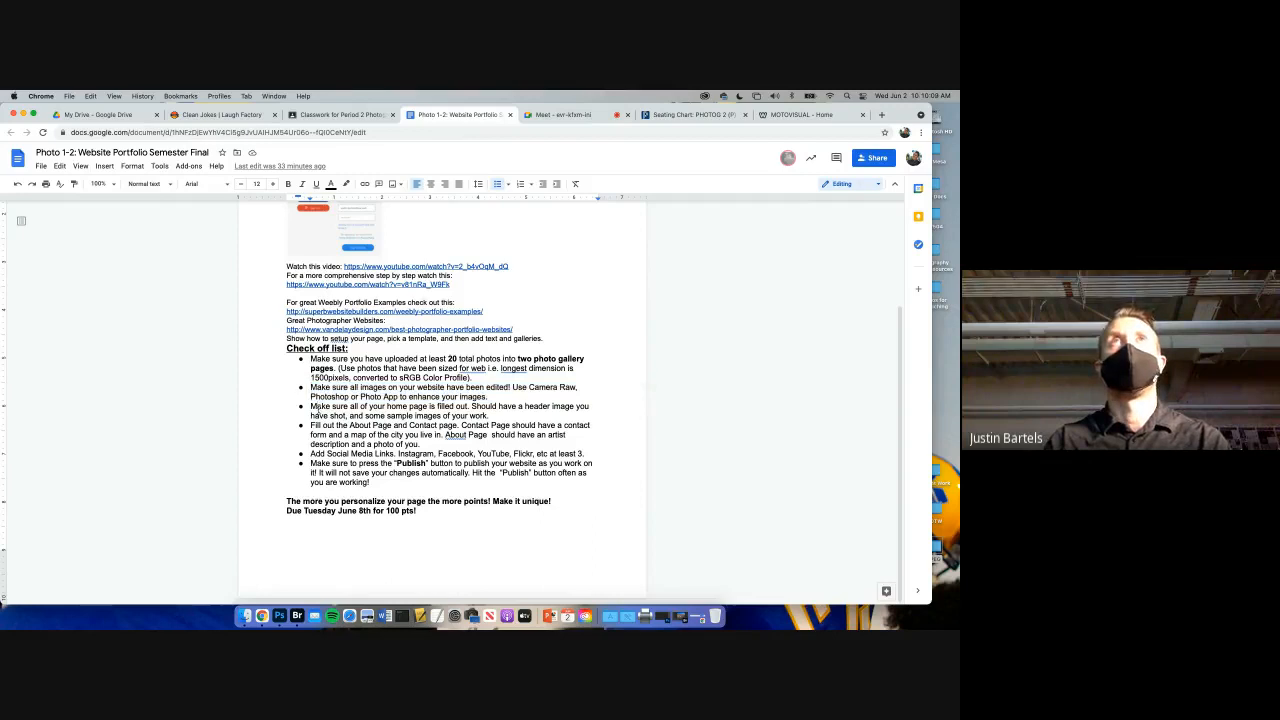
drag(310, 406, 490, 416)
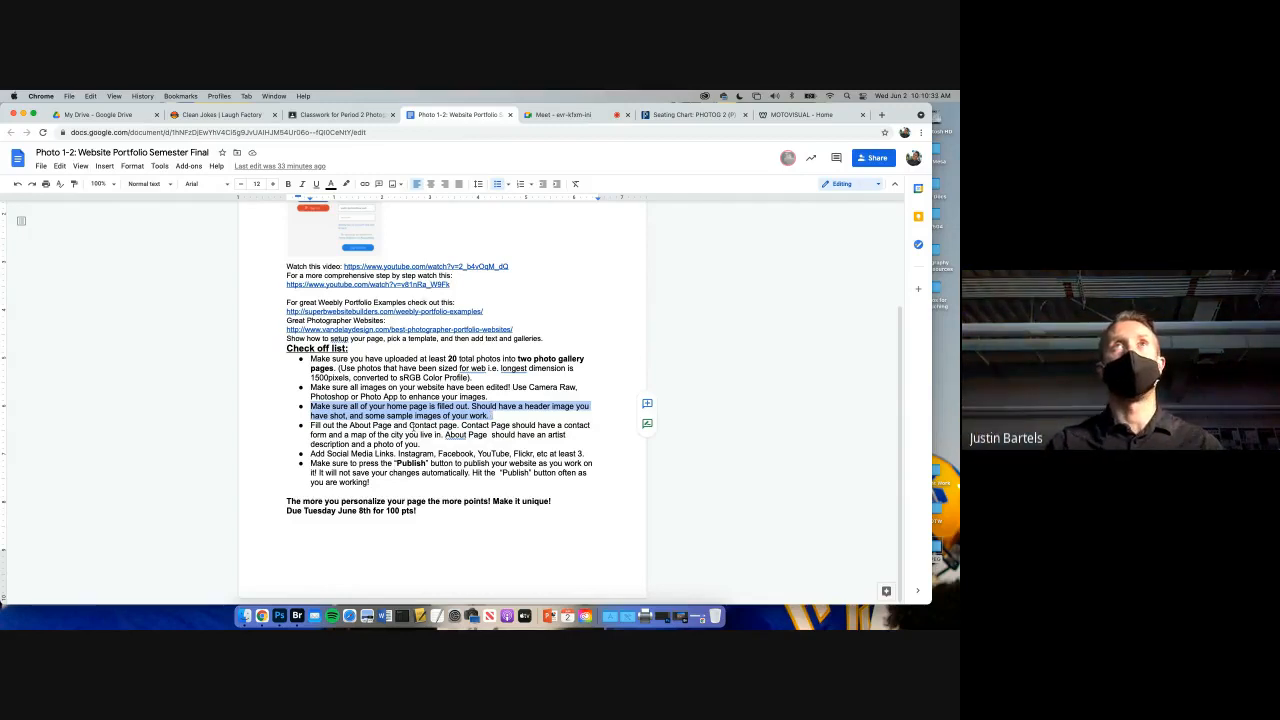
click(311, 424)
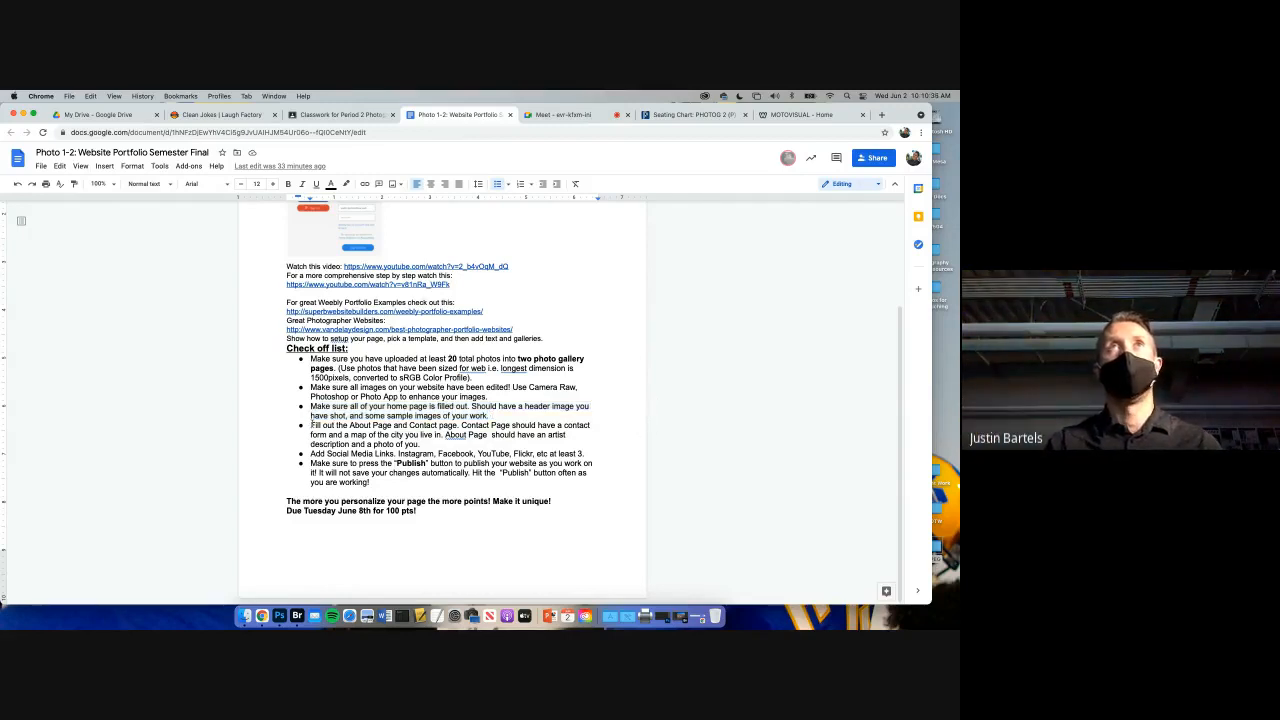
drag(311, 424, 372, 425)
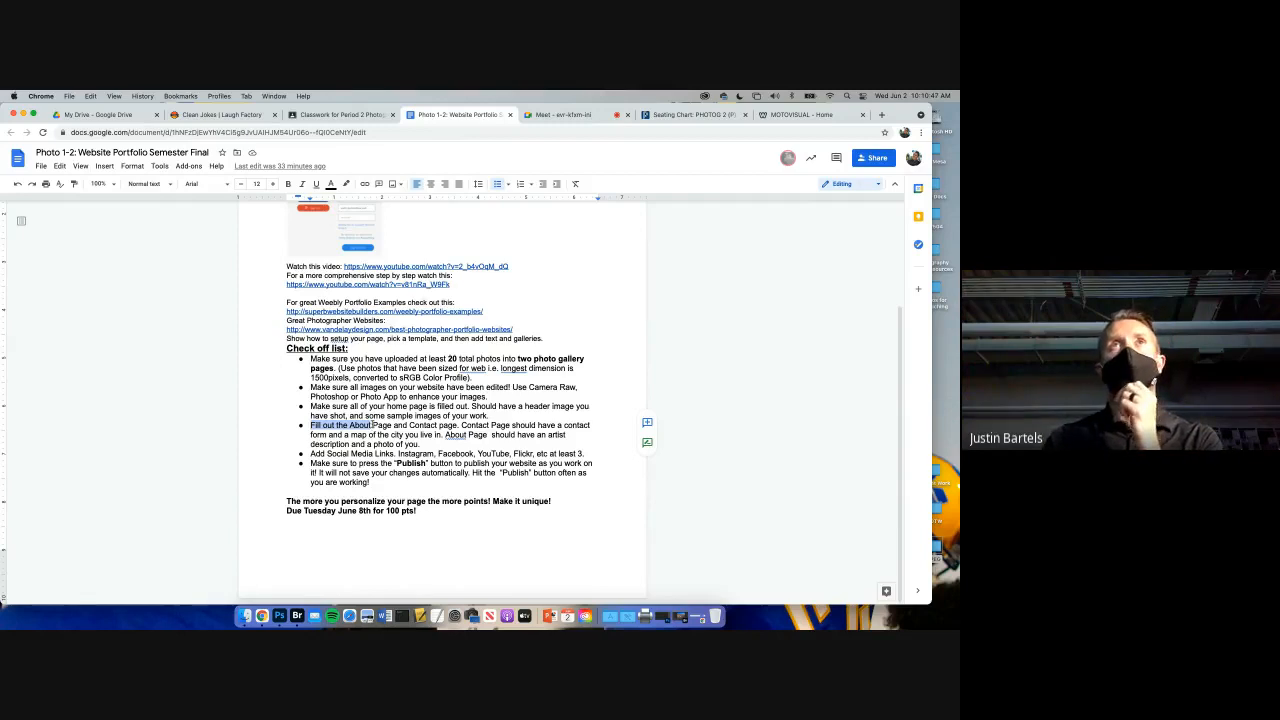
click(351, 425)
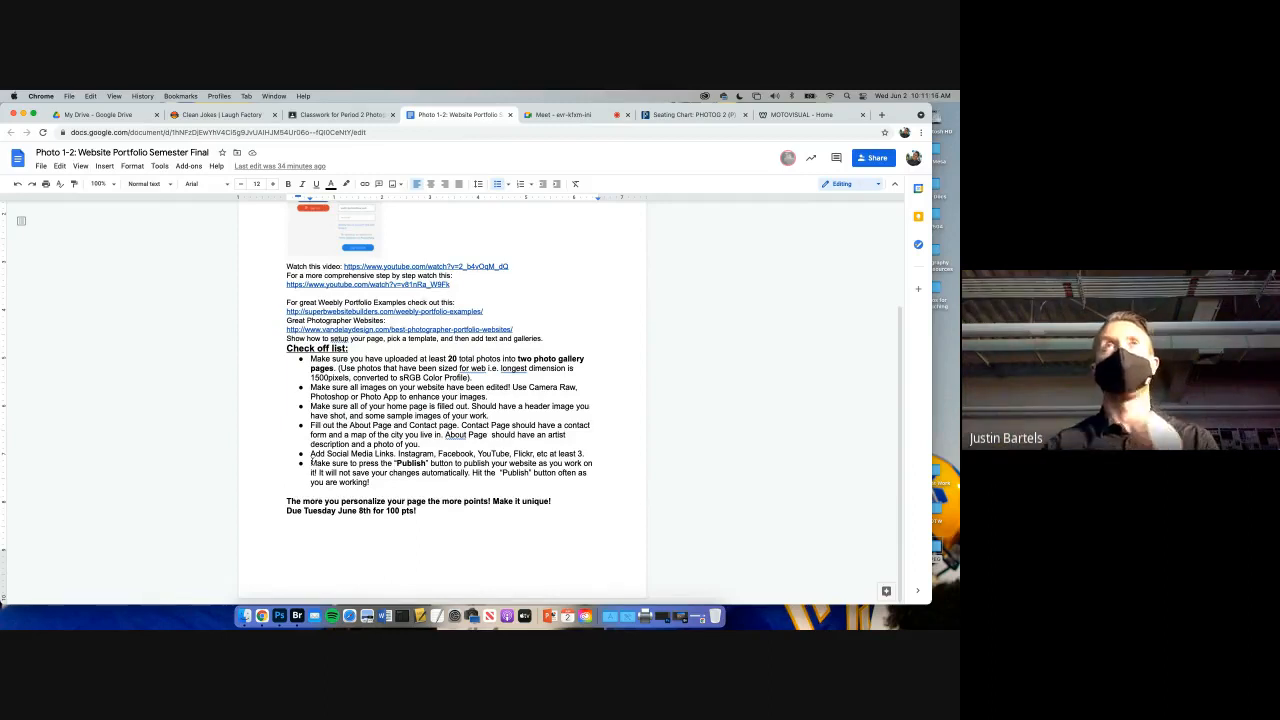
click(510, 115)
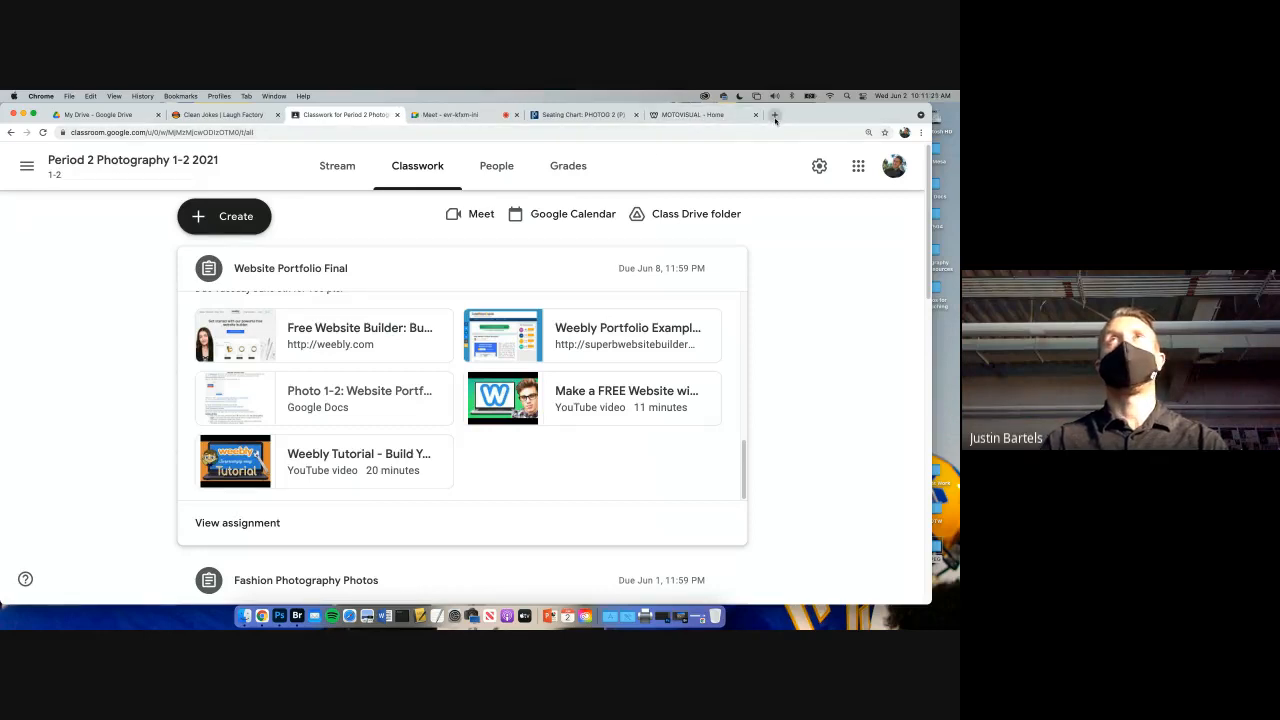
- Switch to the MOTOVISUAL site, check its Instagram link, and scroll the home page
click(700, 115)
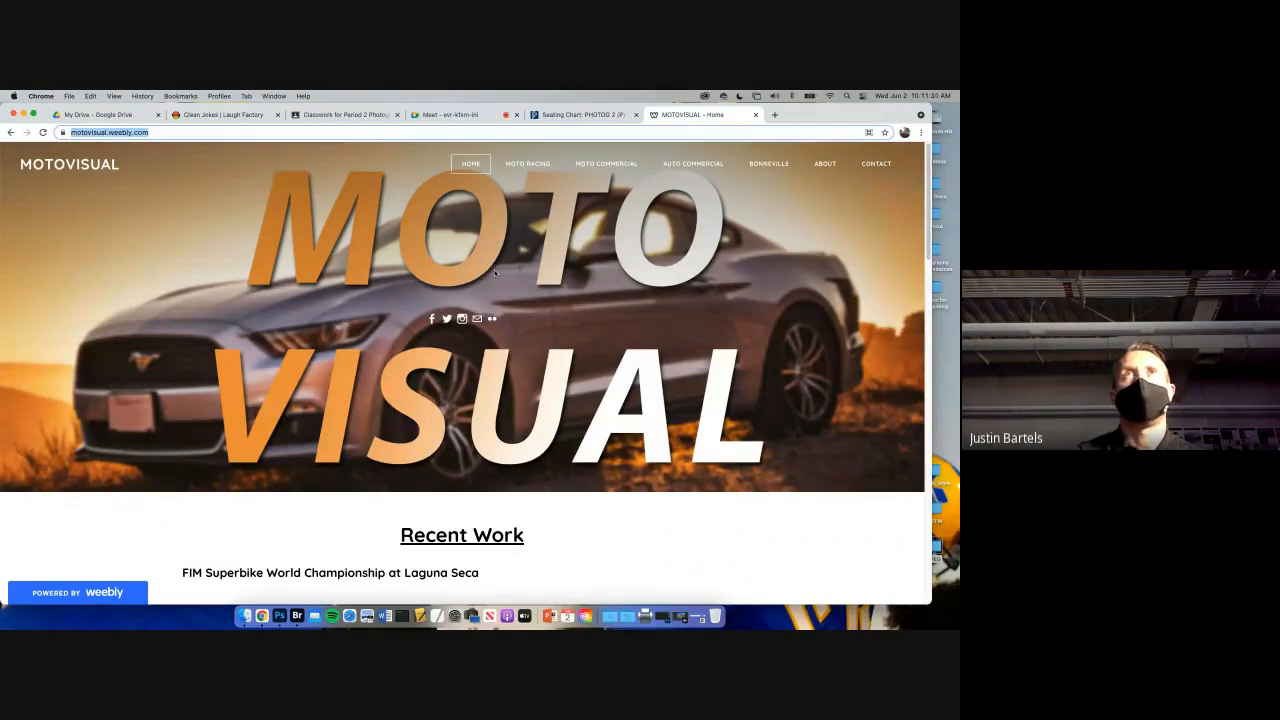
click(461, 319)
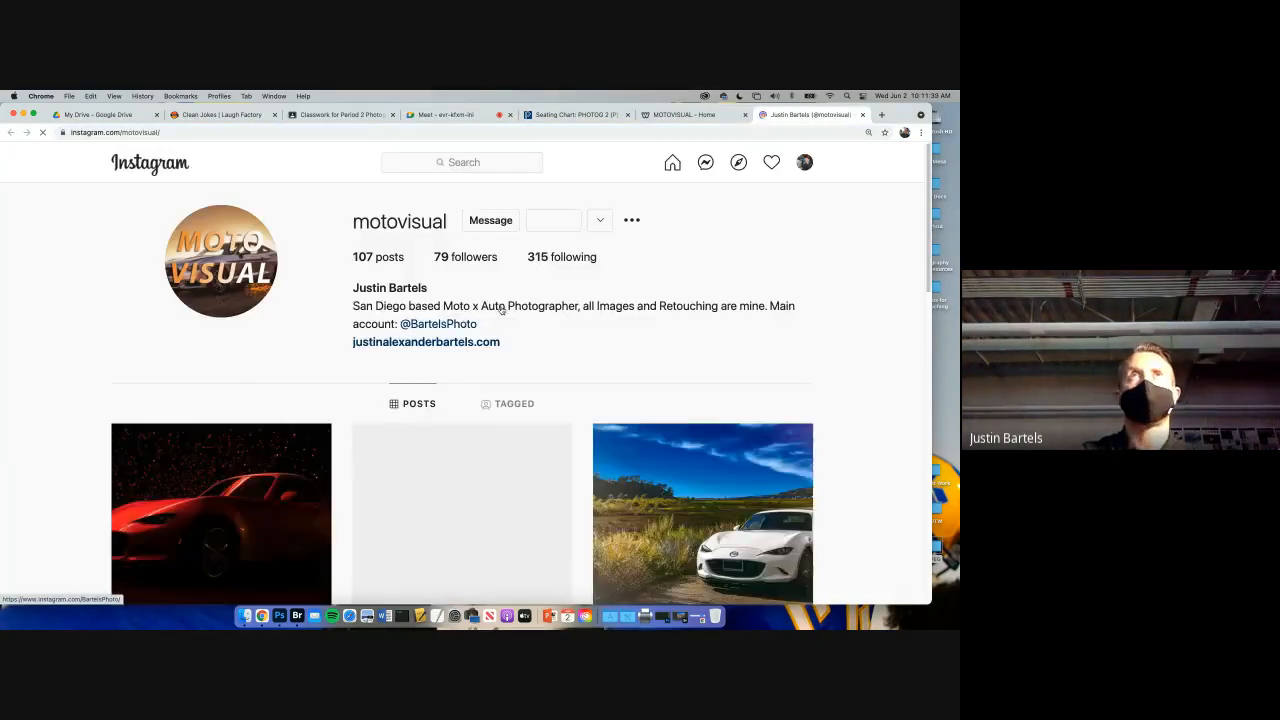
click(862, 116)
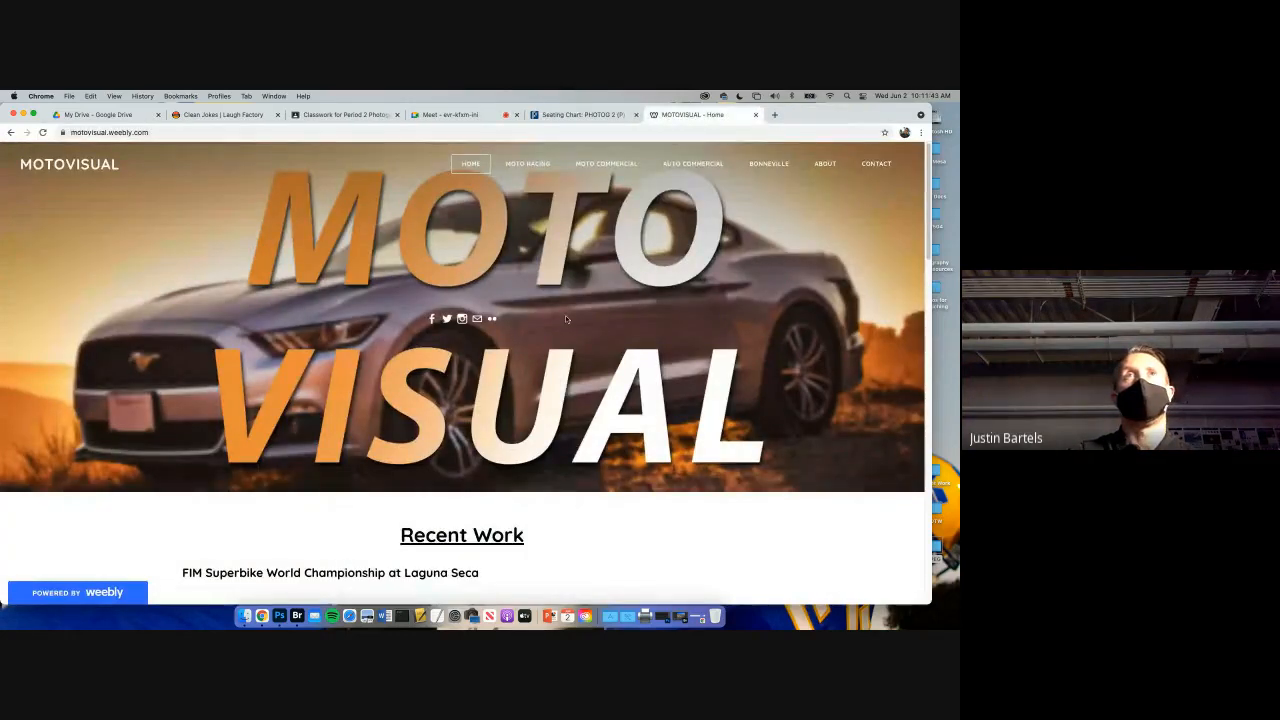
scroll(563, 344, down, 2)
scroll(563, 344, down, 8)
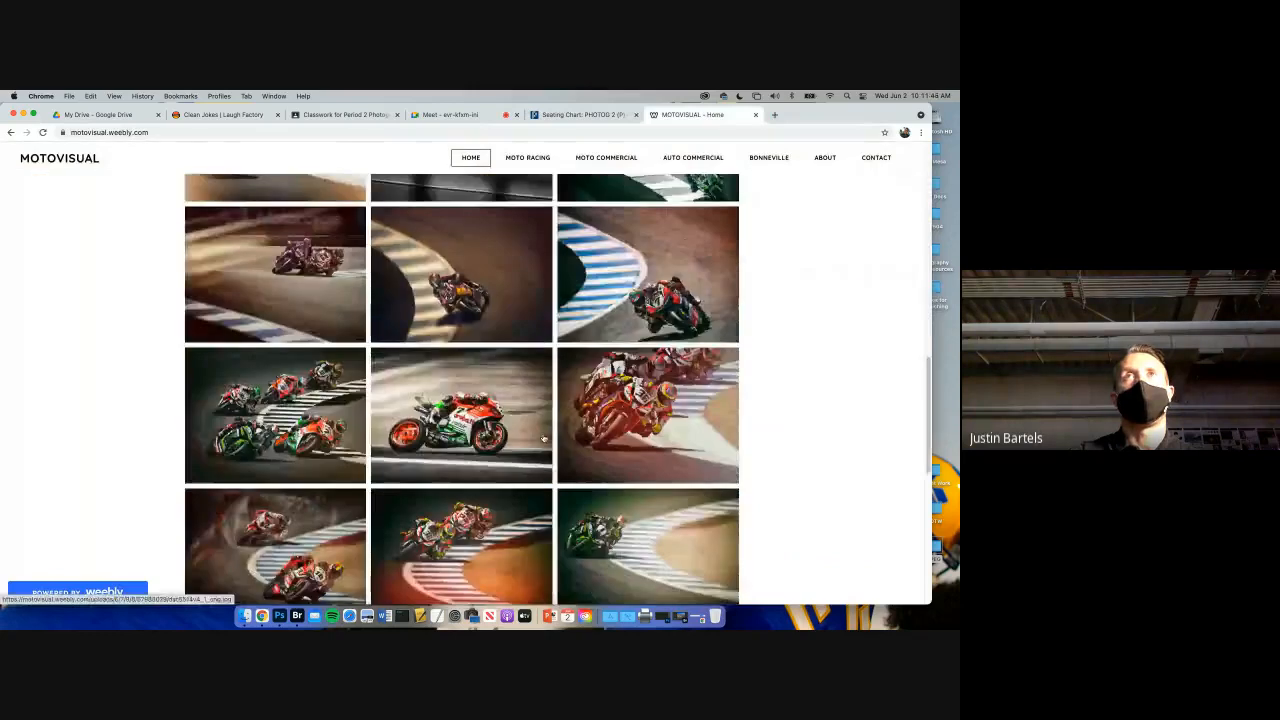
scroll(543, 438, down, 4)
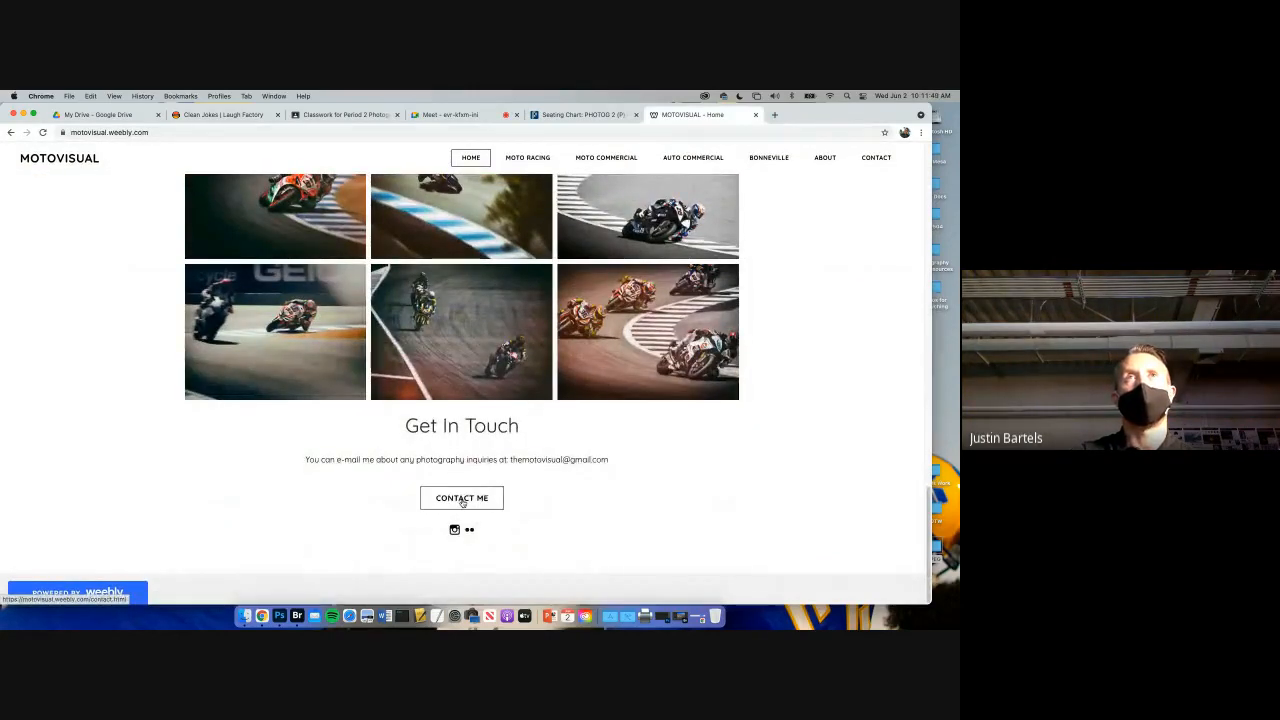
scroll(462, 502, up, 12)
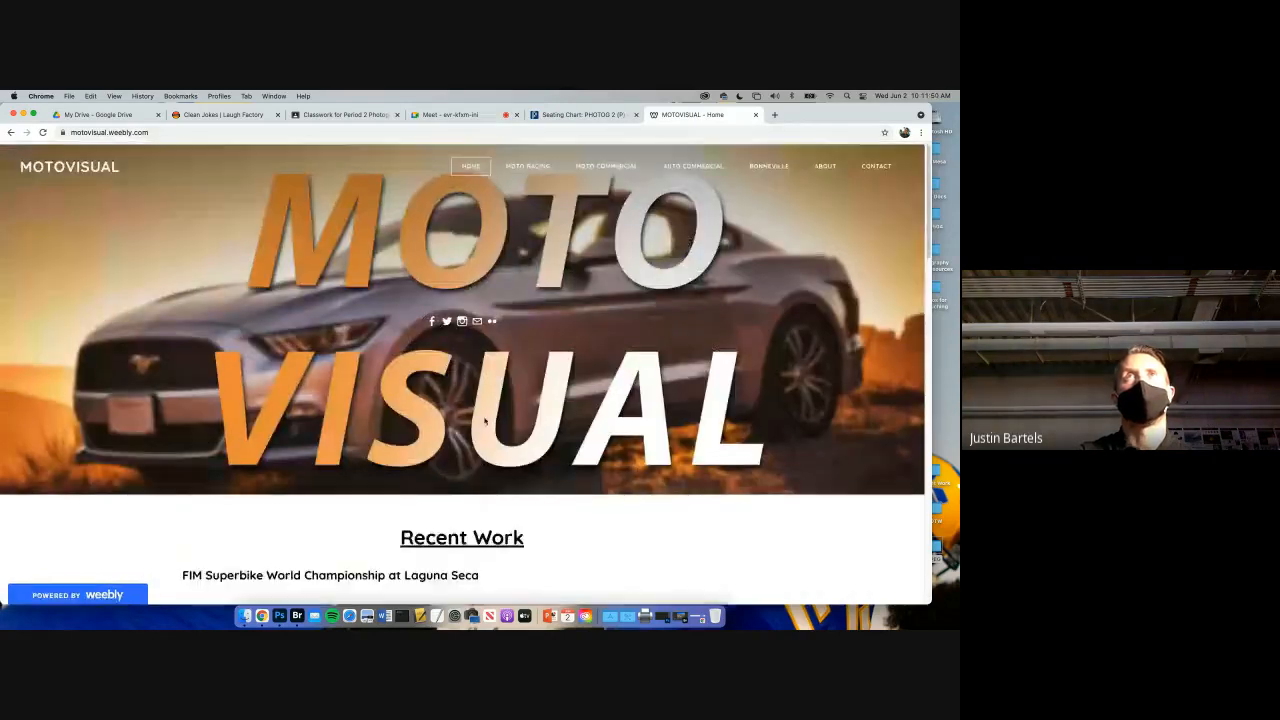
- Browse the Moto Racing, Moto Commercial, Auto Commercial and Bonneville pages
click(524, 165)
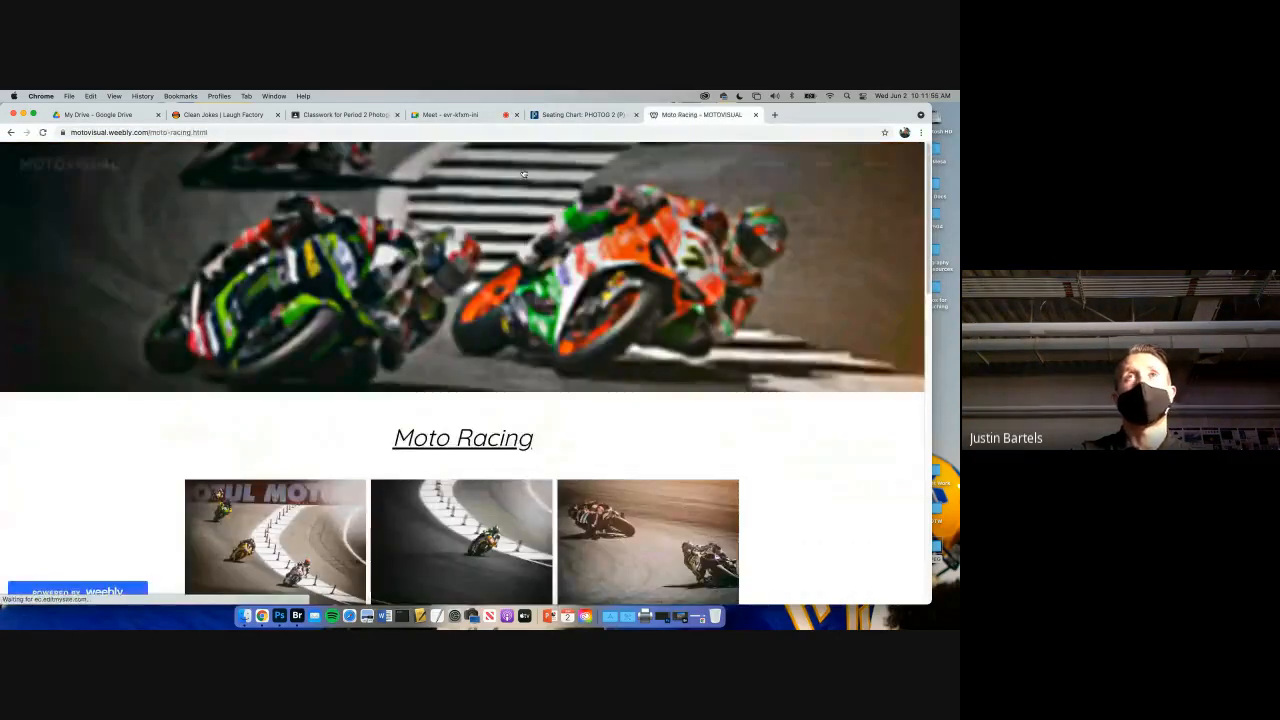
click(585, 163)
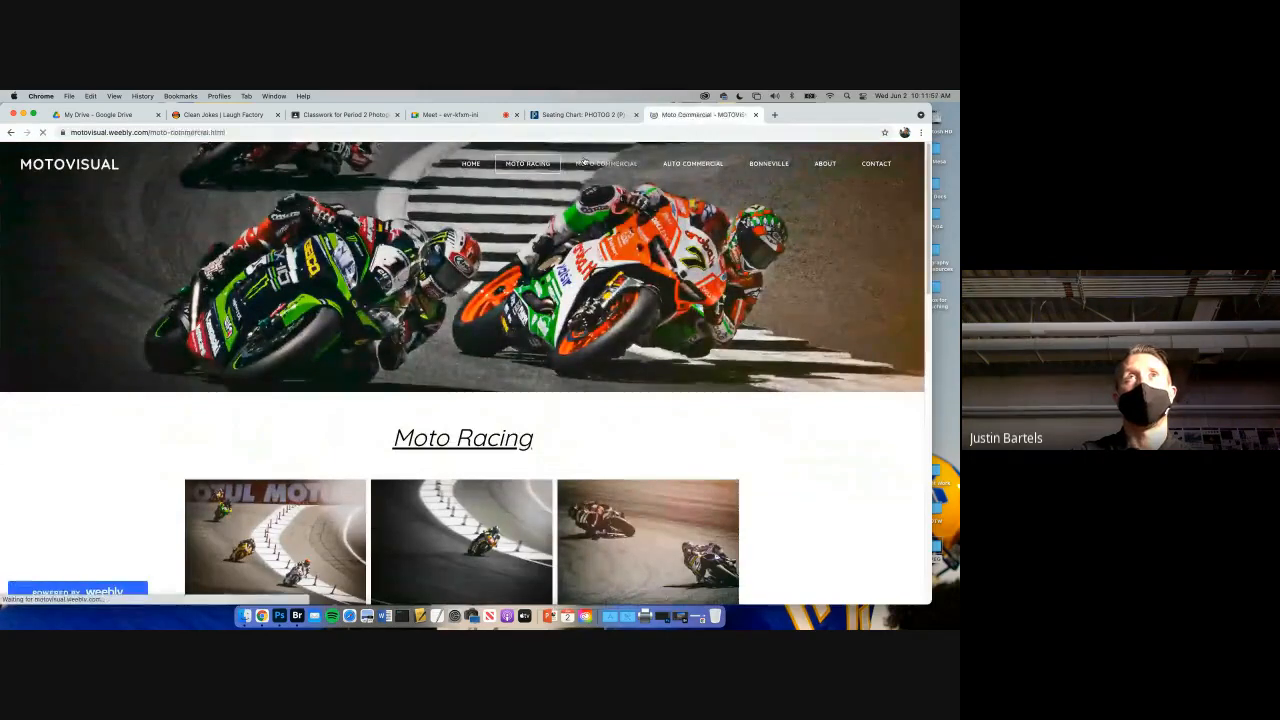
scroll(576, 308, down, 15)
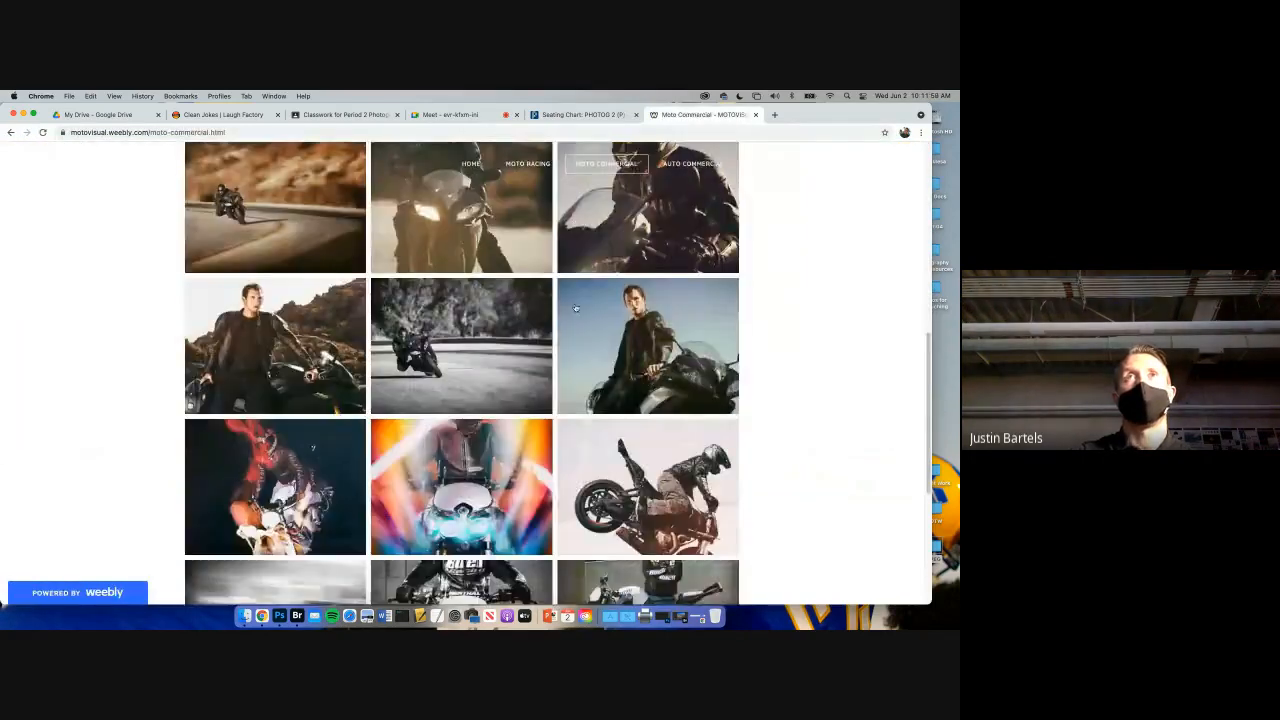
scroll(576, 299, up, 15)
click(690, 157)
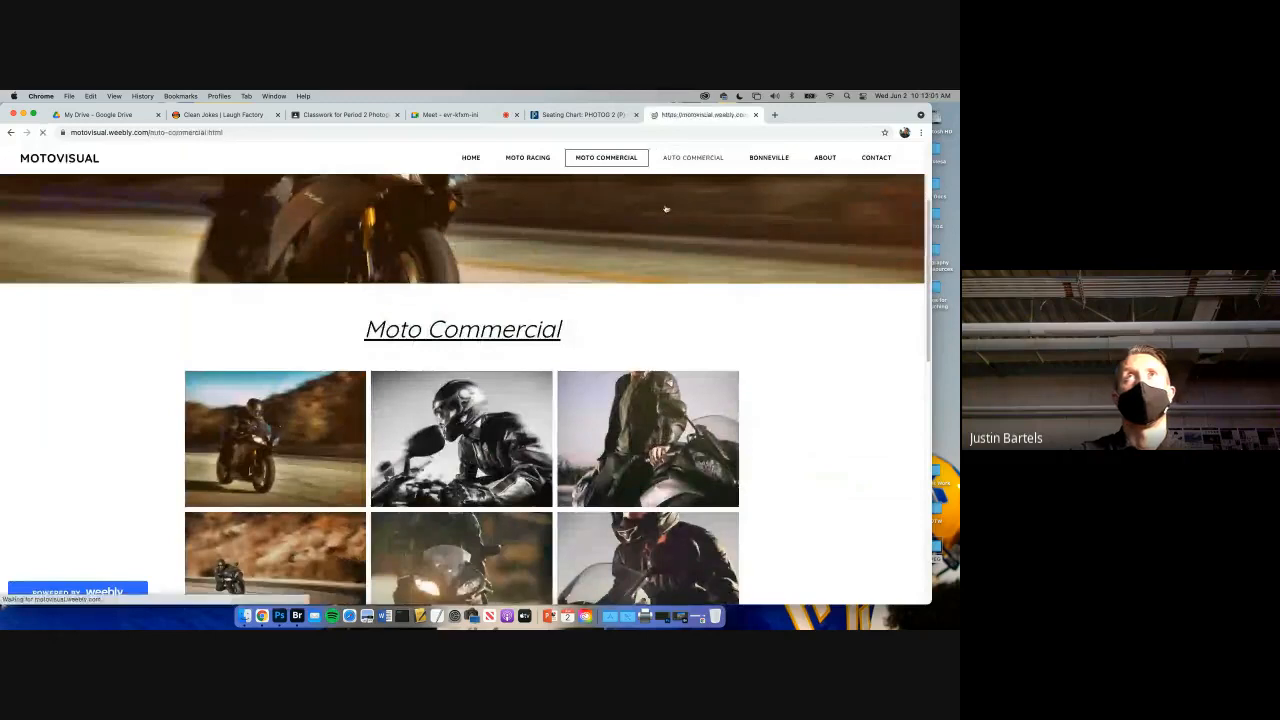
scroll(655, 345, down, 10)
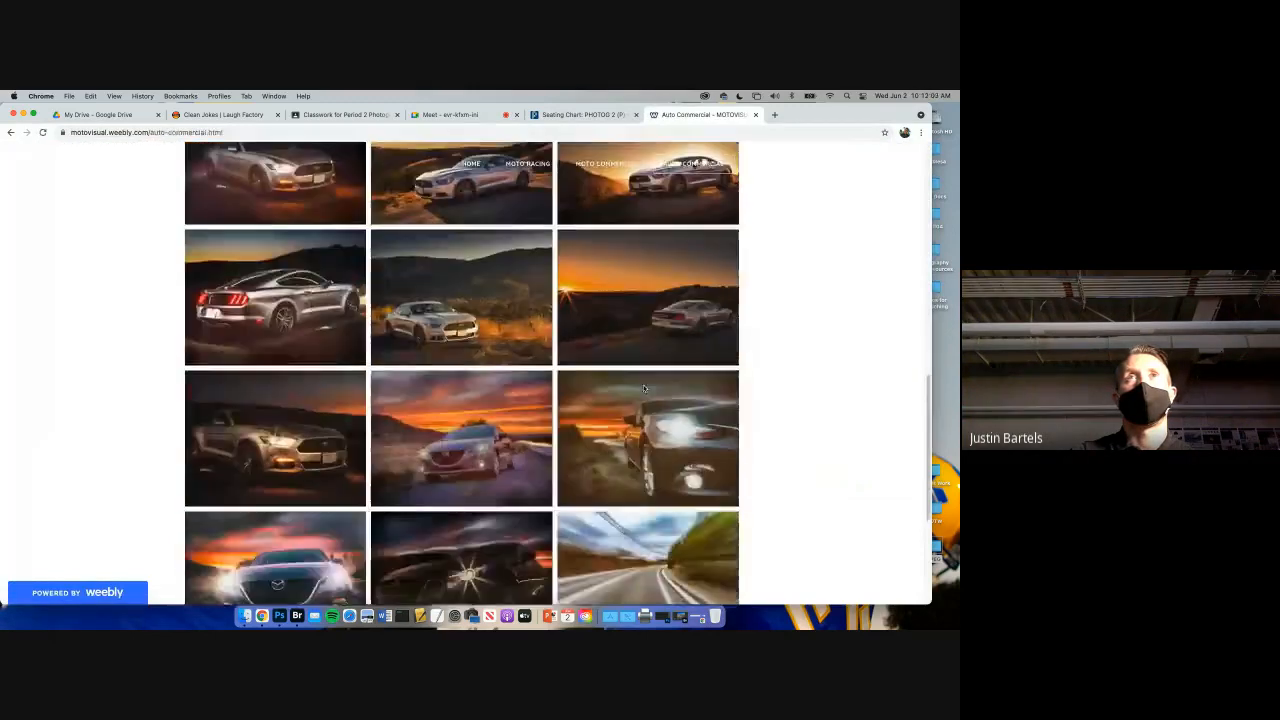
scroll(763, 237, up, 10)
click(770, 162)
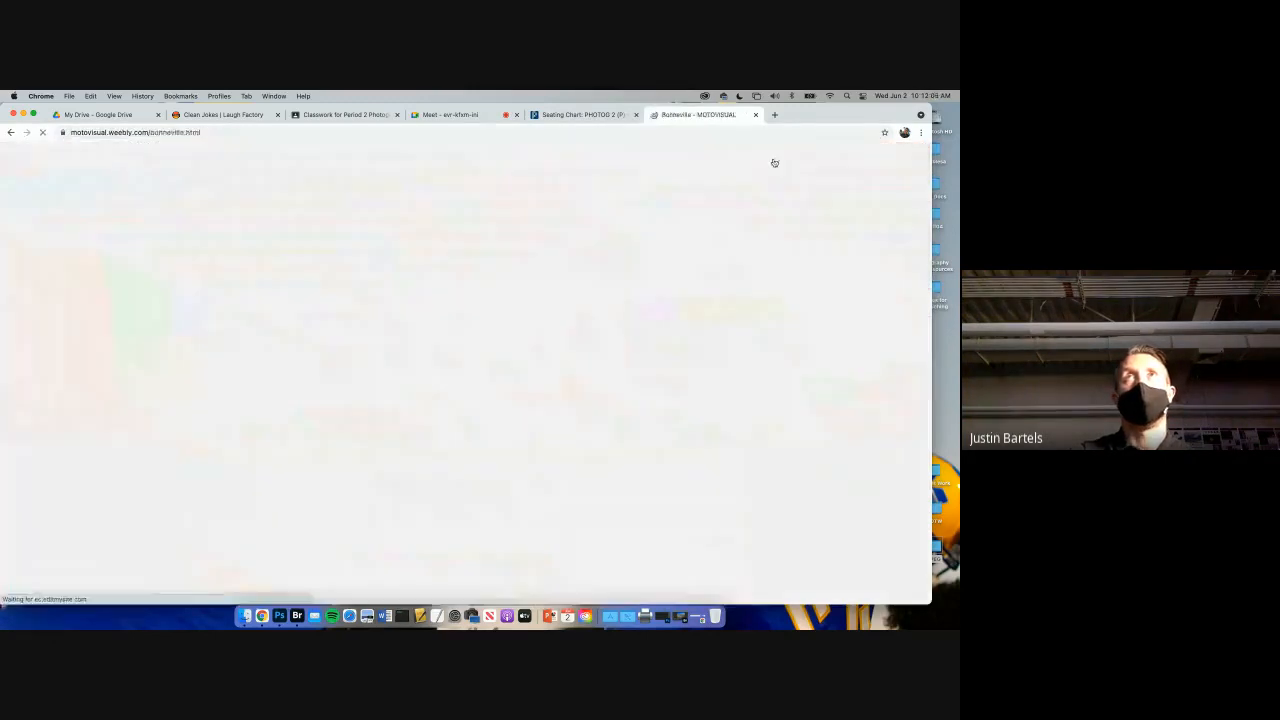
scroll(654, 462, down, 5)
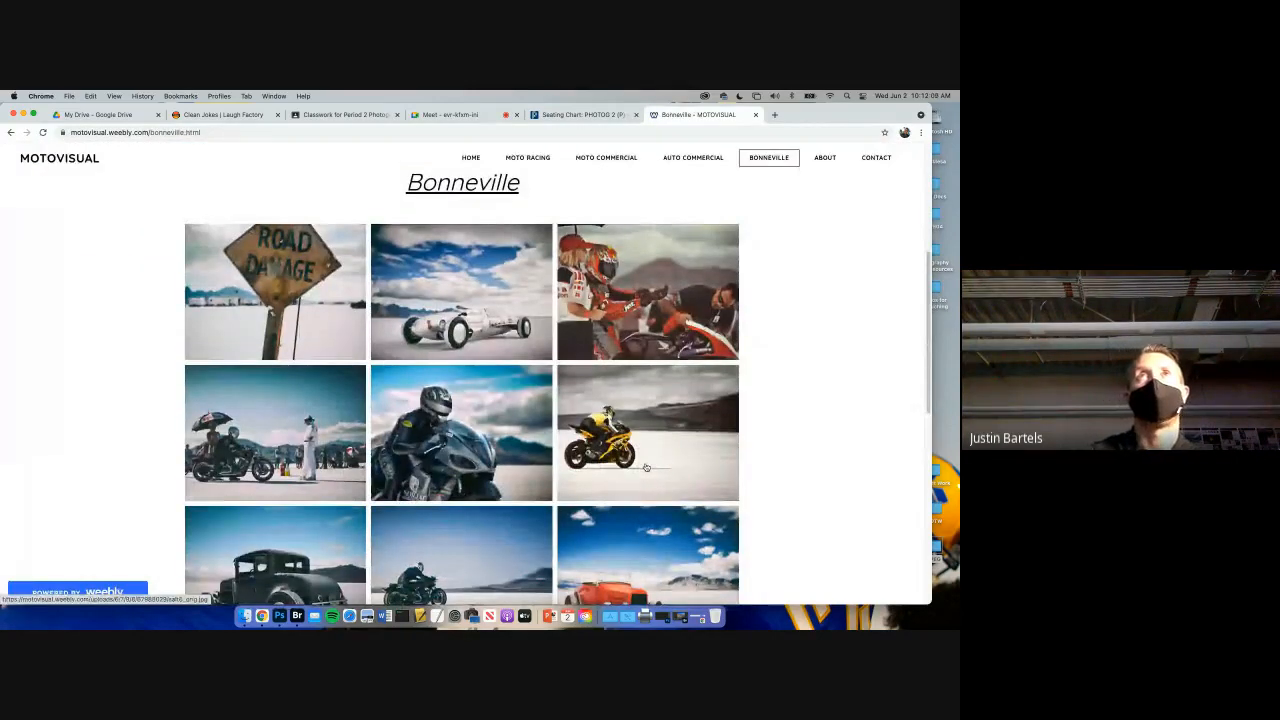
scroll(646, 467, down, 5)
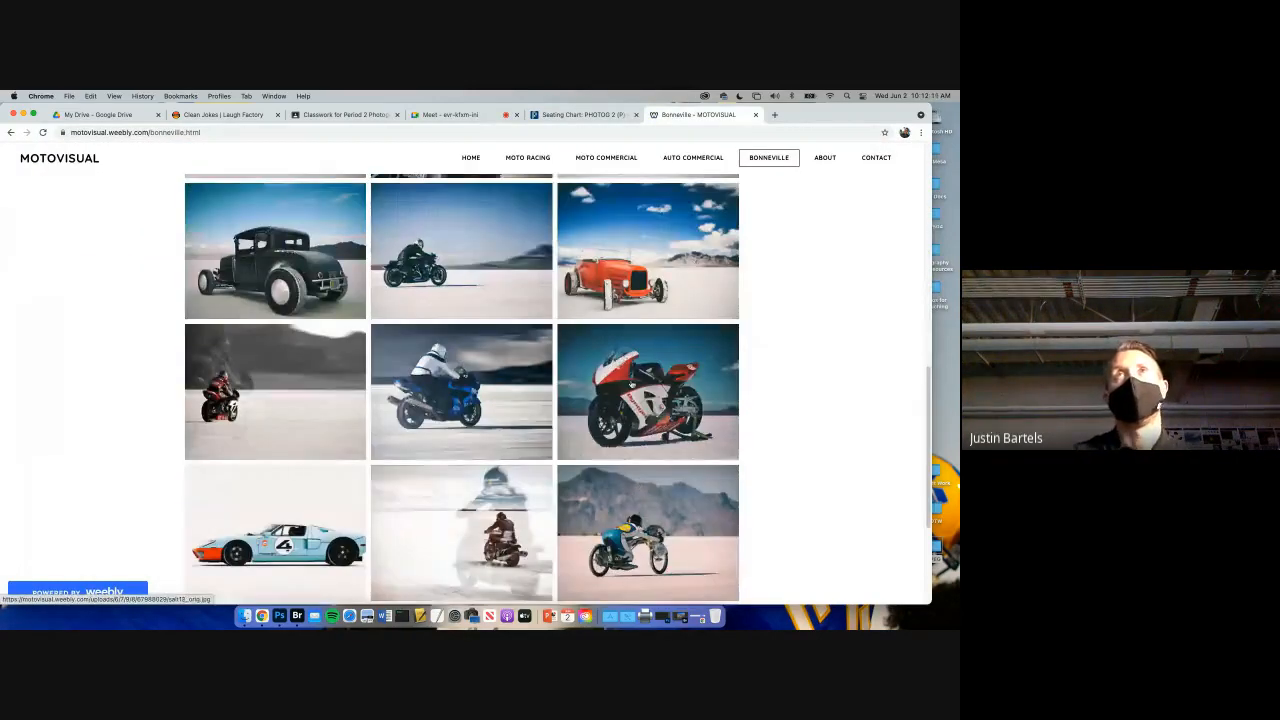
- Enlarge the red and white motorcycle photo and page through to the KIWI race car
click(631, 384)
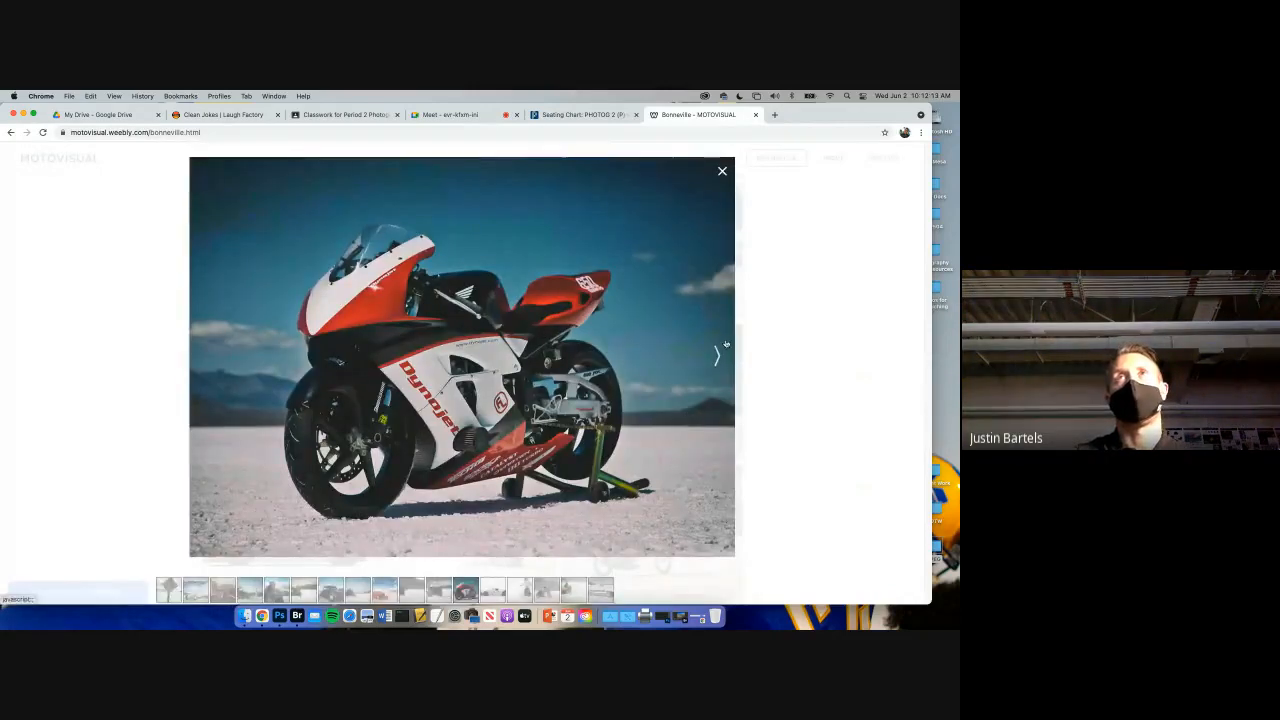
click(718, 354)
click(718, 357)
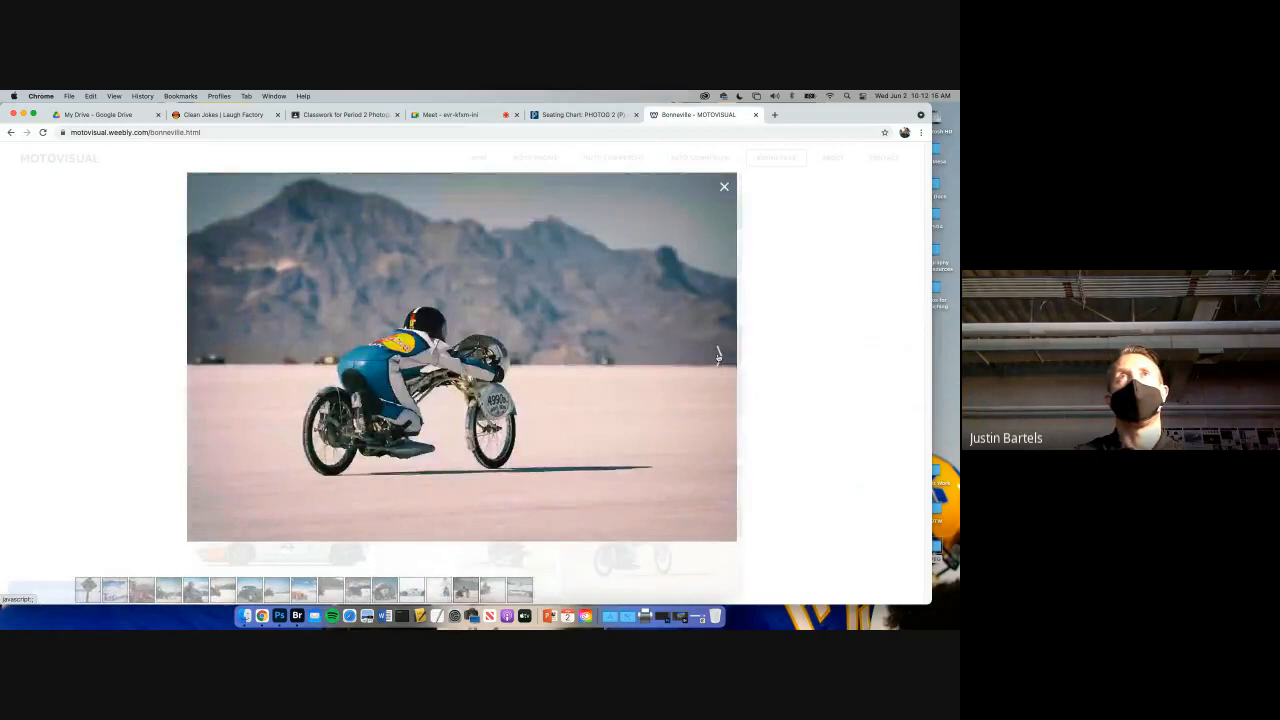
click(718, 355)
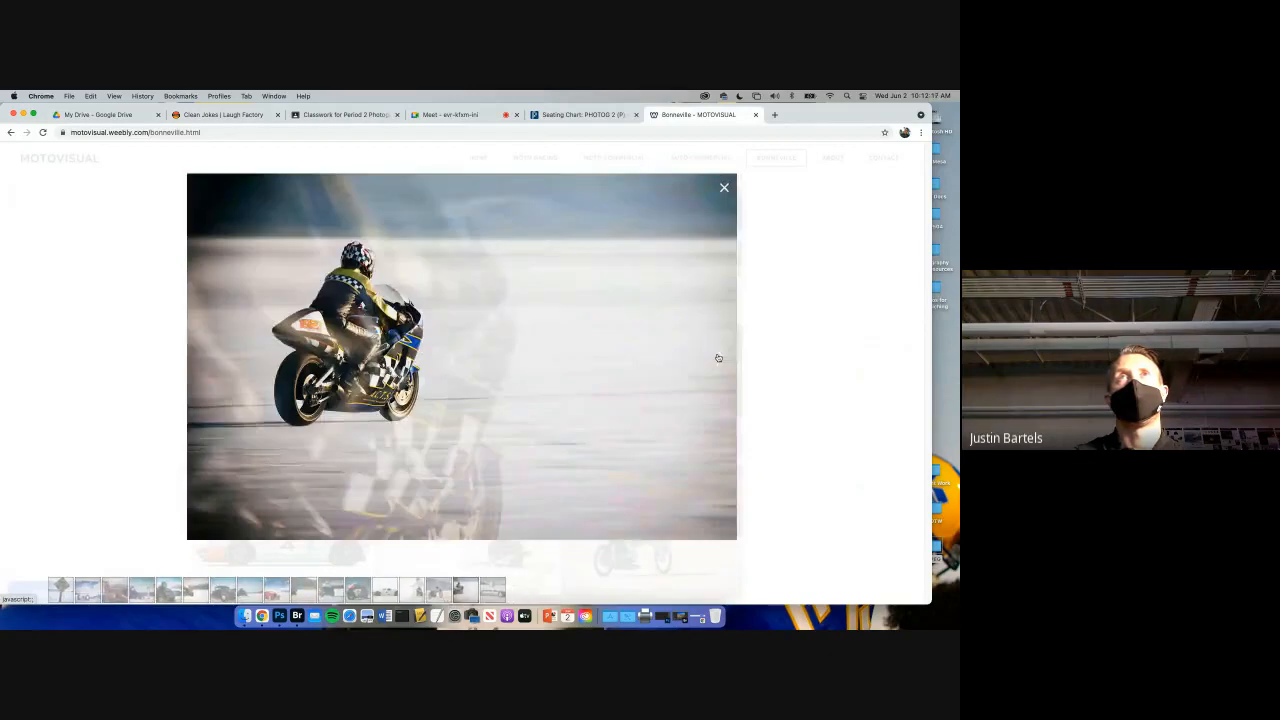
click(718, 355)
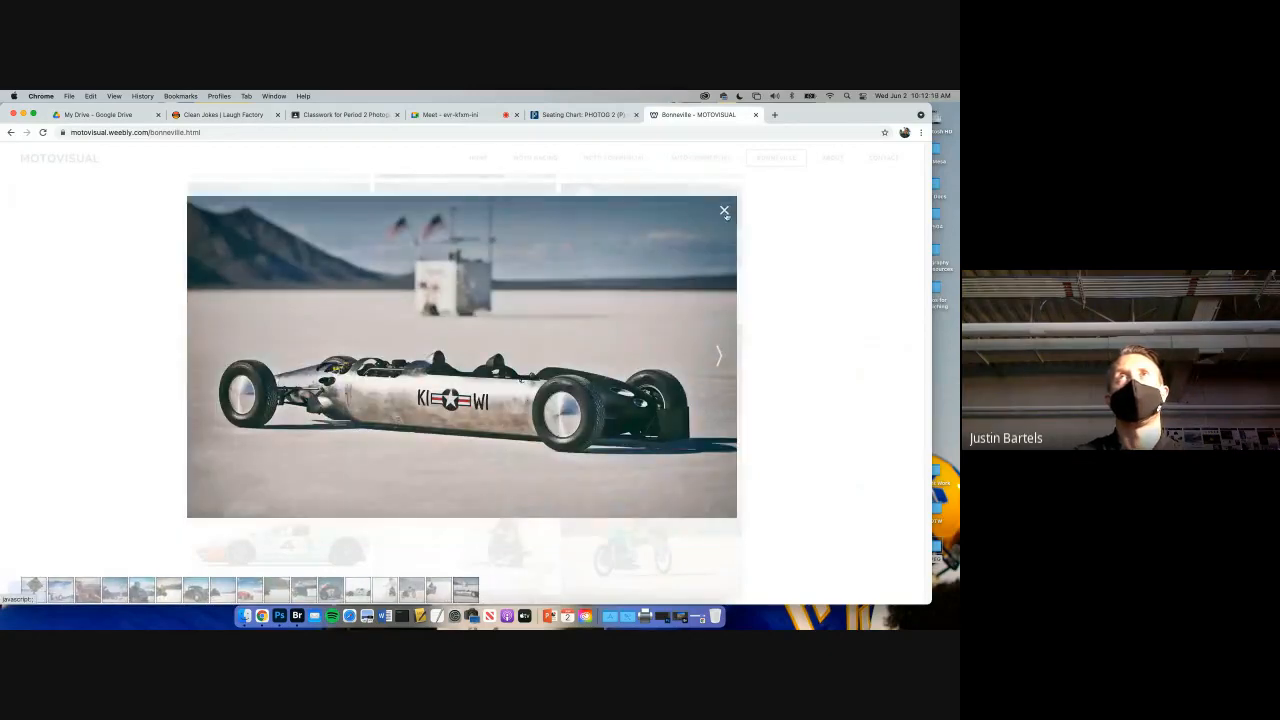
click(725, 212)
- View the site's About page, then return to the Google Meet call
scroll(829, 167, up, 5)
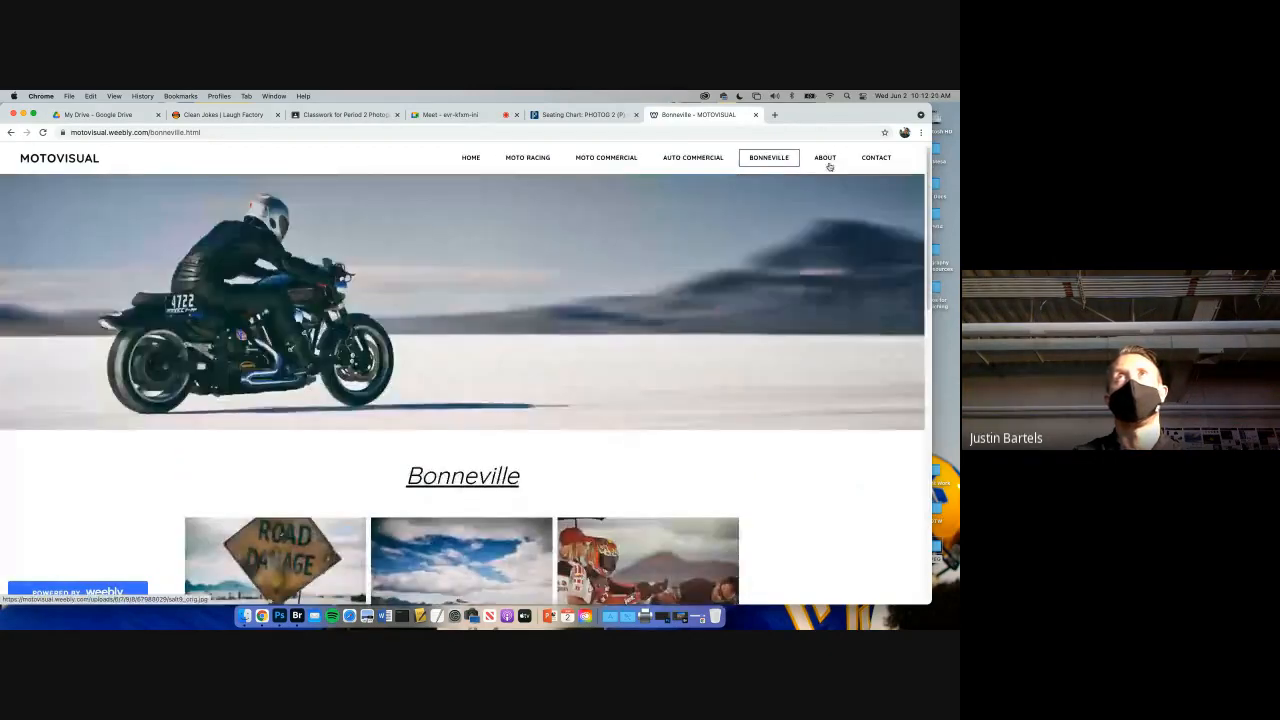
click(828, 165)
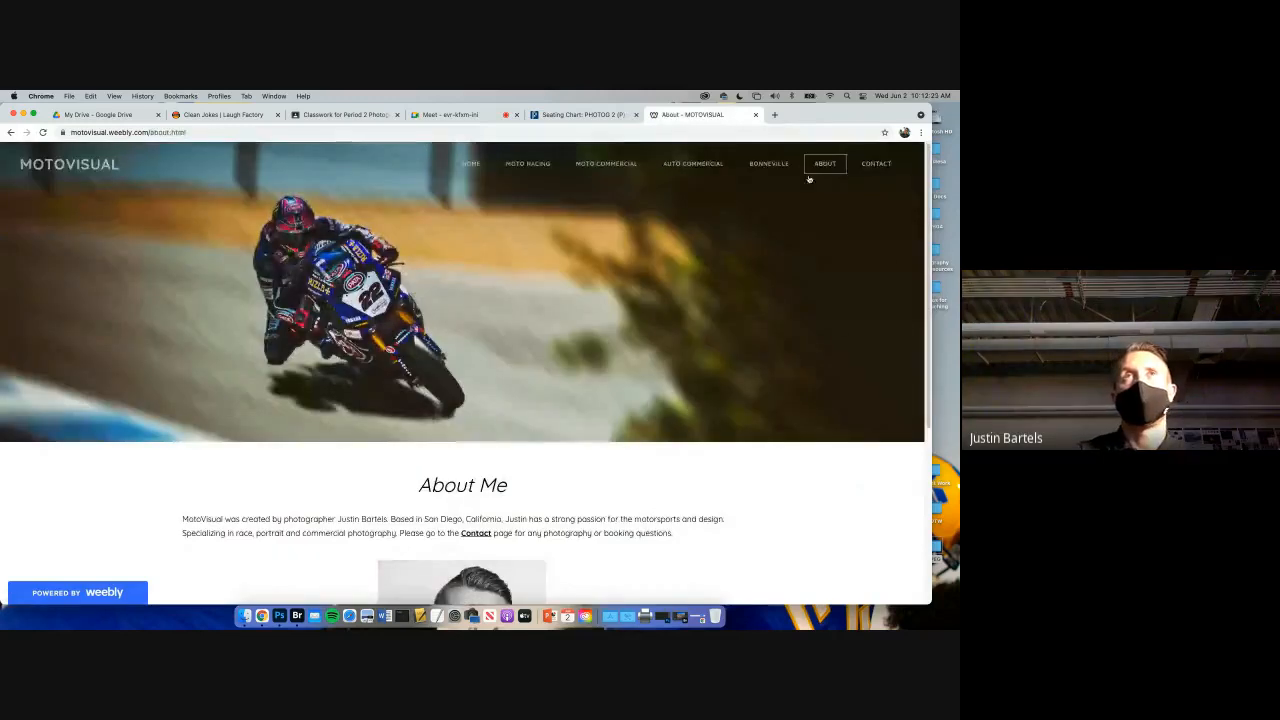
scroll(776, 249, down, 5)
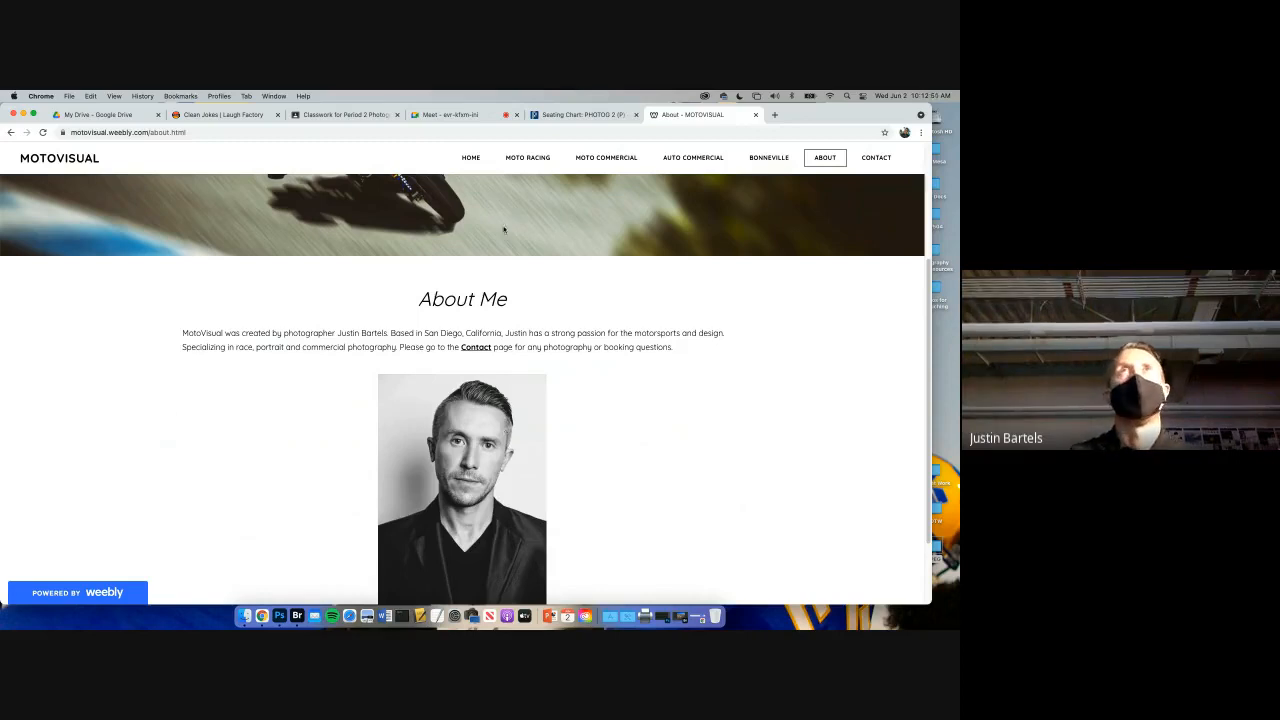
click(474, 116)
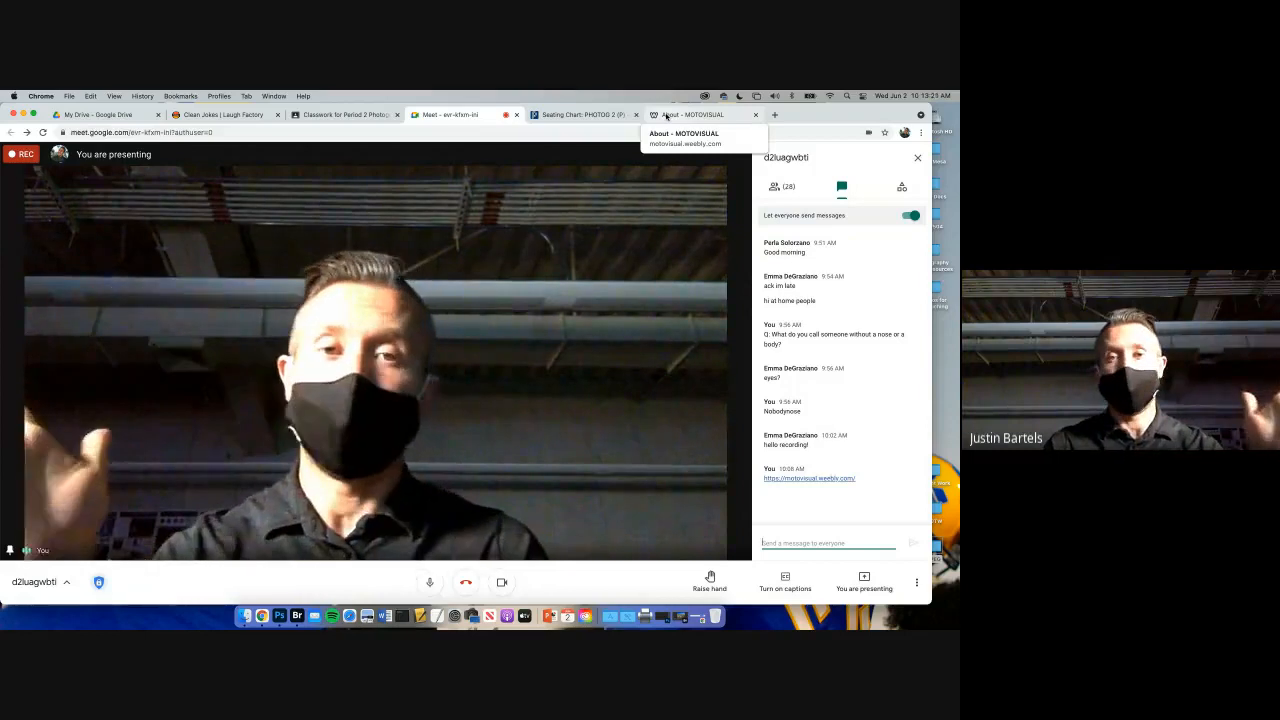
- Go from the MOTOVISUAL About page to its Contact page, then close the site tab
click(666, 116)
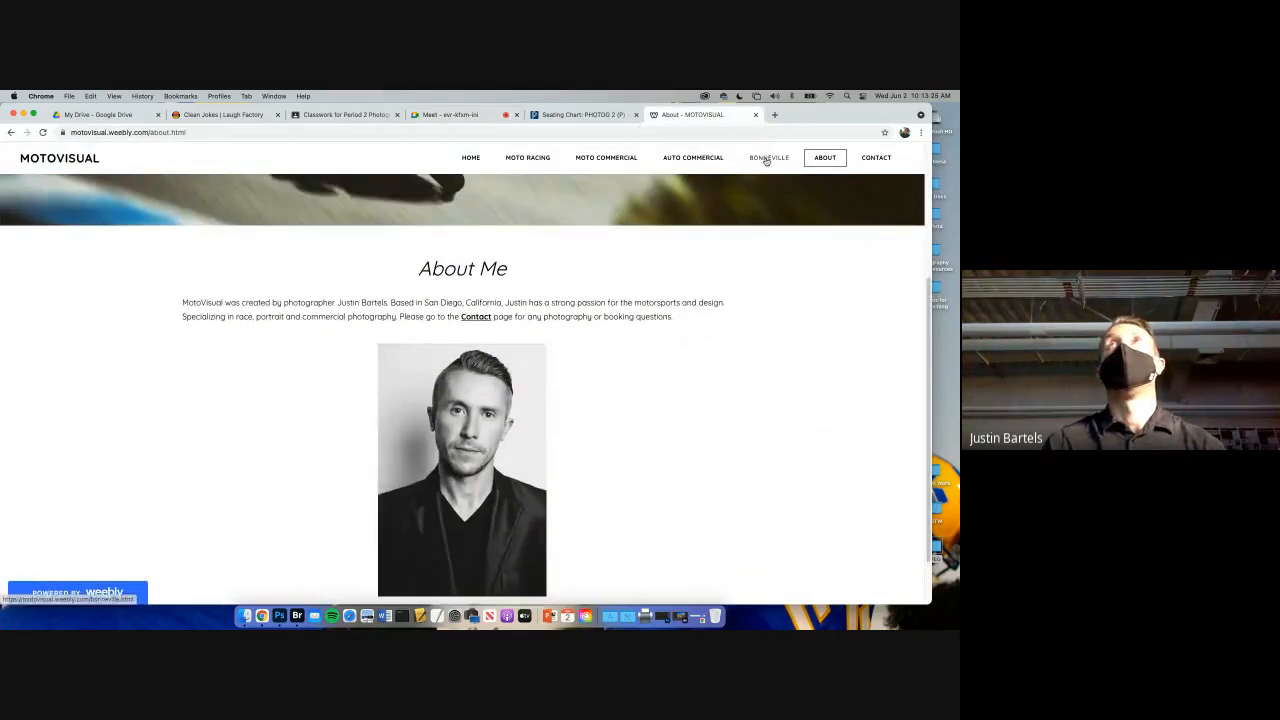
click(866, 162)
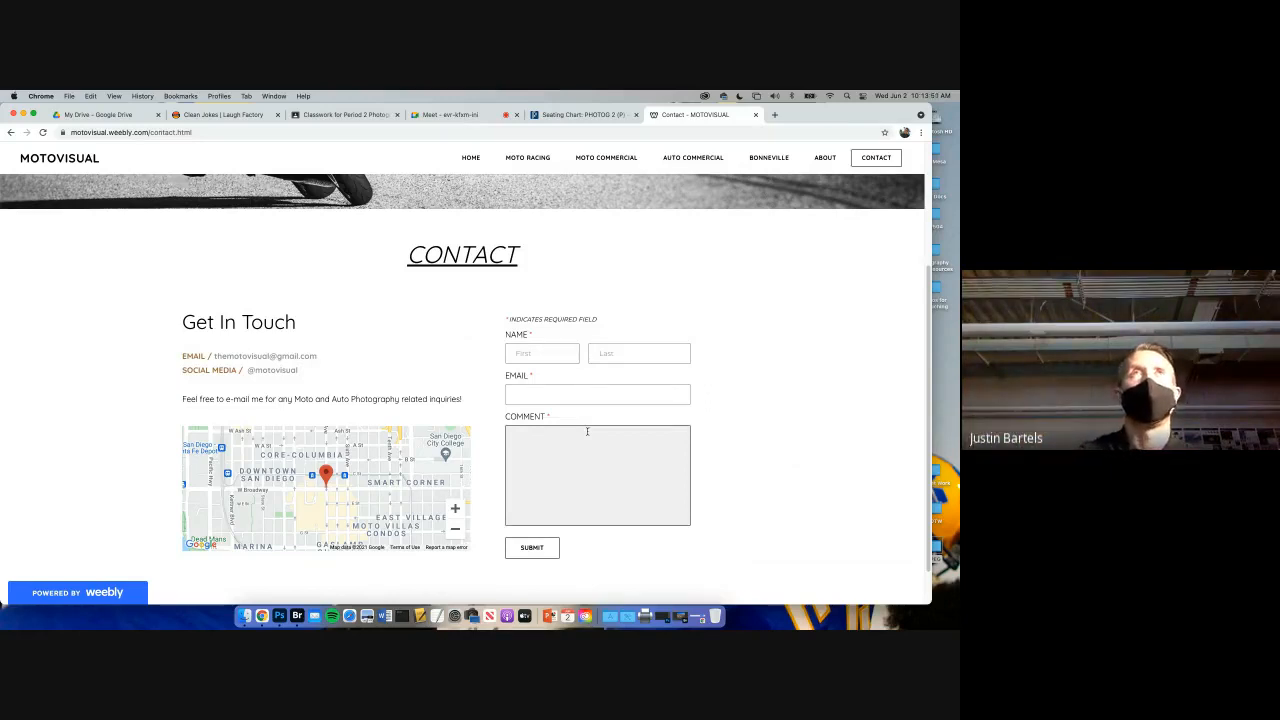
scroll(590, 430, up, 4)
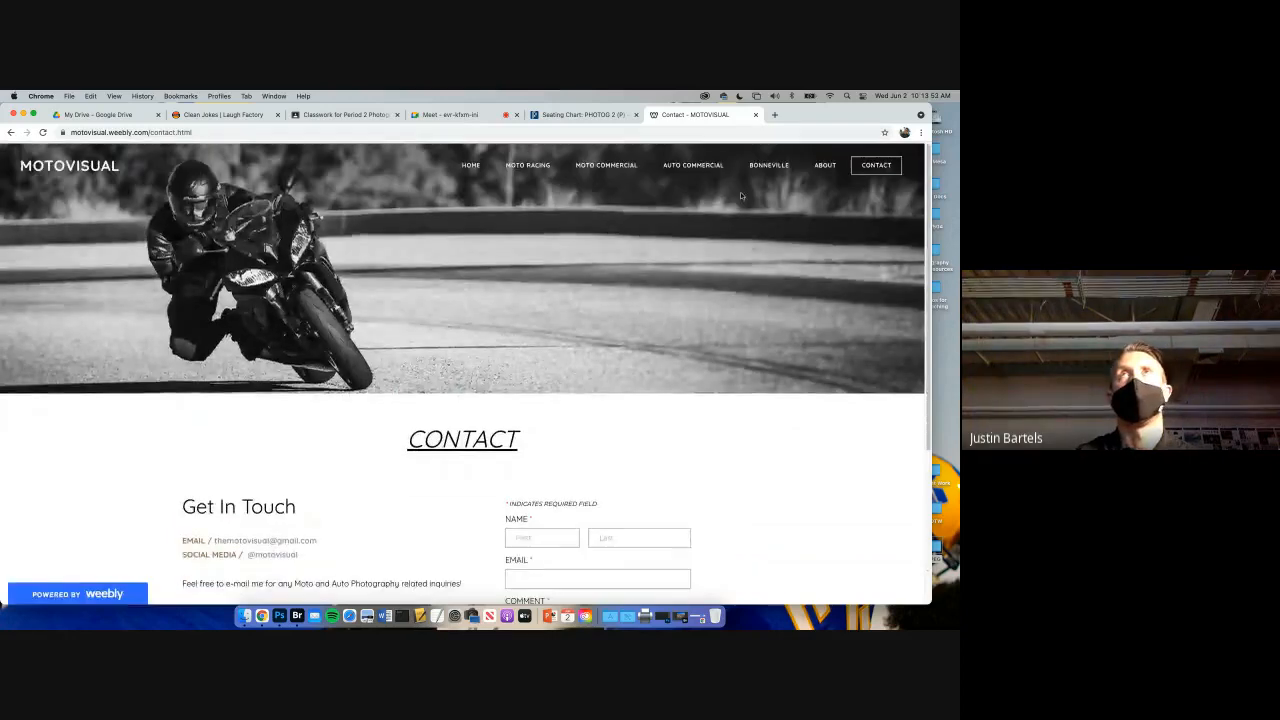
click(755, 114)
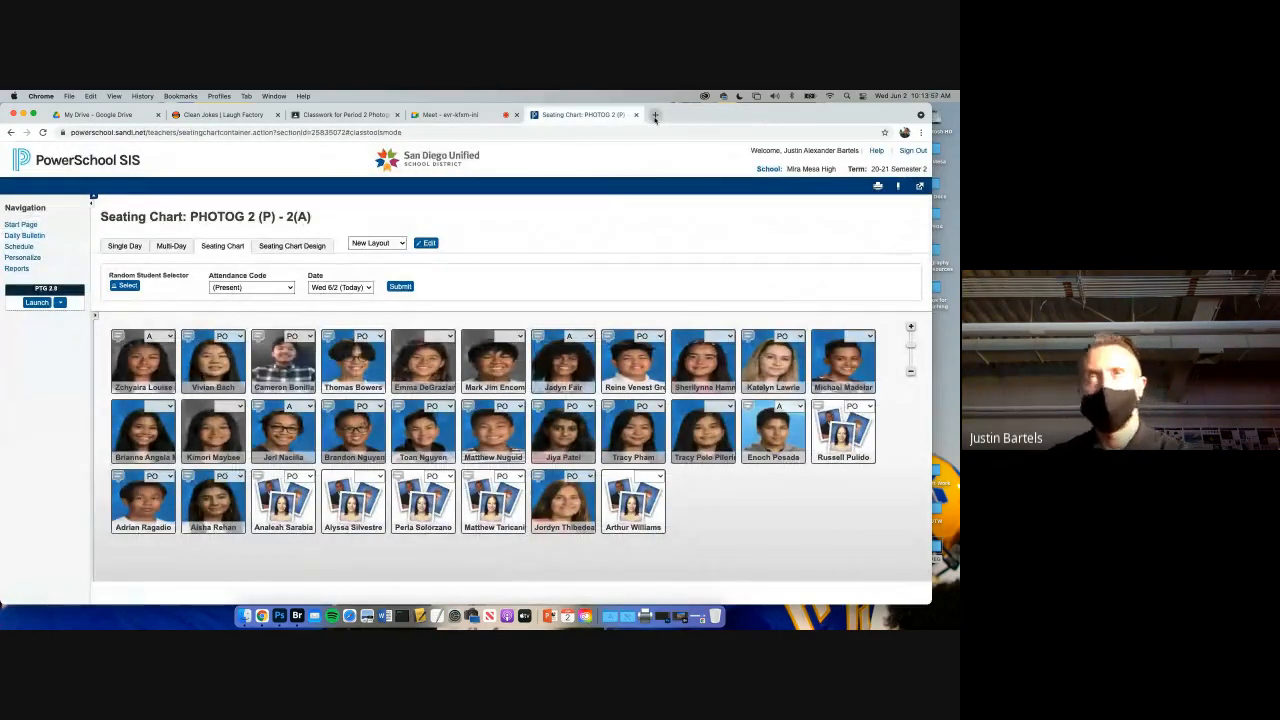
- Switch back to the Google Meet call
click(491, 117)
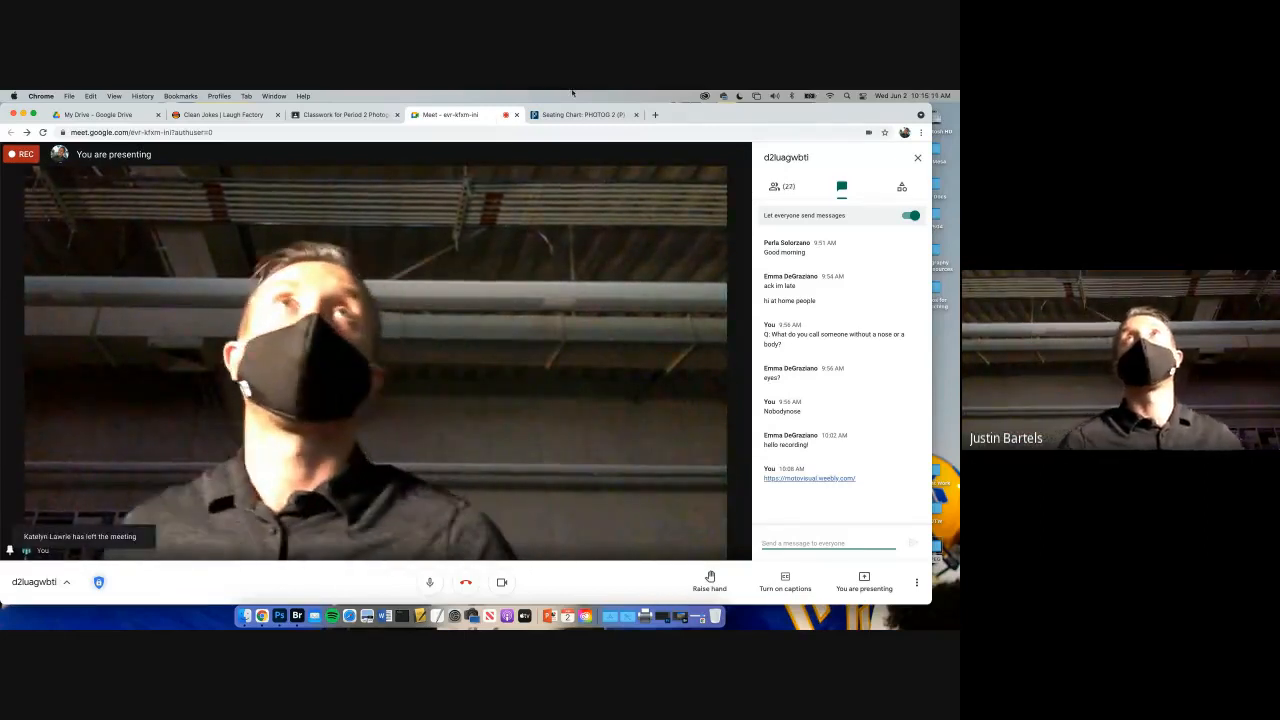
- Load weebly.com in a new tab and go to its login page
click(655, 114)
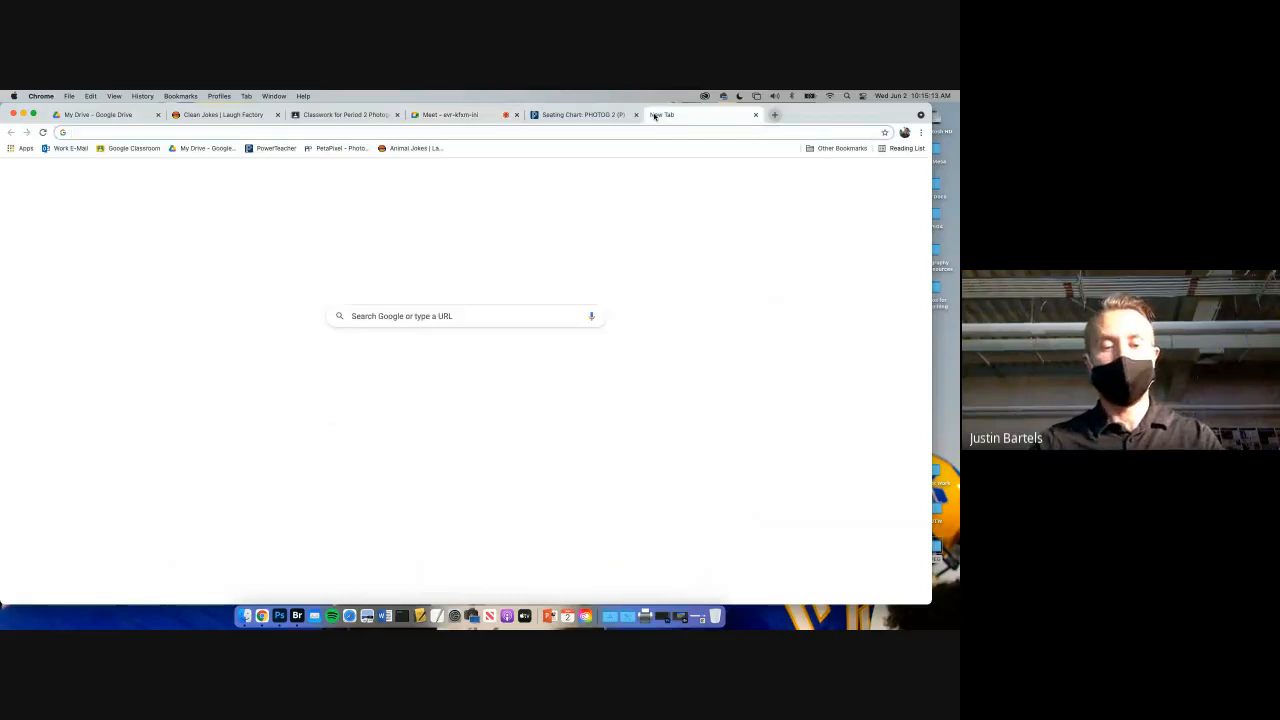
text(weebly.com)
key(Return)
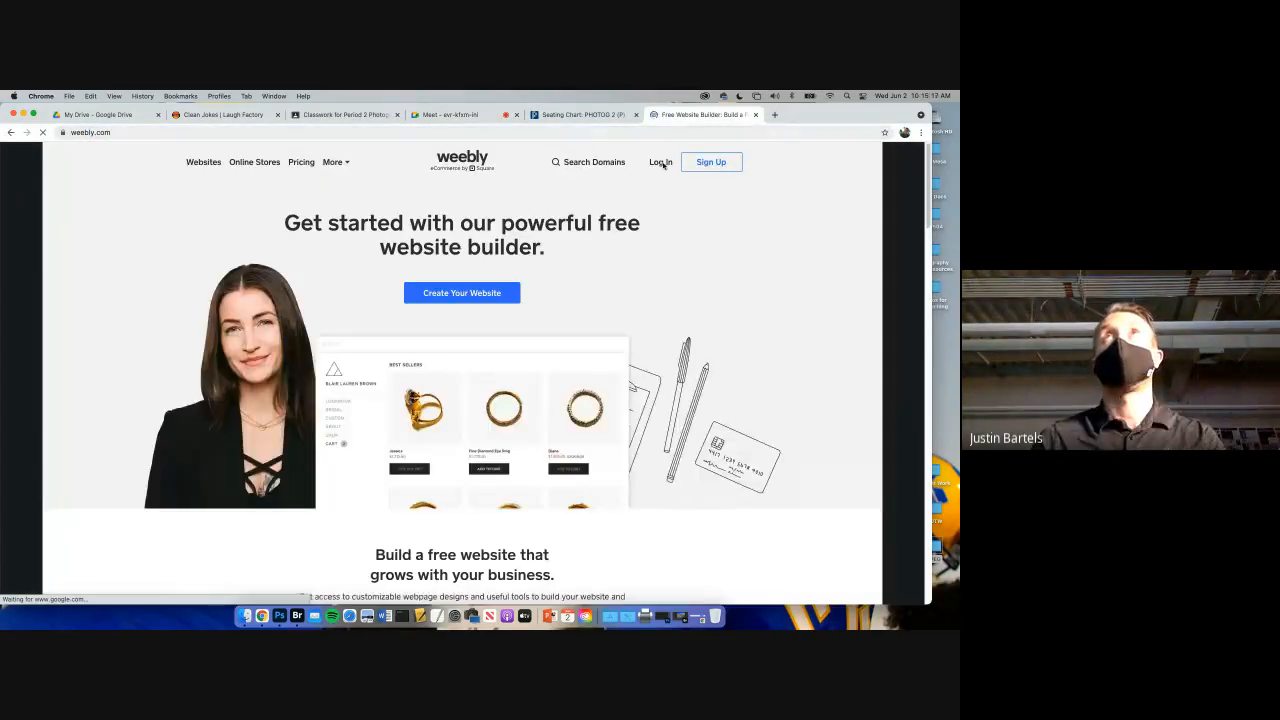
click(661, 162)
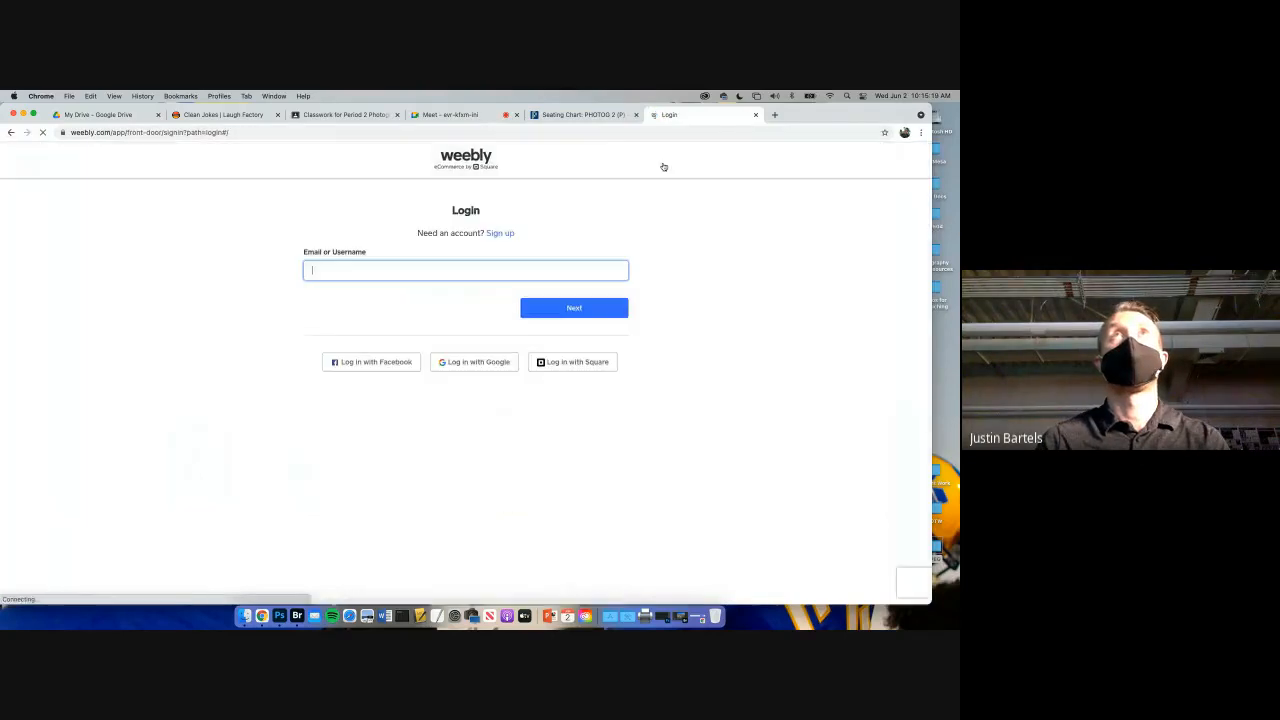
- Sign in with the saved account e-mail, retyping the account password after a wrong attempt
text(justin)
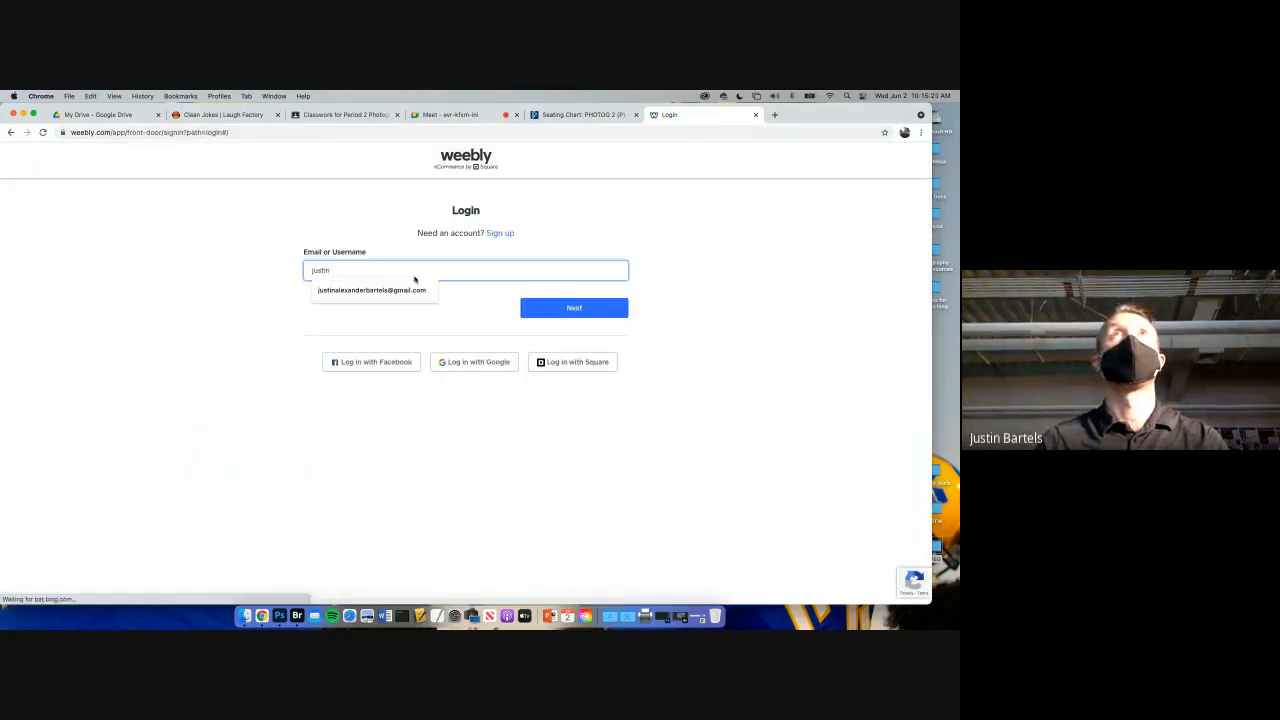
click(405, 290)
click(532, 308)
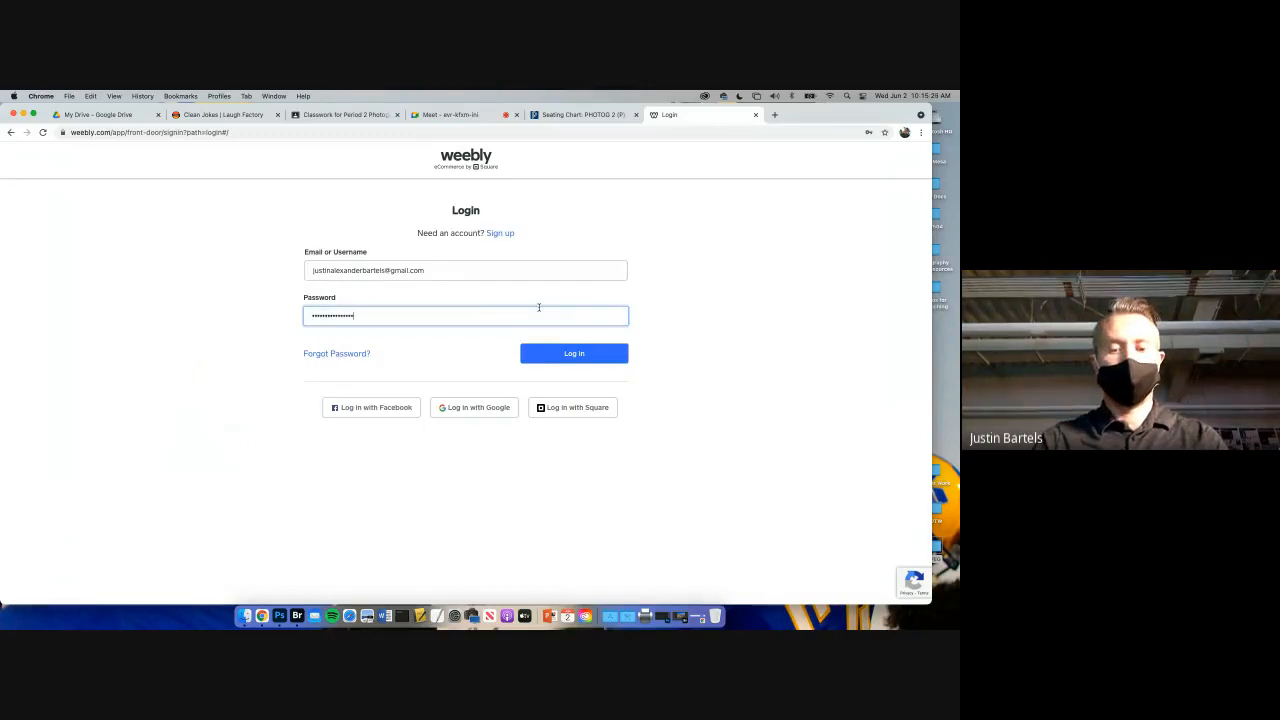
text(*****)
key(Return)
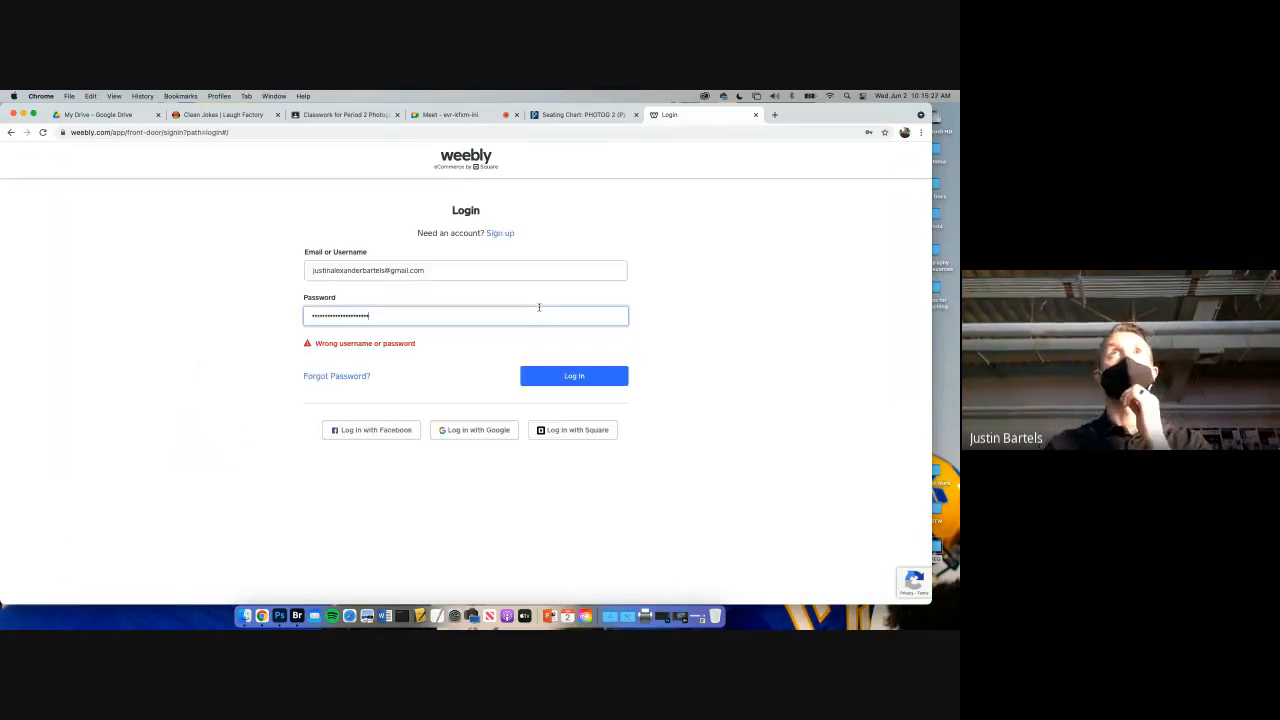
key(BackSpace)
key(BackSpace)
key(BackSpace)
key(BackSpace)
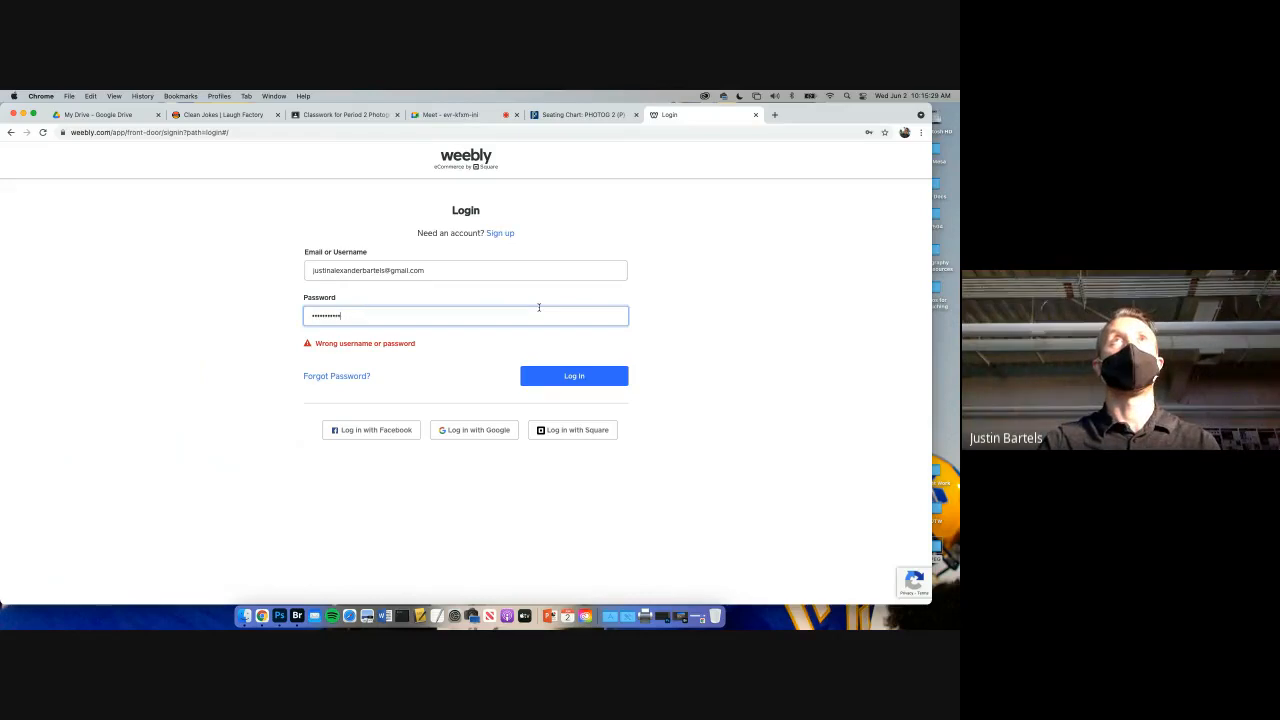
key(BackSpace)
key(BackSpace)
key(BackSpace)
key(BackSpace)
text(•••••••)
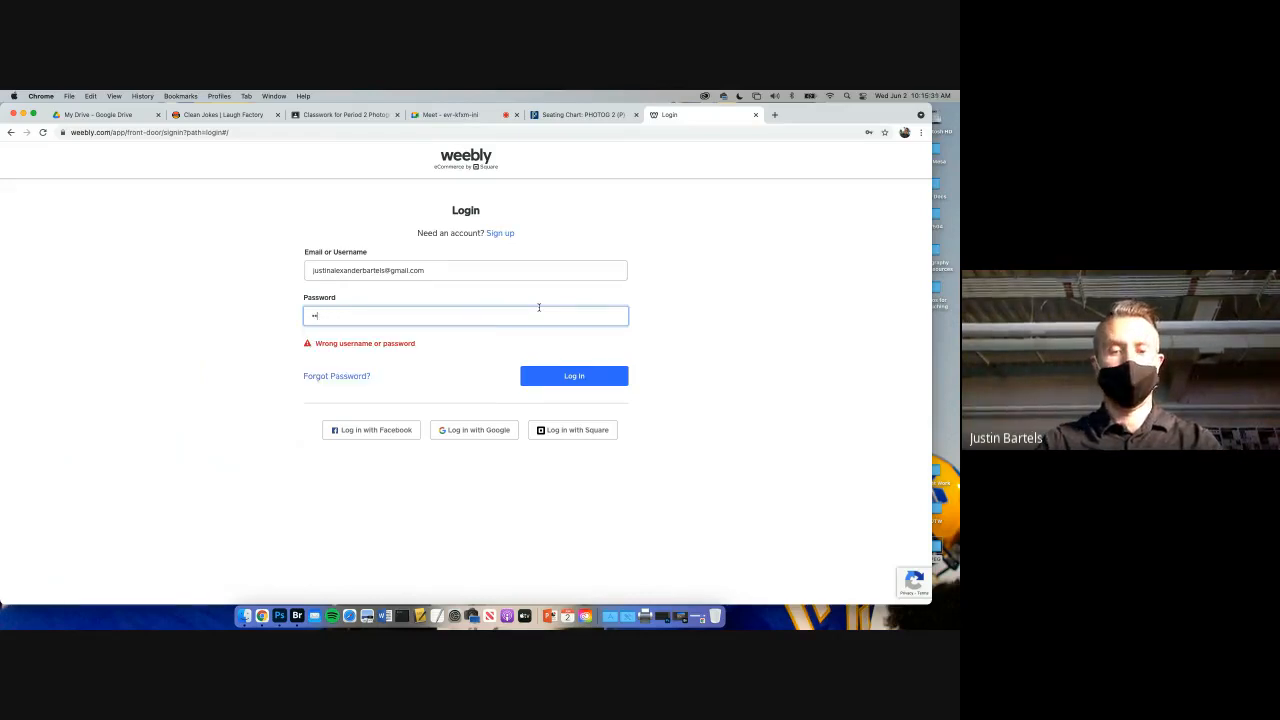
text(••••)
key(Return)
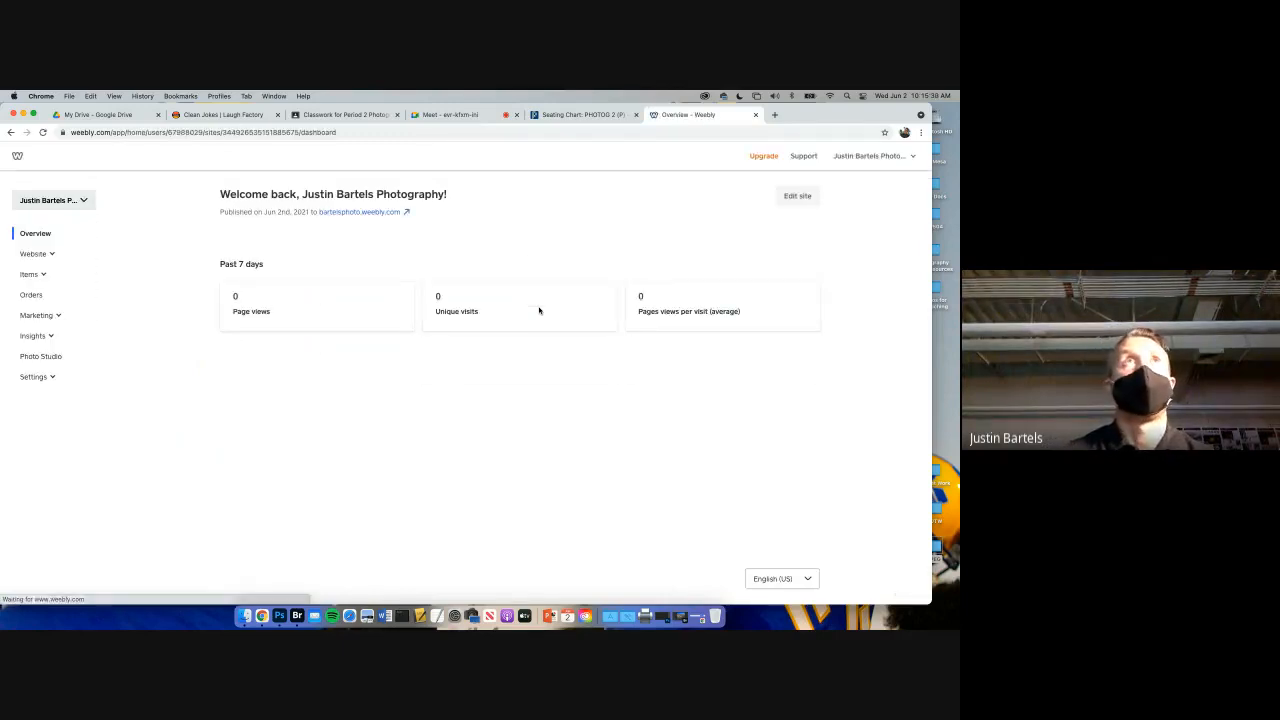
- Choose MOTOVISUAL from the site switcher and open it with Edit site
click(84, 200)
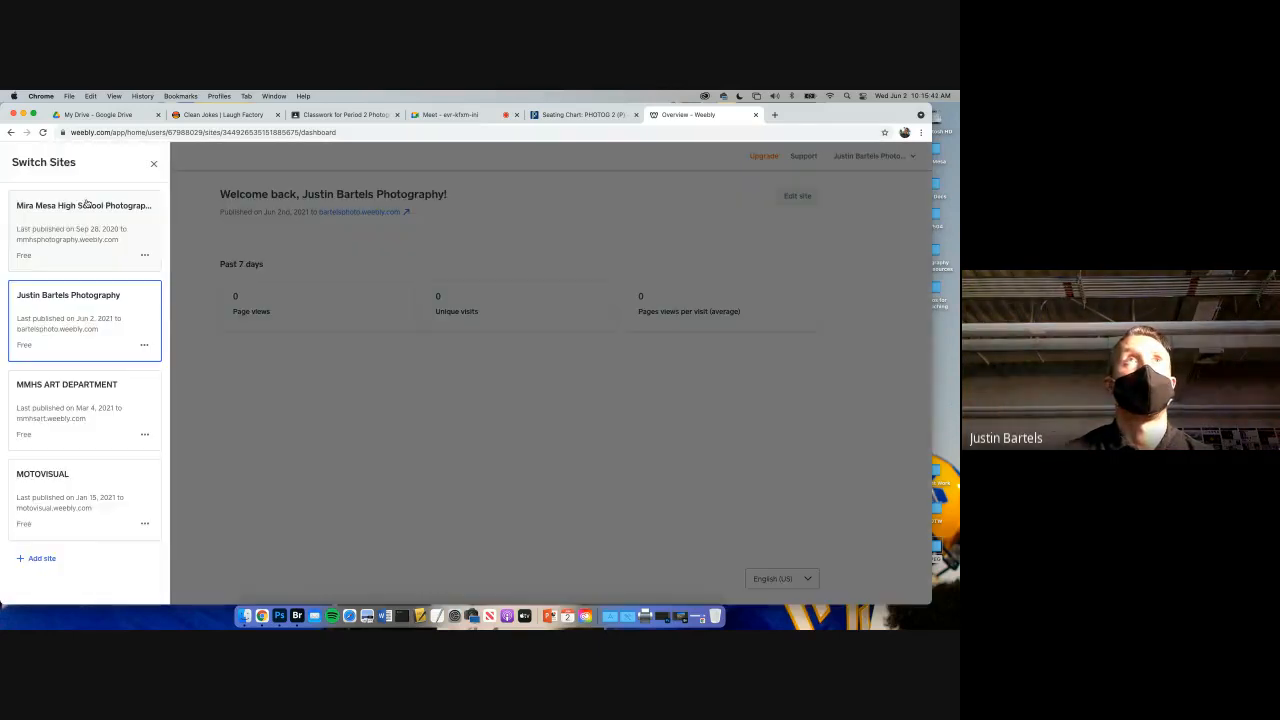
click(75, 491)
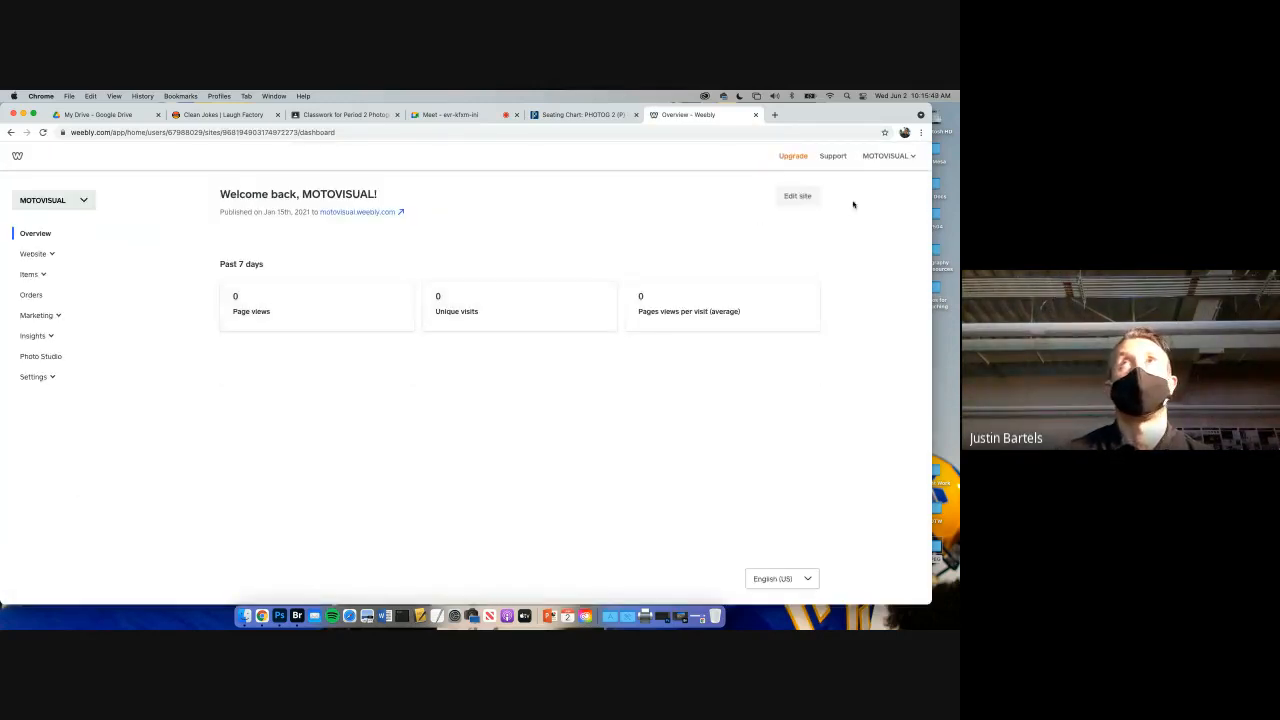
click(797, 196)
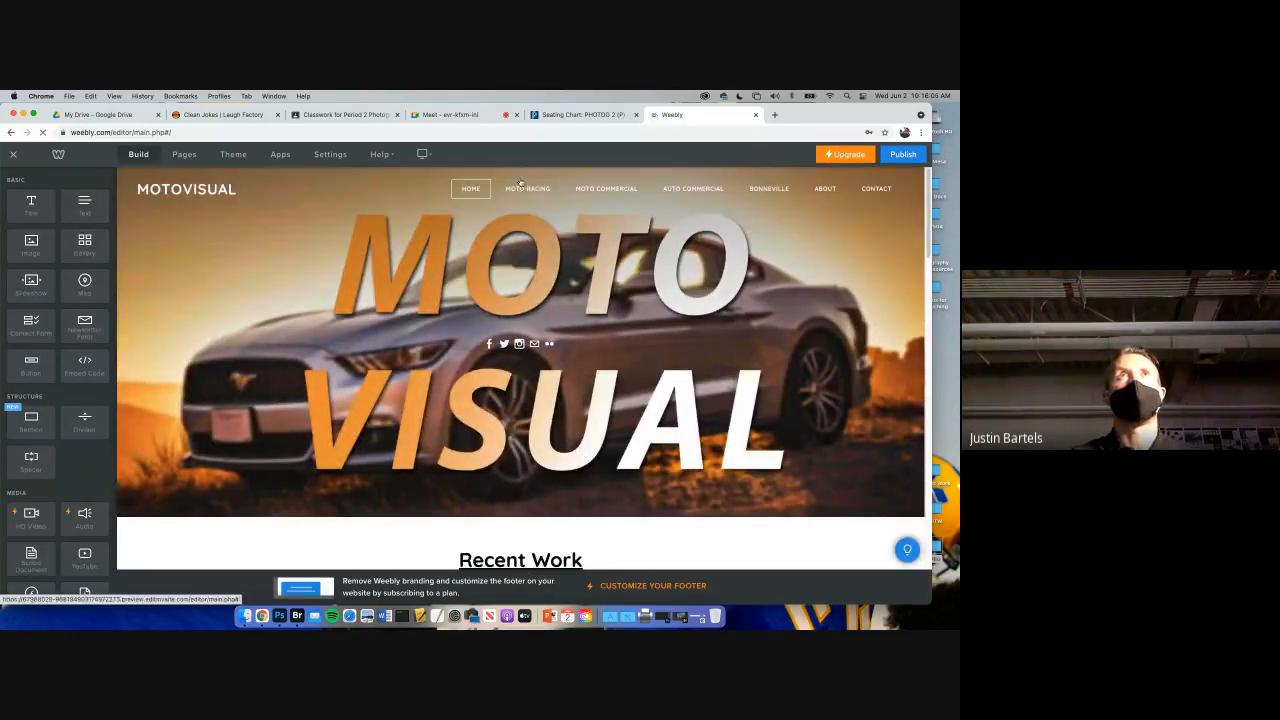
- Open the Theme Gallery and browse the Personal and Portfolio theme categories
click(233, 156)
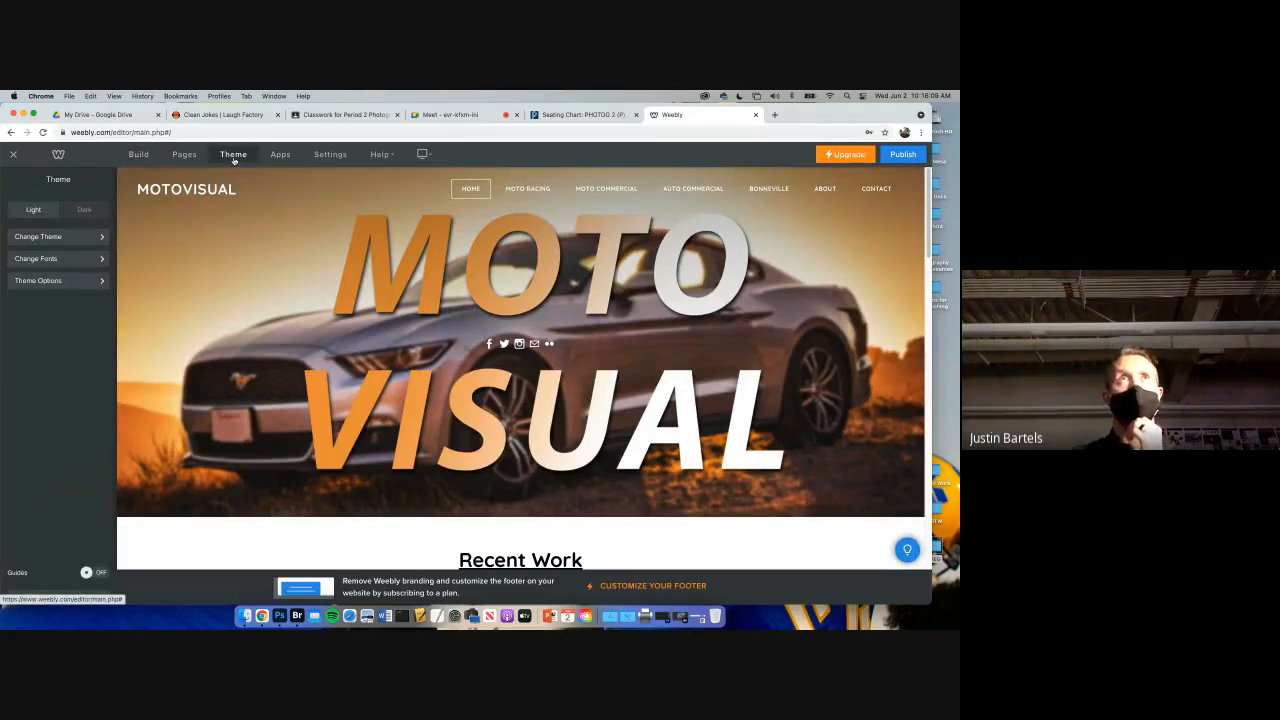
click(58, 237)
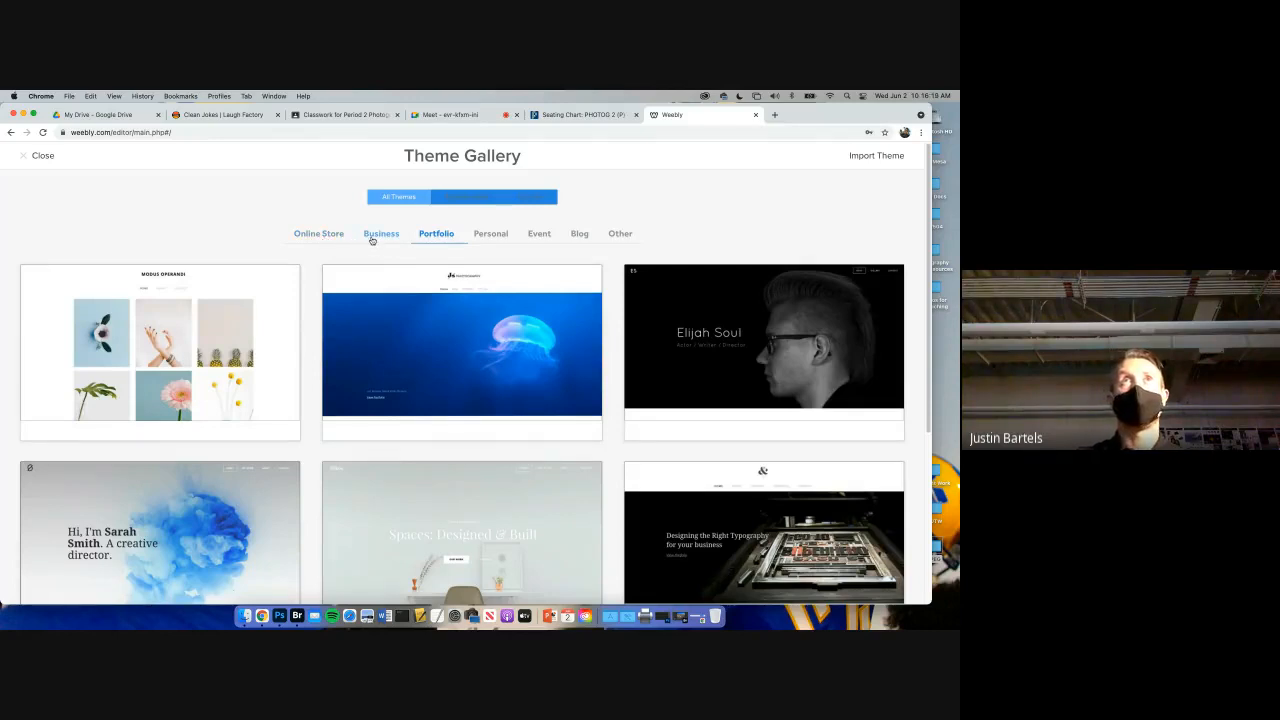
click(489, 236)
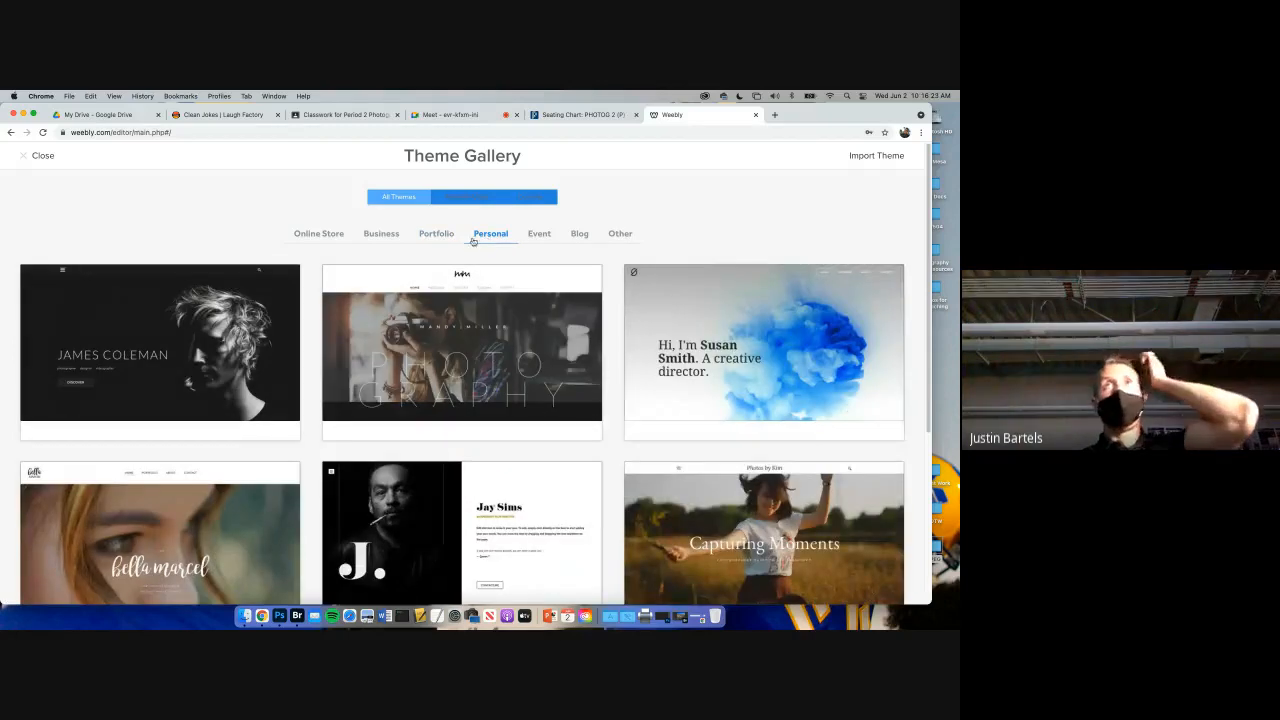
click(437, 234)
scroll(435, 300, down, 5)
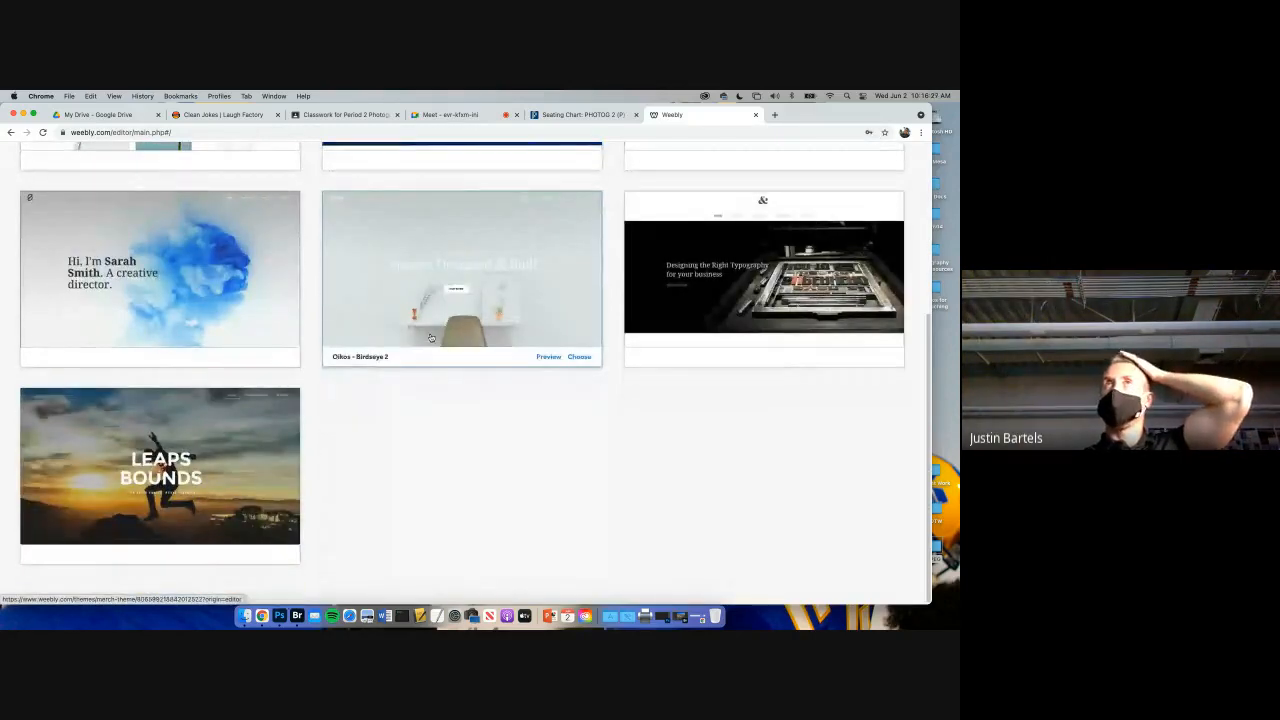
scroll(431, 337, up, 5)
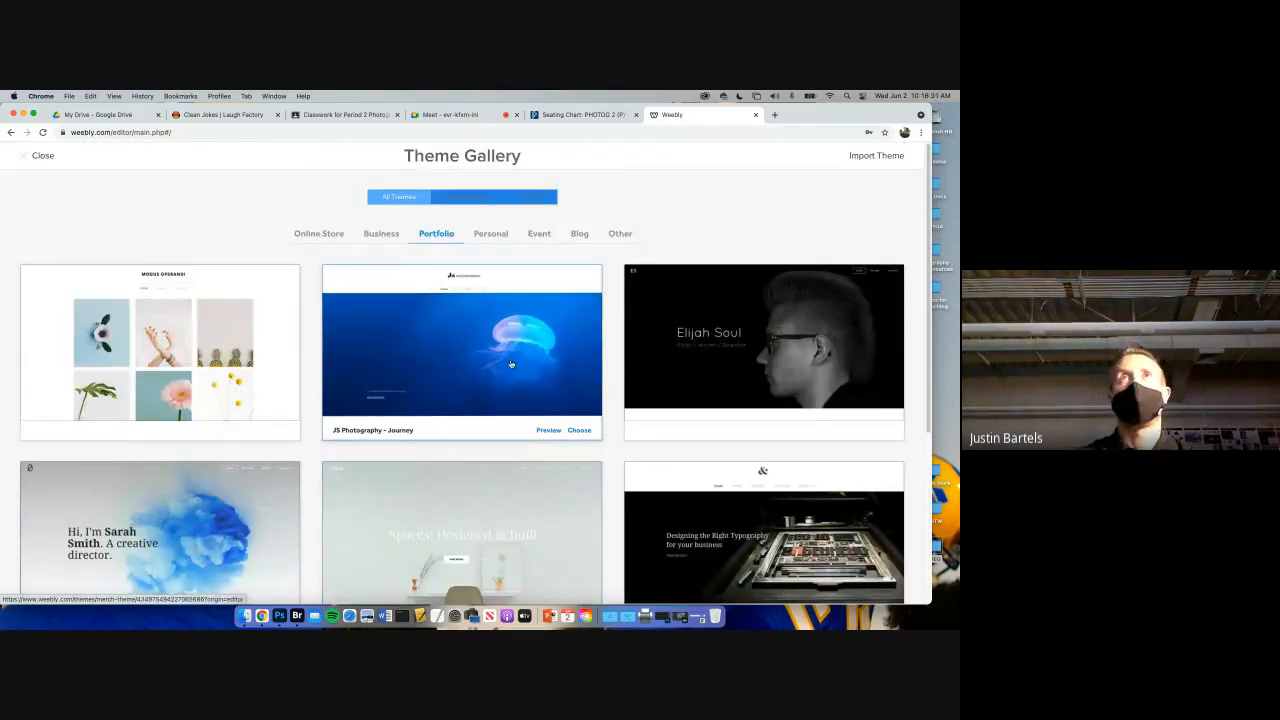
- Preview JS Photography and another portfolio theme, cancel both, and close the gallery
click(548, 431)
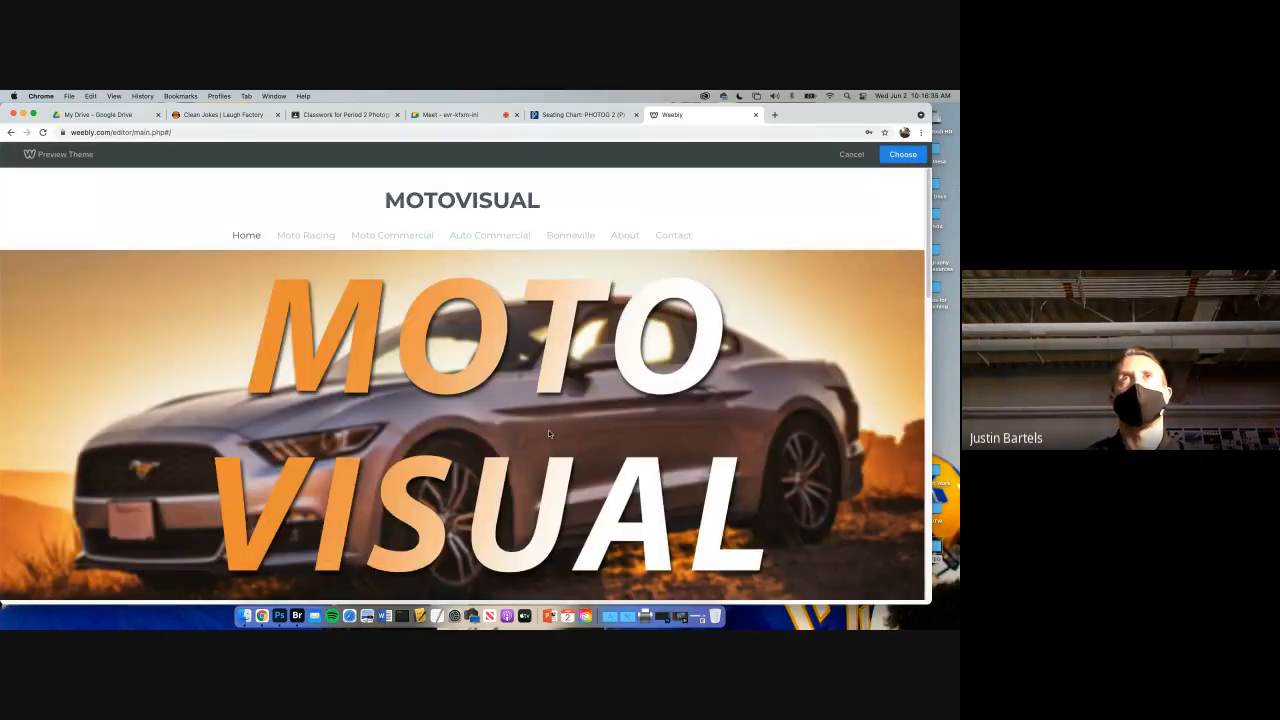
scroll(548, 429, down, 10)
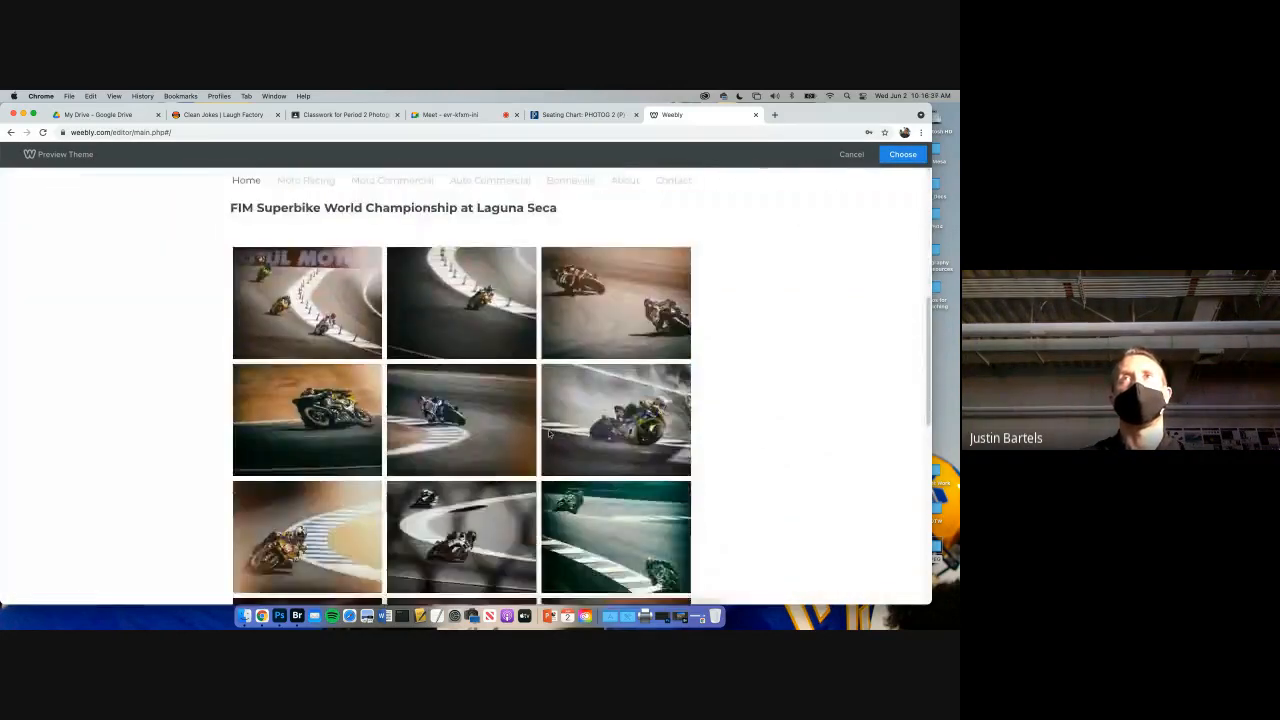
scroll(548, 429, up, 10)
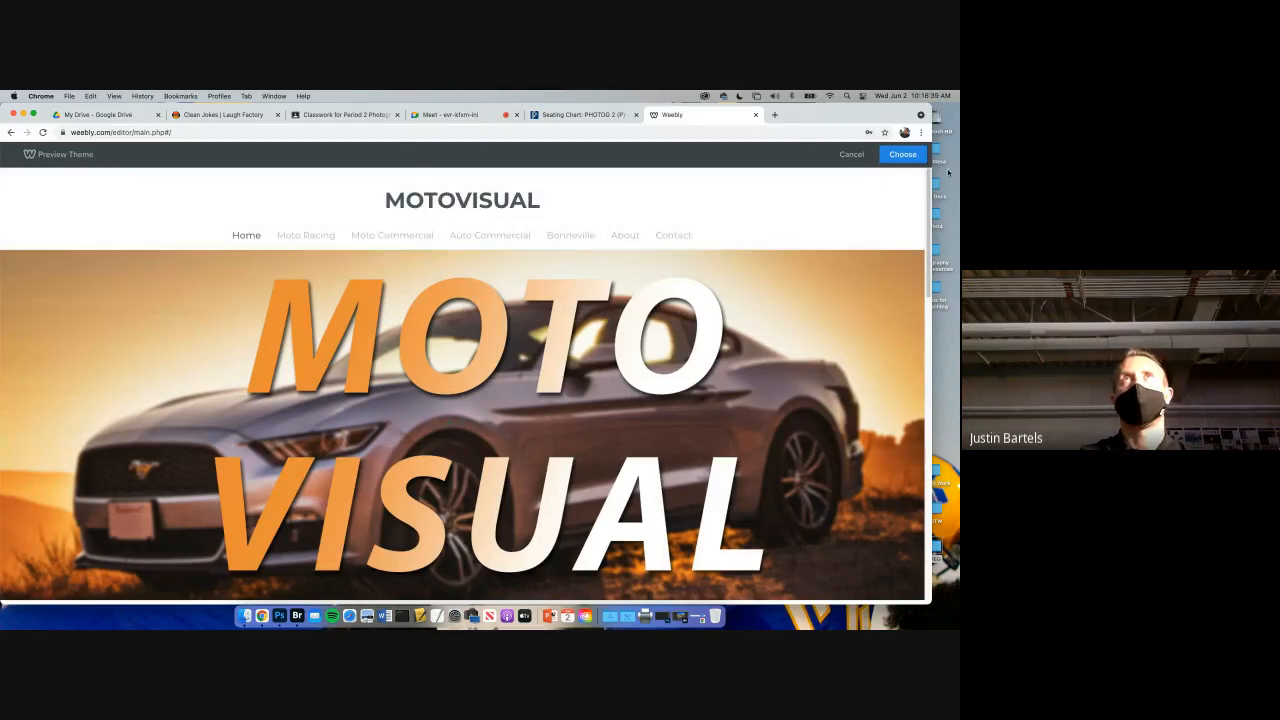
click(849, 155)
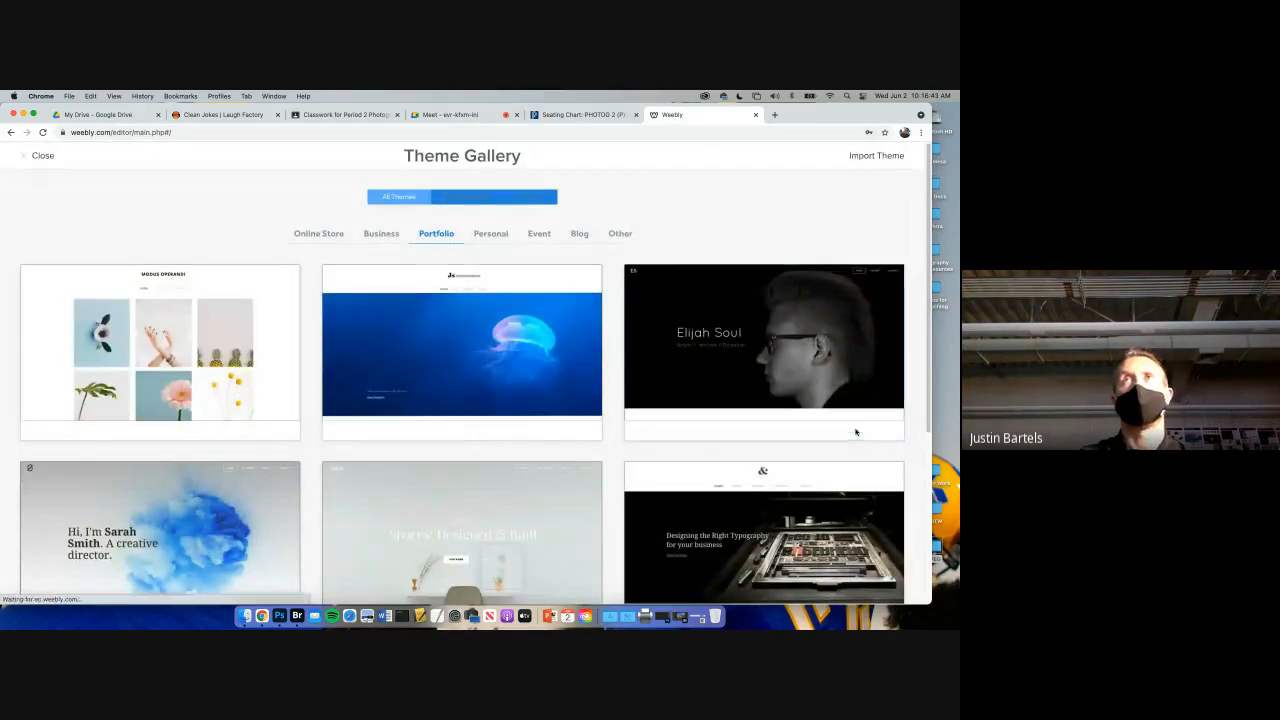
click(855, 432)
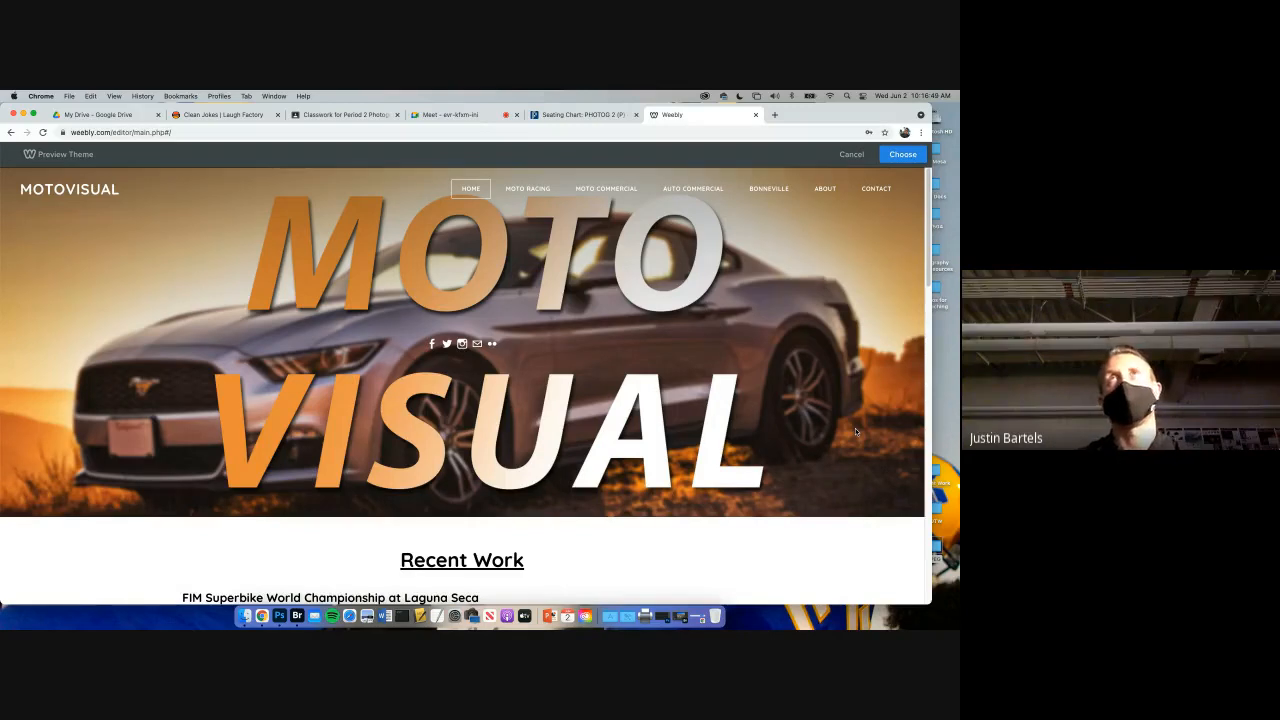
click(845, 158)
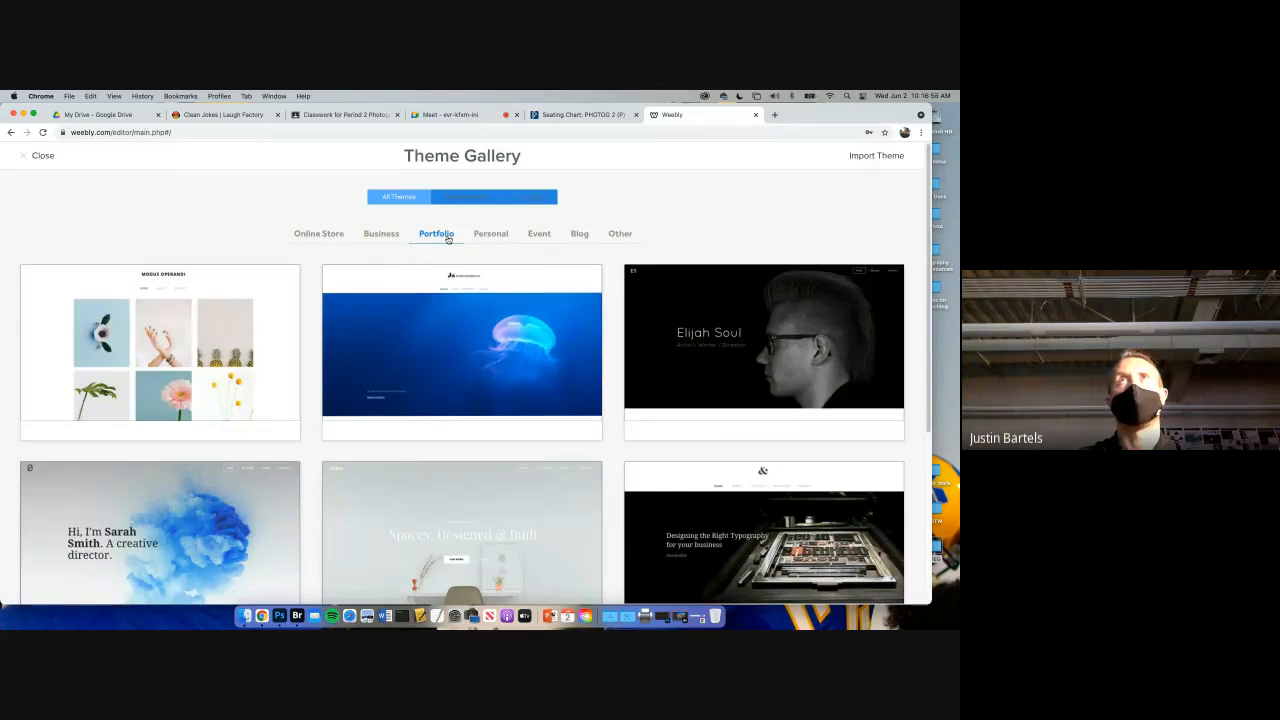
click(45, 156)
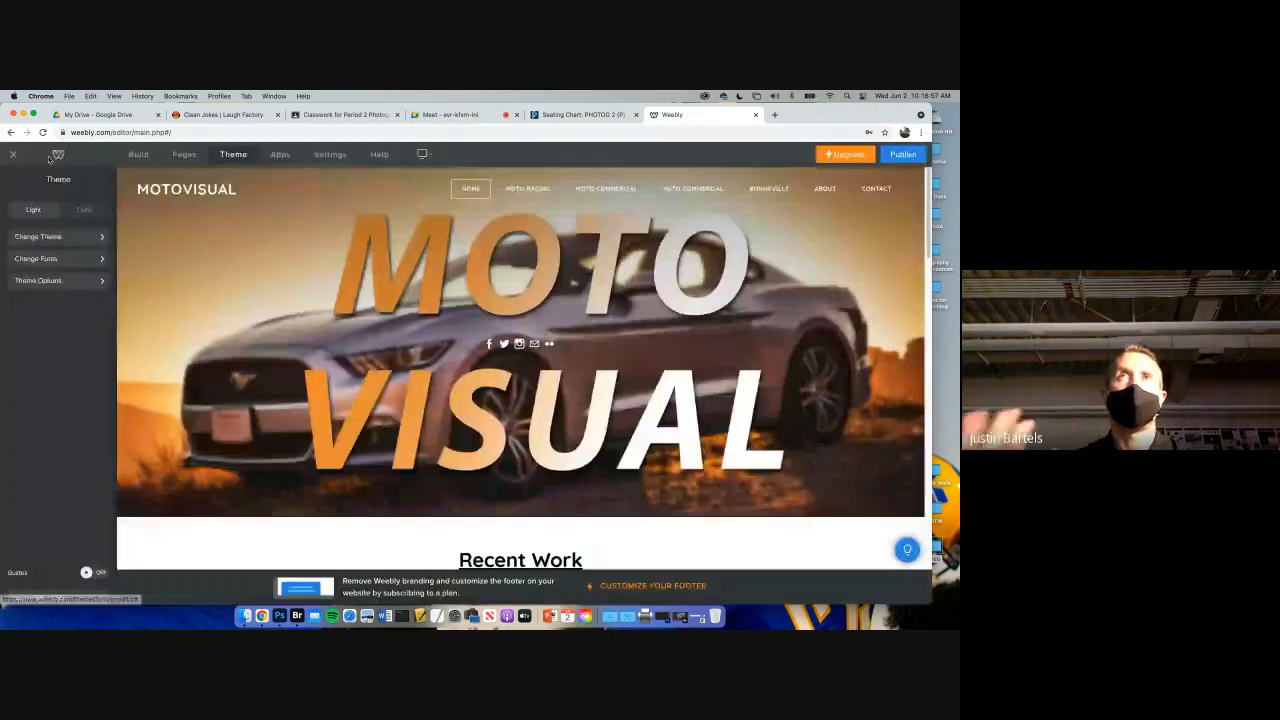
- Look through the Build, Pages, Theme and App Center panels, then go back
click(140, 156)
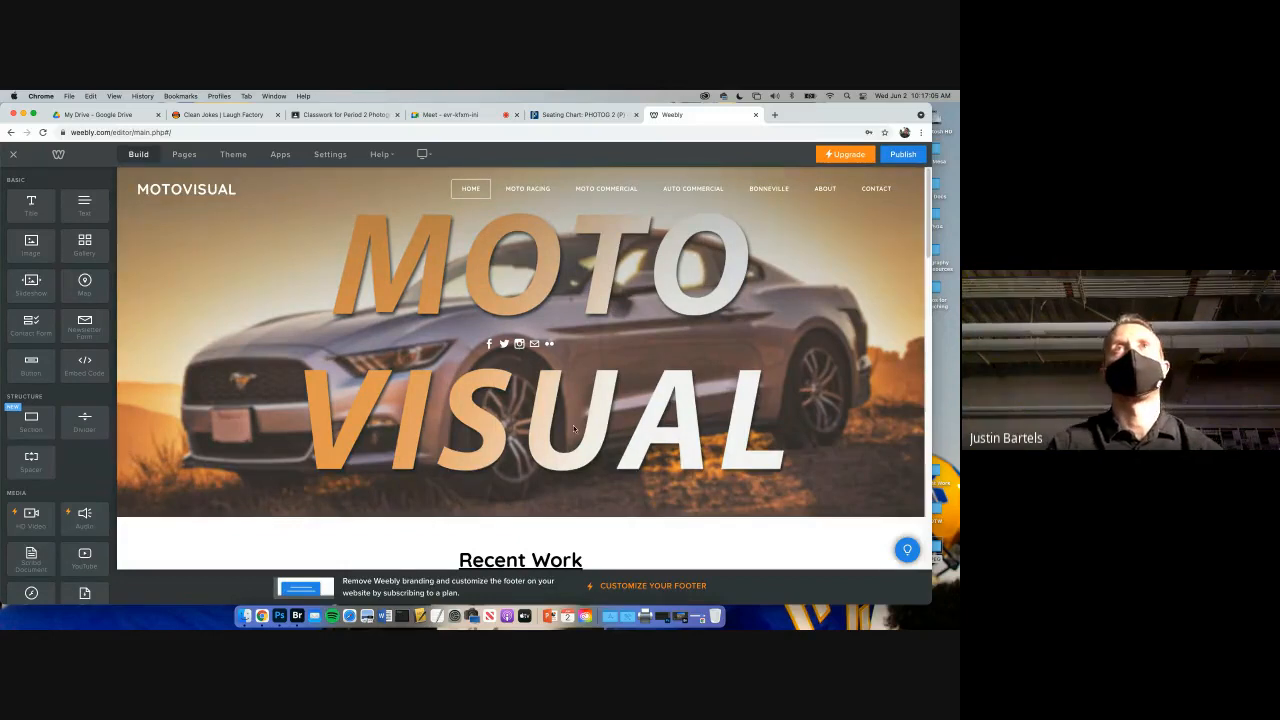
scroll(573, 425, down, 2)
scroll(573, 428, up, 2)
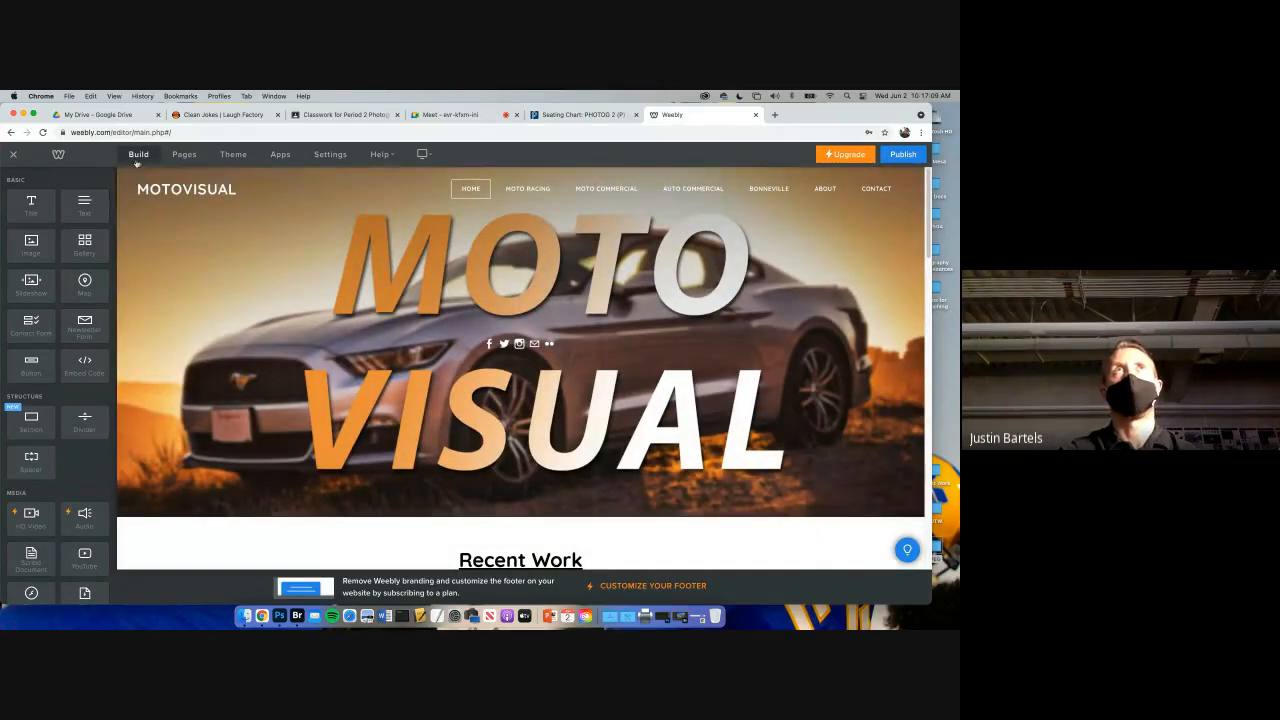
click(184, 155)
click(233, 155)
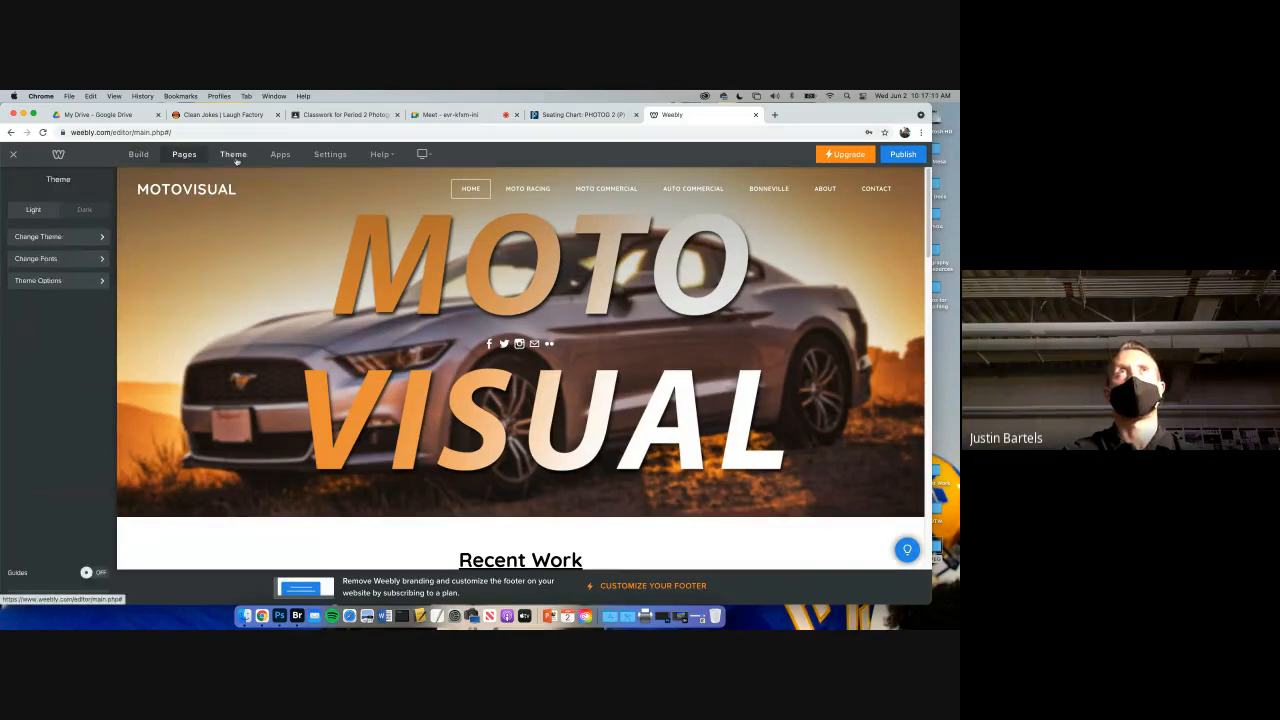
click(281, 155)
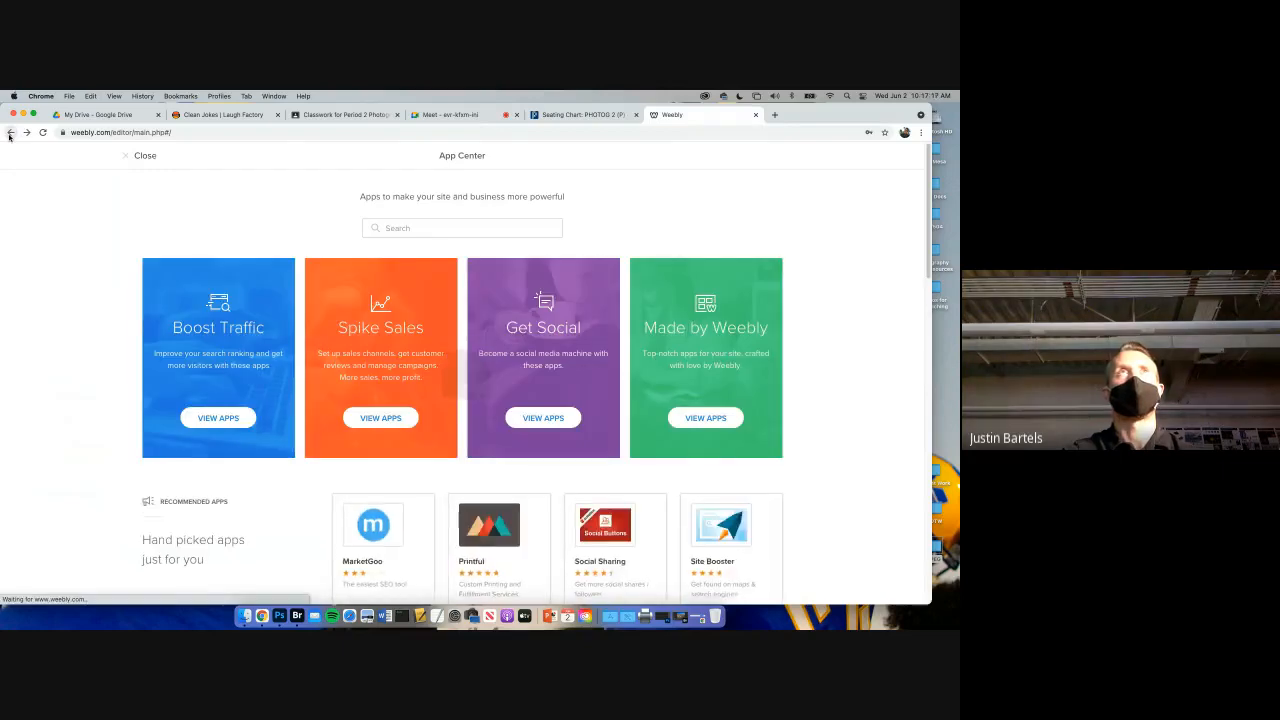
click(10, 133)
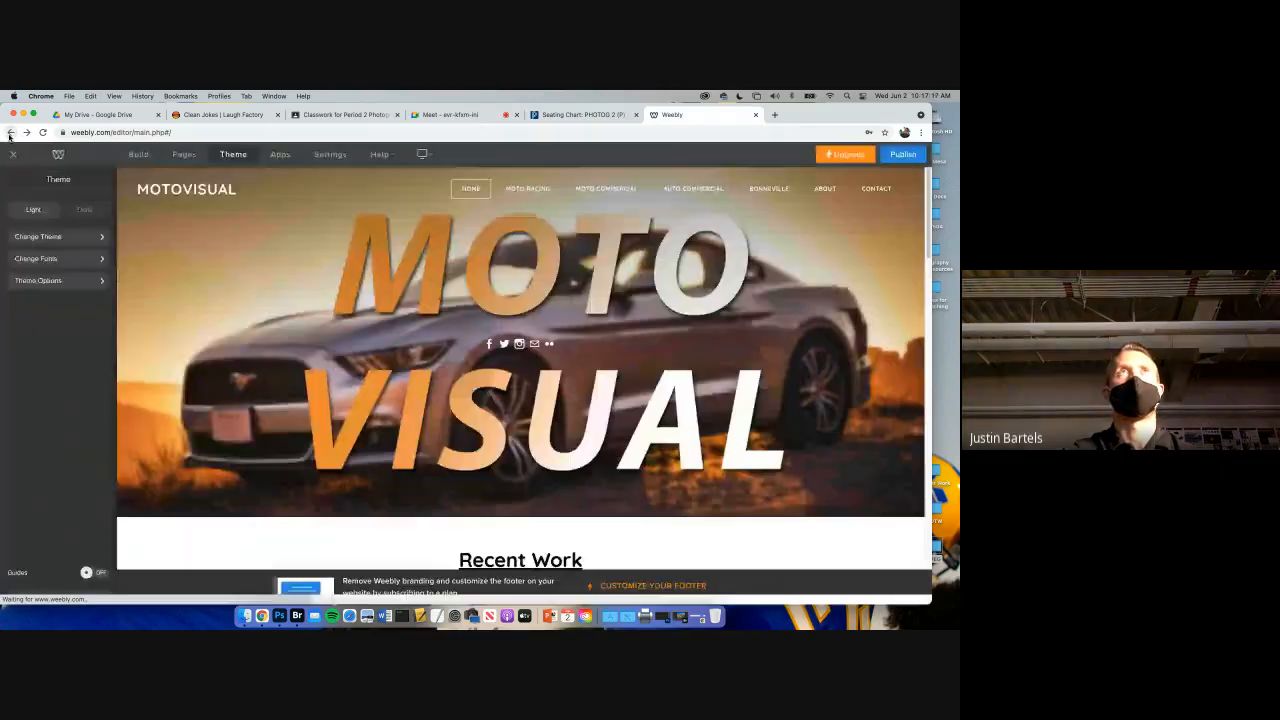
- Show the Build elements panel again and scroll through the available elements
click(146, 161)
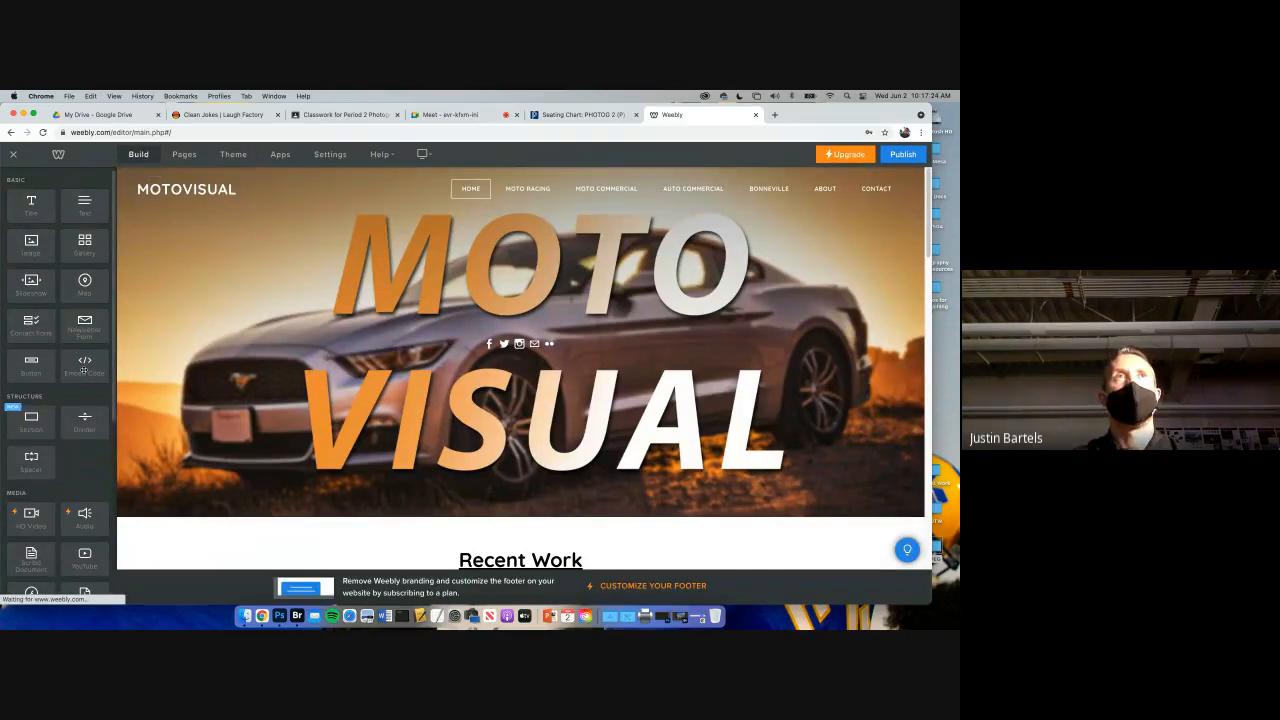
scroll(80, 365, down, 5)
scroll(82, 380, up, 5)
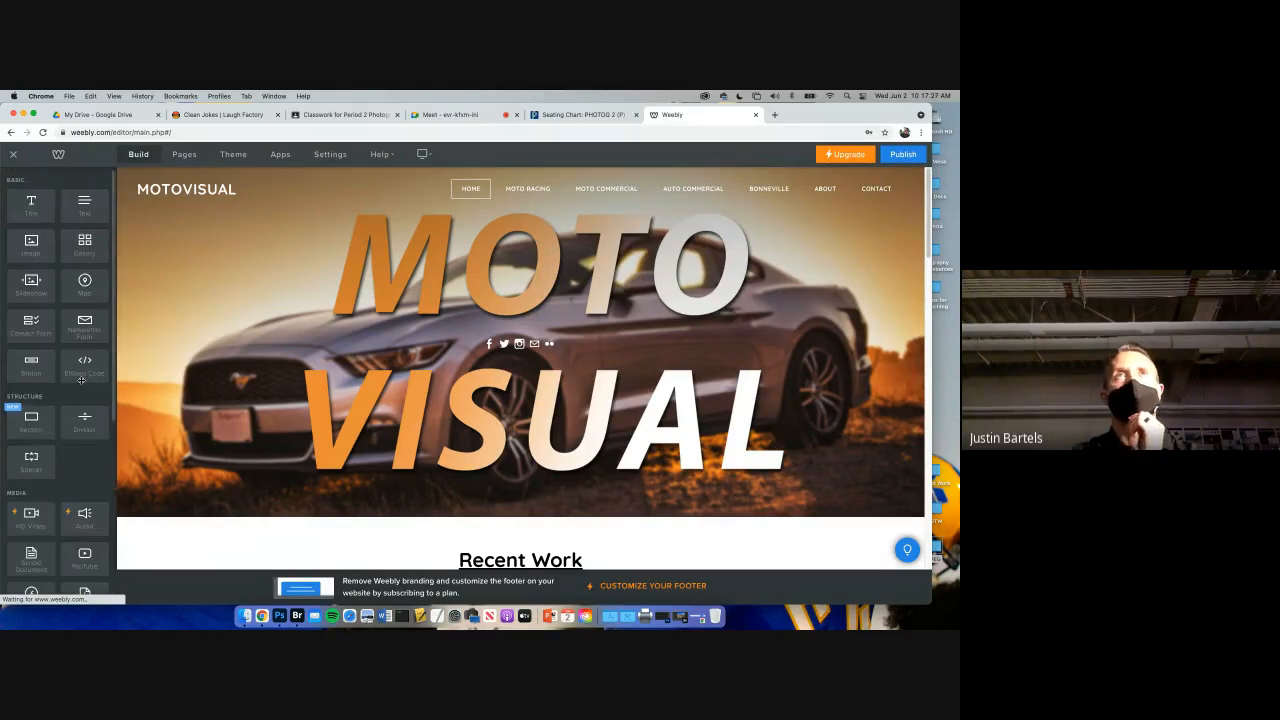
scroll(436, 362, down, 5)
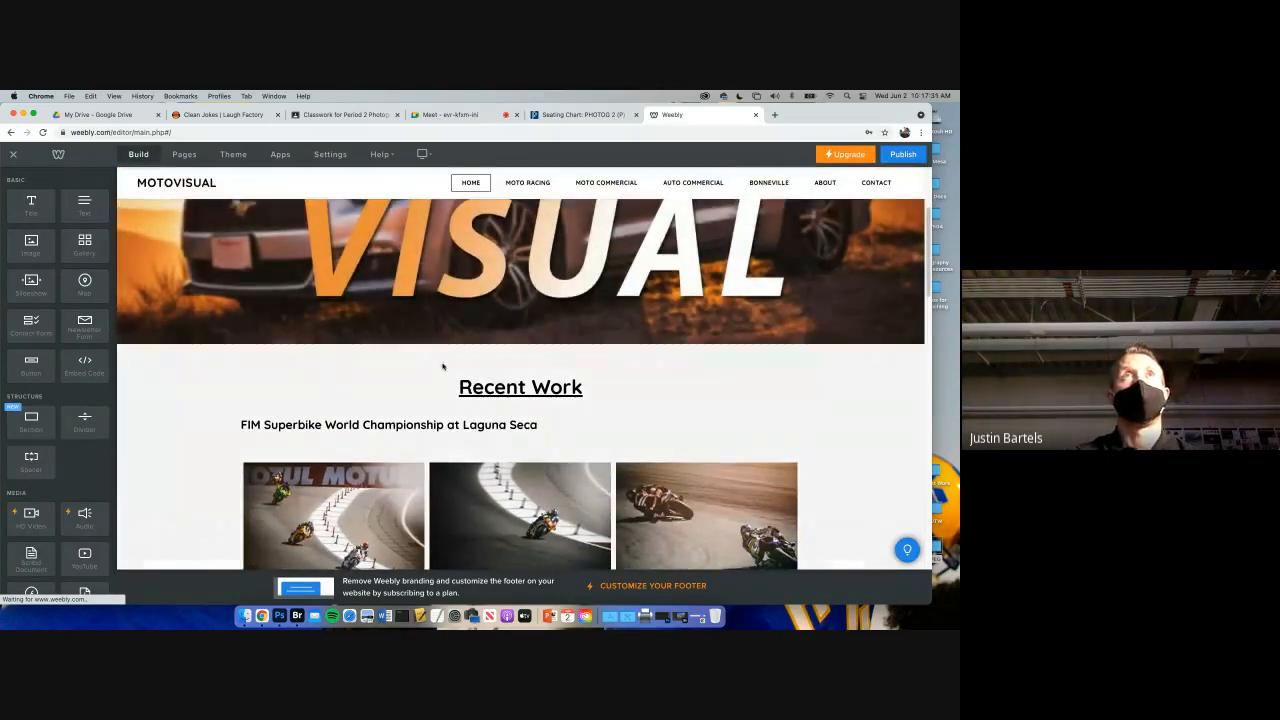
- Create a standard page 'New Gallery' with the regular header, placed right after Home
scroll(300, 348, up, 3)
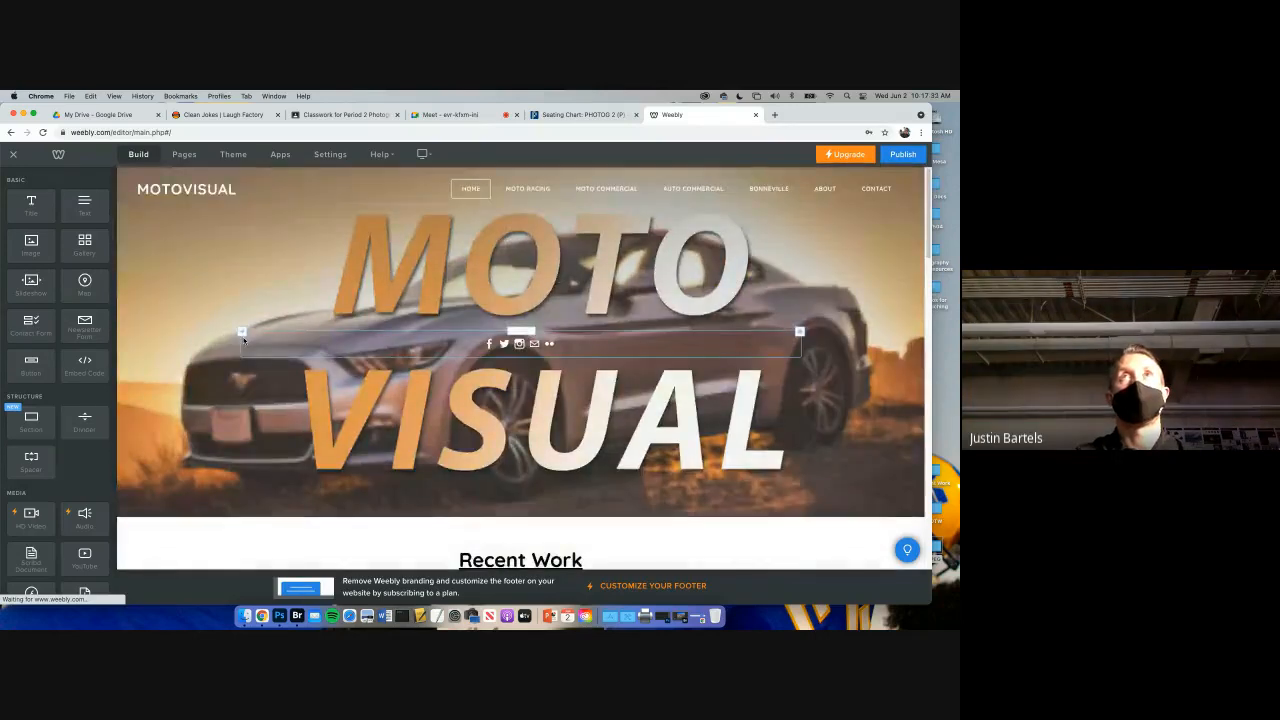
click(176, 155)
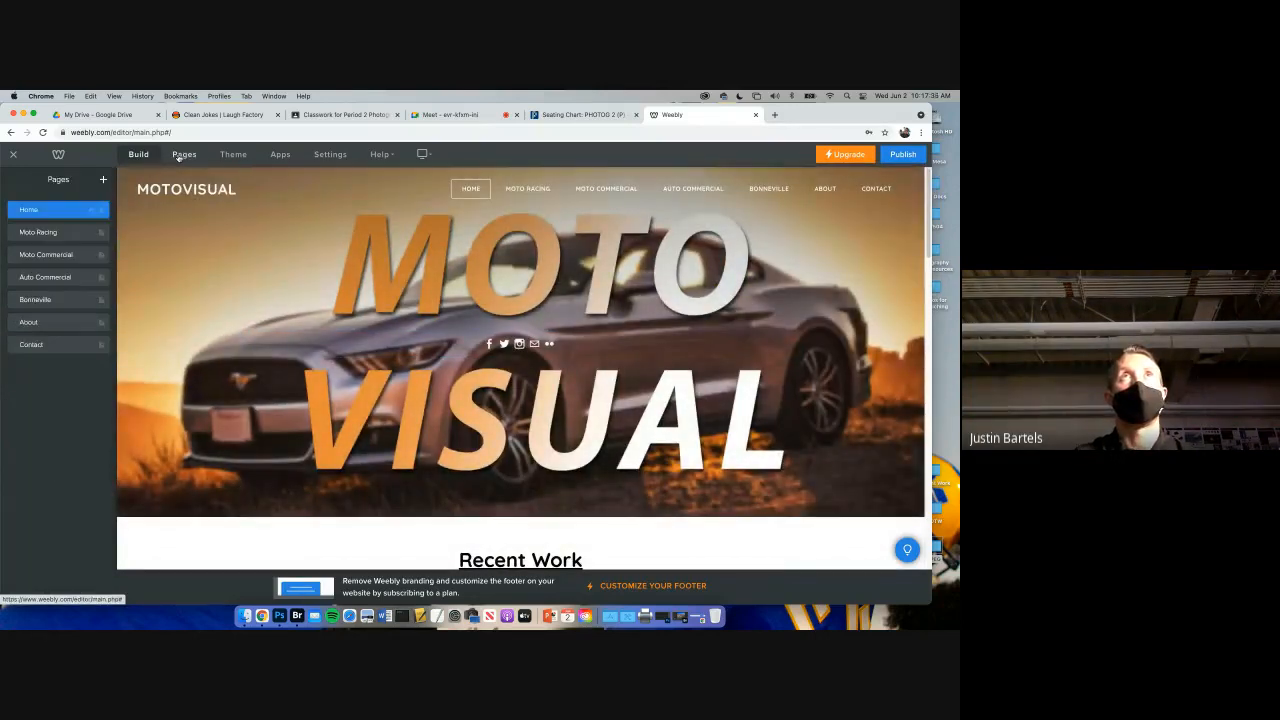
click(103, 181)
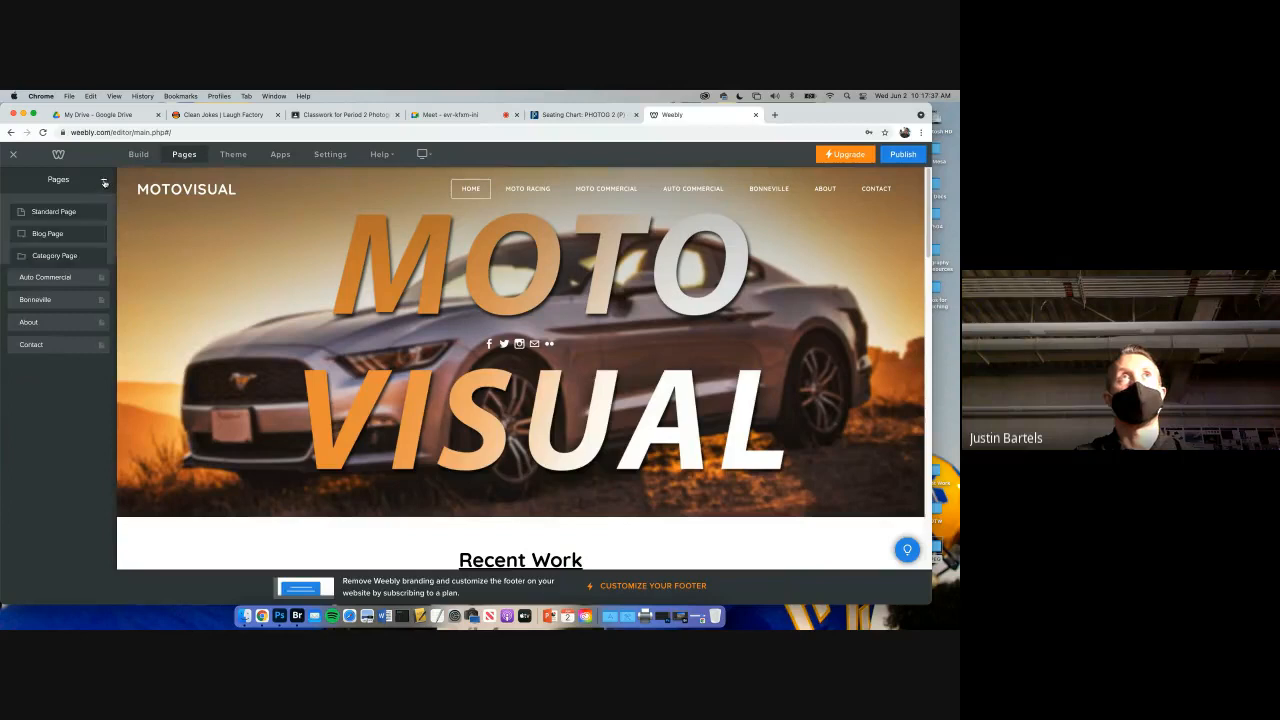
click(54, 212)
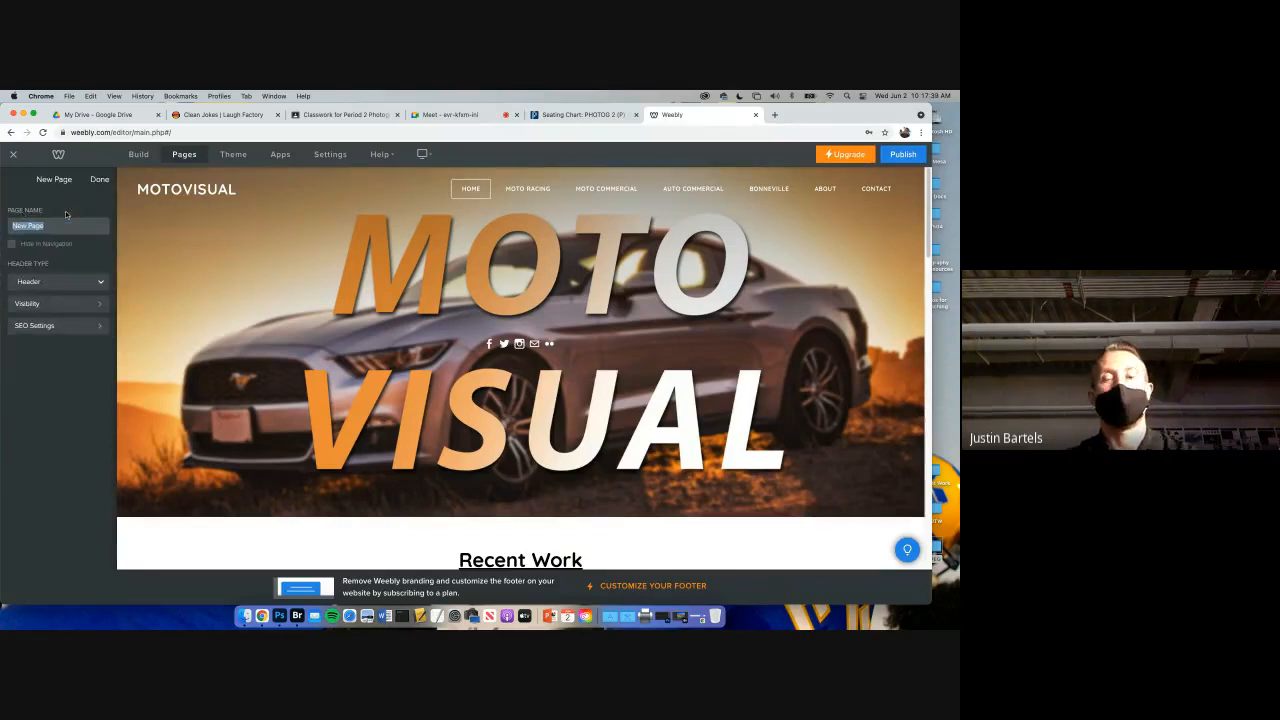
text(Gallery)
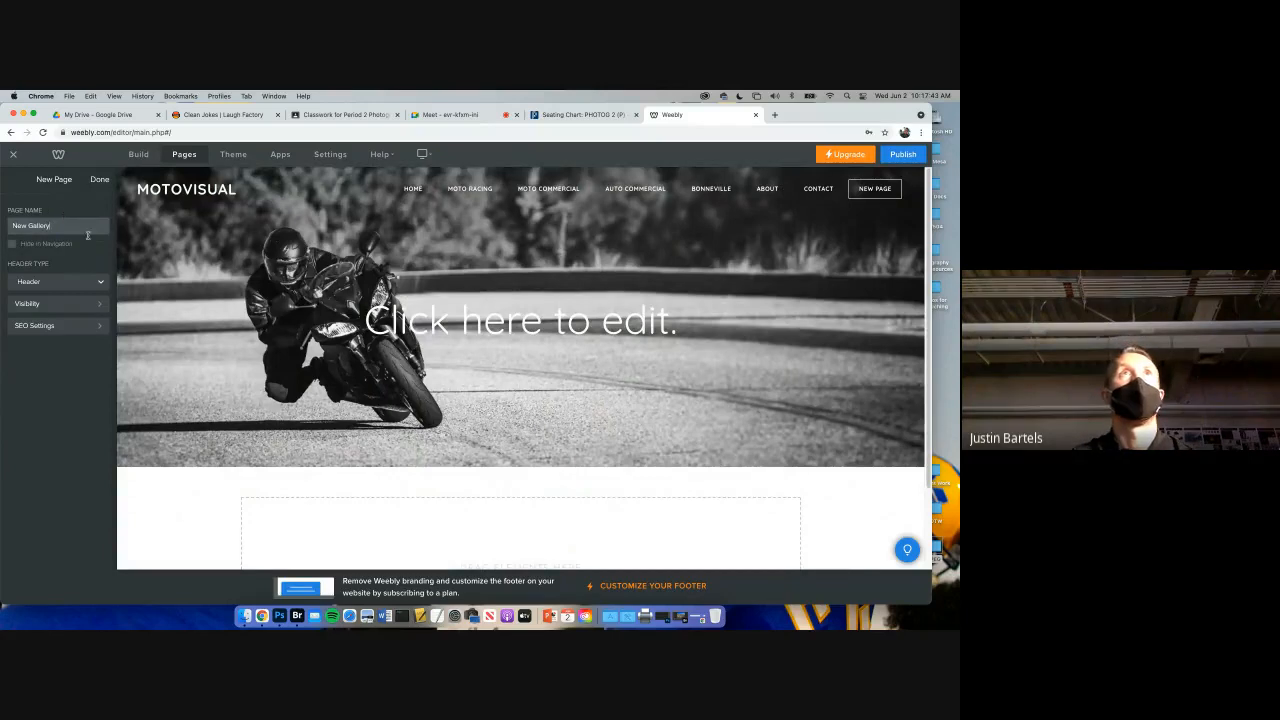
click(86, 283)
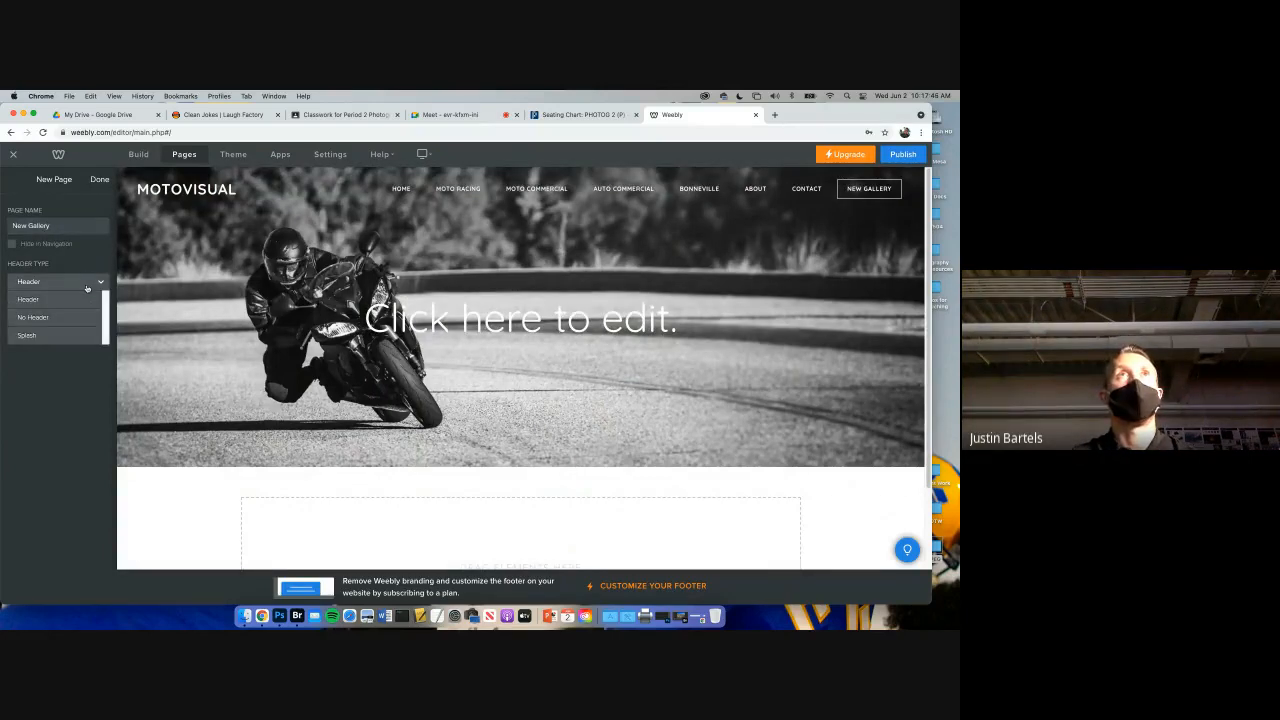
click(86, 299)
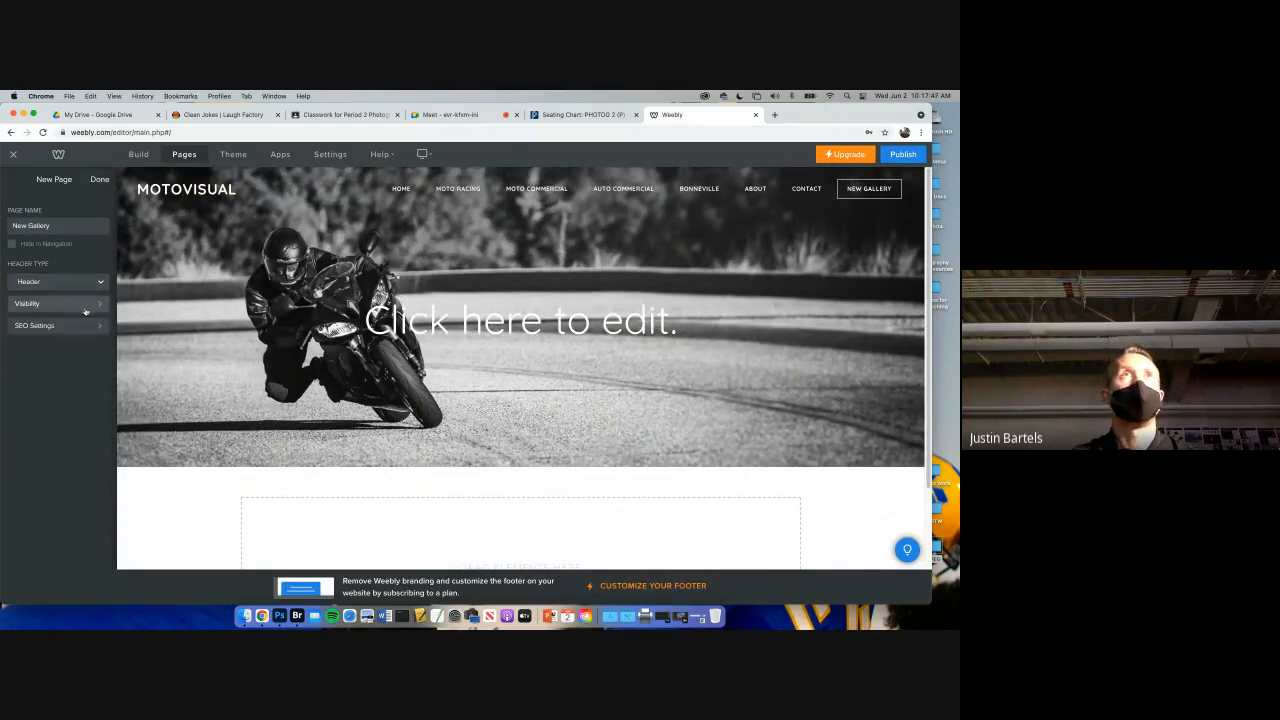
click(85, 308)
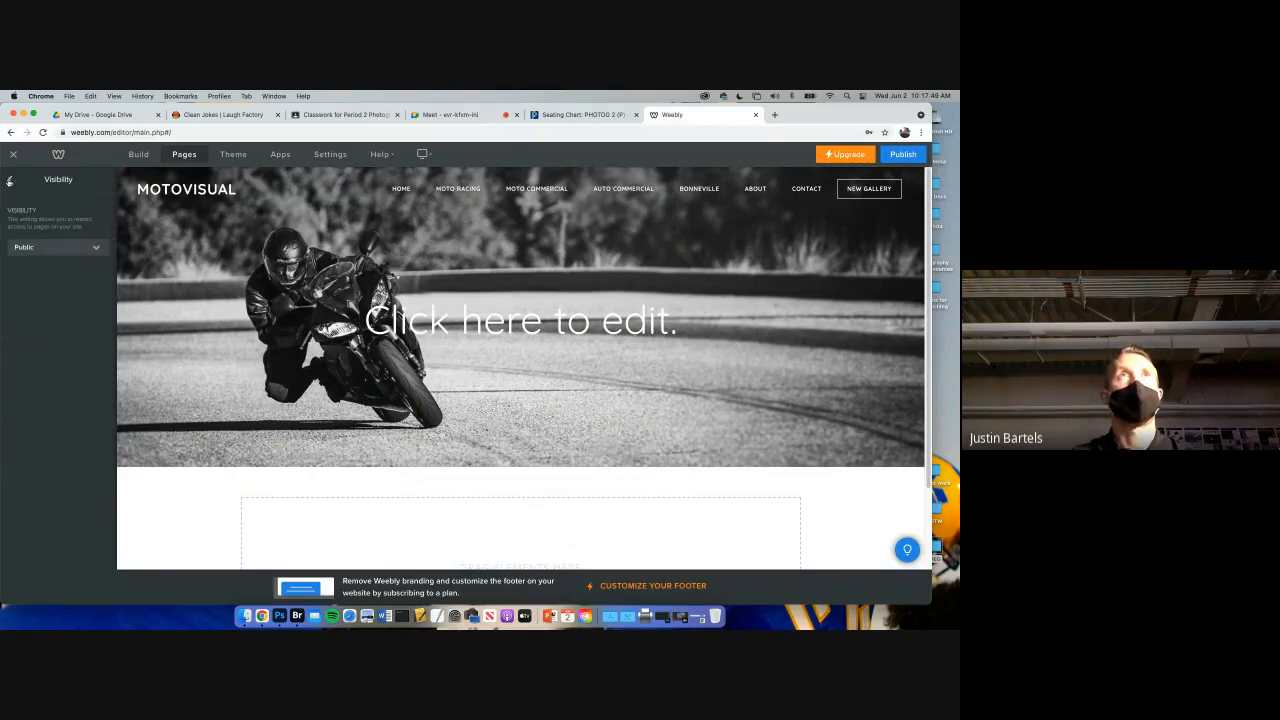
click(9, 181)
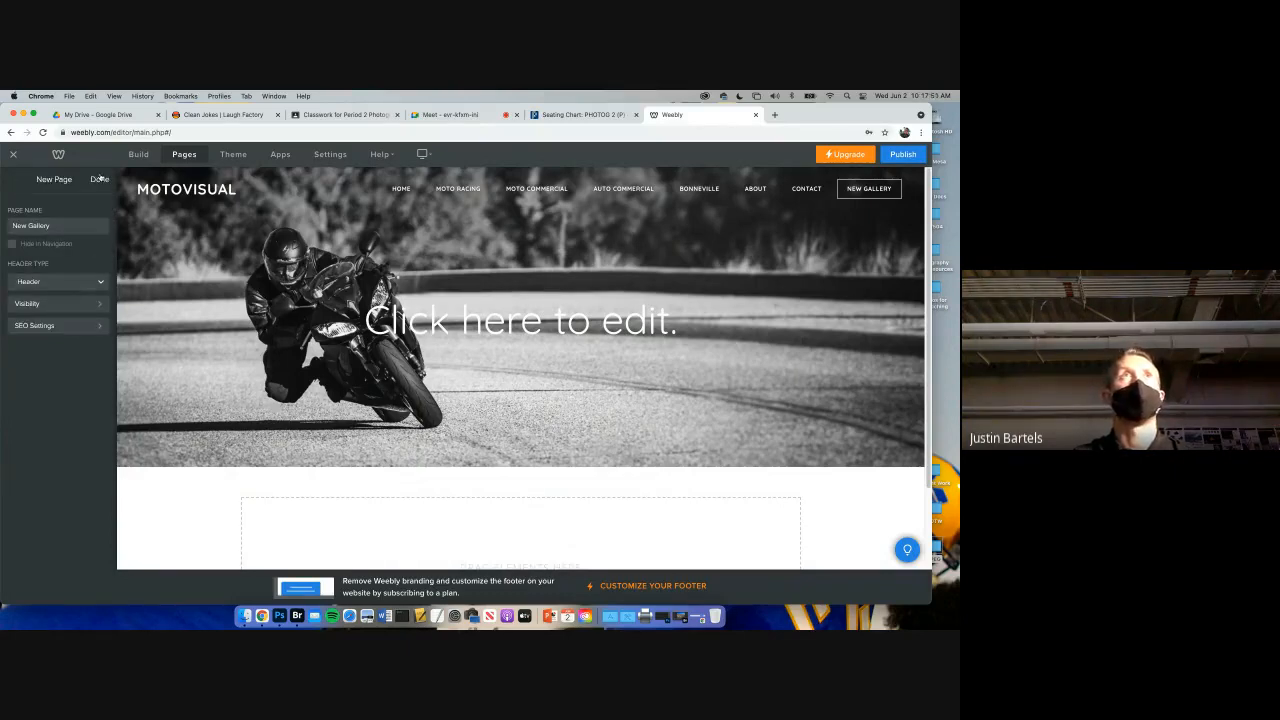
click(99, 179)
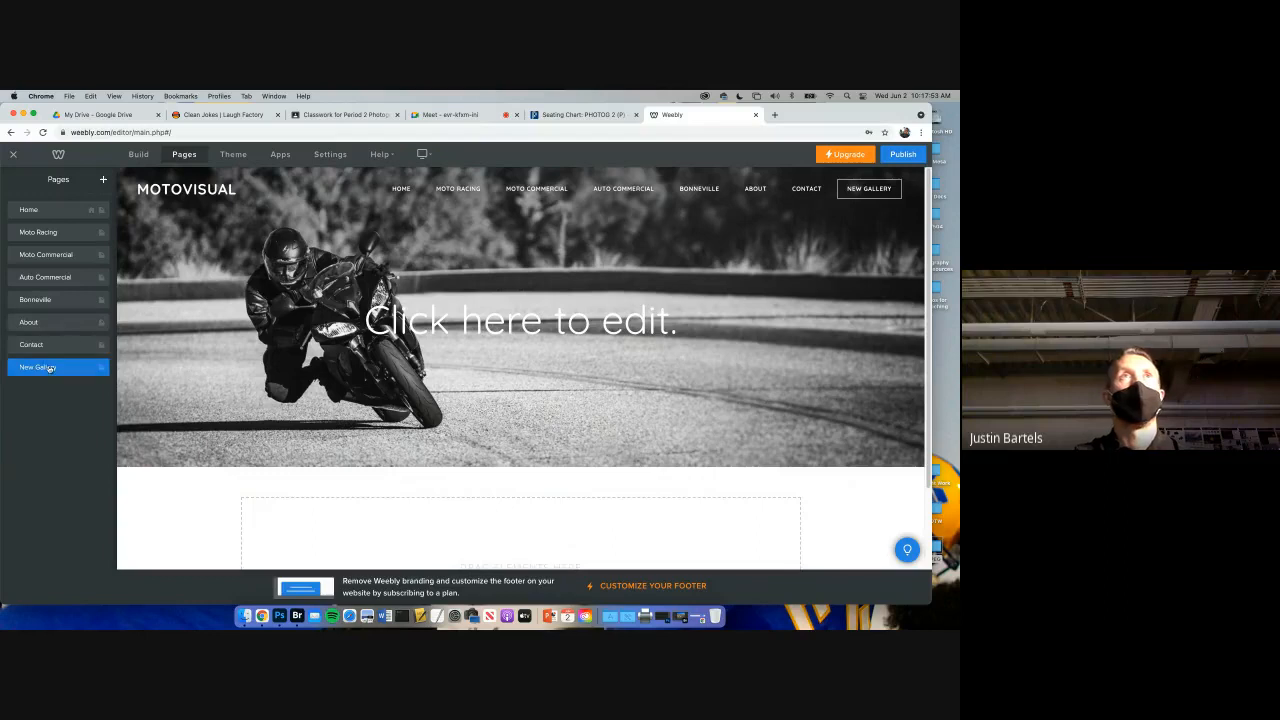
drag(47, 369, 47, 236)
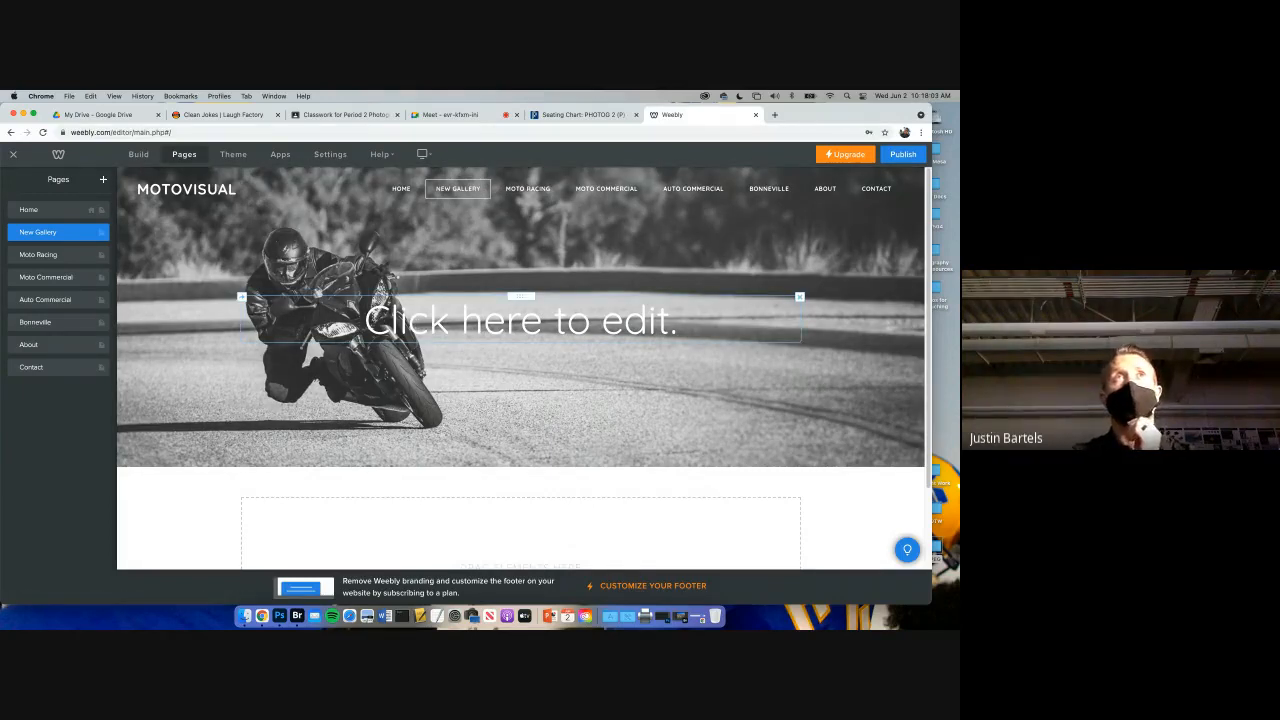
- Type 'New Gallery' as the page's header title
click(436, 320)
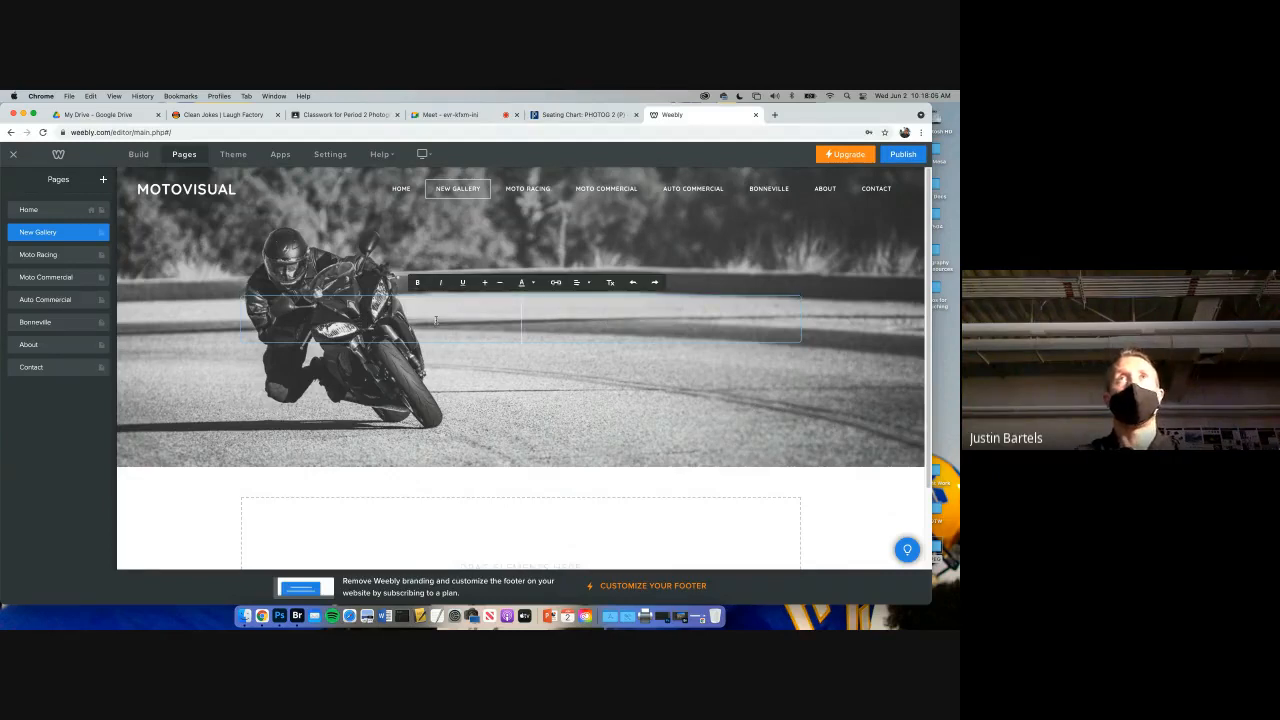
text(New )
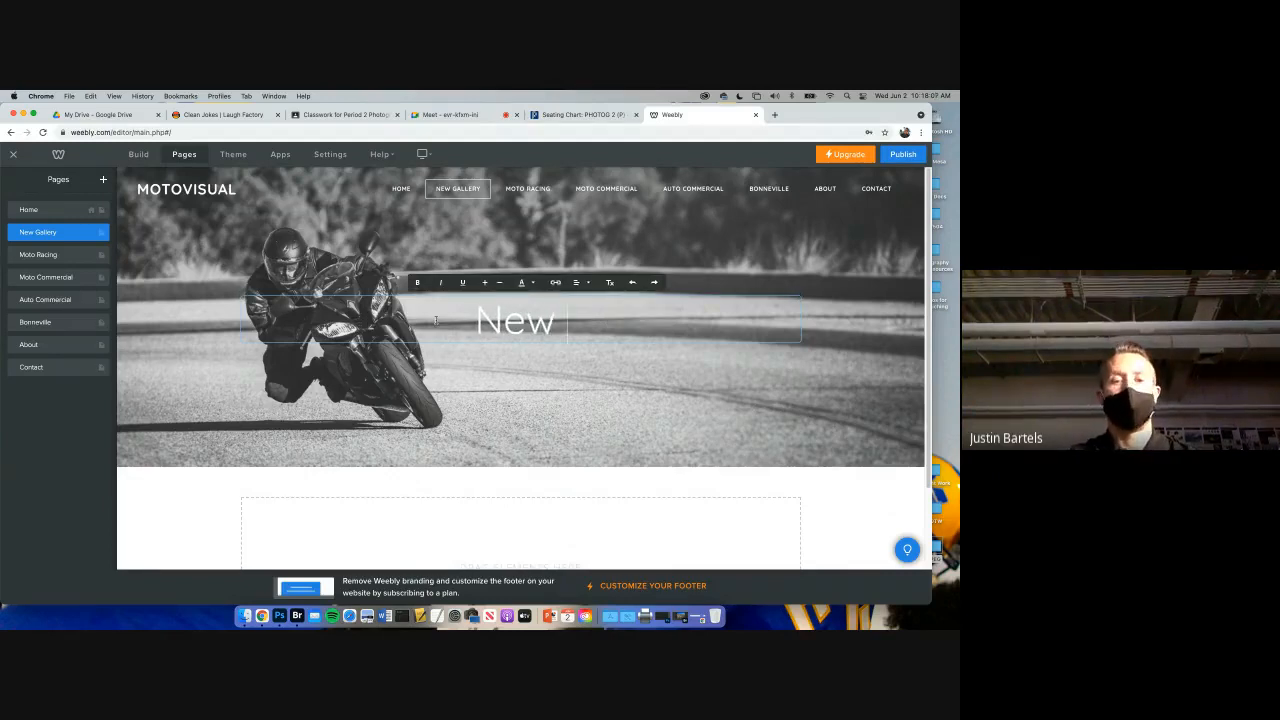
text(Gallery)
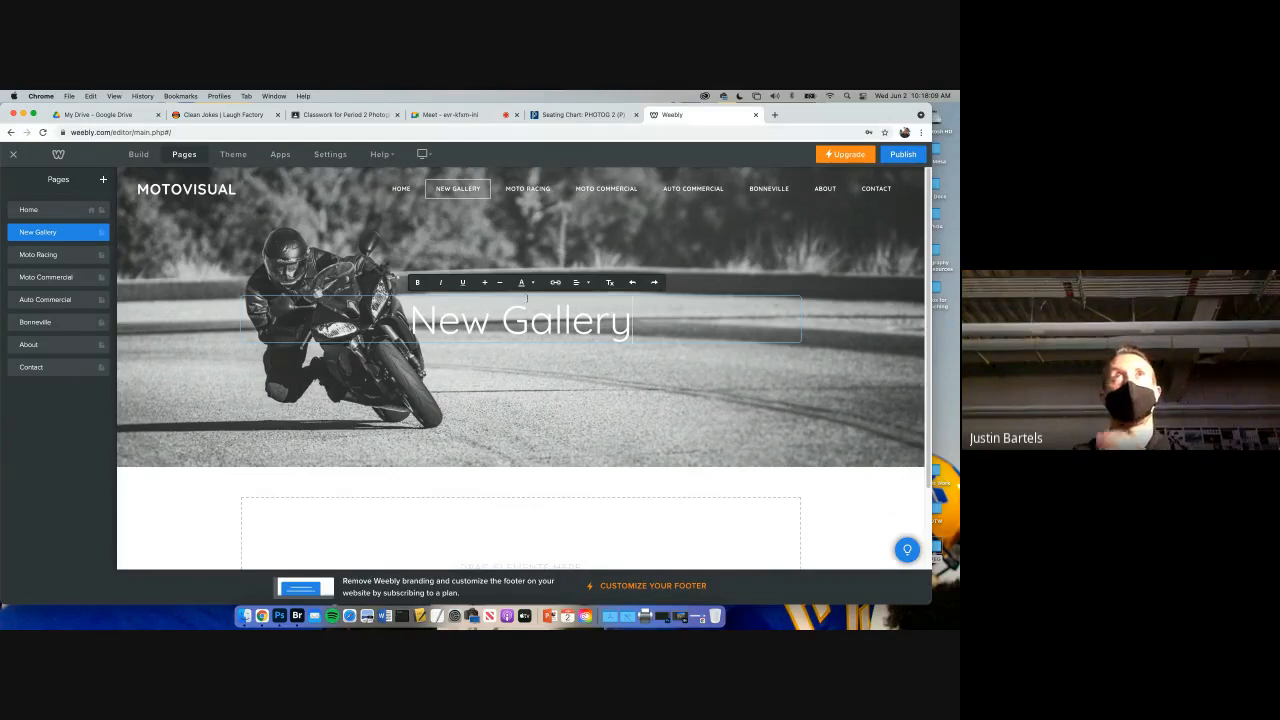
click(131, 154)
- Add a test title ('adgfsdafsd') and a text block under the header, then delete both
click(131, 154)
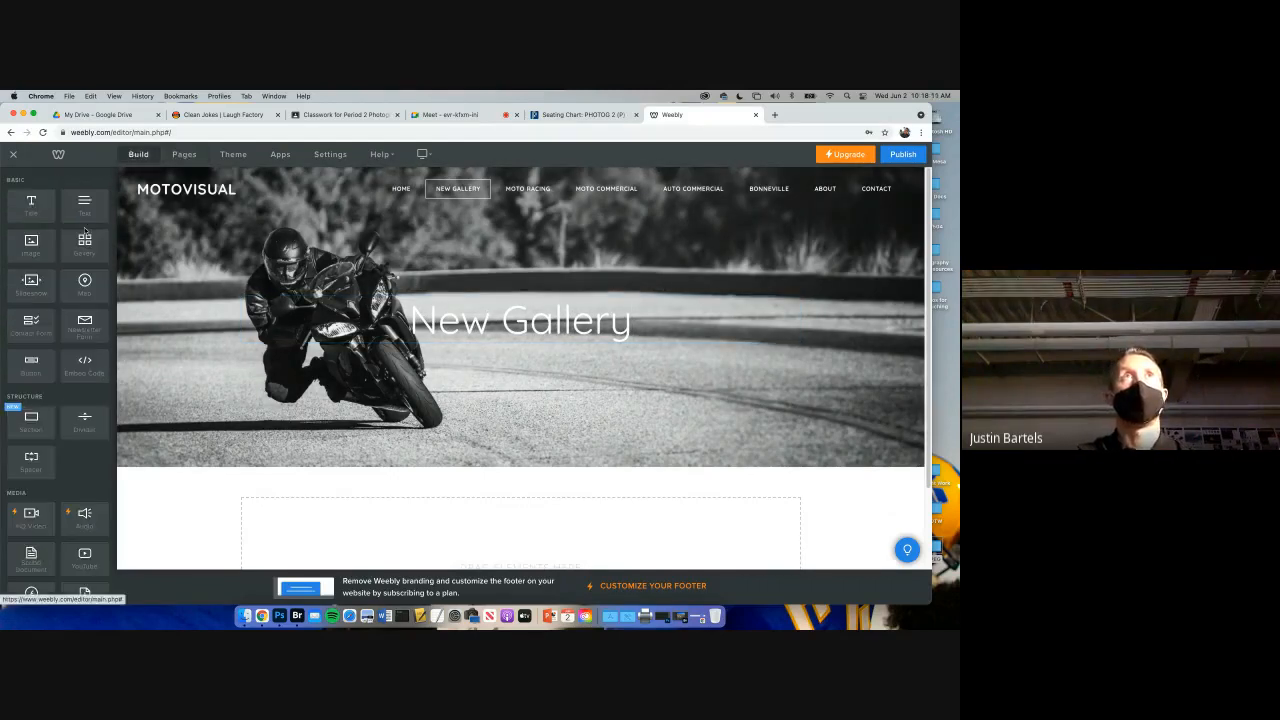
drag(268, 370, 410, 482)
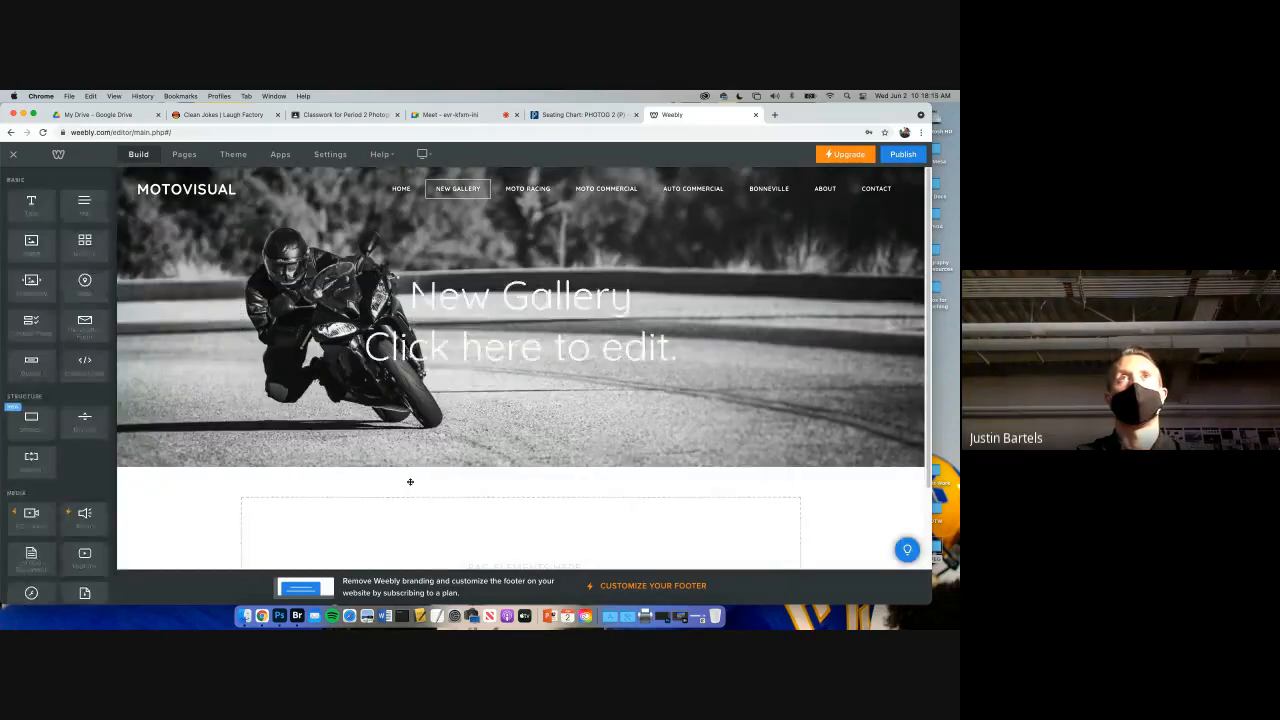
click(555, 341)
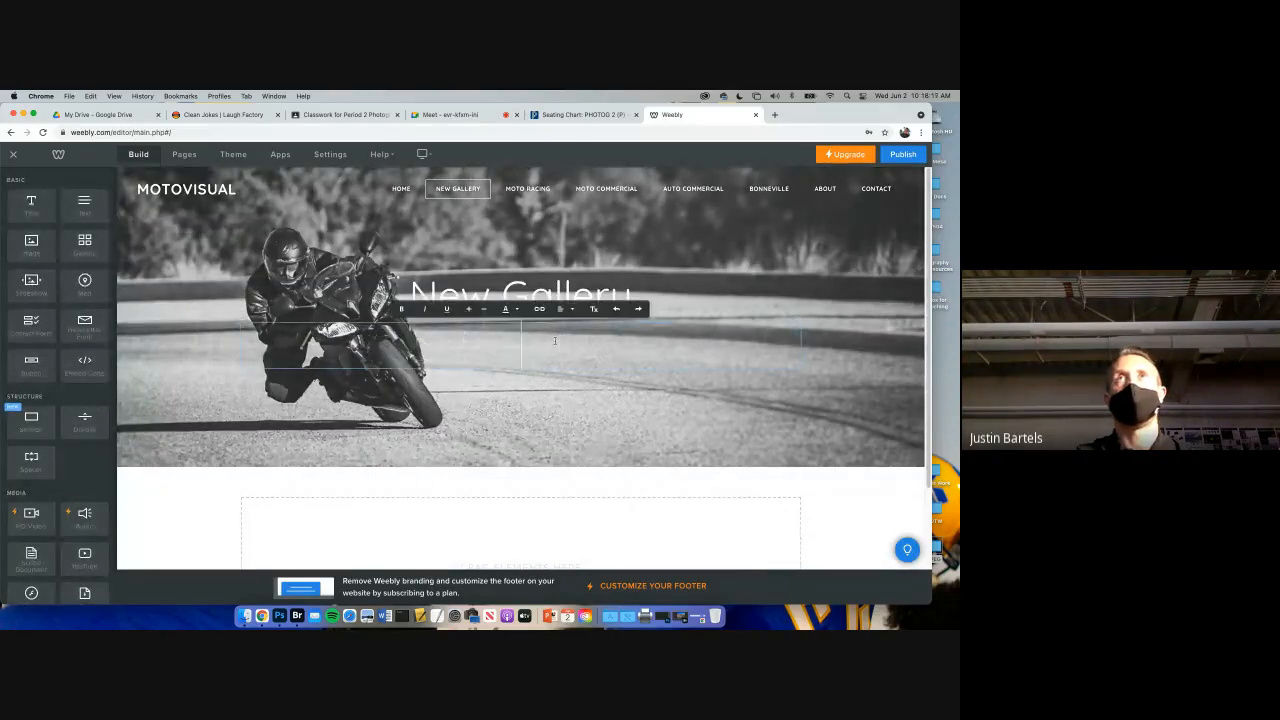
text(adgfsdafsd)
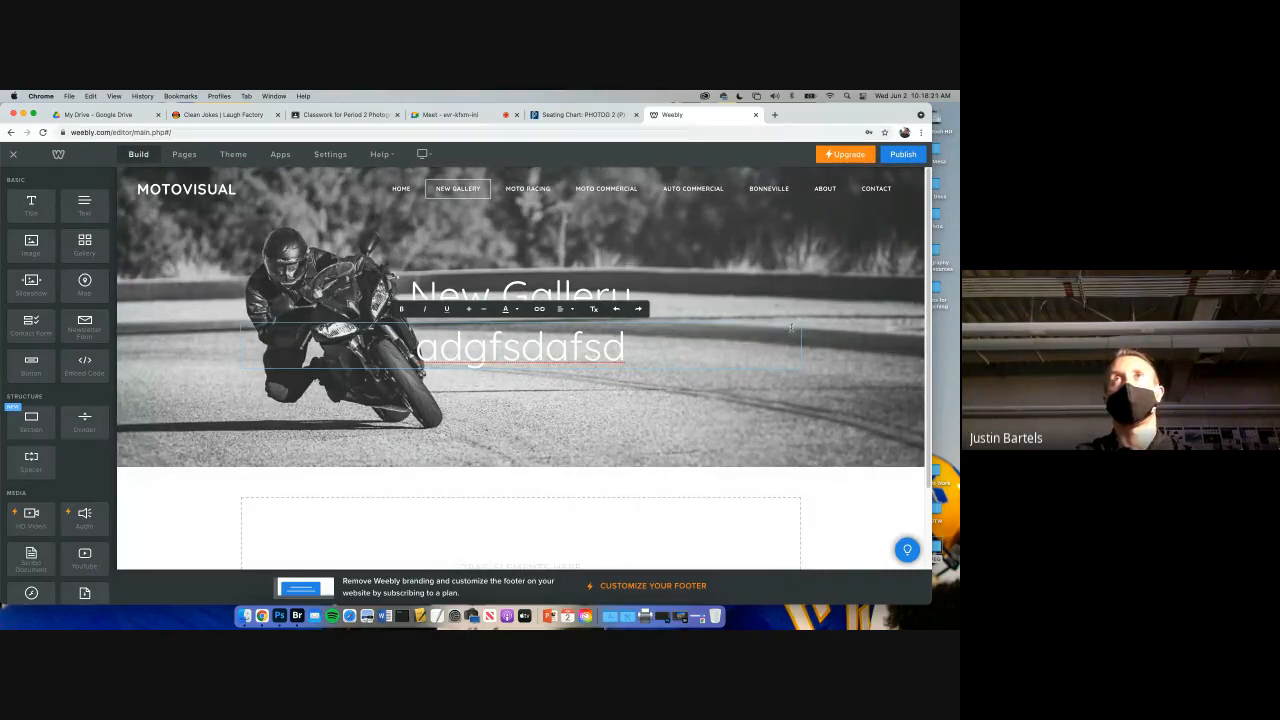
click(703, 402)
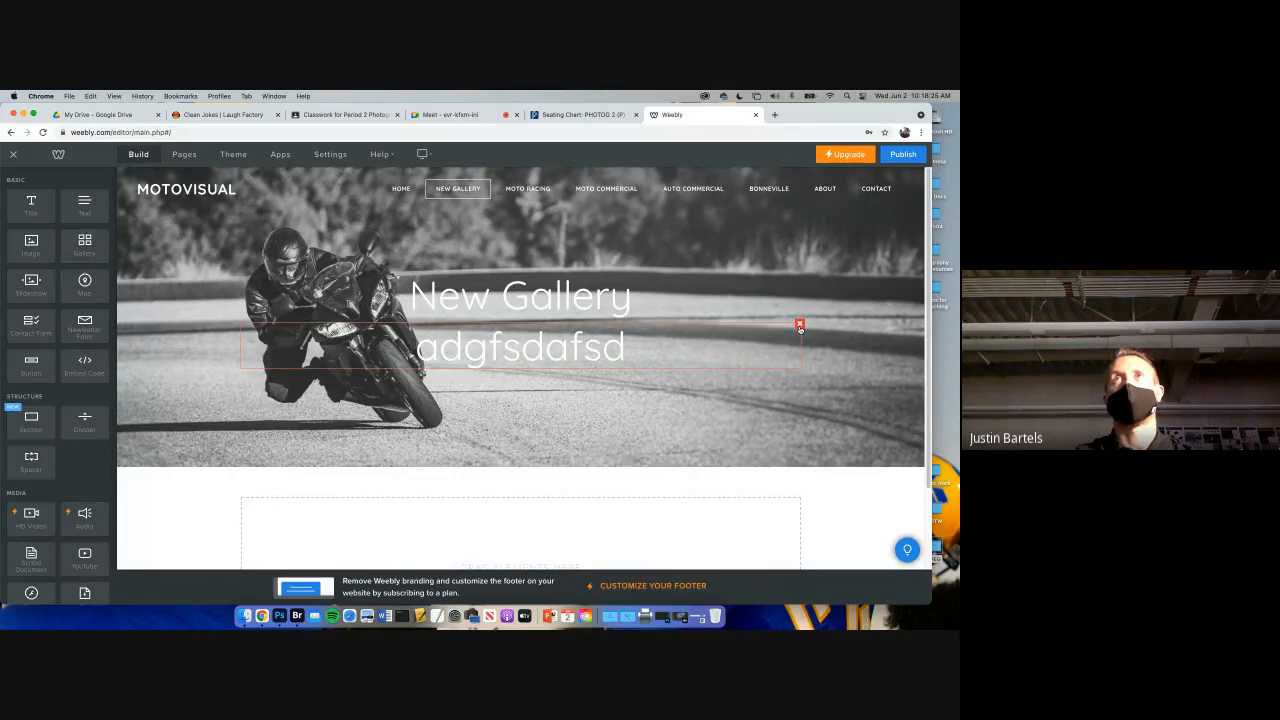
click(800, 325)
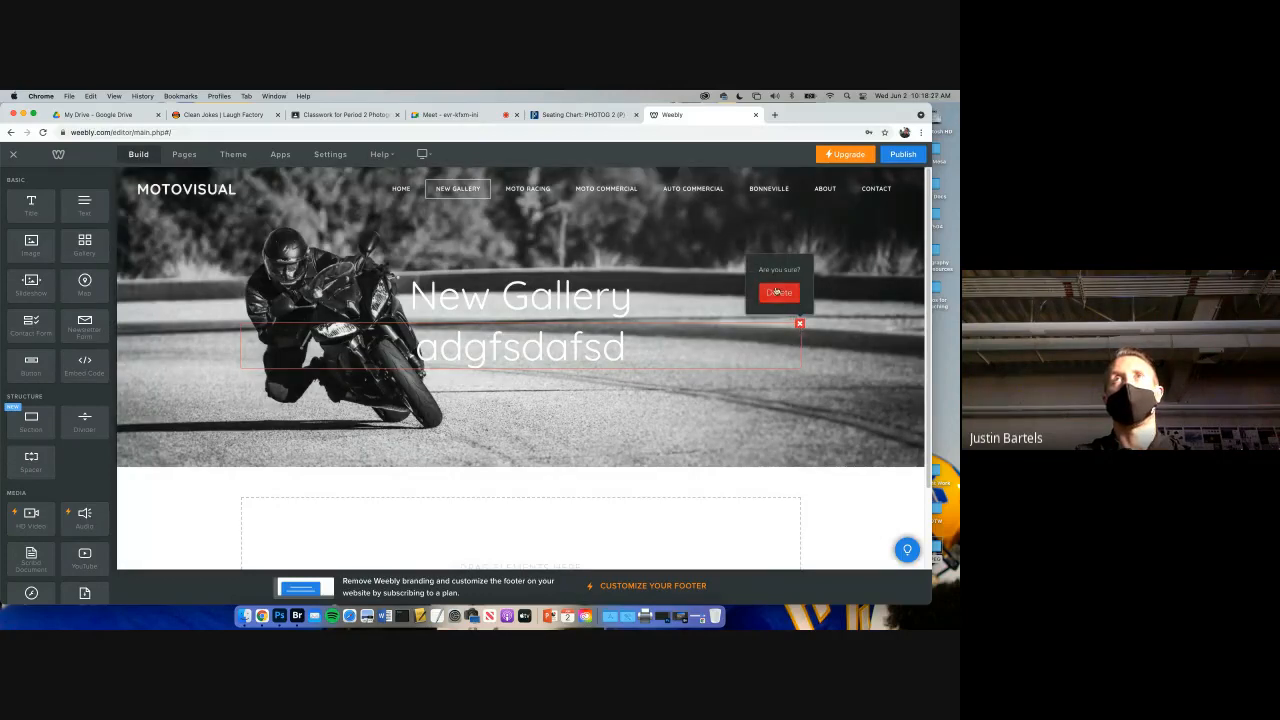
click(777, 291)
scroll(362, 388, down, 2)
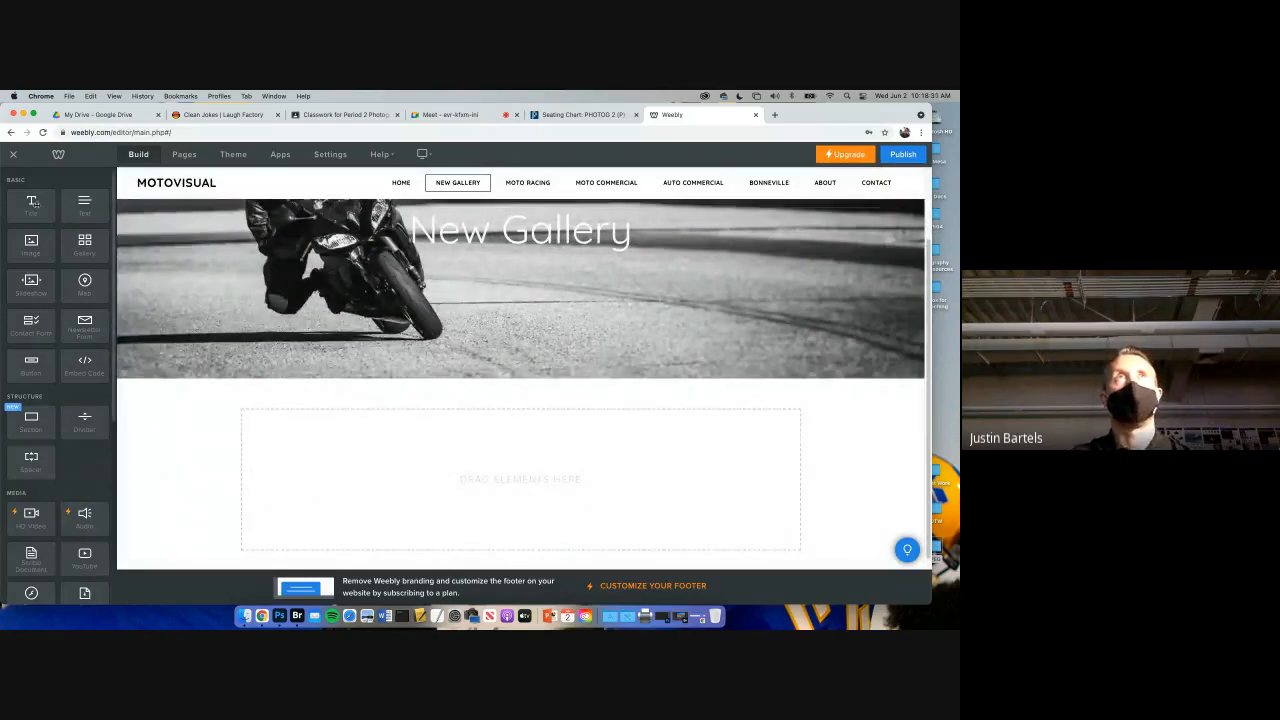
drag(32, 205, 431, 406)
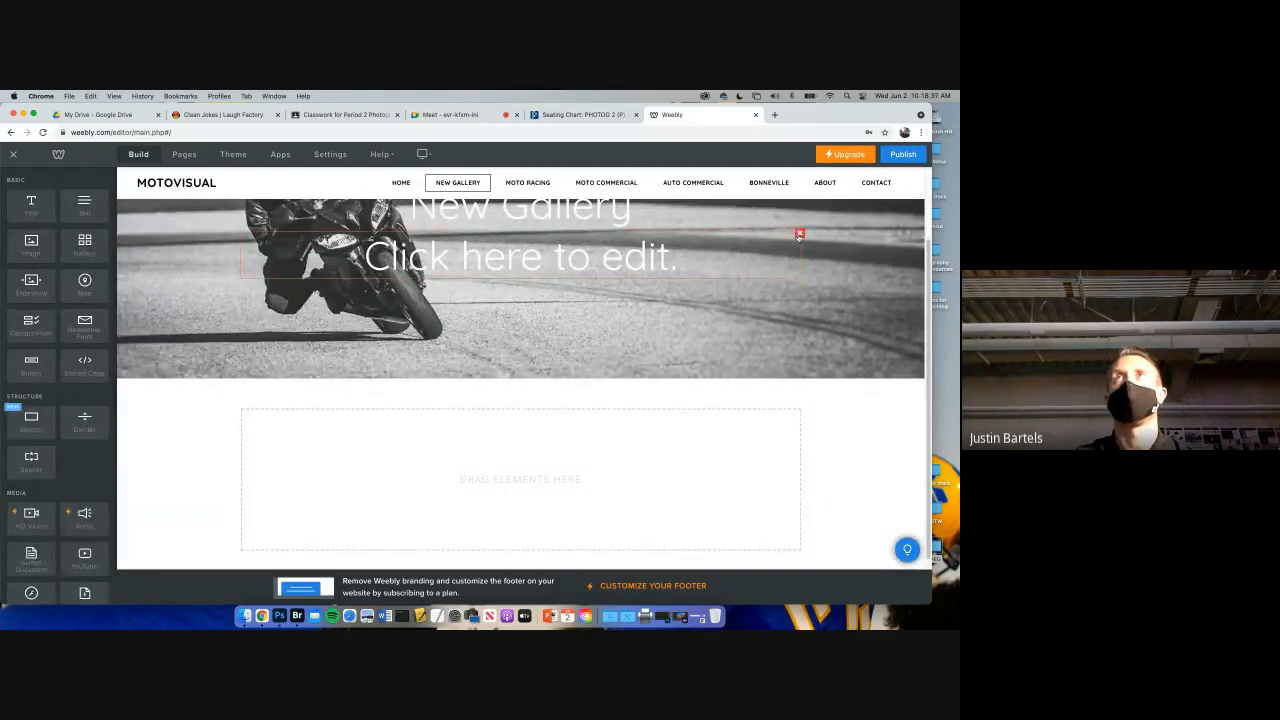
click(800, 230)
click(771, 204)
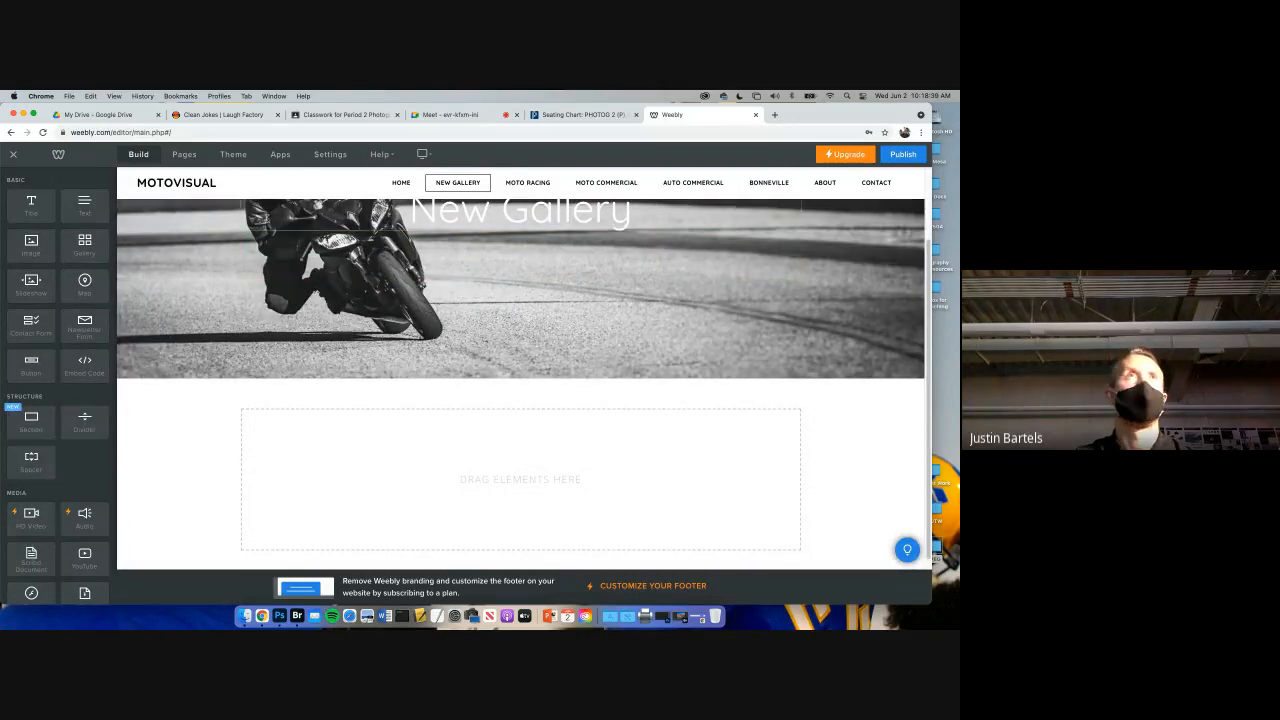
drag(31, 200, 392, 460)
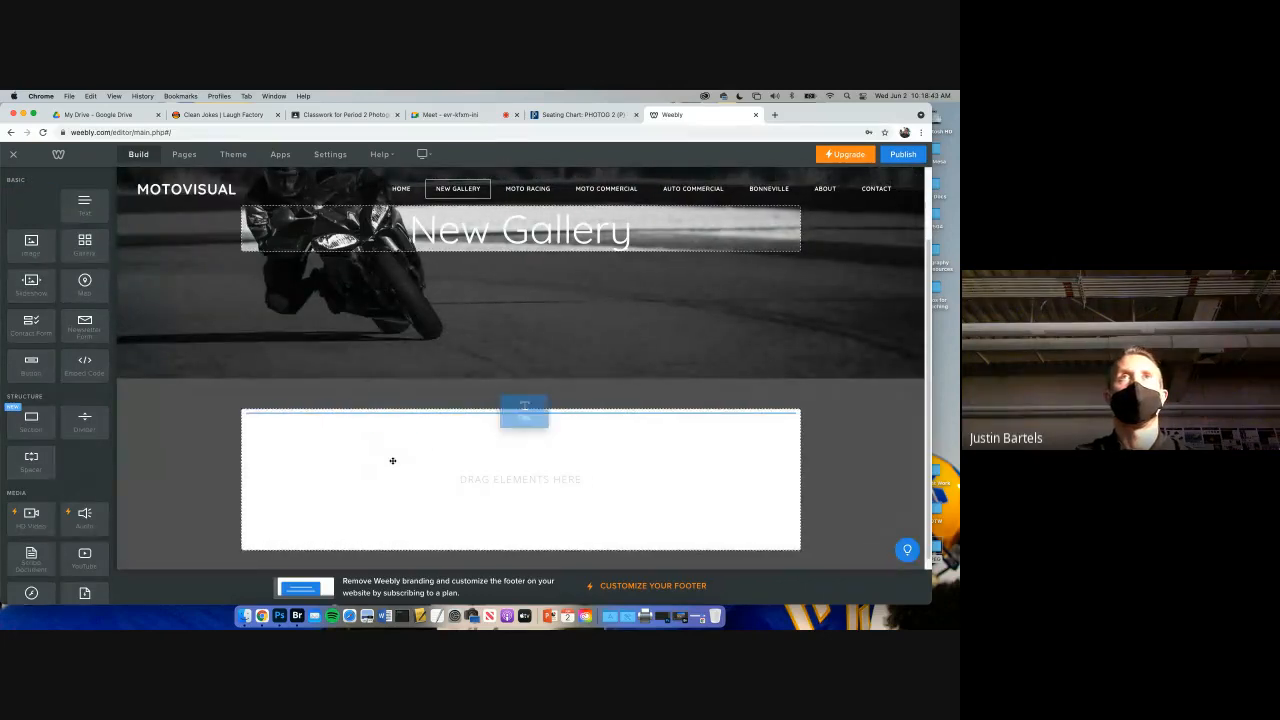
click(383, 425)
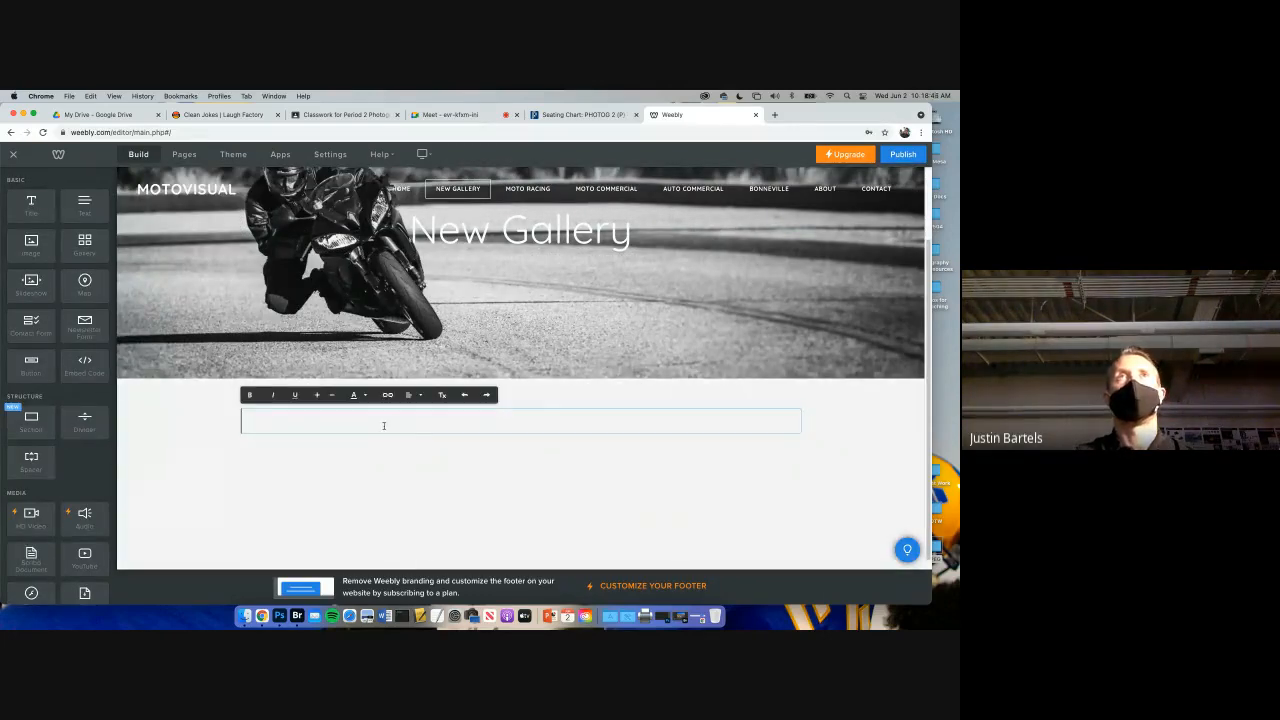
text(asdofjasdojfsd)
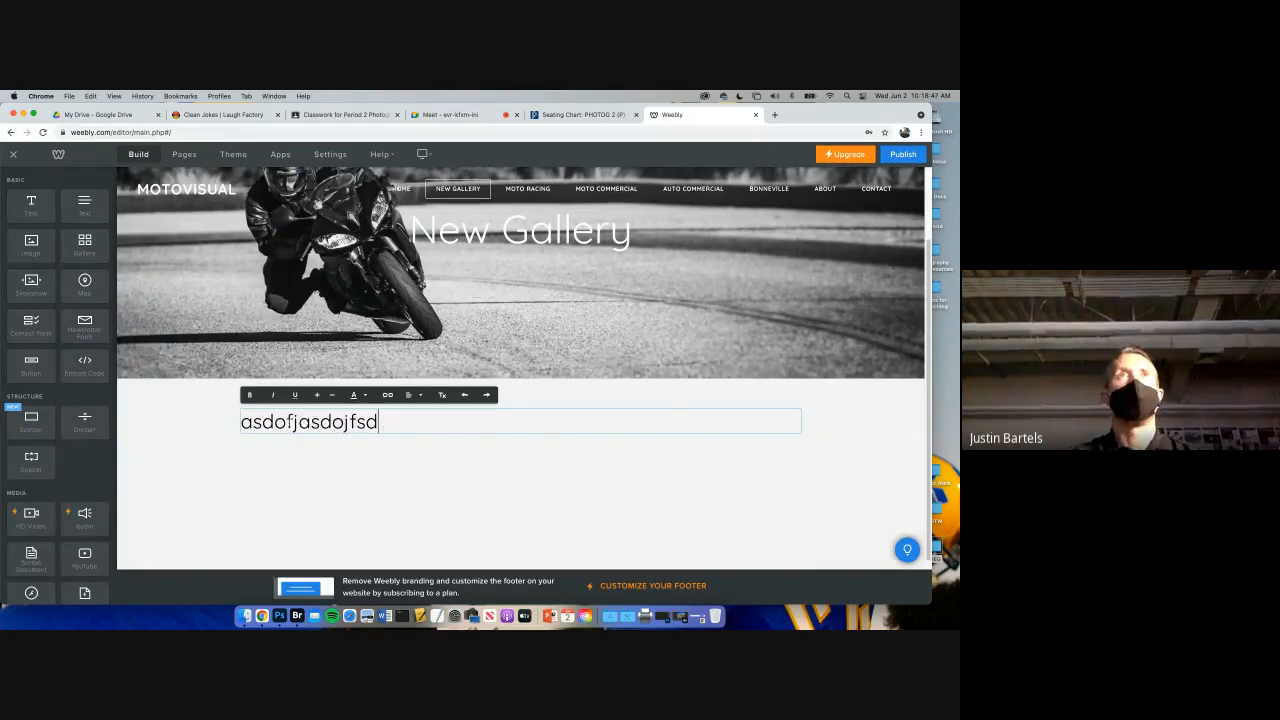
drag(380, 422, 242, 422)
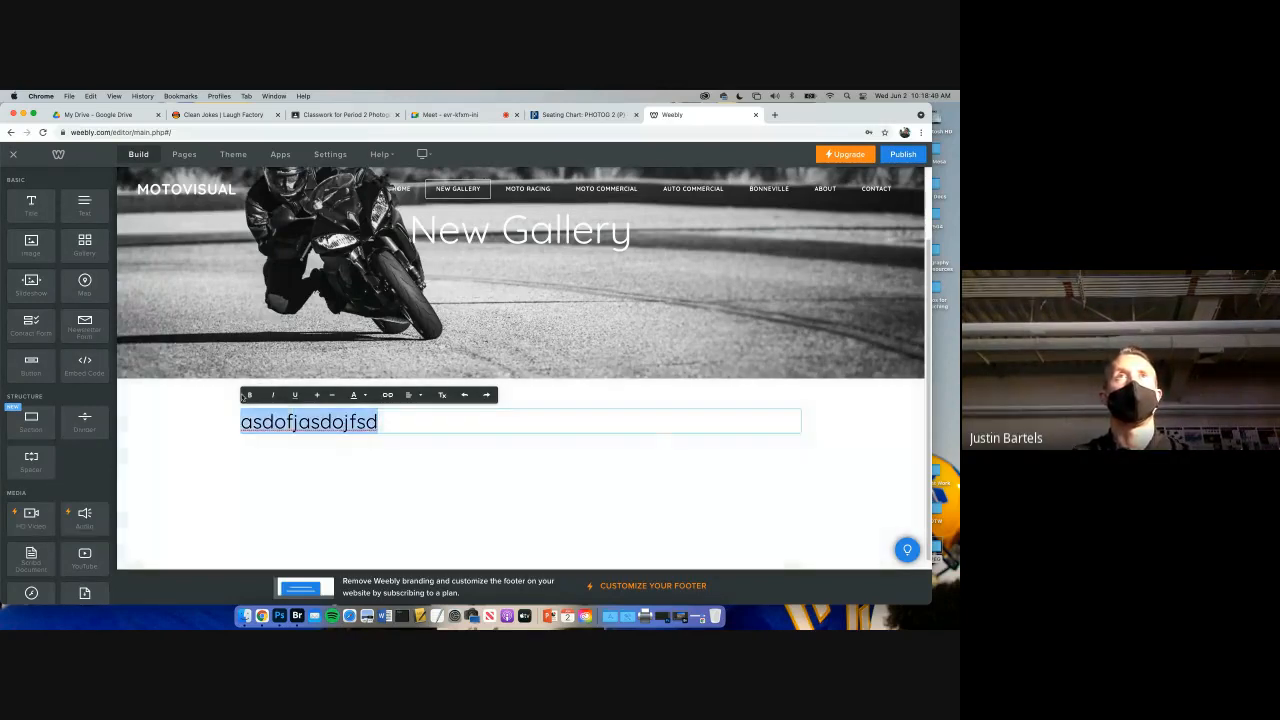
click(250, 395)
click(273, 395)
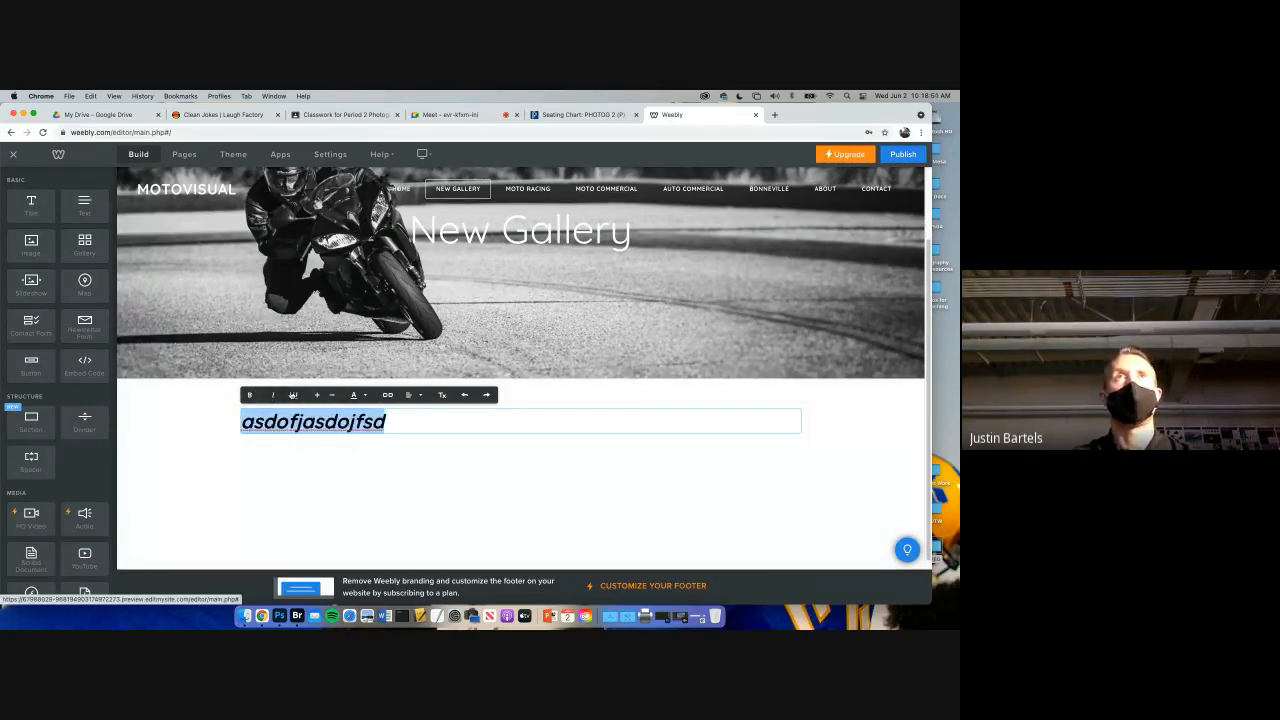
click(293, 395)
click(318, 395)
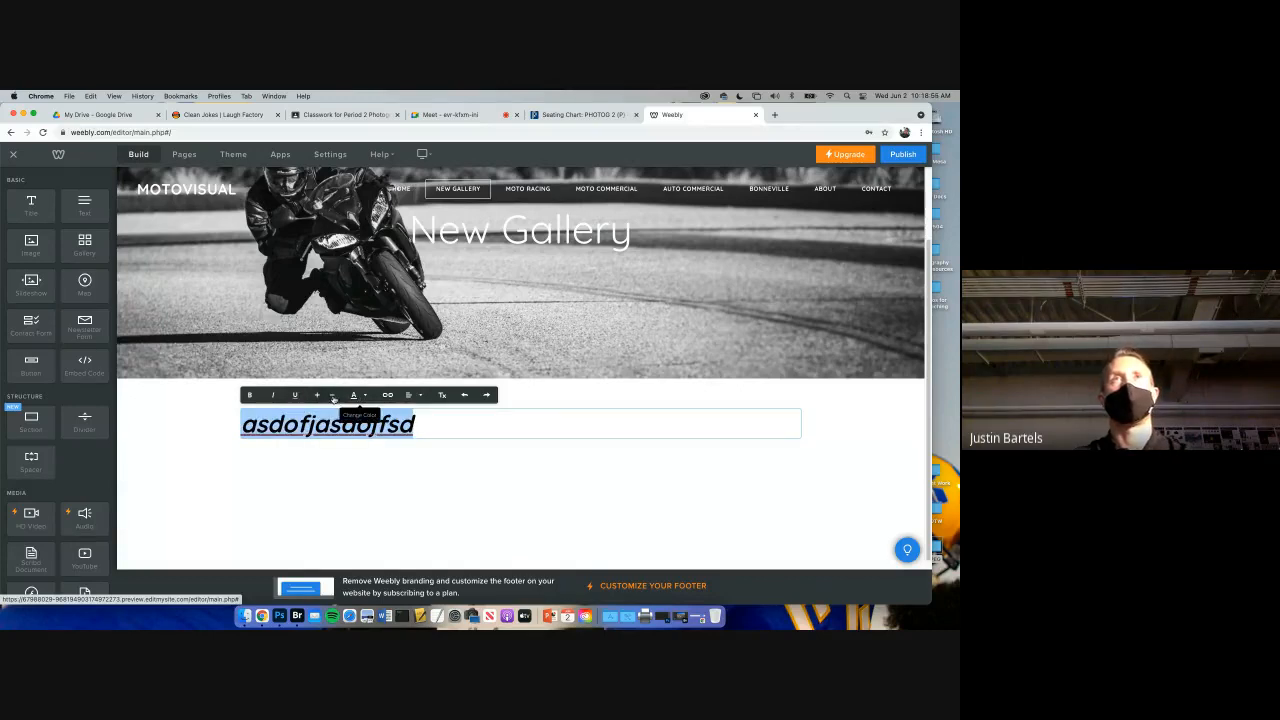
click(358, 395)
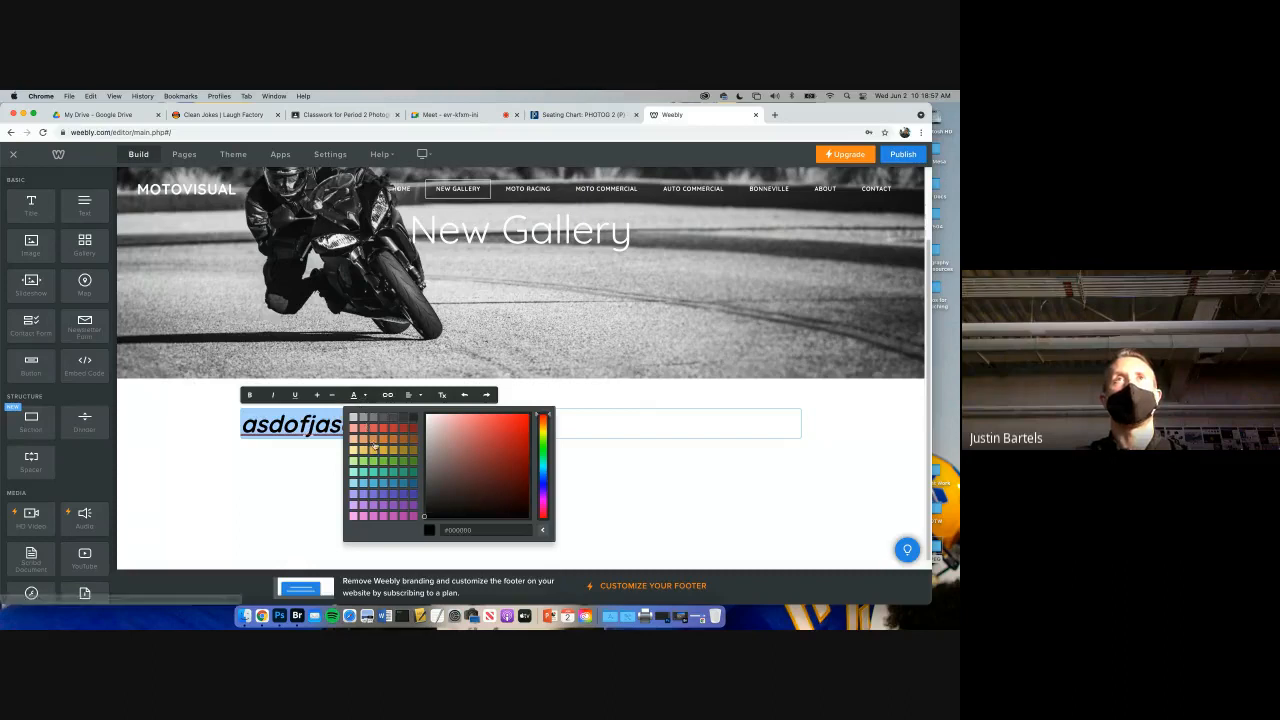
click(387, 440)
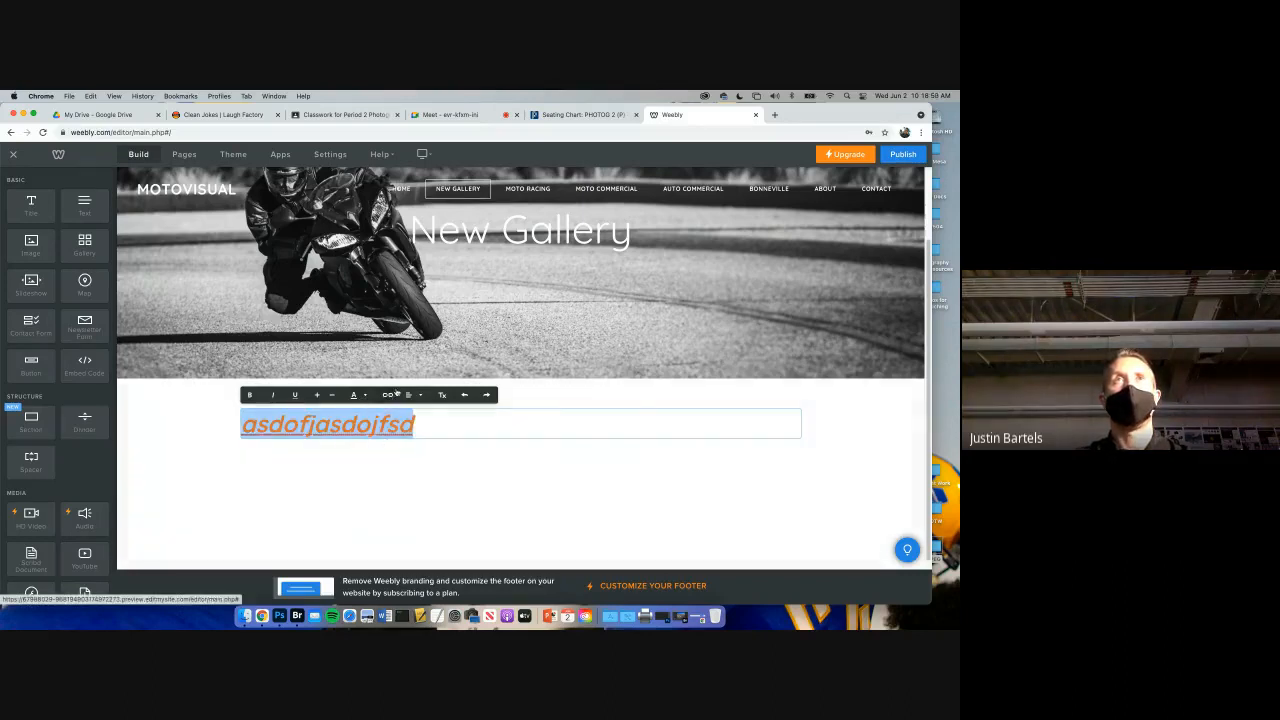
mouse_move(408, 396)
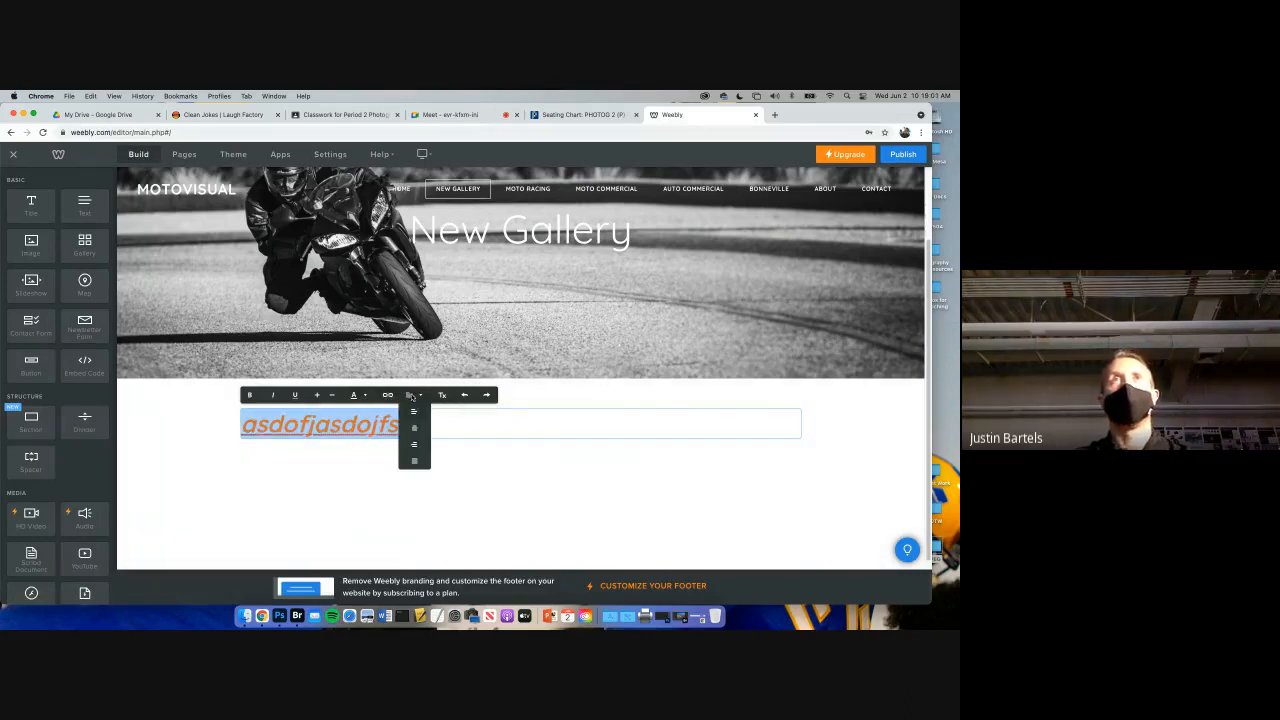
click(415, 426)
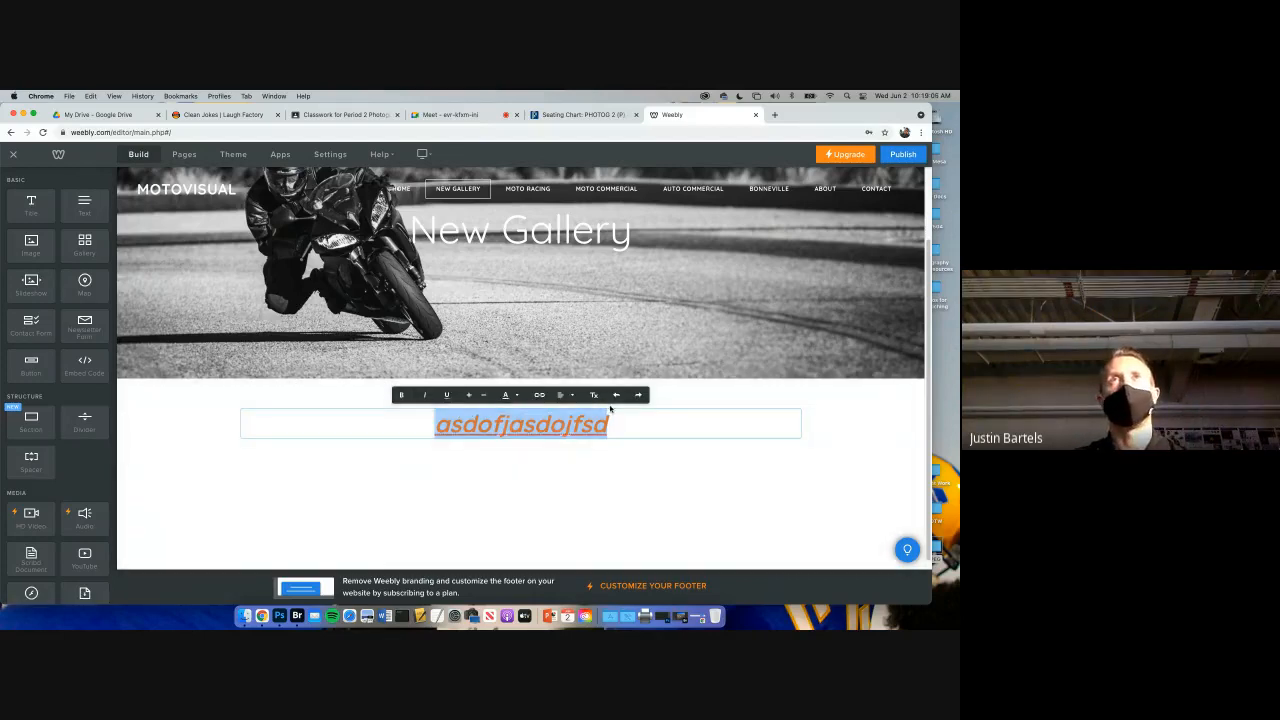
scroll(580, 416, down, 1)
click(571, 449)
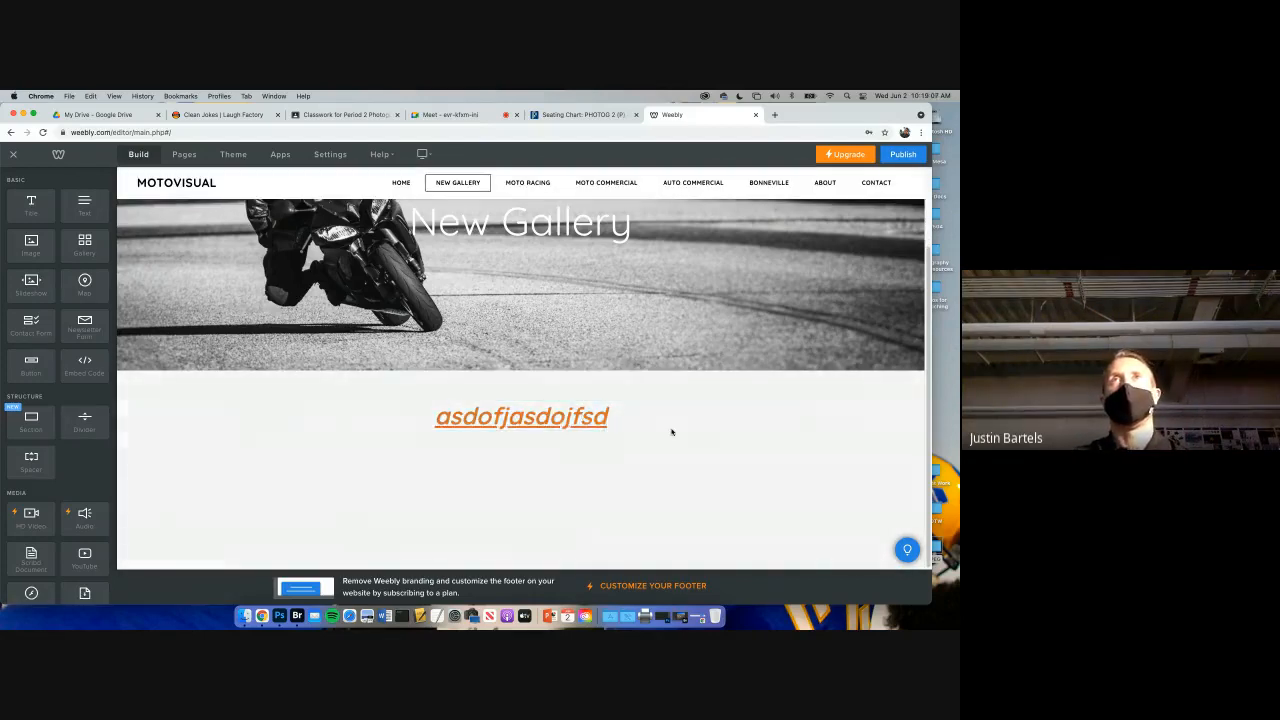
click(797, 402)
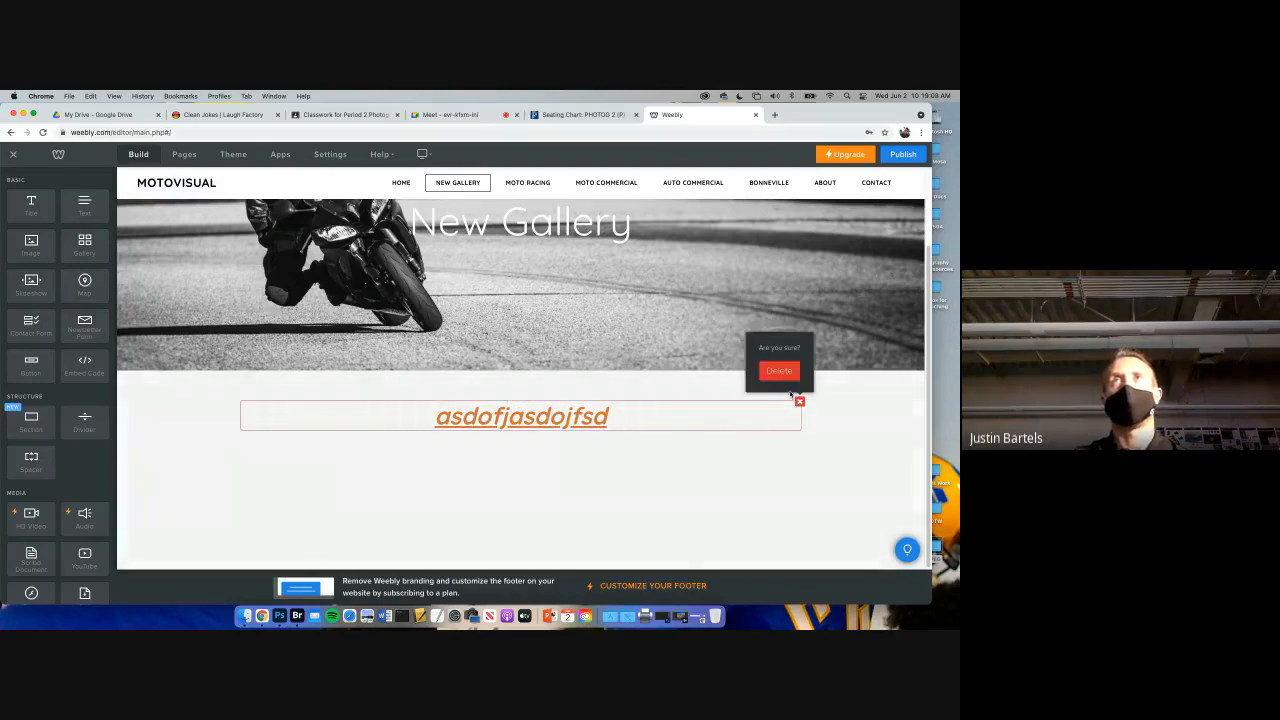
click(785, 378)
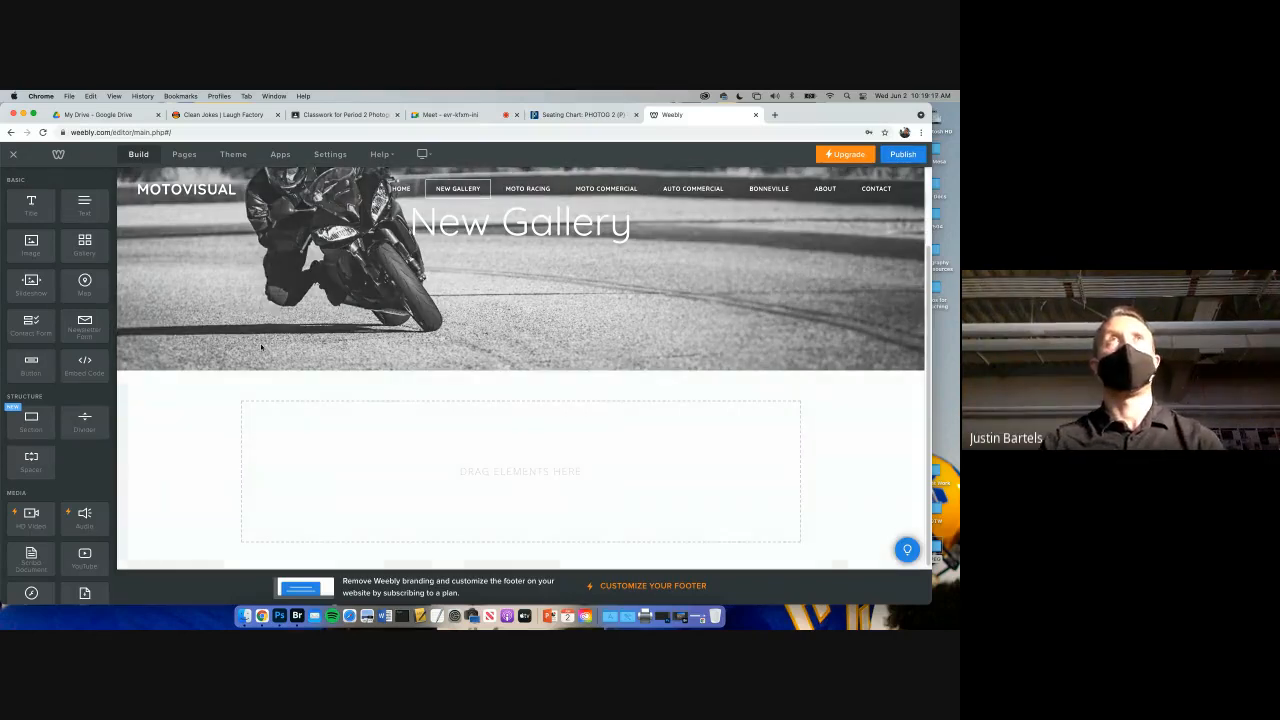
- Add an image gallery to the empty New Gallery section, then switch to Adobe Bridge
drag(84, 245, 455, 447)
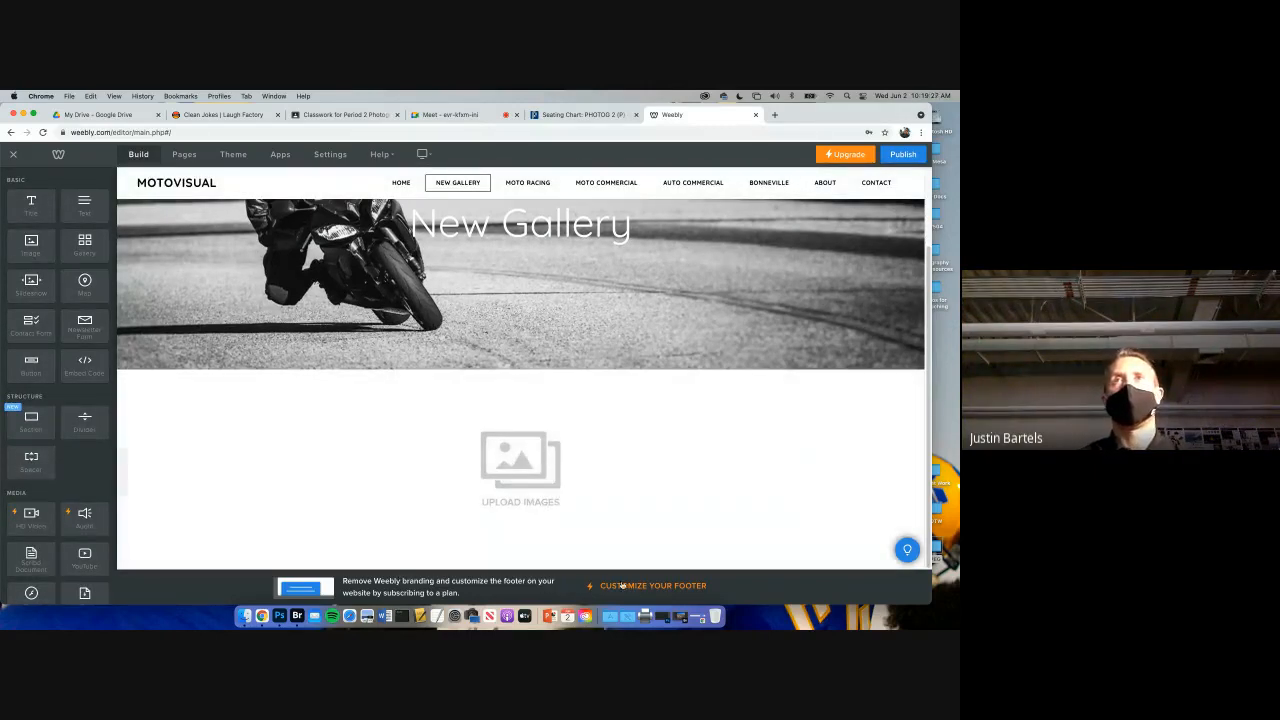
click(680, 616)
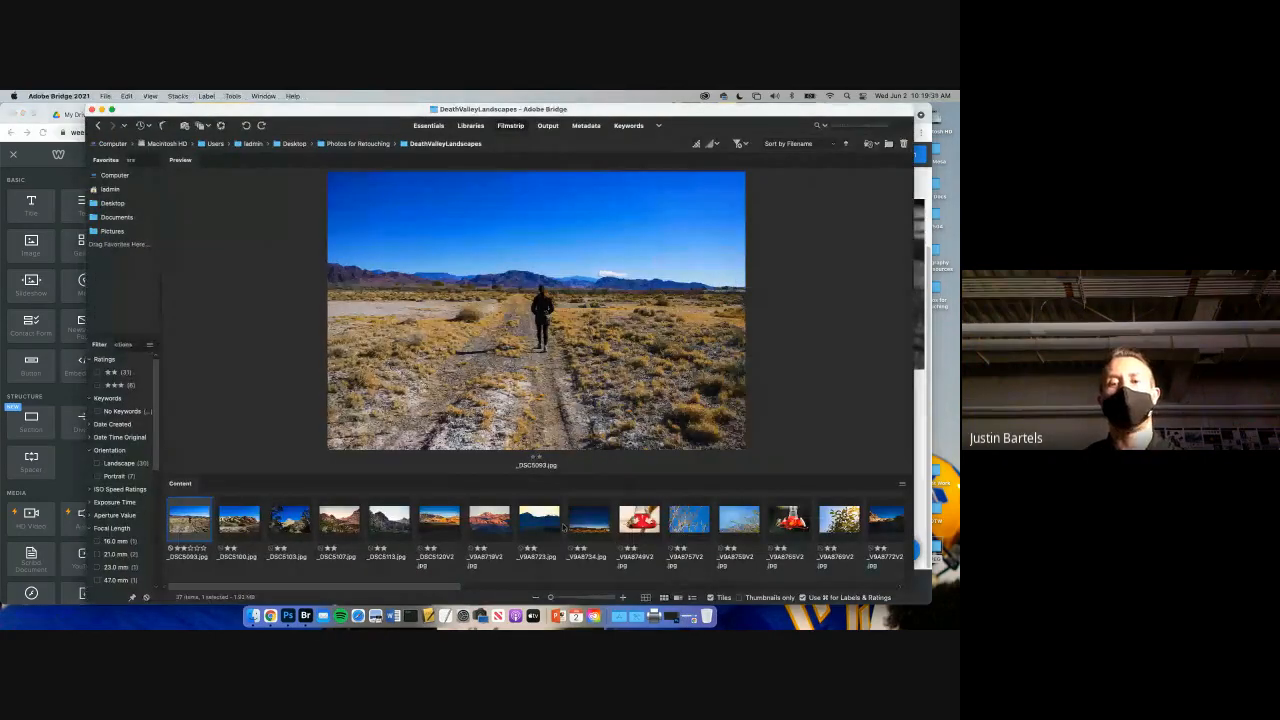
- Preview the landscape photos, then select ten of them starting from _DSC5093
key(space)
key(Right)
key(Right)
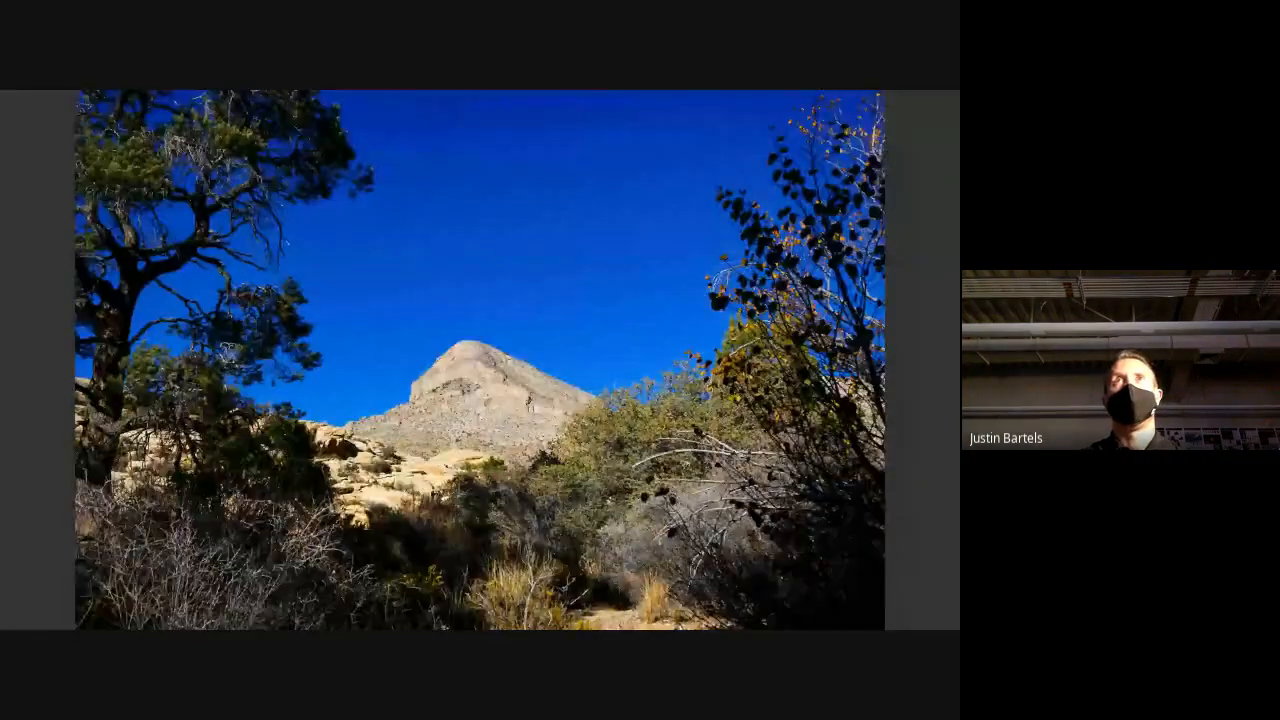
key(Right)
key(Right)
key(Right)
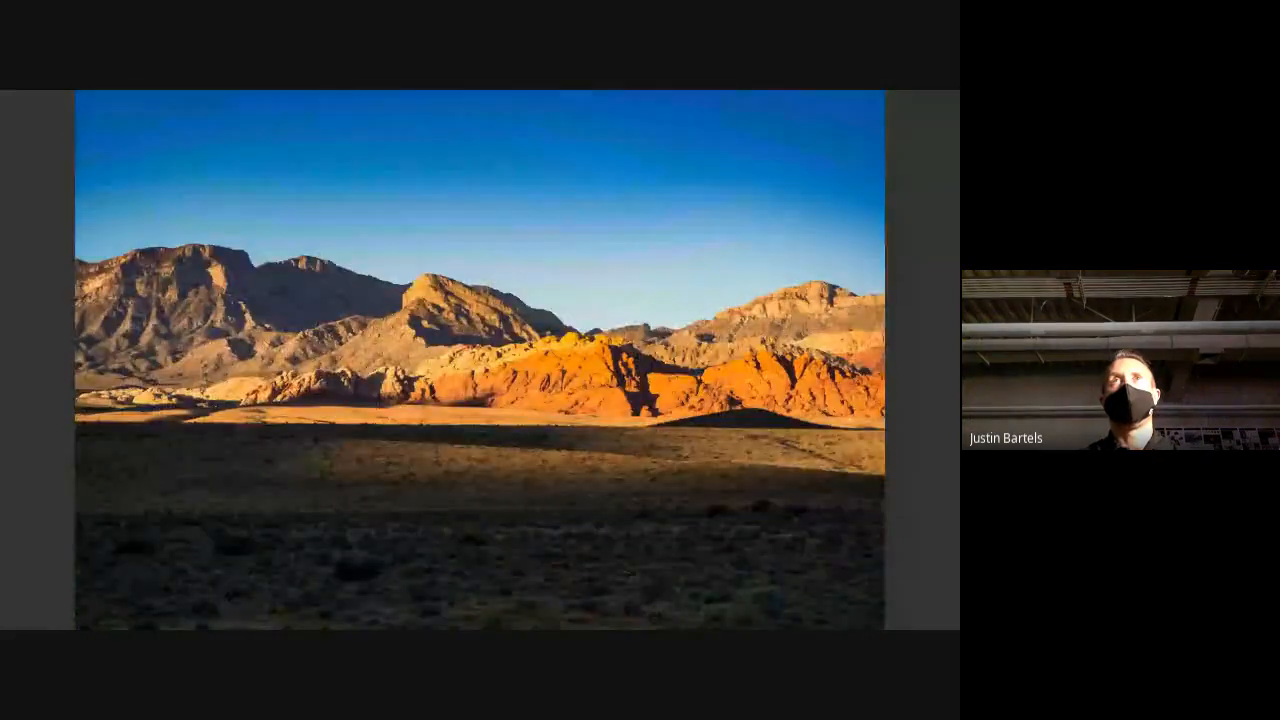
key(Right)
key(Right)
key(Escape)
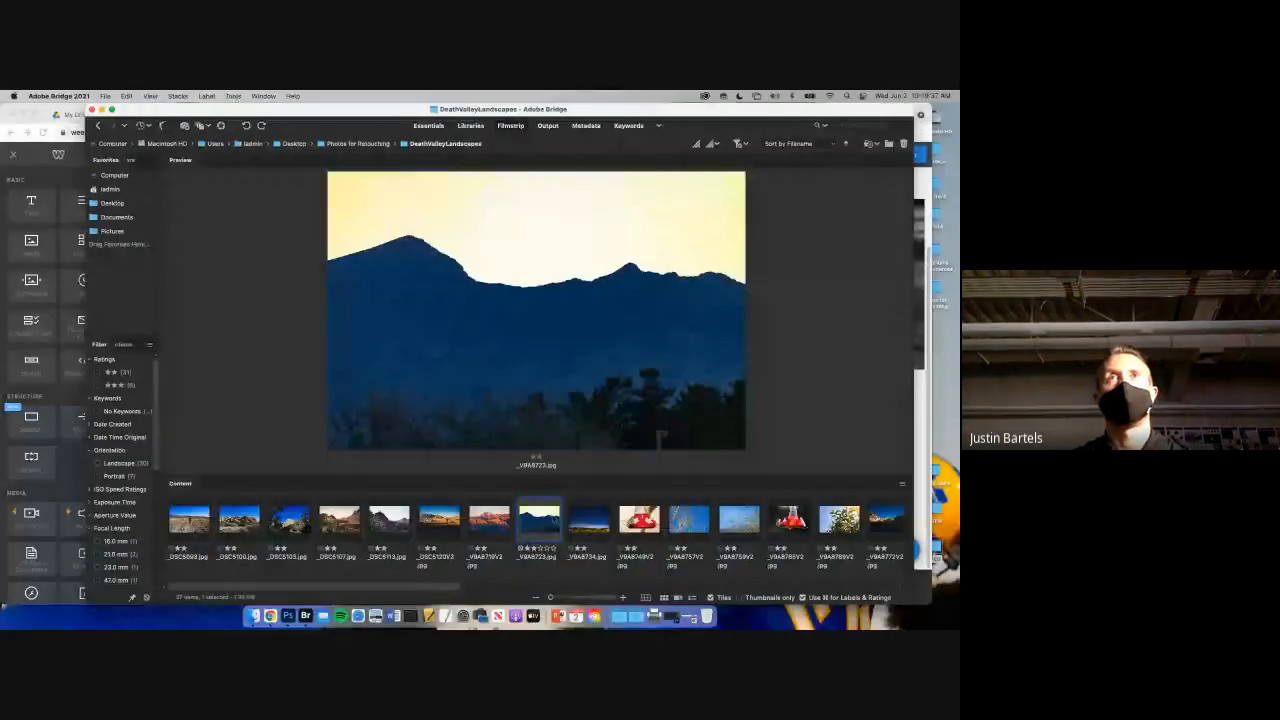
click(190, 522)
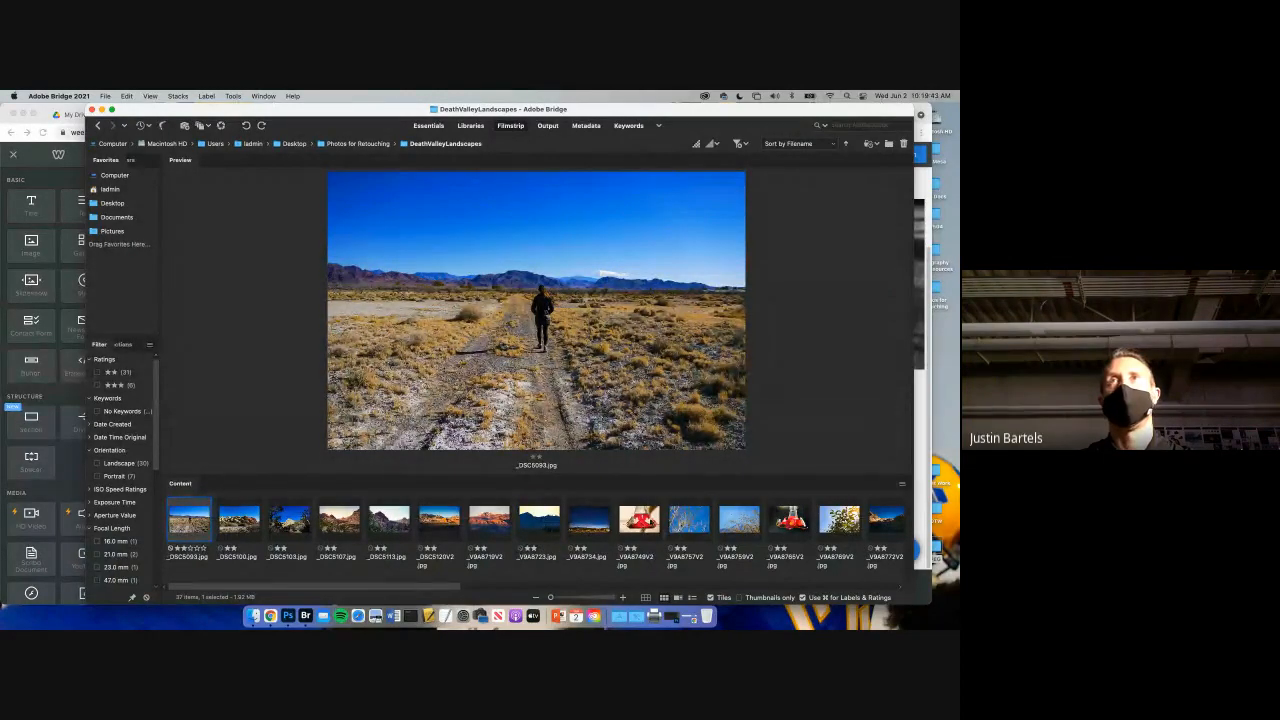
shift+click(639, 520)
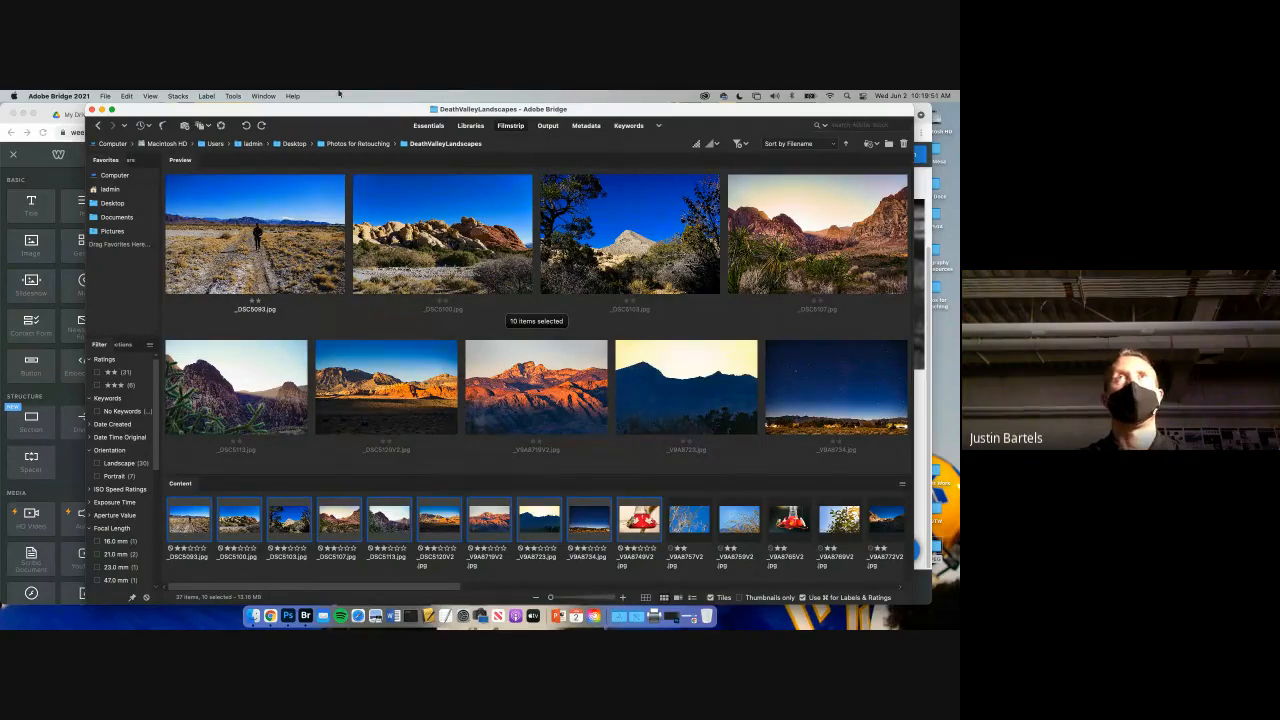
- Send the ten selected photos to Photoshop's Image Processor from Bridge's Tools menu
click(234, 96)
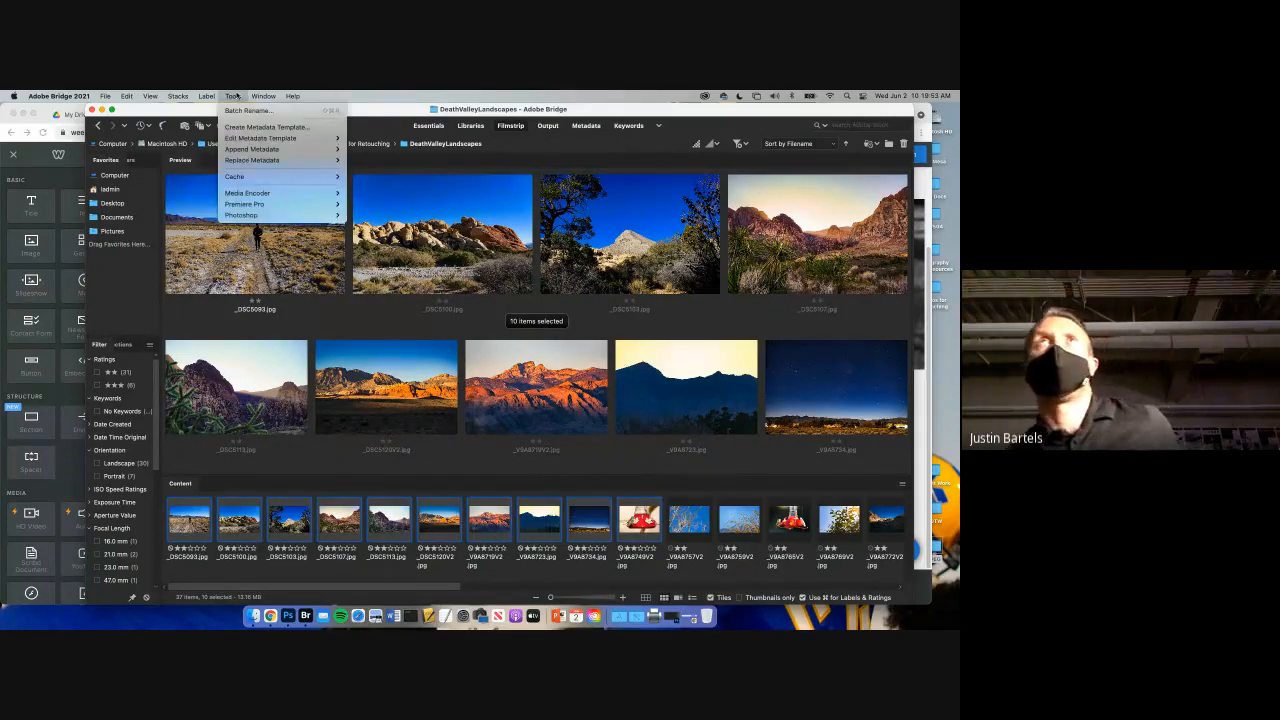
mouse_move(343, 215)
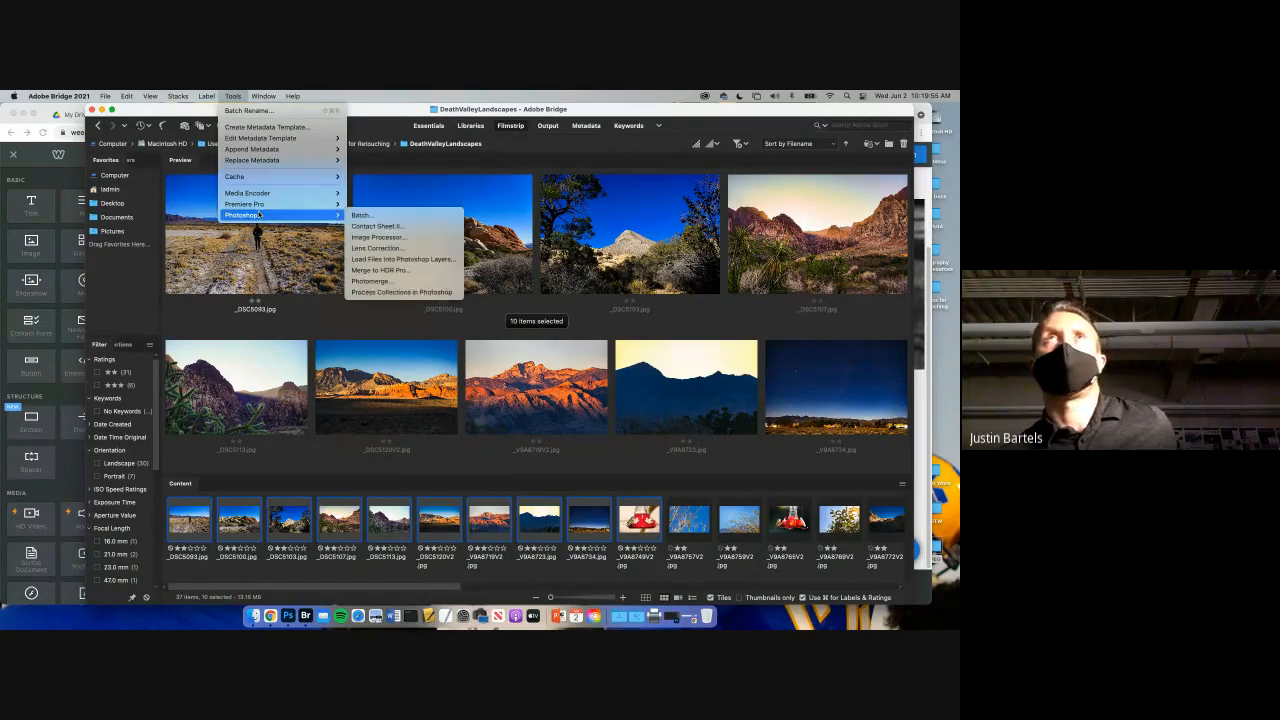
click(386, 238)
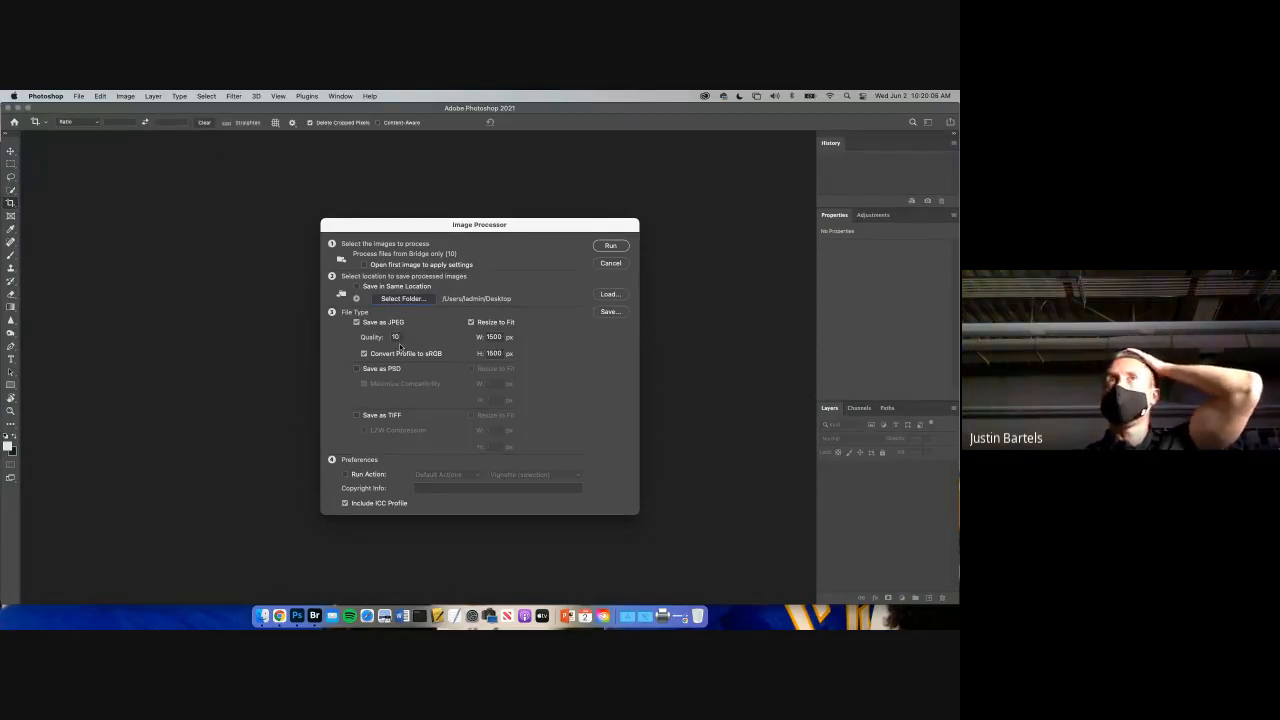
- Keep the Desktop as destination, resize to fit 1500 × 1500 px, and run the batch
click(403, 298)
click(638, 461)
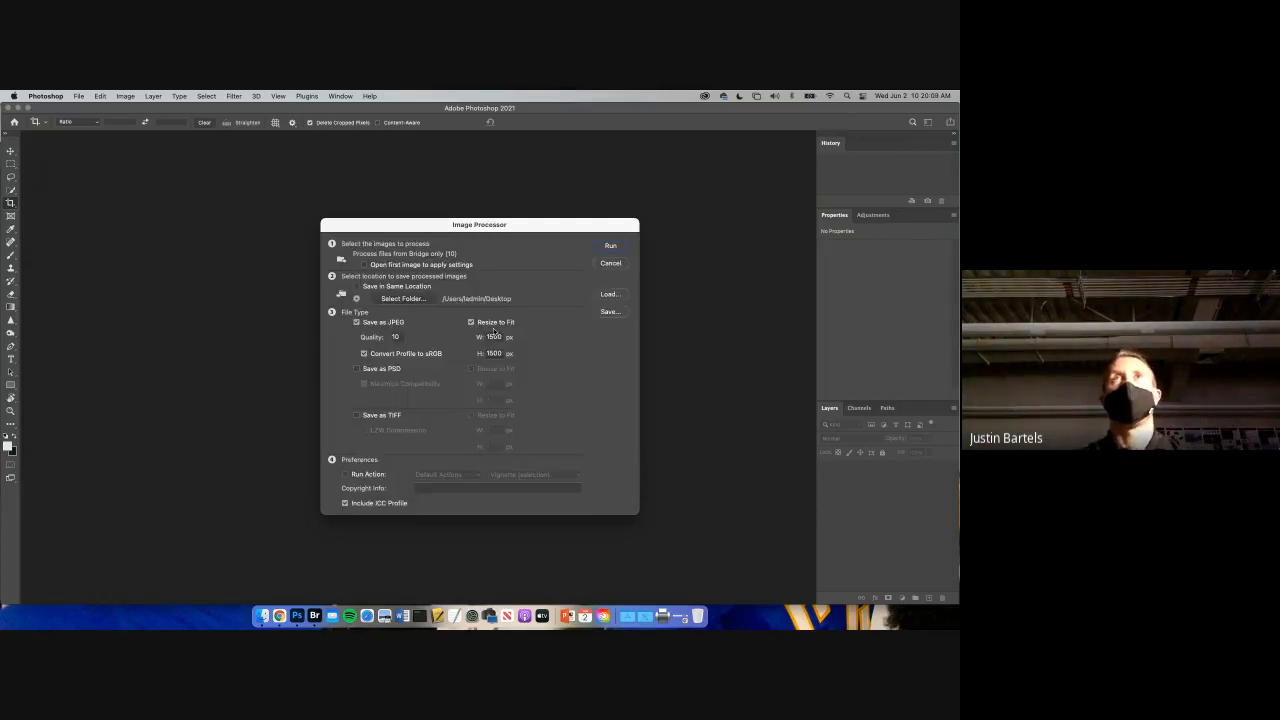
drag(502, 337, 453, 333)
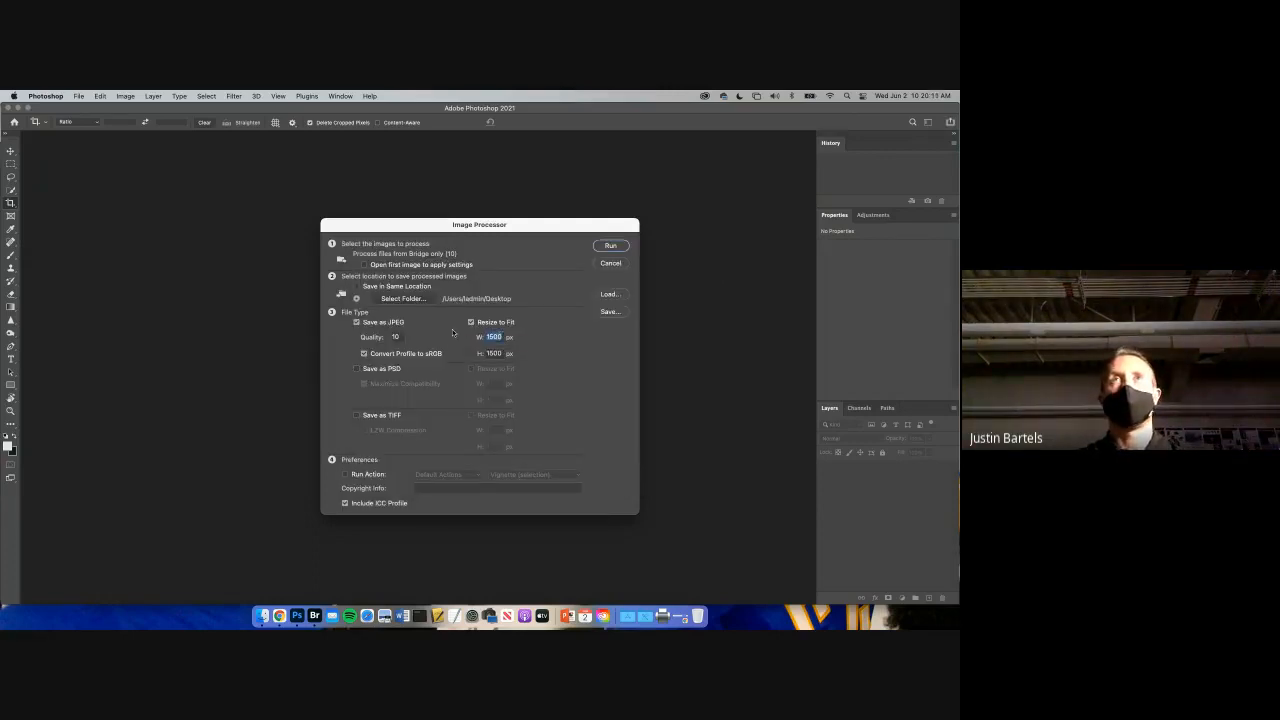
text(1500)
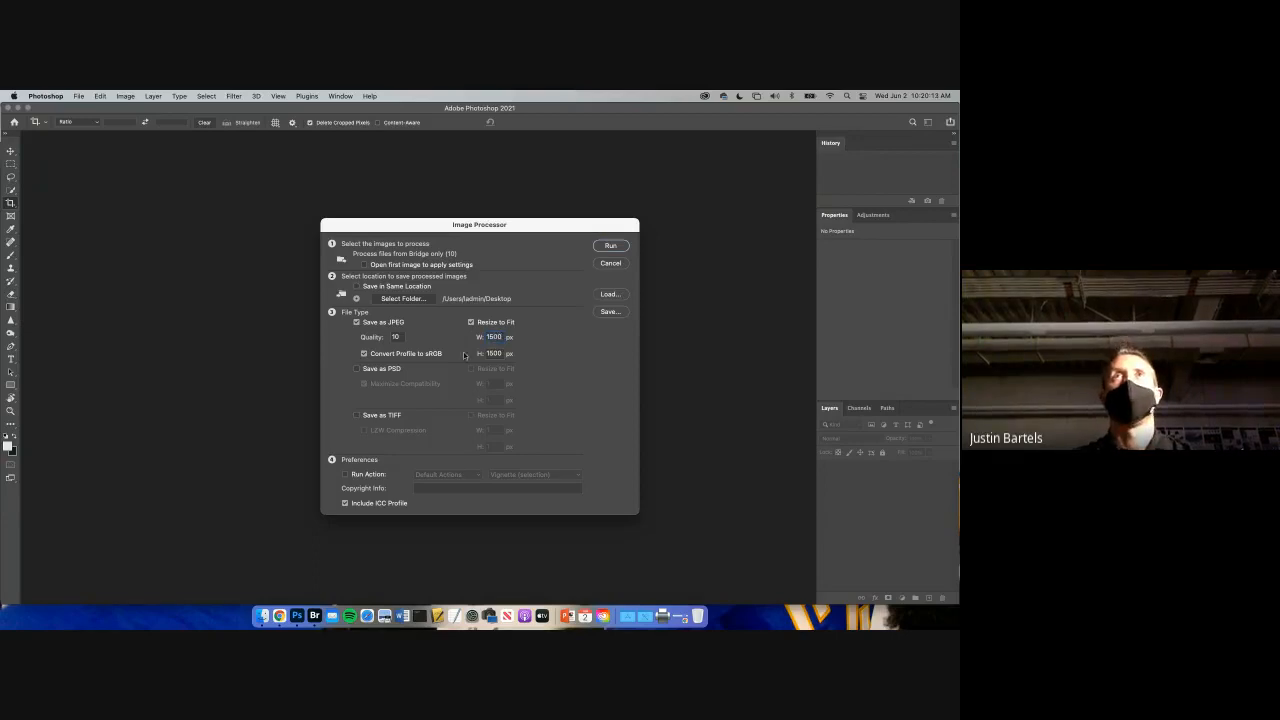
drag(502, 349, 452, 341)
text(1)
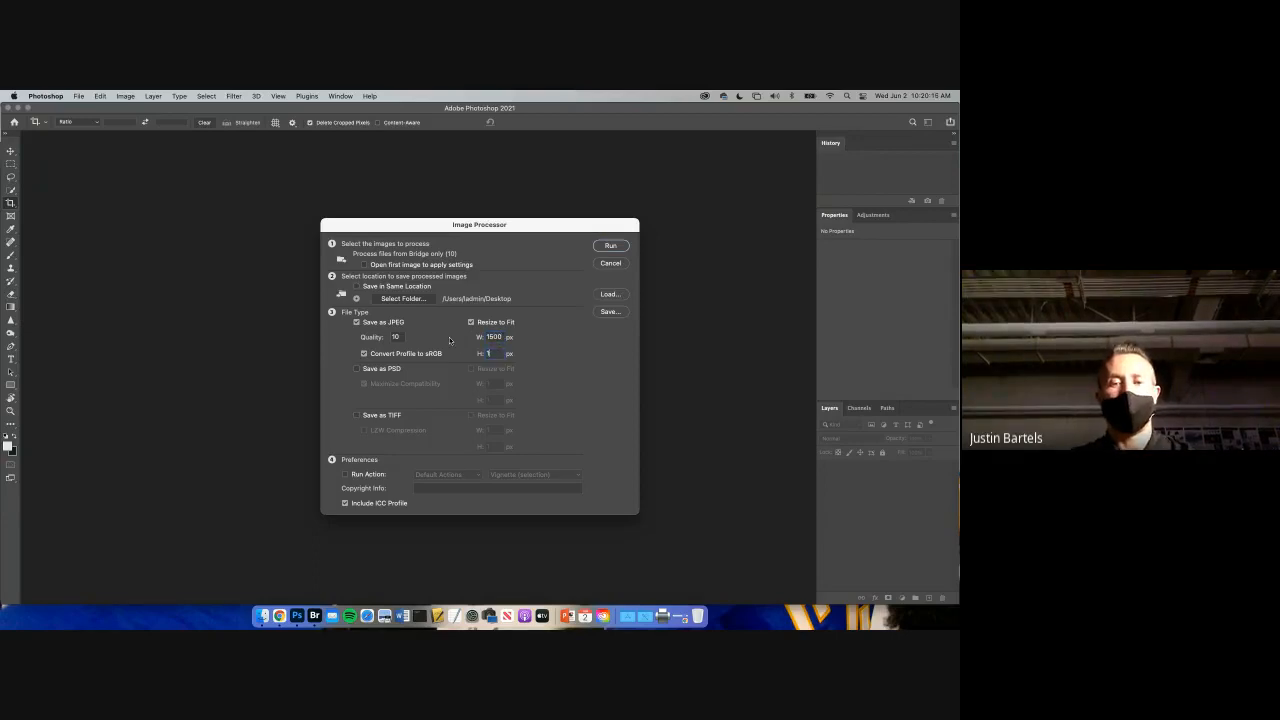
text(500)
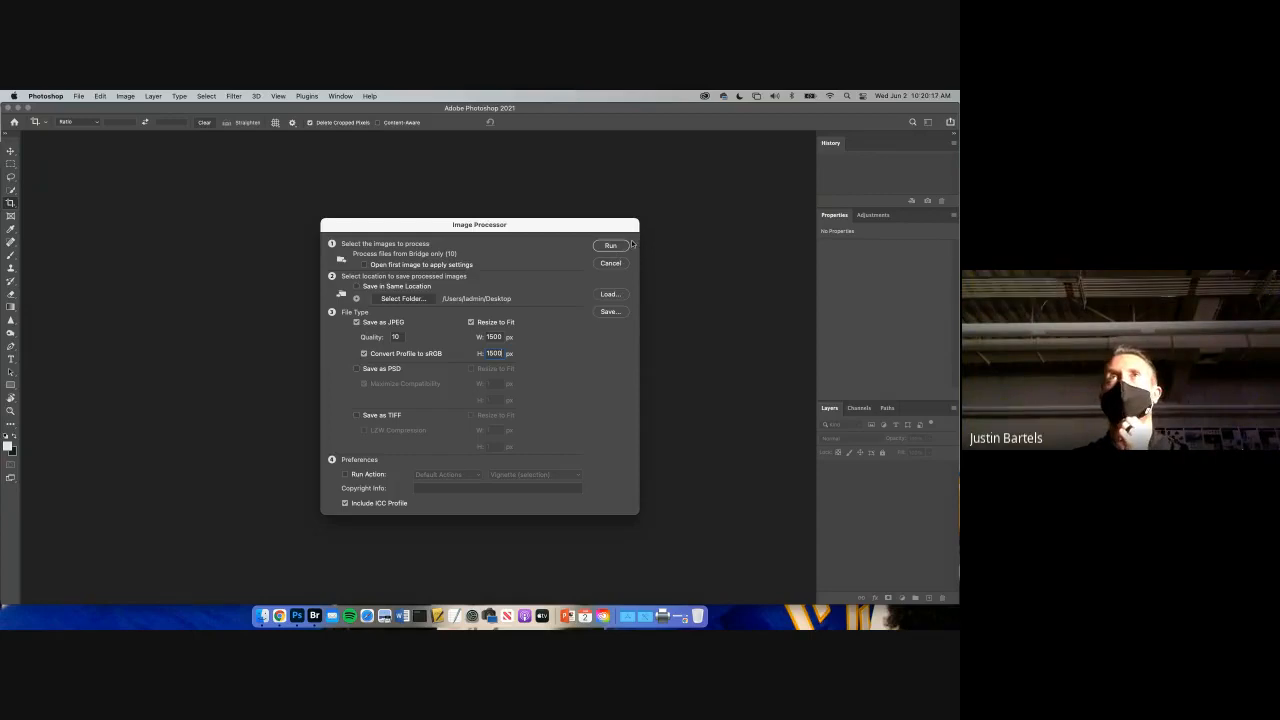
click(611, 245)
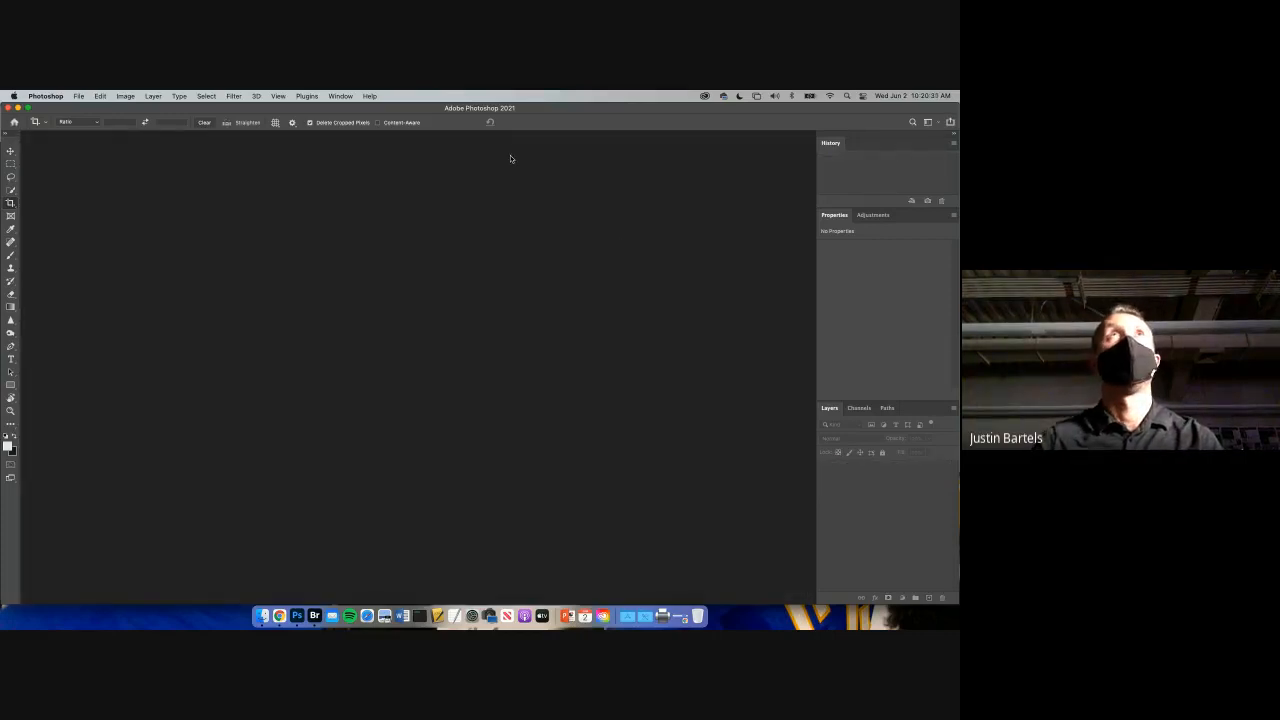
- Check the ten resized photos in Bridge's Desktop JPEG folder, then return to Weebly
click(315, 618)
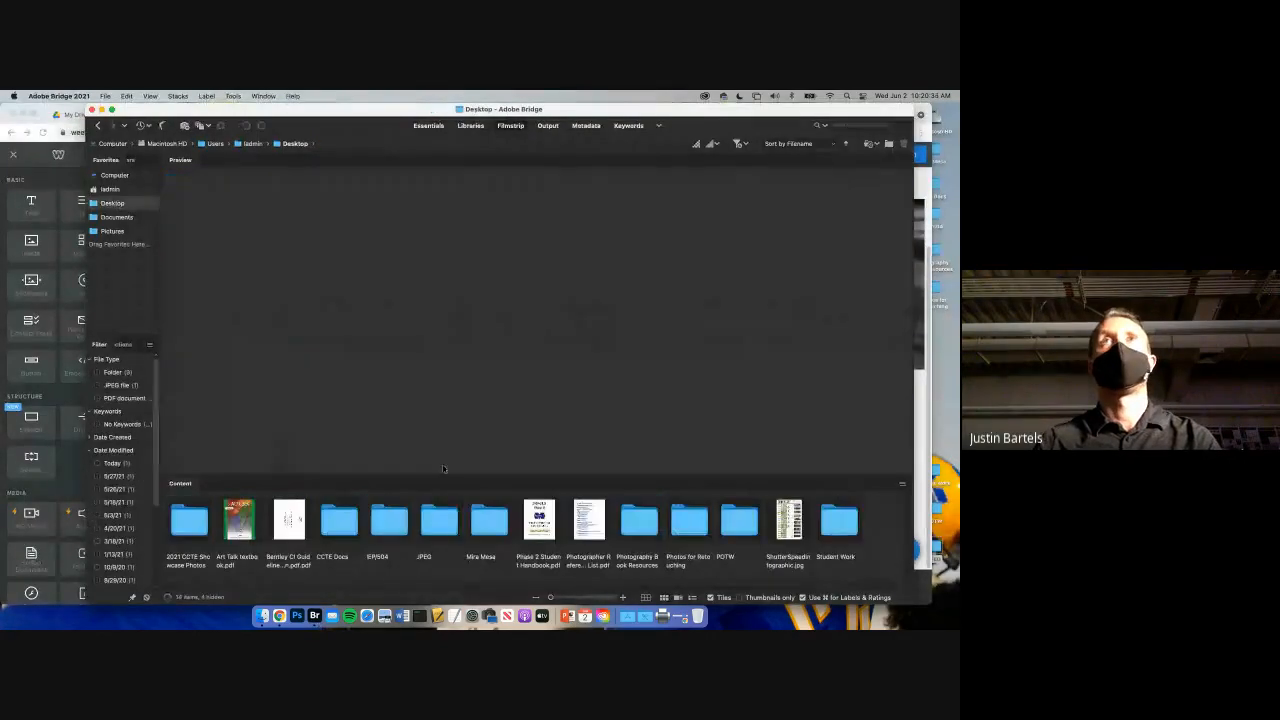
double_click(439, 520)
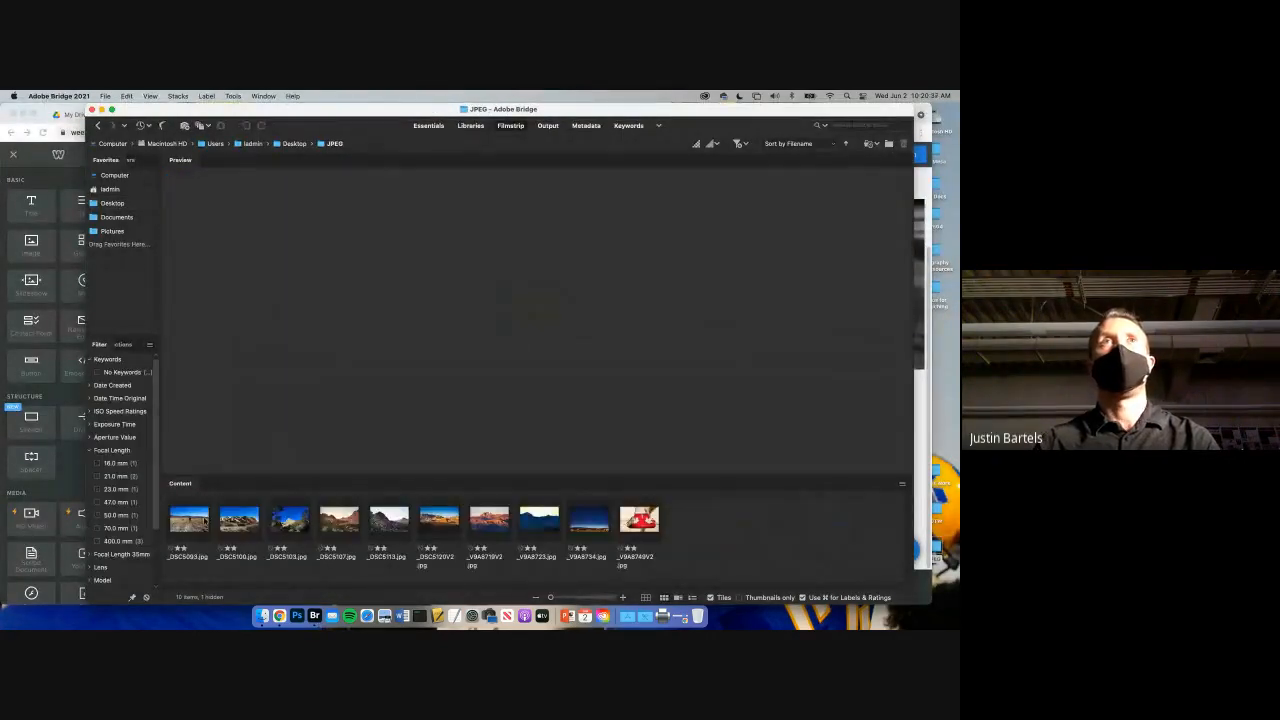
click(204, 521)
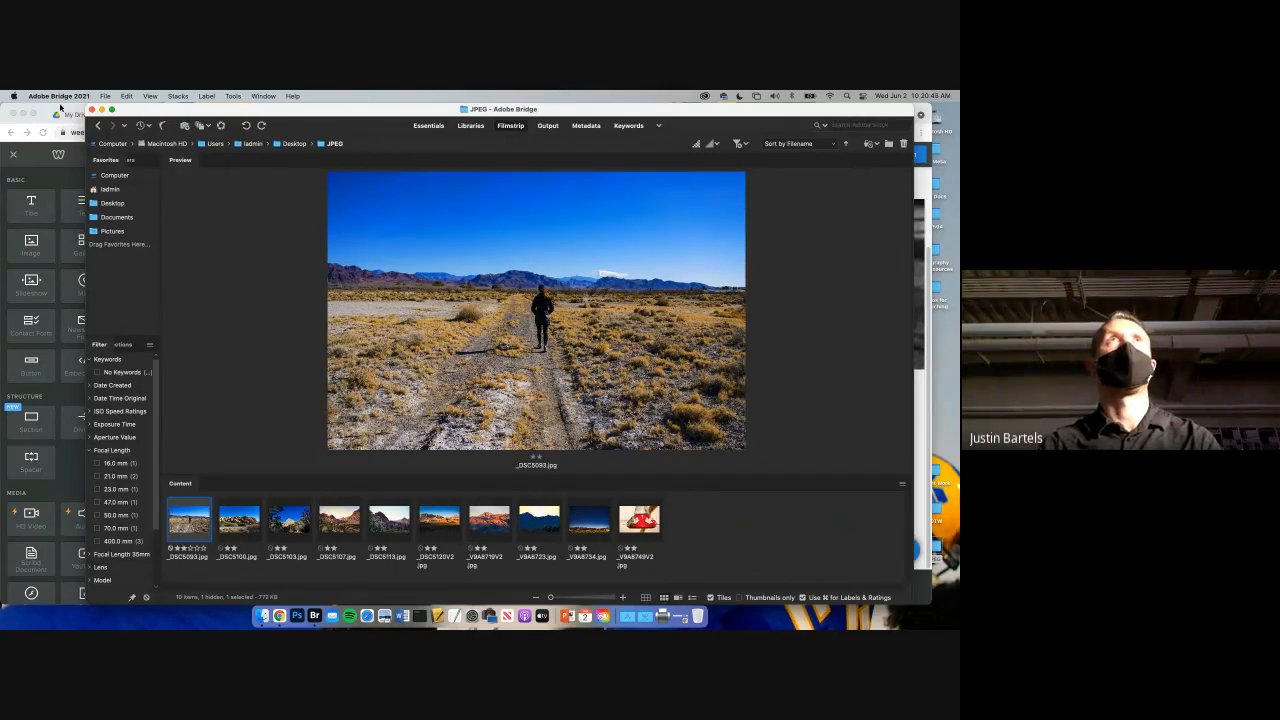
click(59, 110)
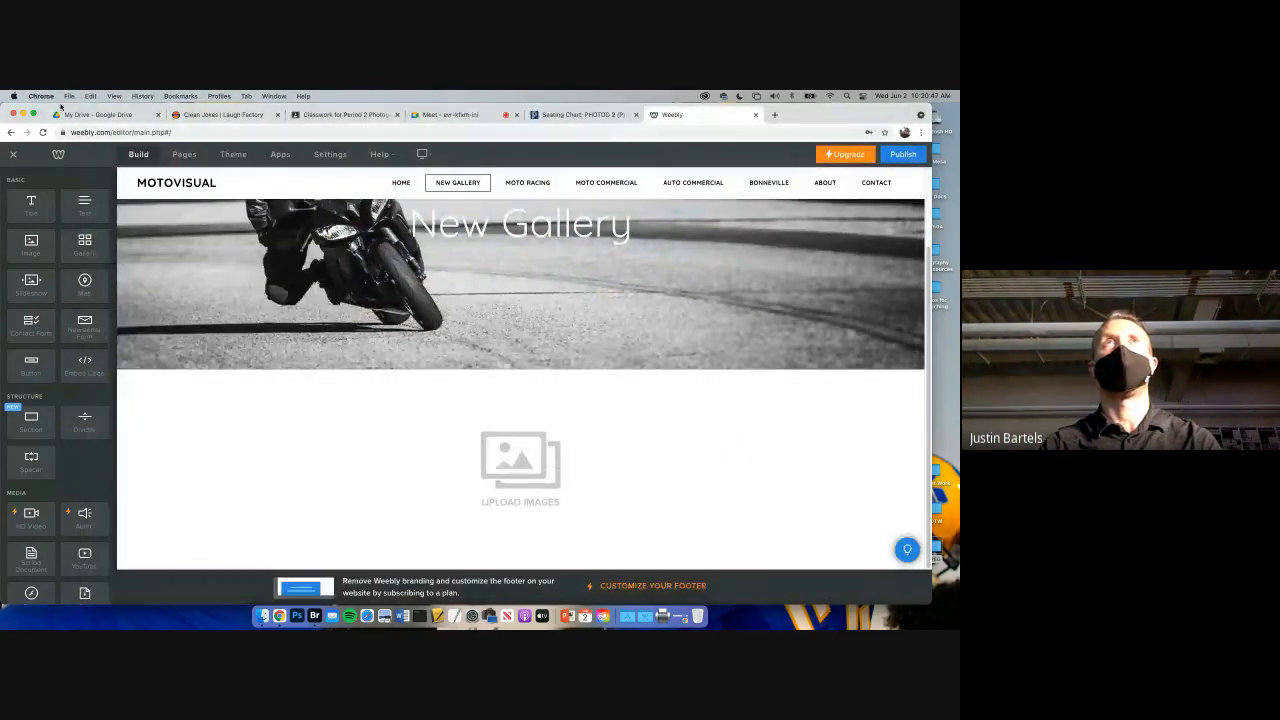
- Upload all ten JPEG photos from the JPEG folder into the empty gallery
click(517, 475)
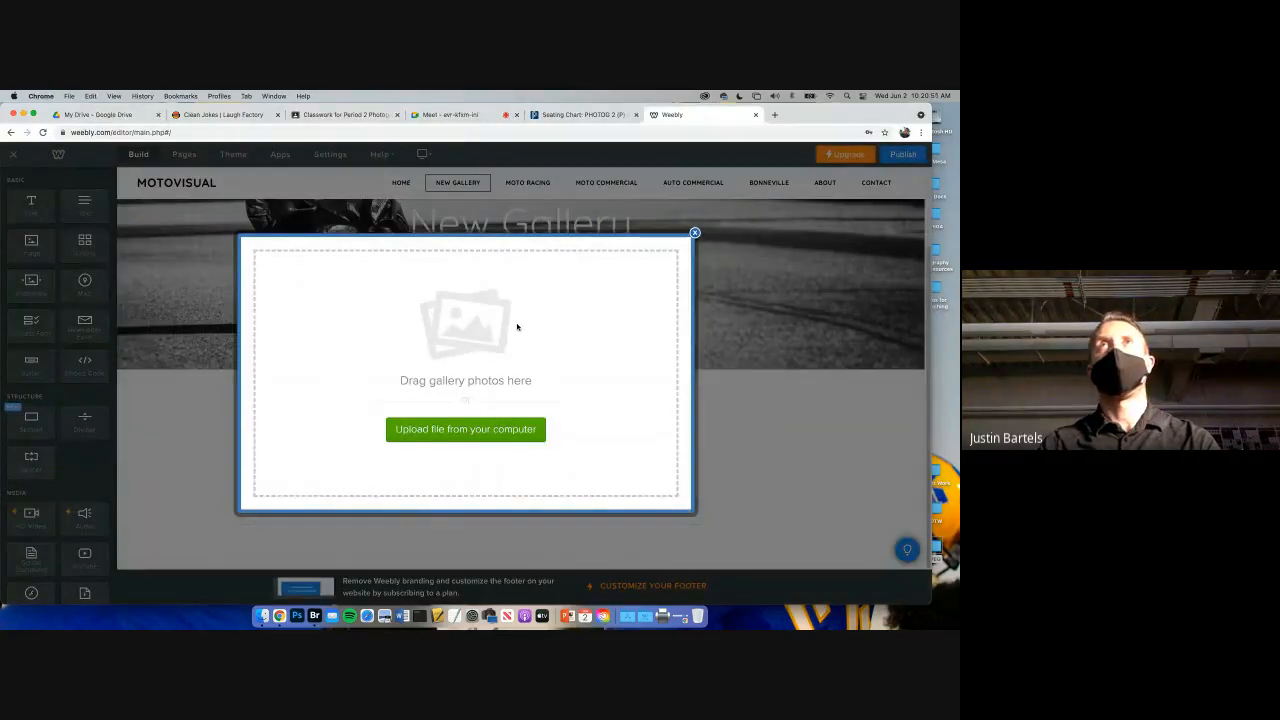
click(465, 430)
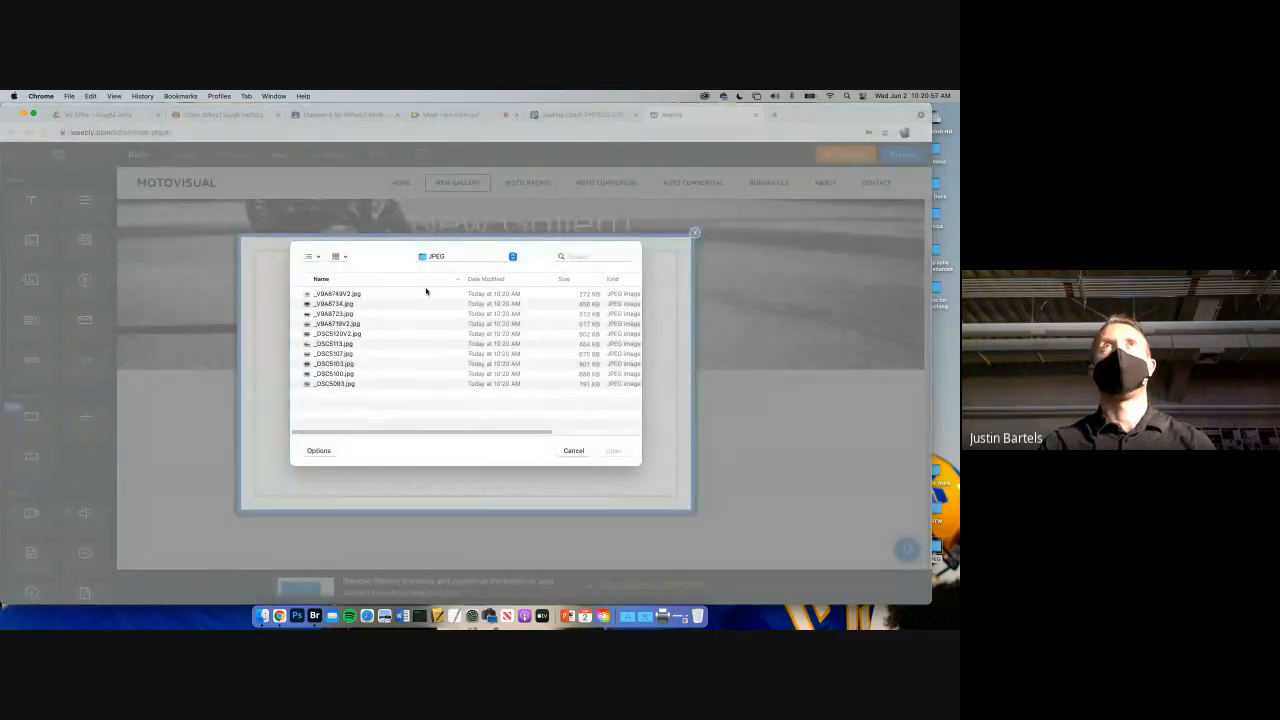
click(424, 294)
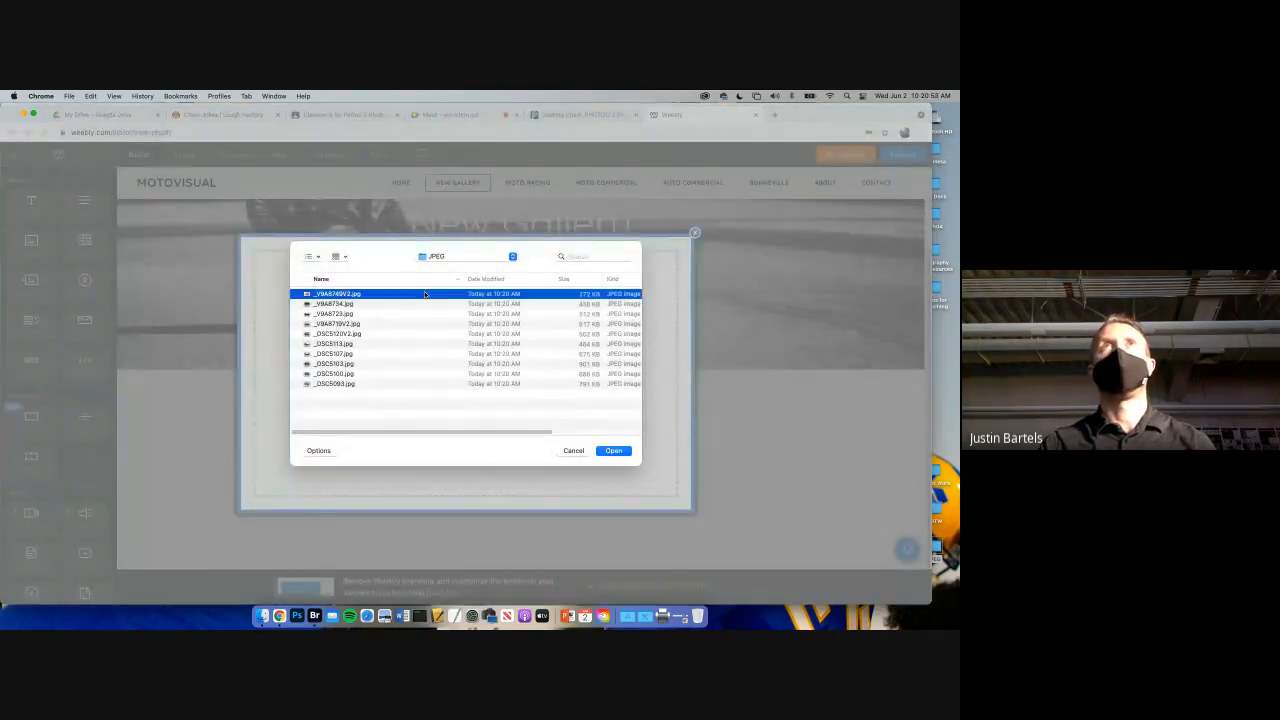
shift+click(407, 383)
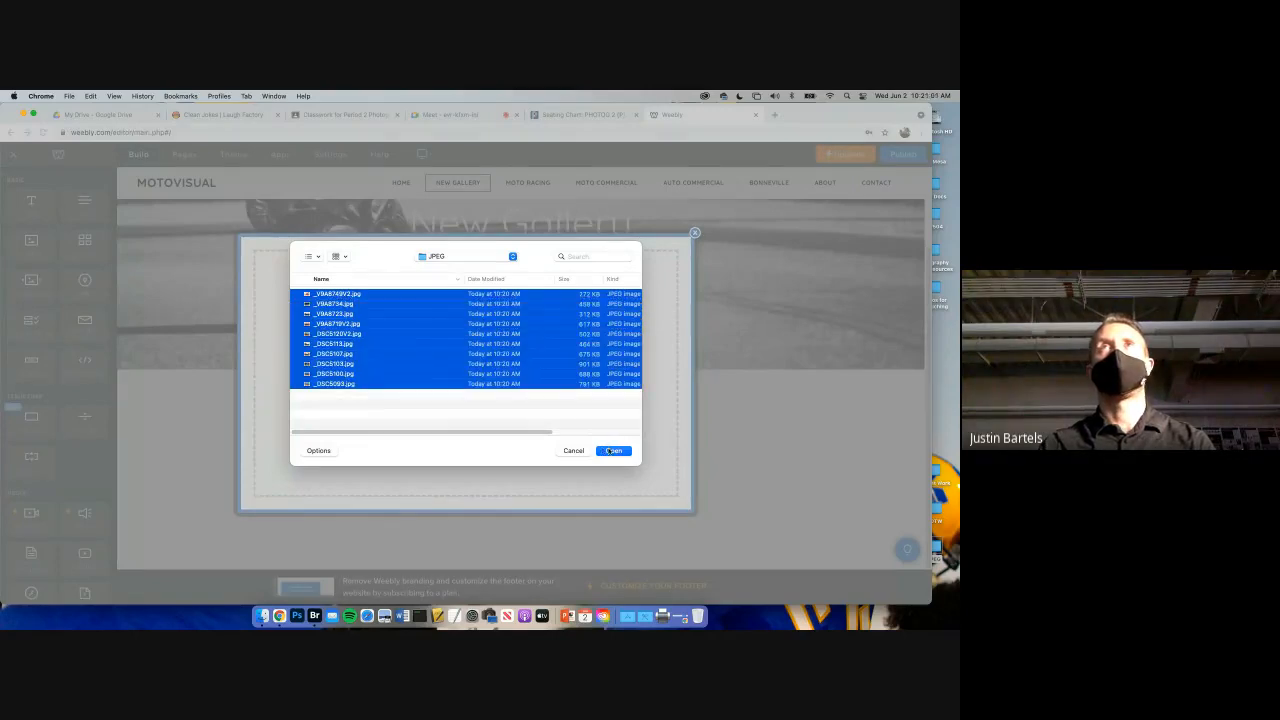
click(611, 451)
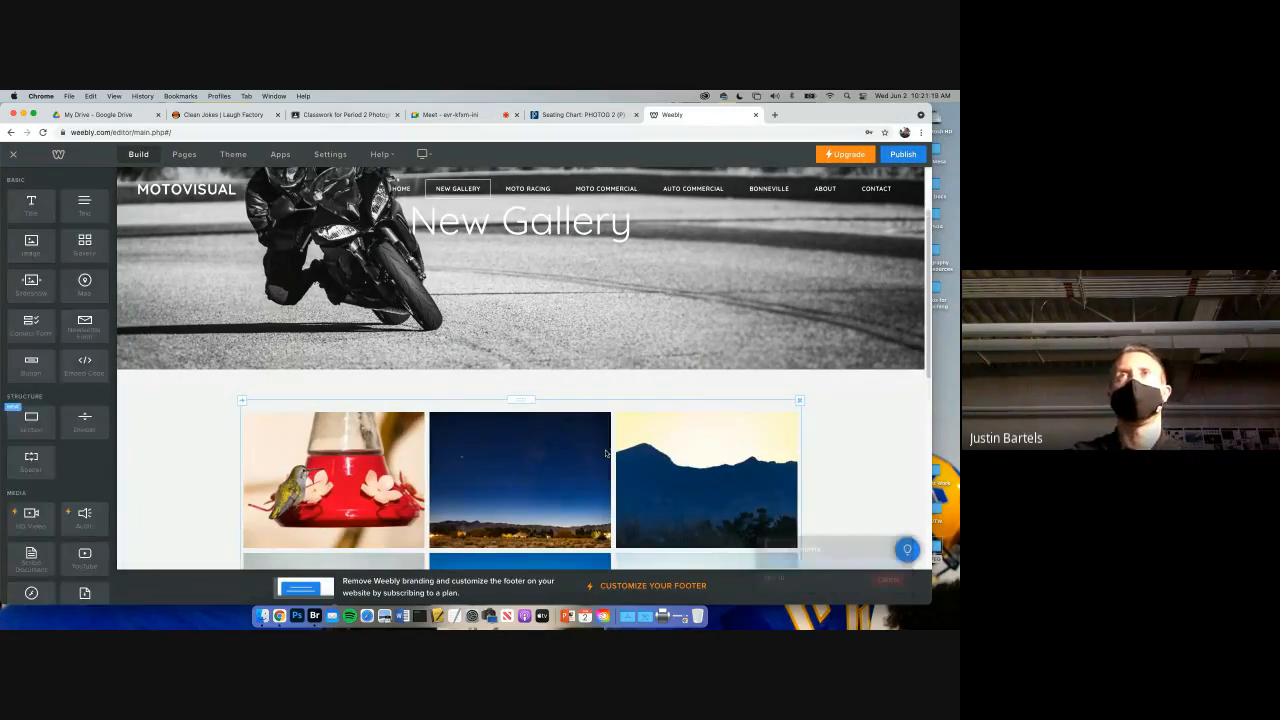
scroll(540, 400, down, 3)
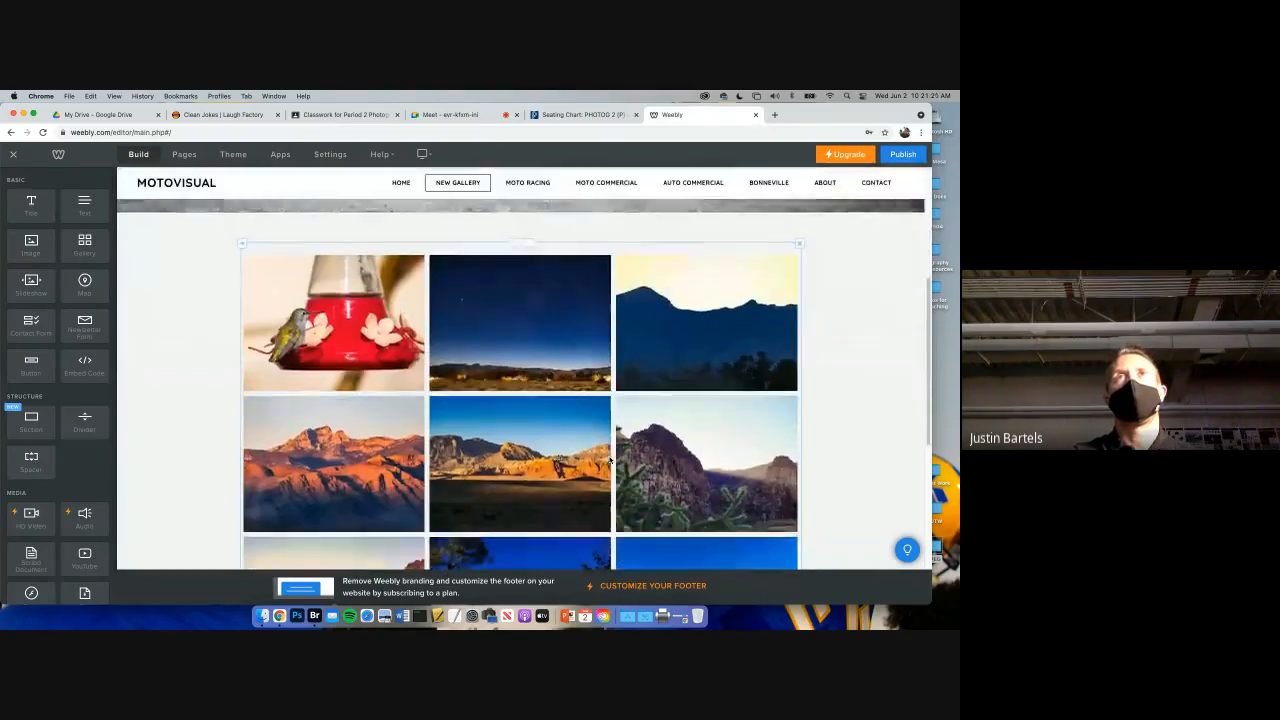
click(505, 355)
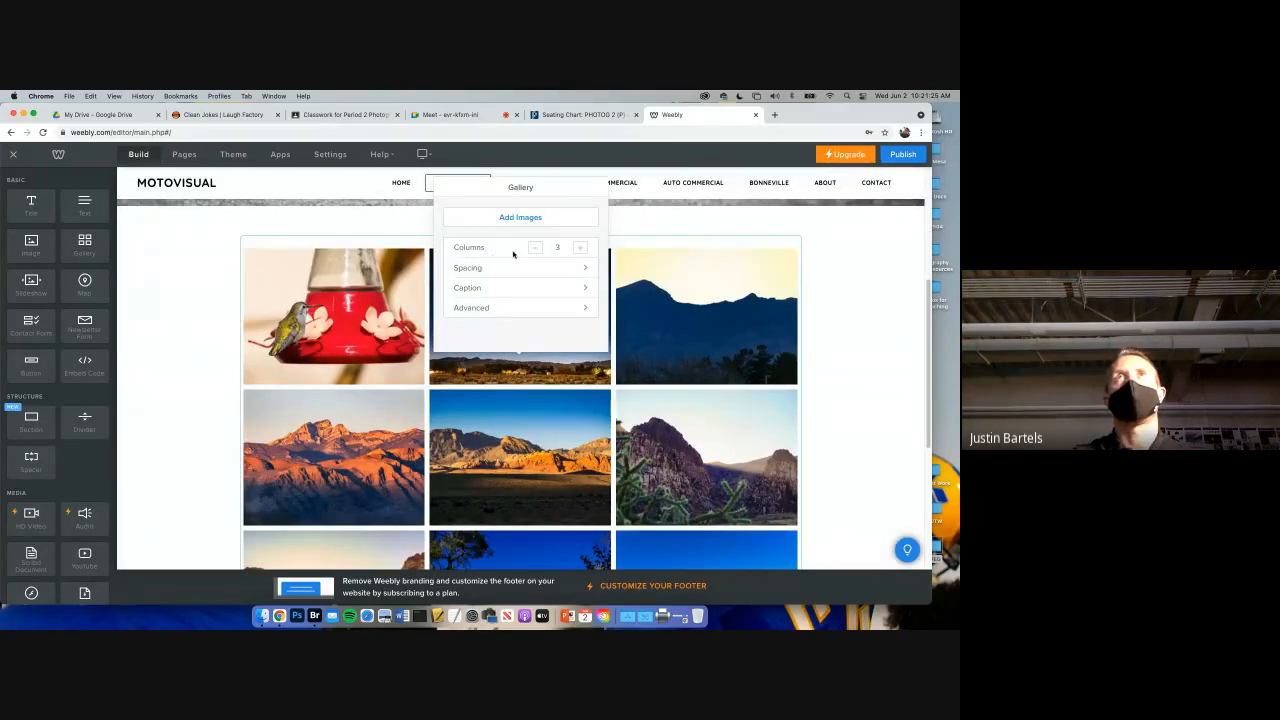
click(579, 247)
click(579, 247)
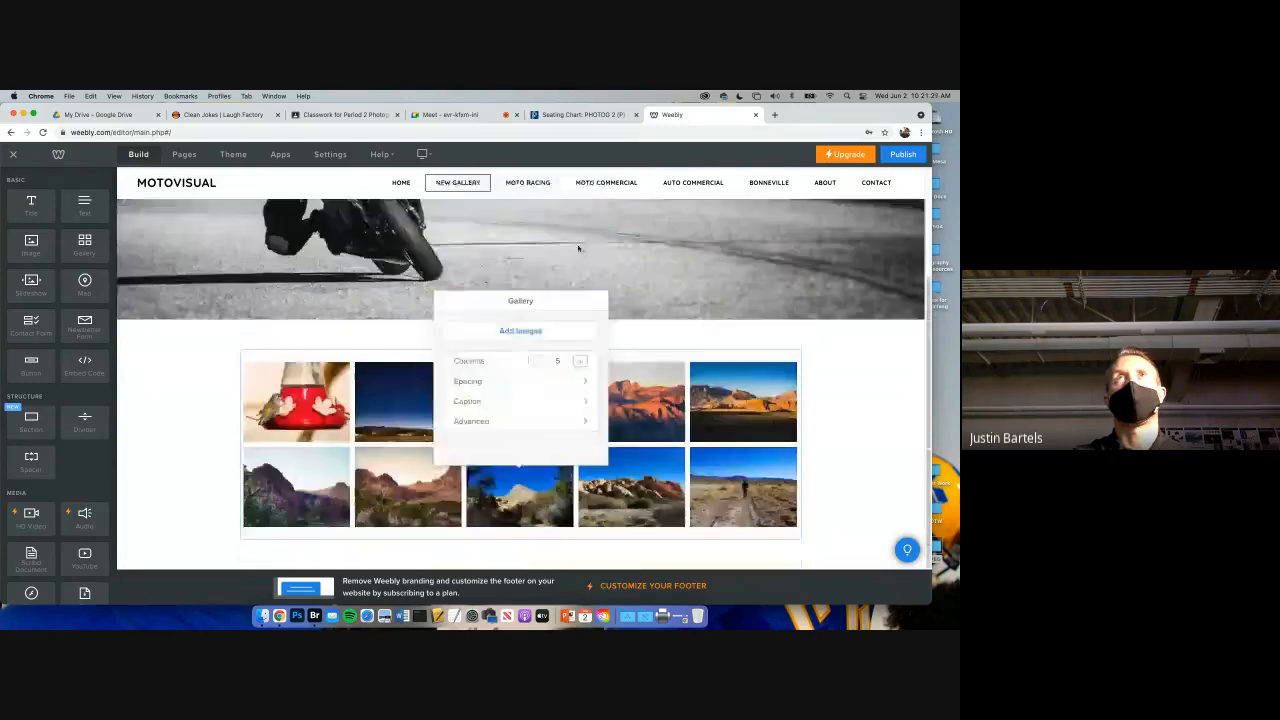
click(535, 248)
click(535, 248)
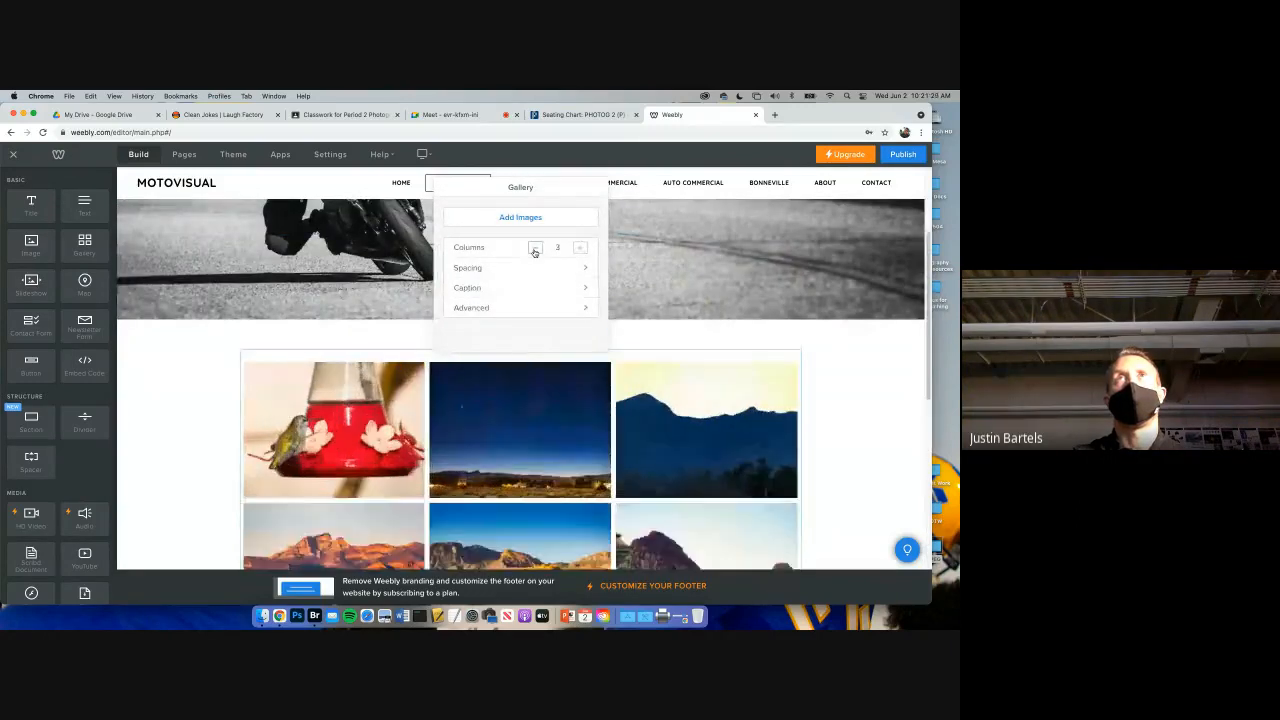
click(535, 248)
click(580, 248)
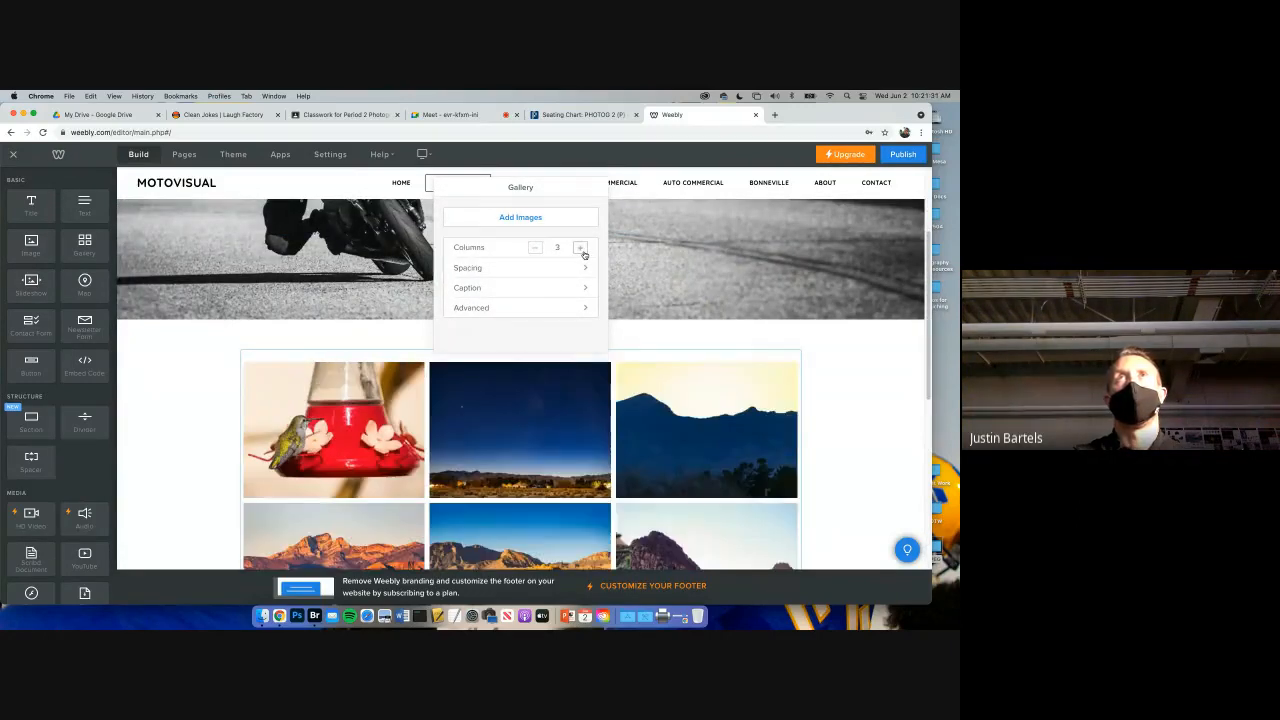
click(572, 267)
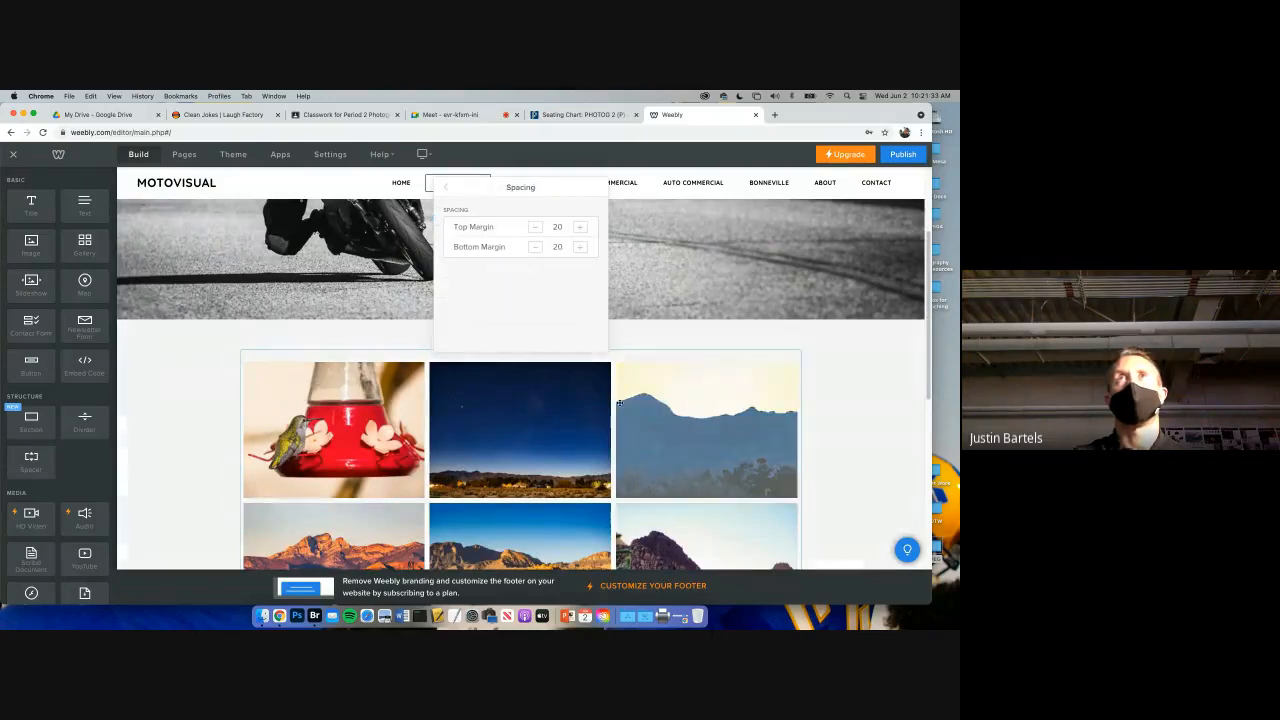
click(446, 188)
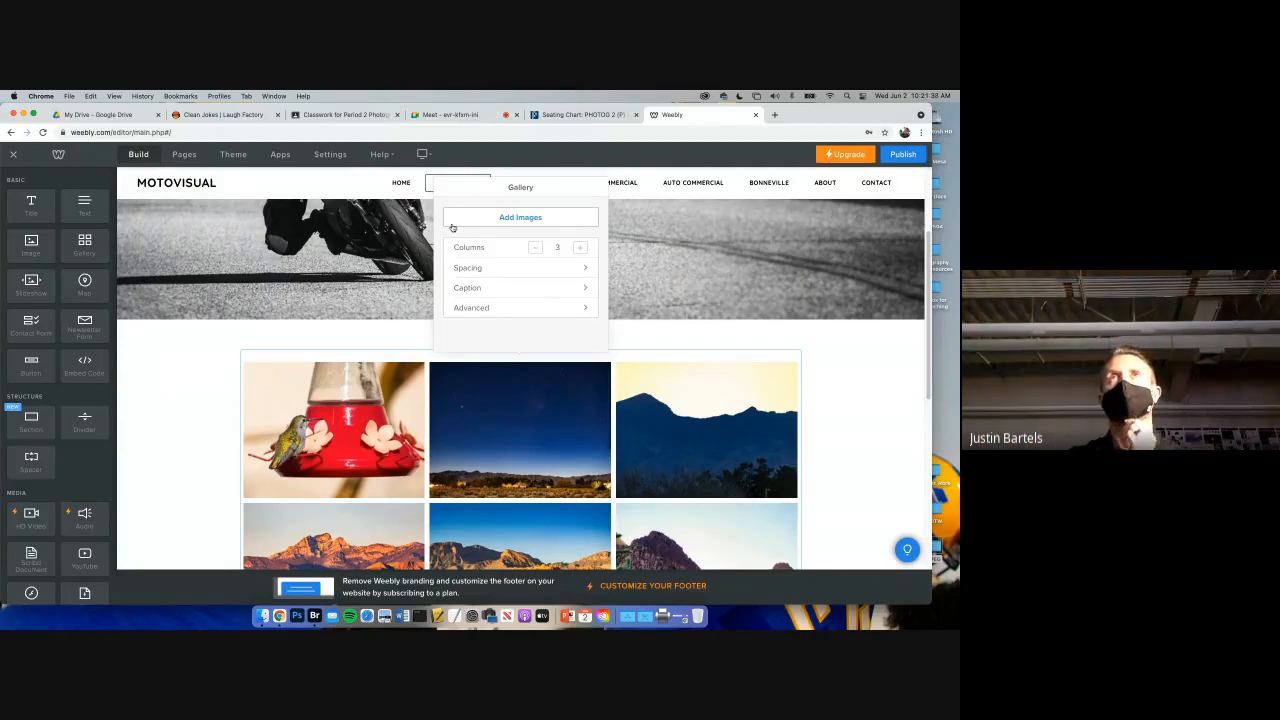
click(876, 340)
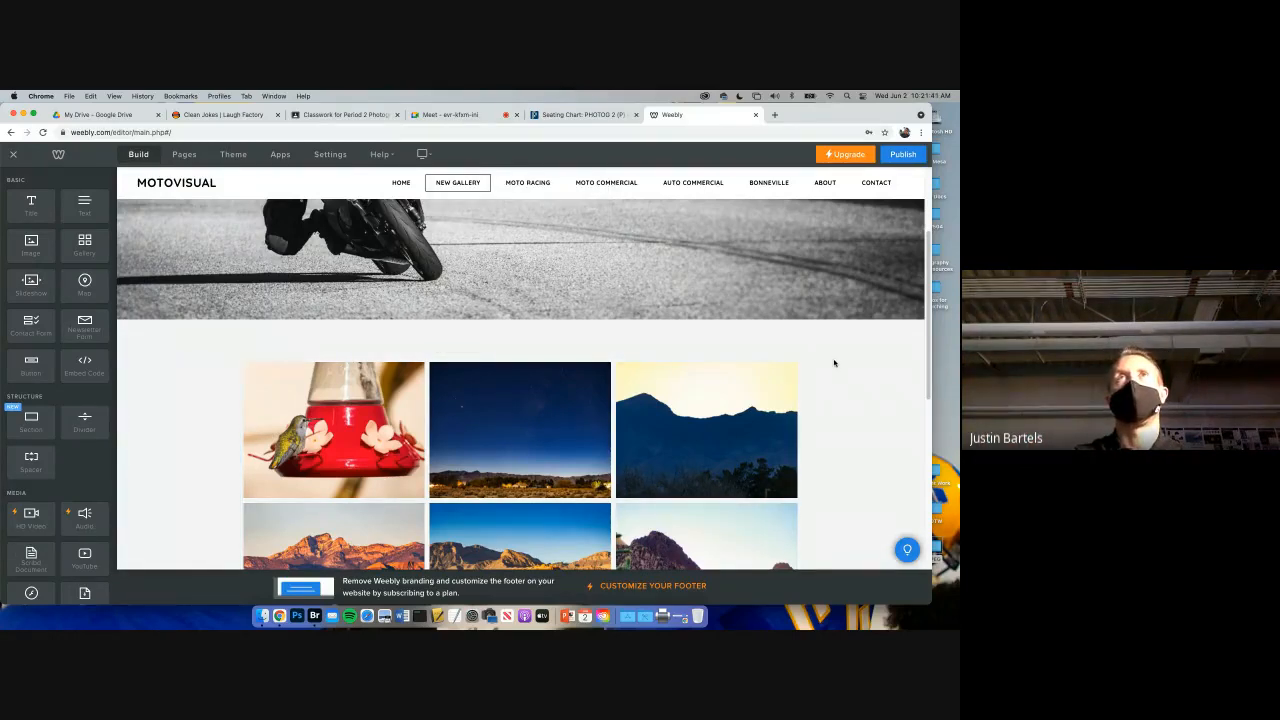
scroll(834, 363, up, 3)
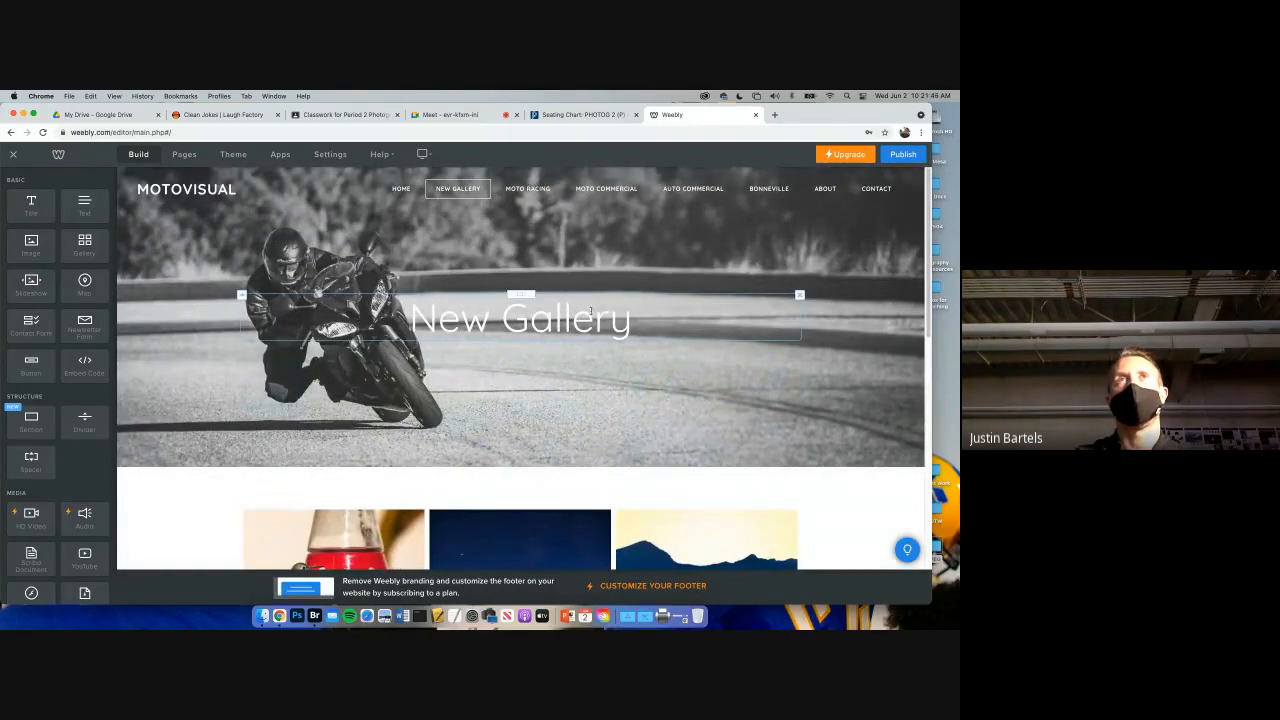
scroll(590, 311, down, 10)
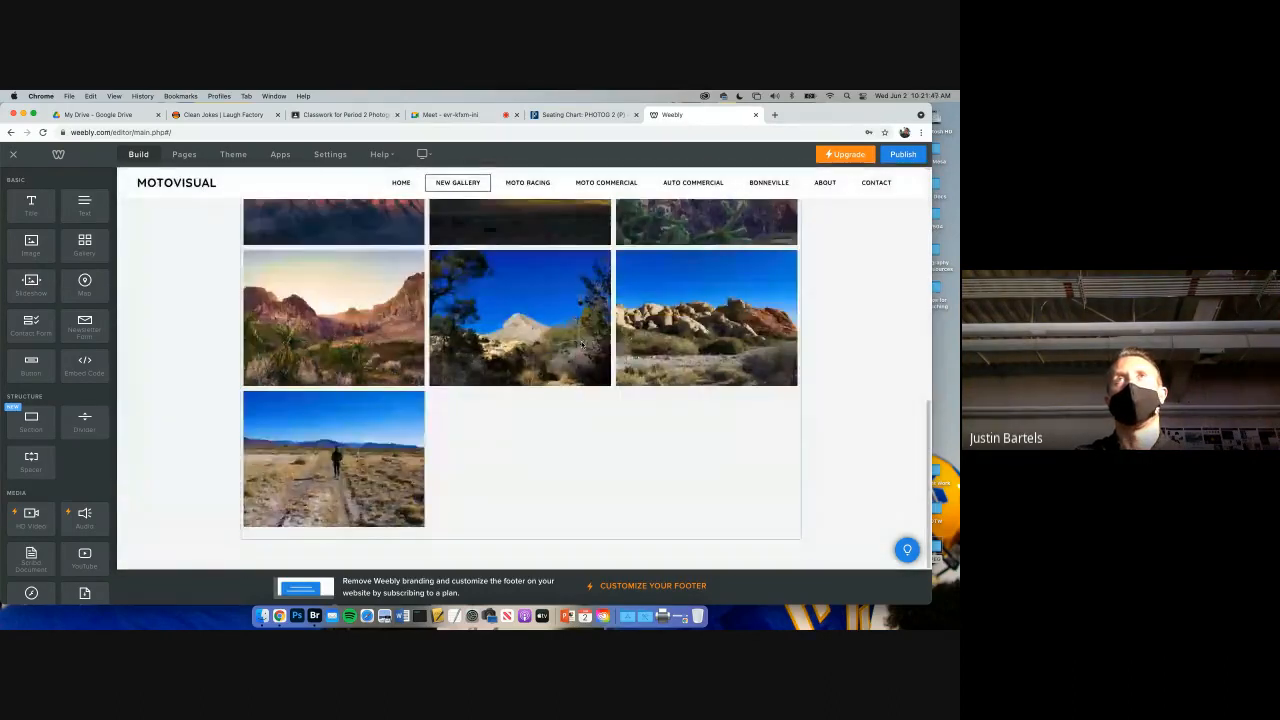
scroll(582, 345, up, 10)
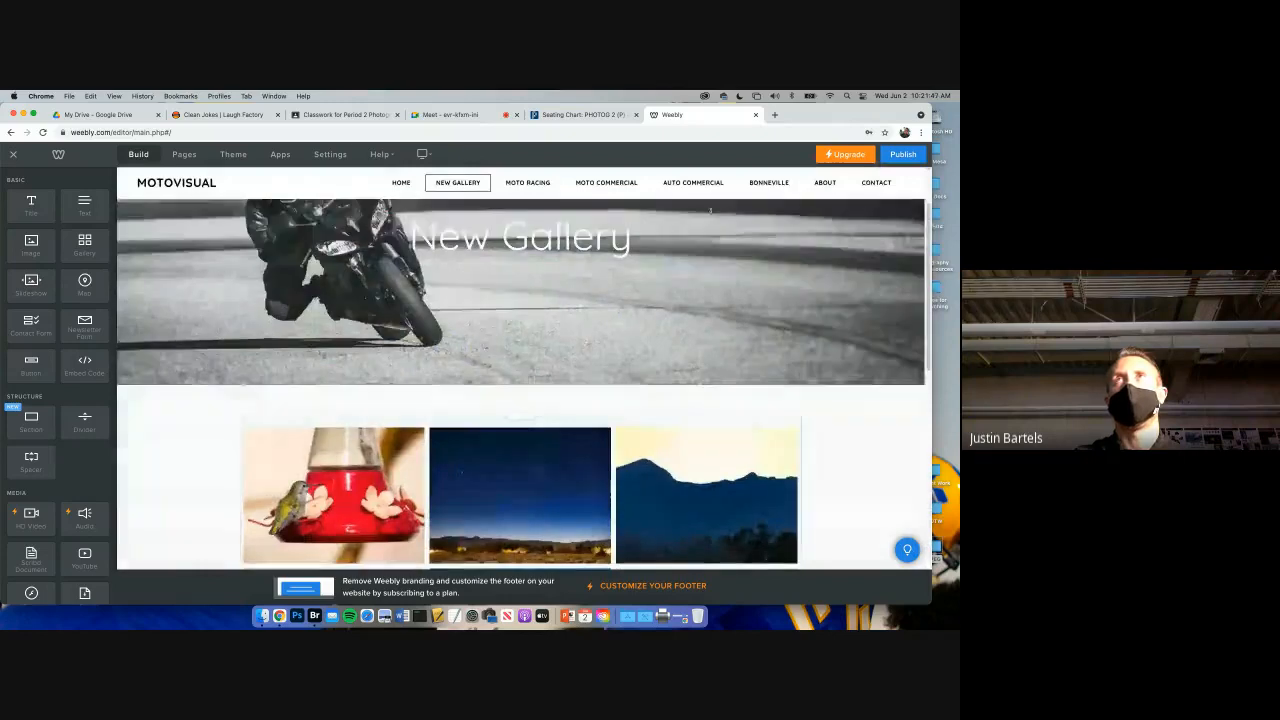
- Publish the site to motovisual.weebly.com and close the Website Published dialog
click(902, 158)
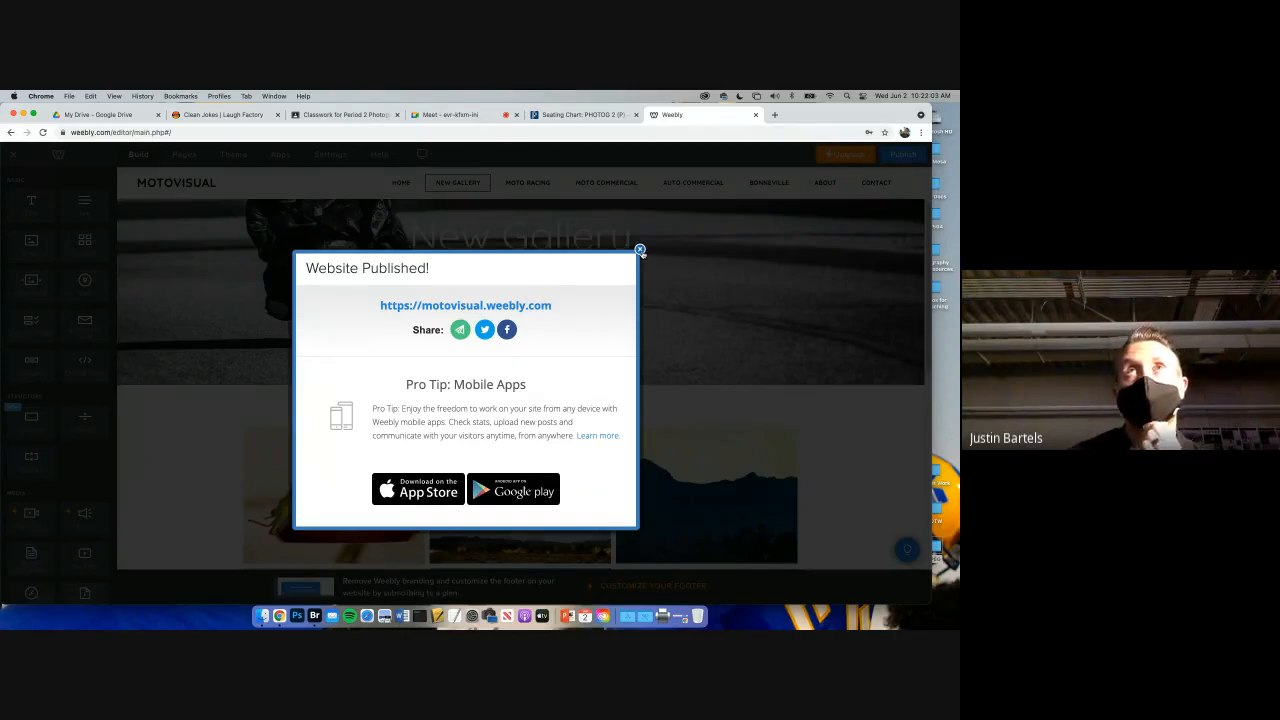
click(640, 250)
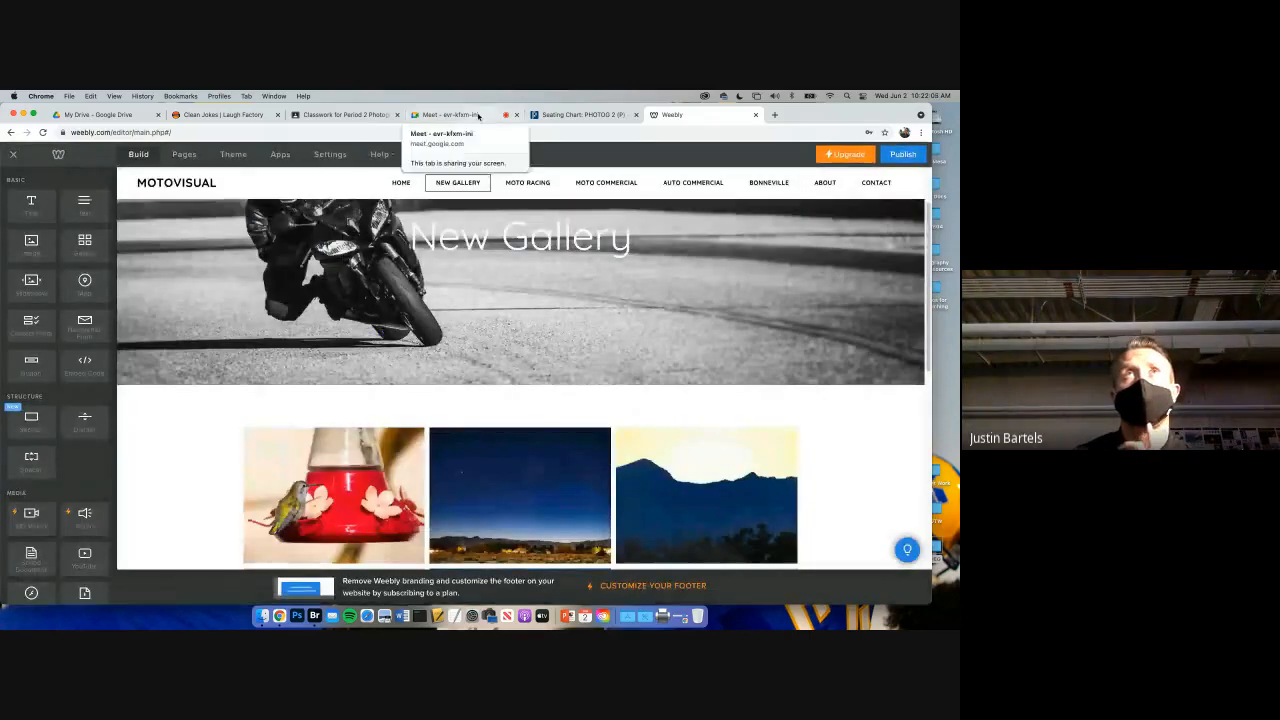
click(478, 116)
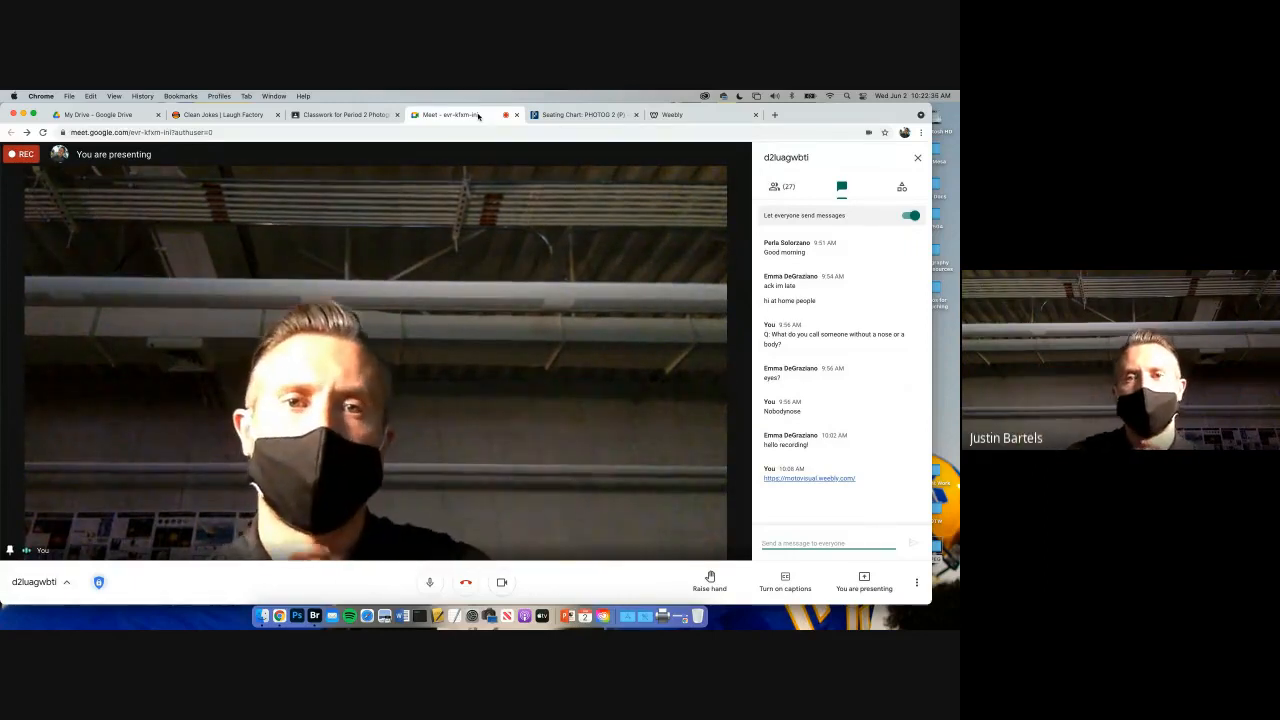
click(665, 114)
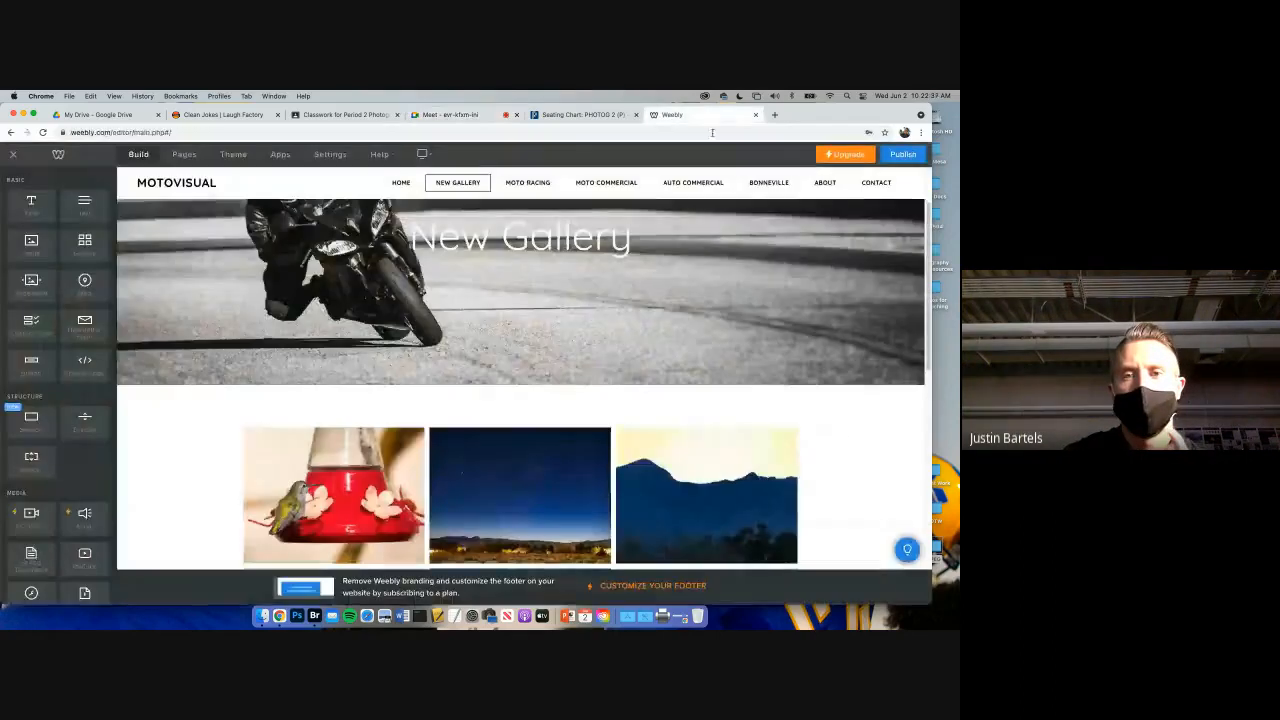
- Republish the site, close the confirmation, and review the New Gallery page's gallery
click(893, 157)
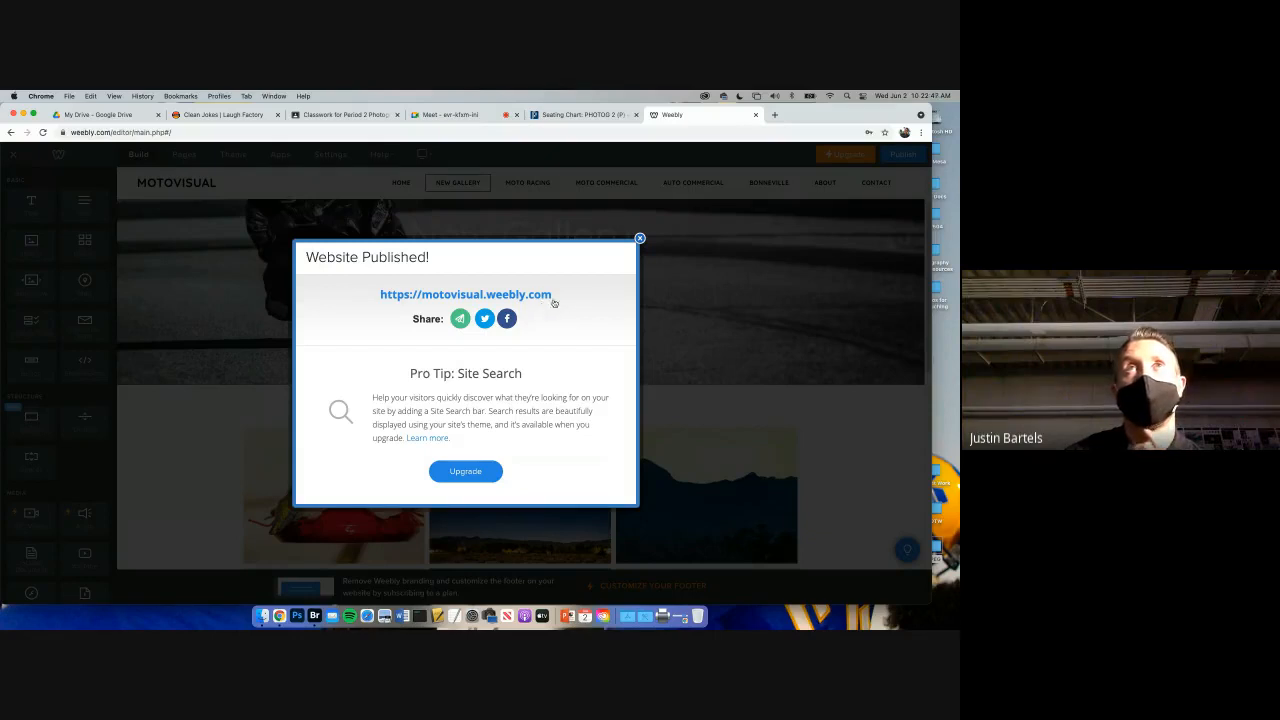
click(640, 240)
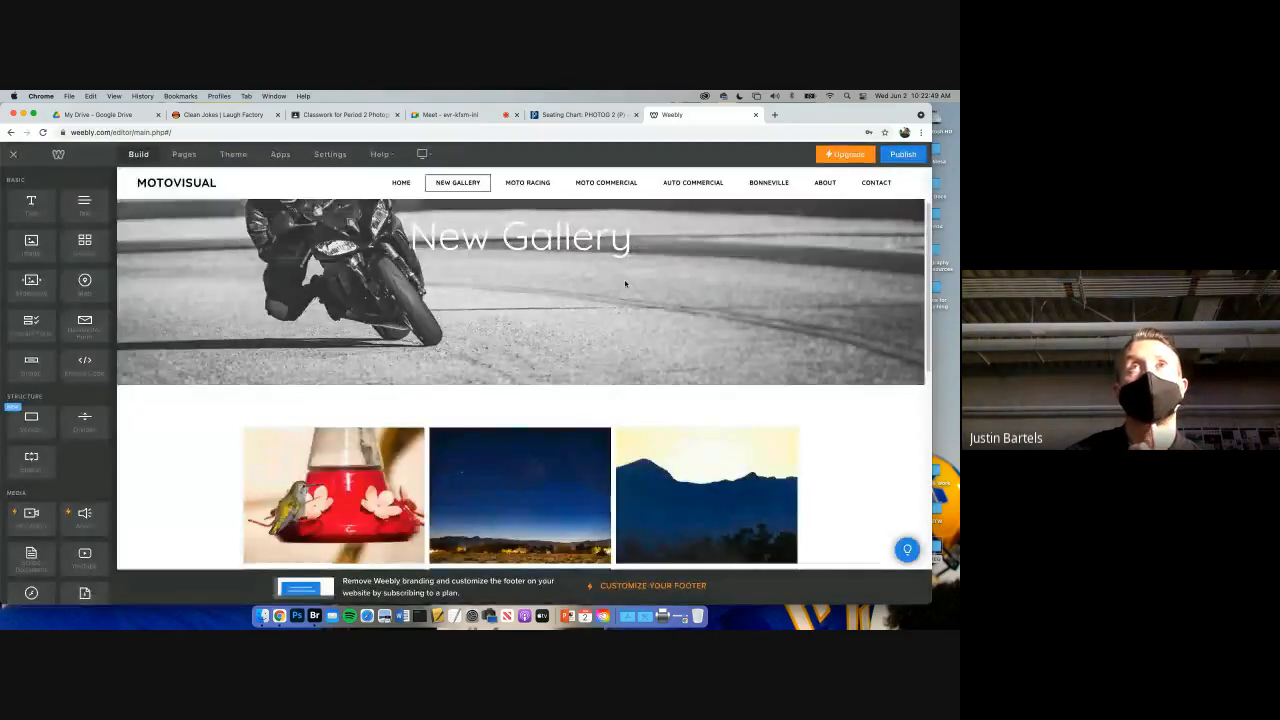
scroll(624, 284, down, 1)
scroll(624, 284, up, 2)
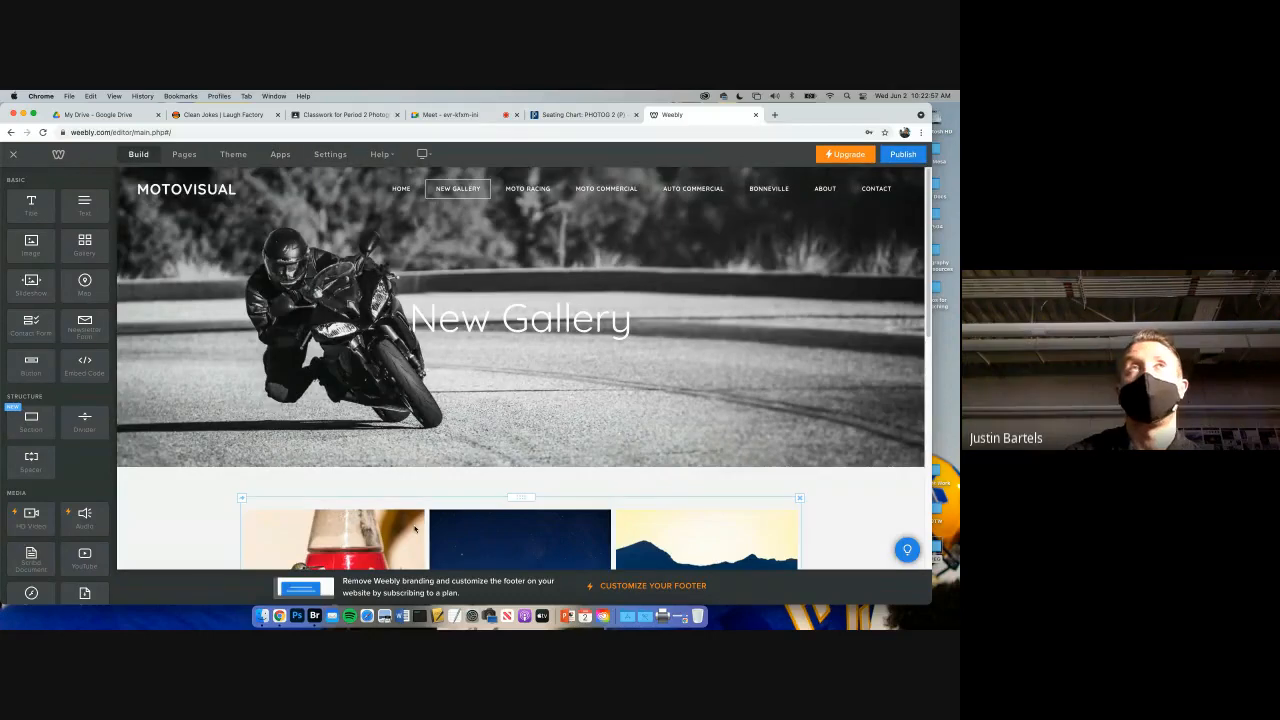
scroll(415, 530, down, 5)
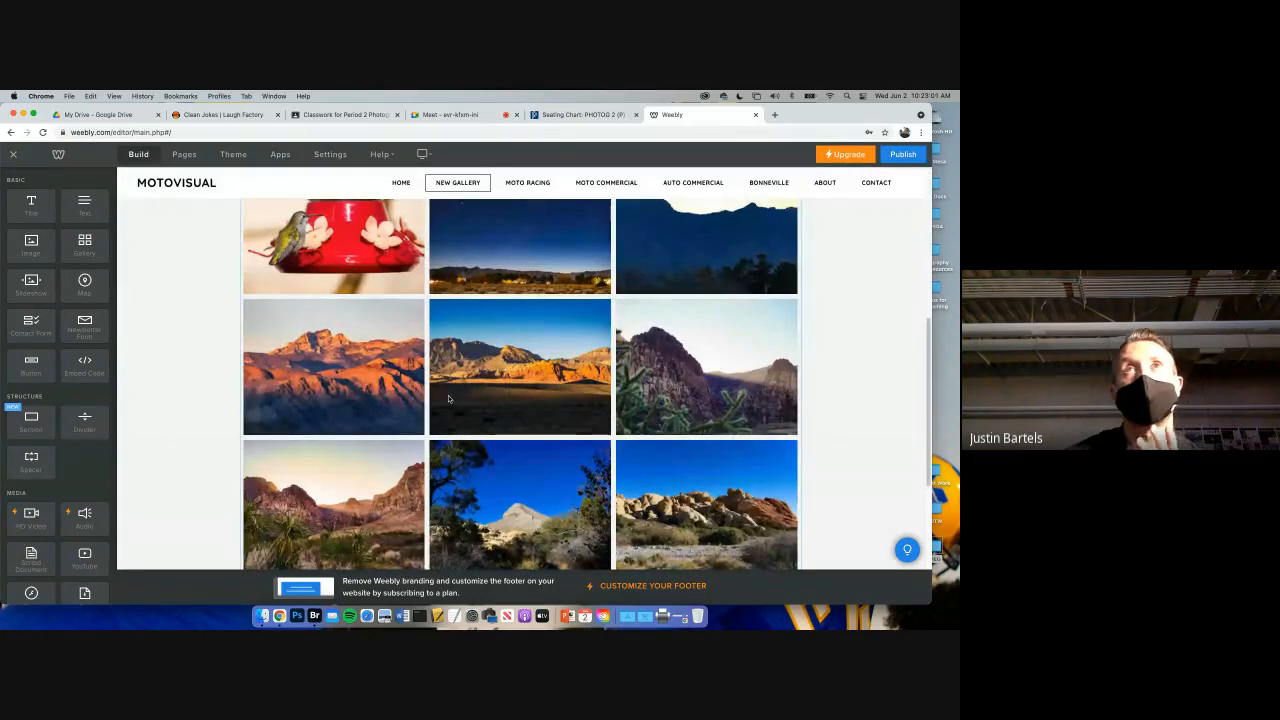
scroll(242, 354, up, 5)
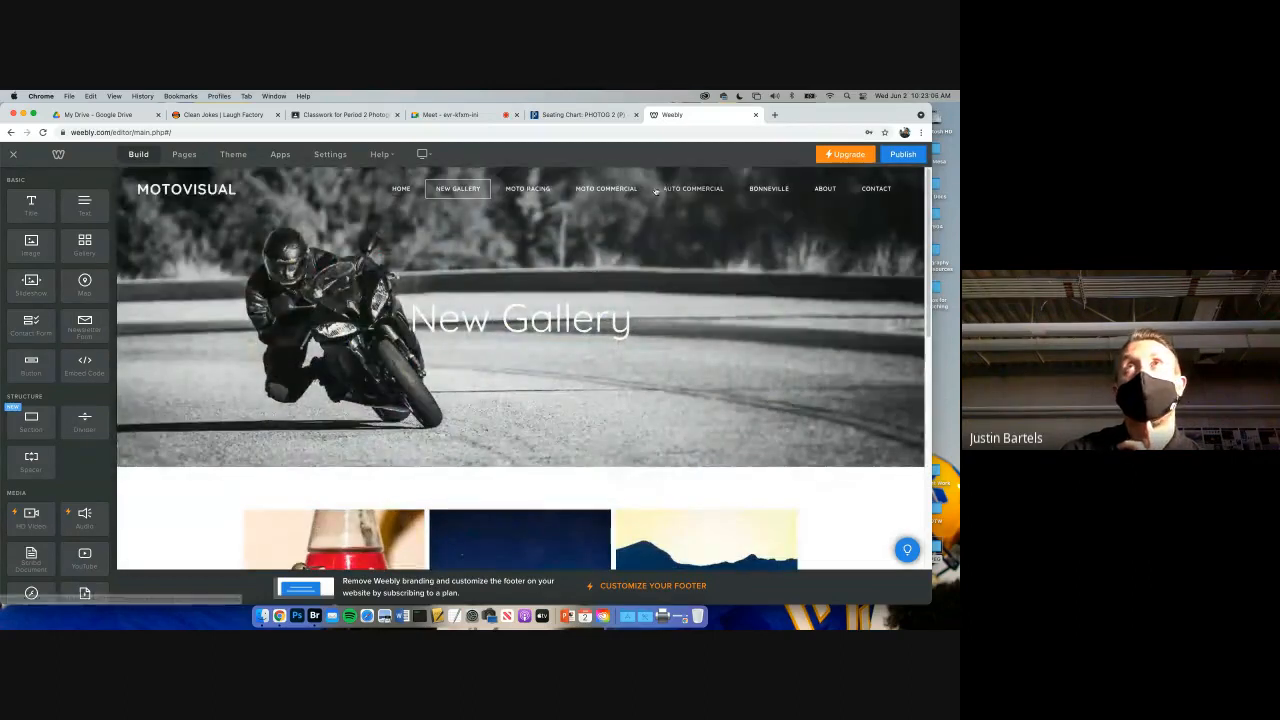
- Upload _DSC5093.jpg as the About header background, shift it upward, and save
click(825, 189)
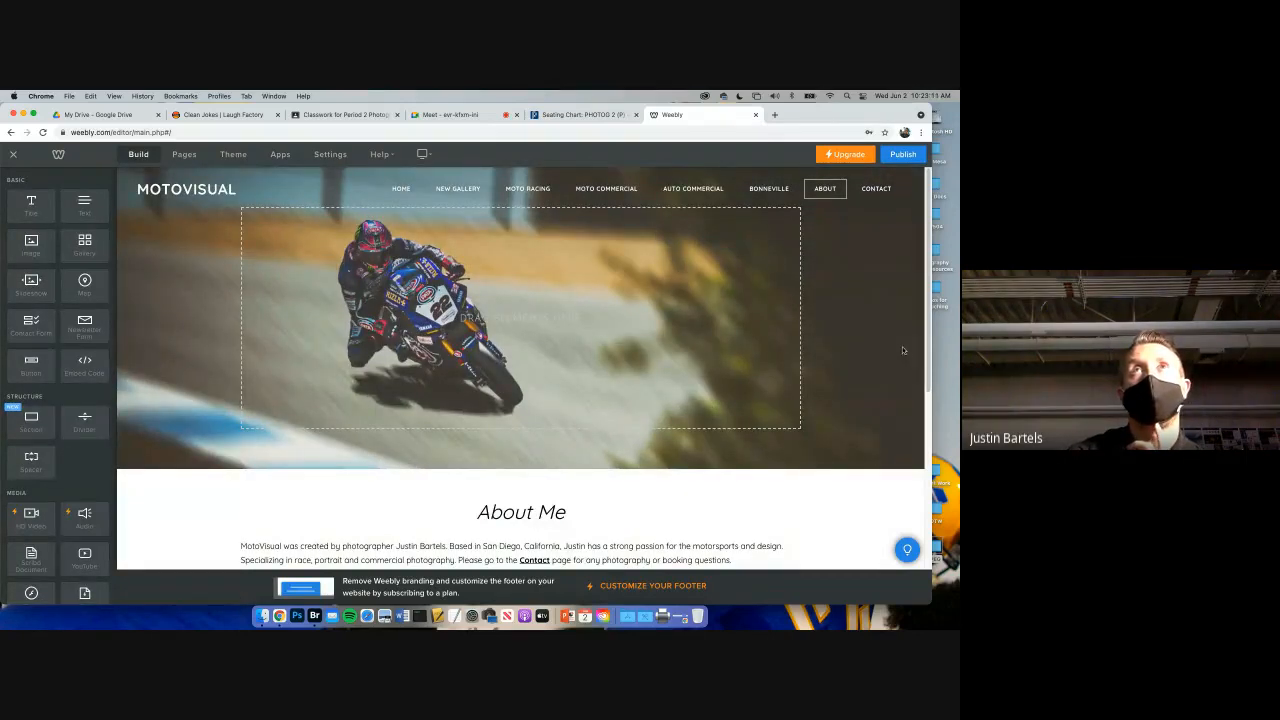
mouse_move(892, 348)
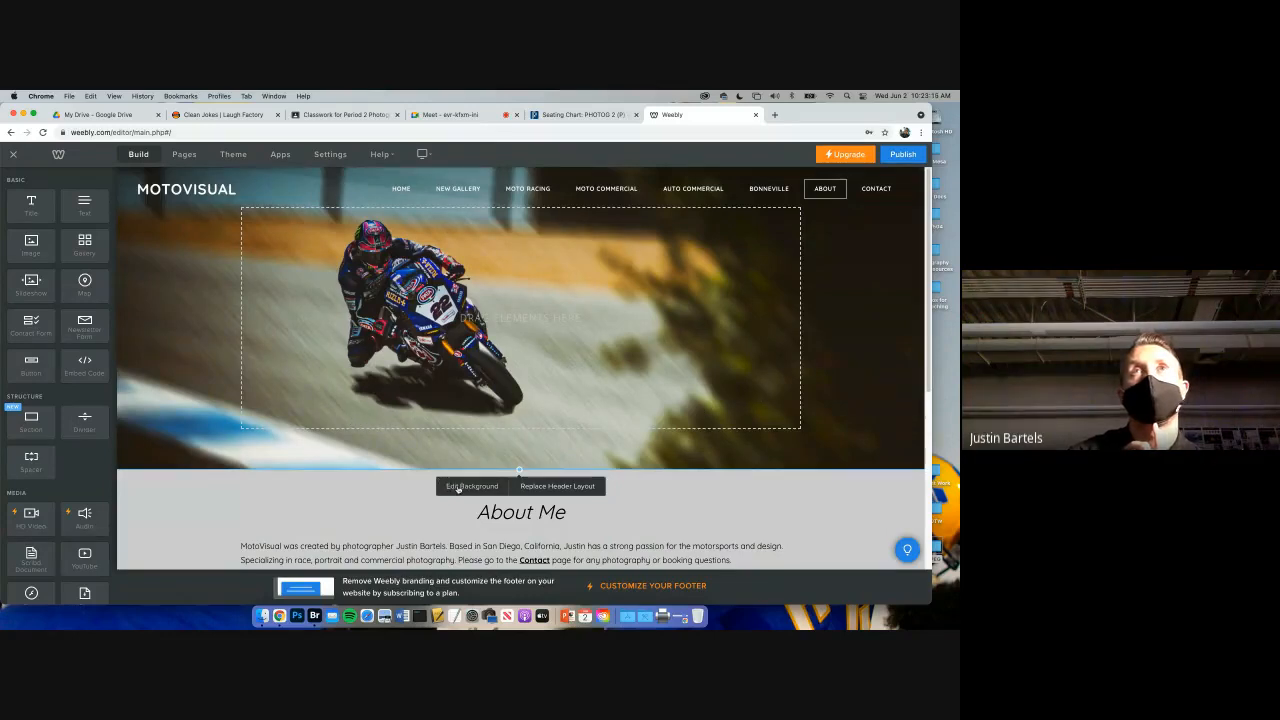
click(458, 487)
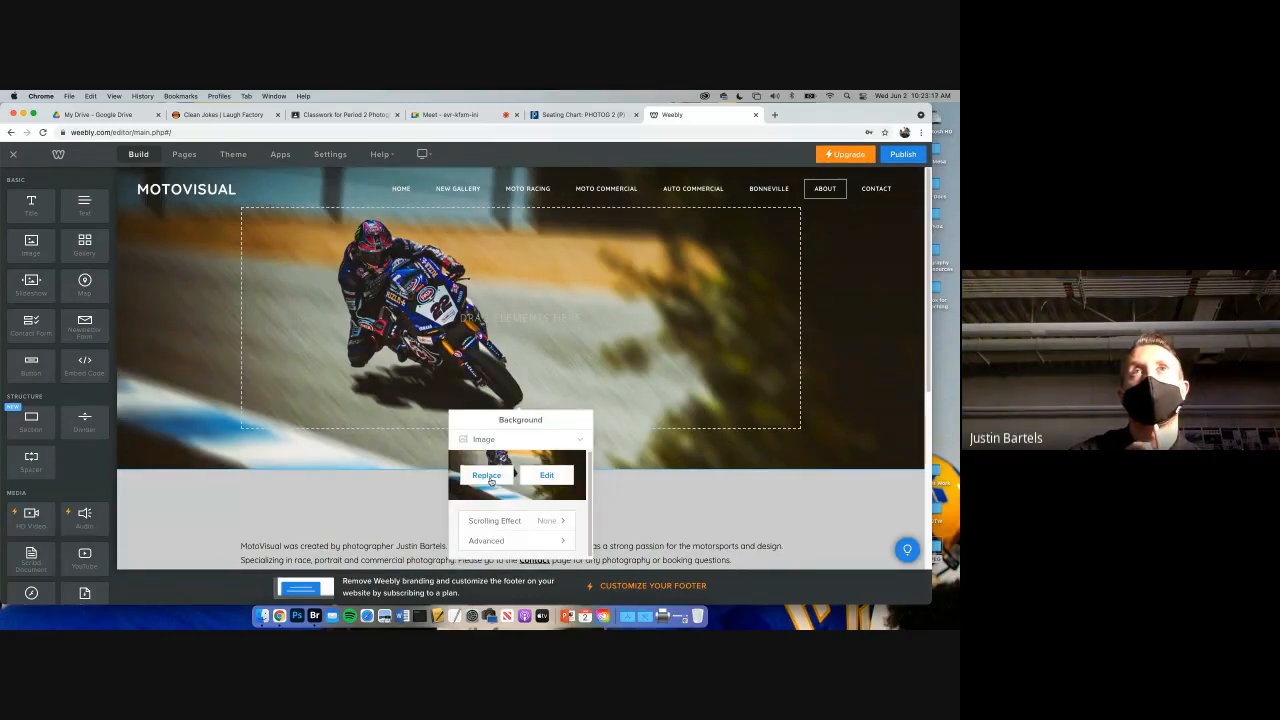
click(488, 476)
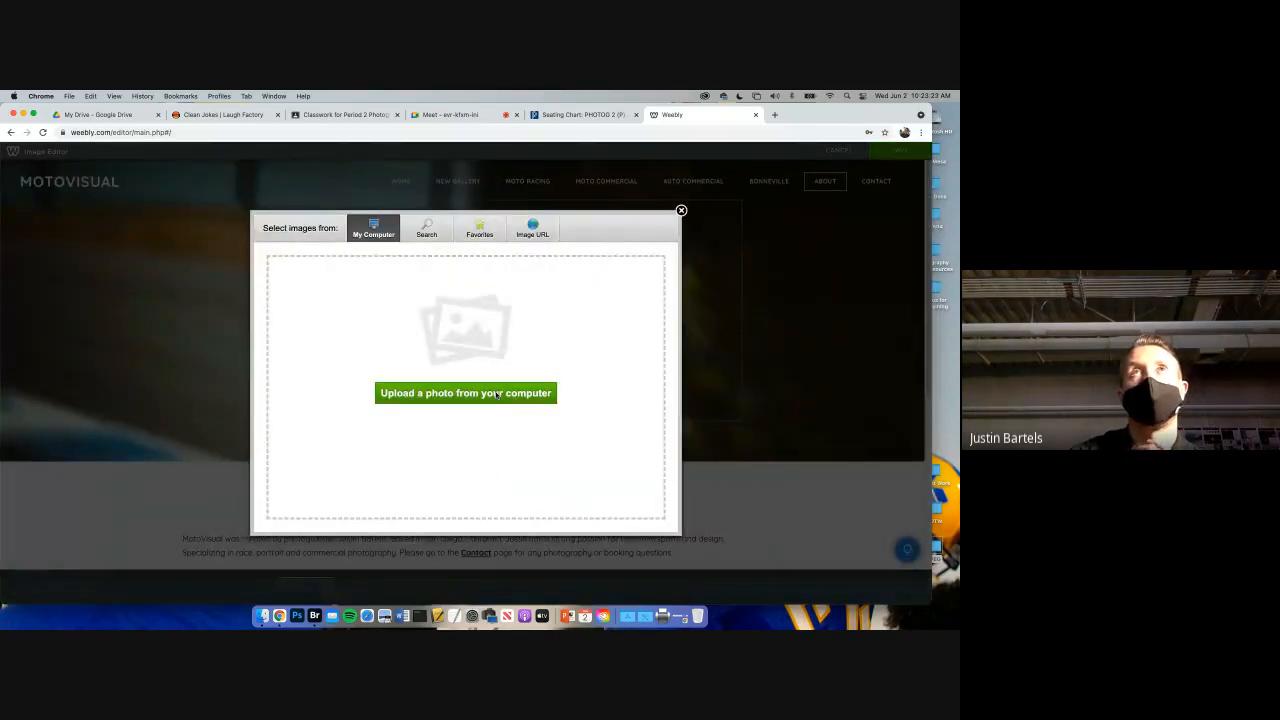
click(497, 394)
click(473, 385)
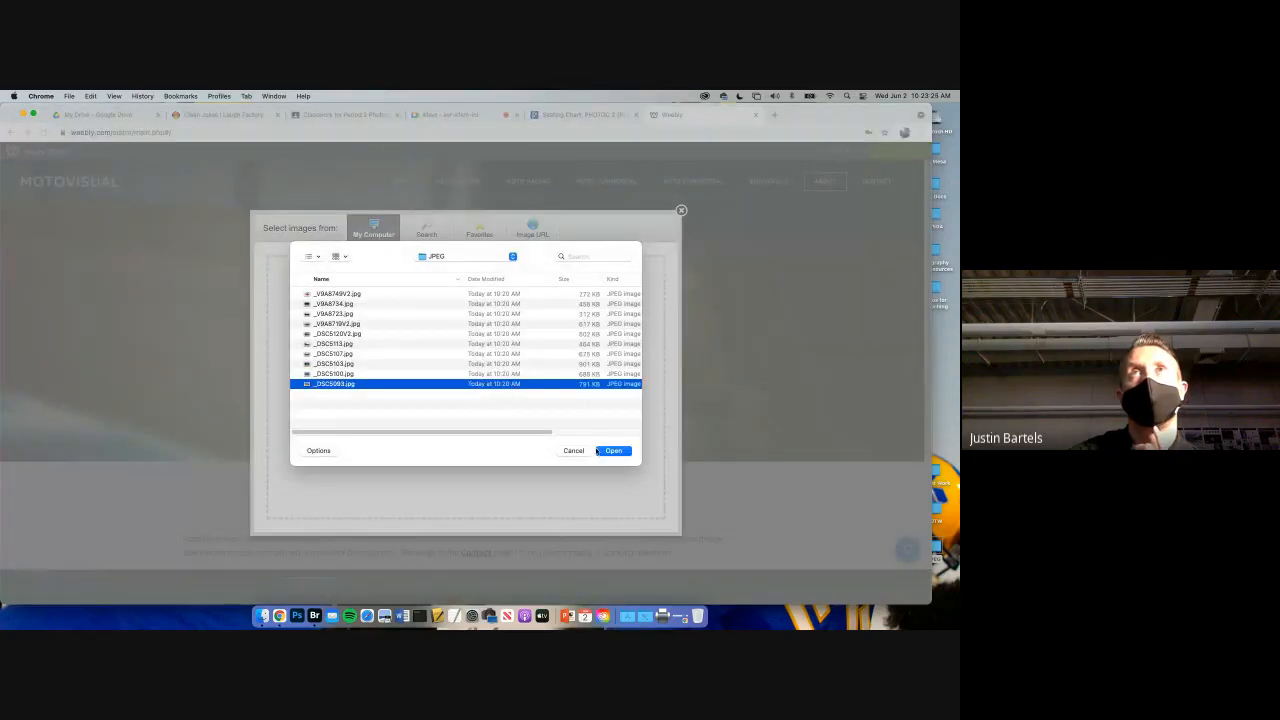
click(613, 451)
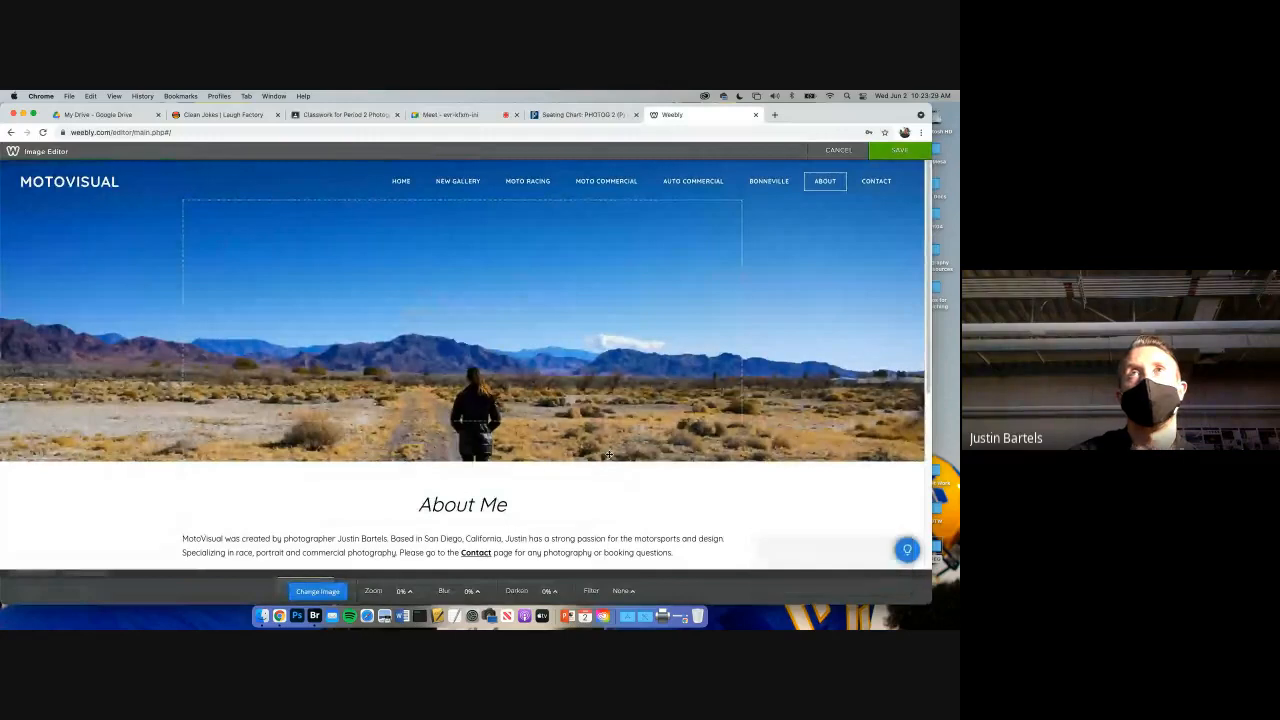
drag(551, 354, 545, 253)
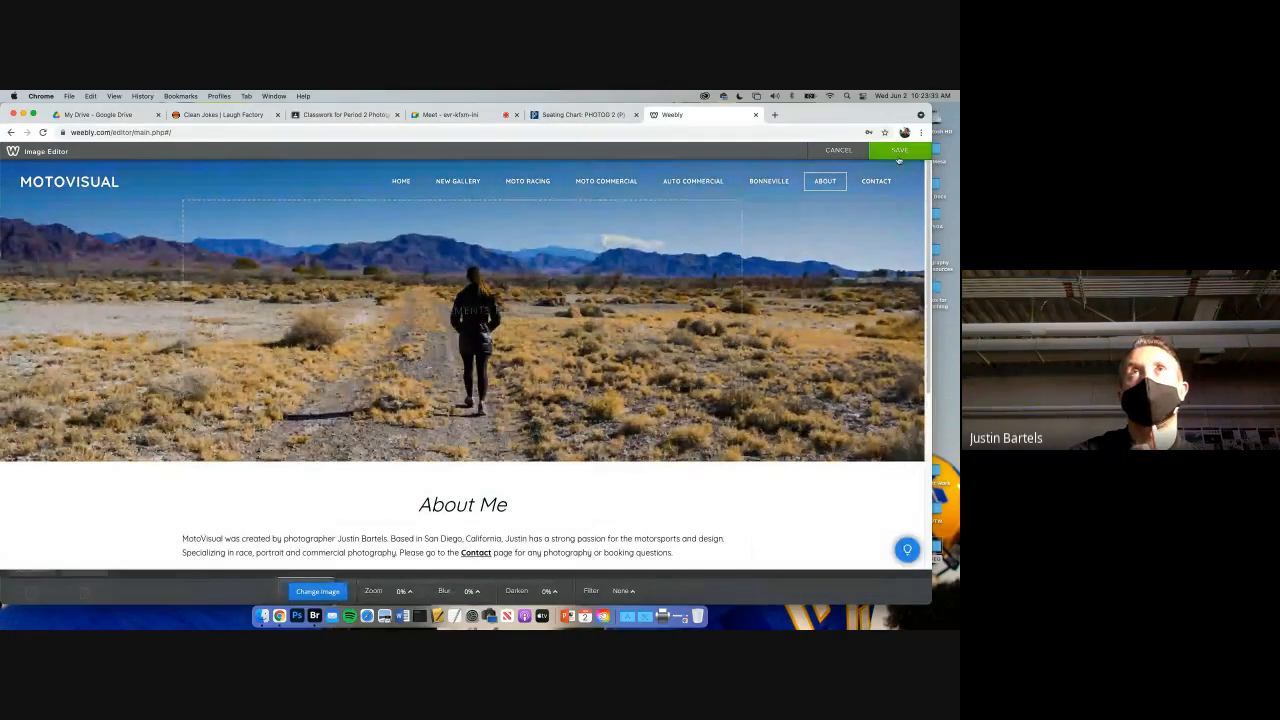
click(898, 152)
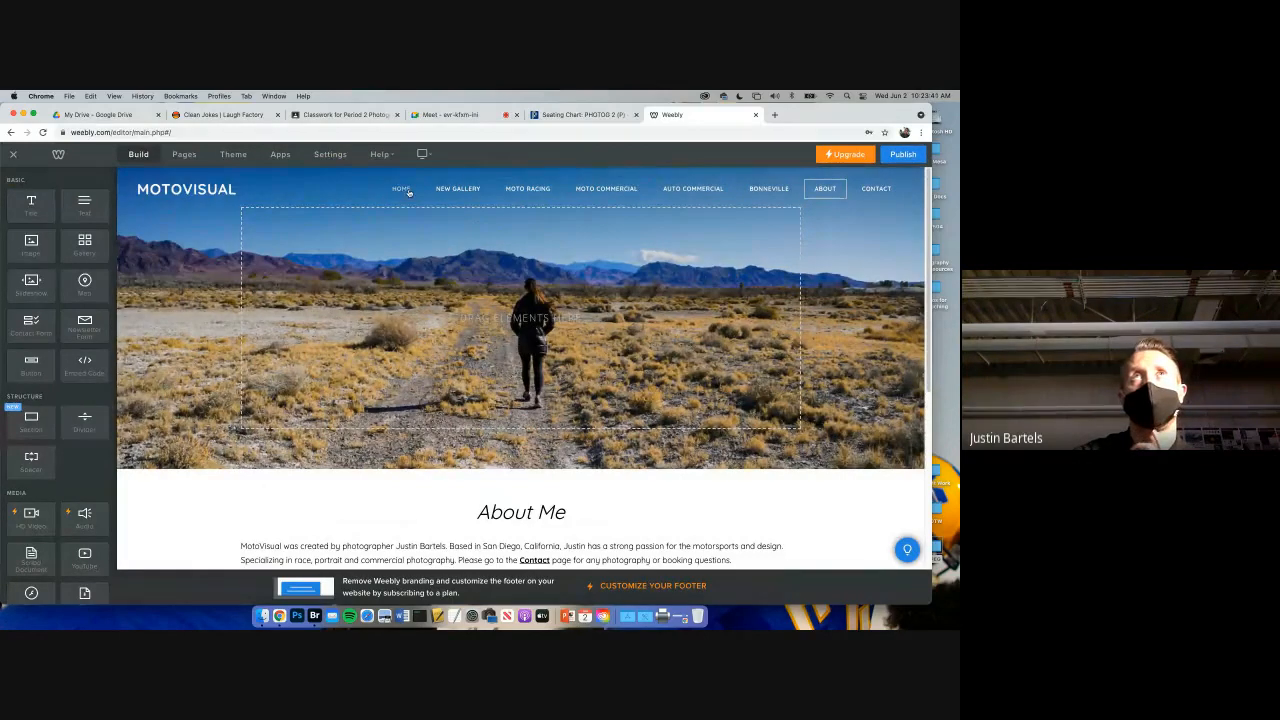
- Reopen the Moto Racing header background, keep the racing motorcycles image, and save
click(402, 189)
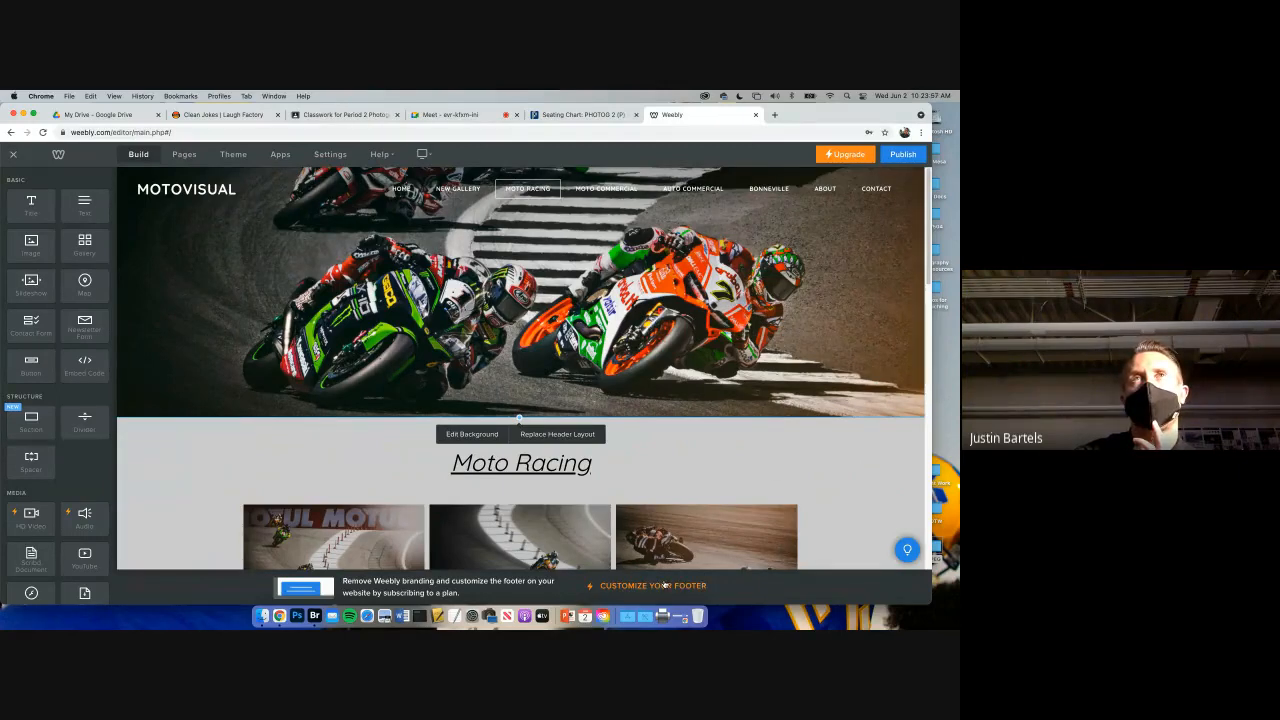
click(481, 438)
click(482, 477)
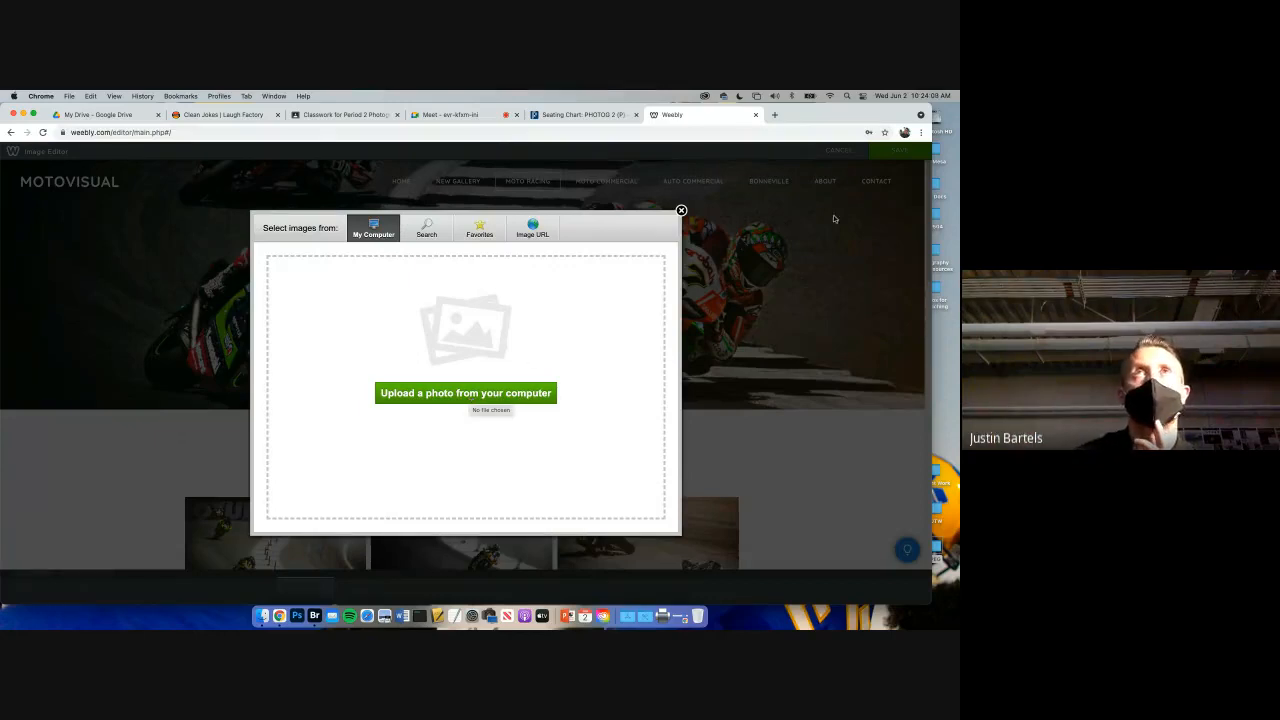
click(681, 210)
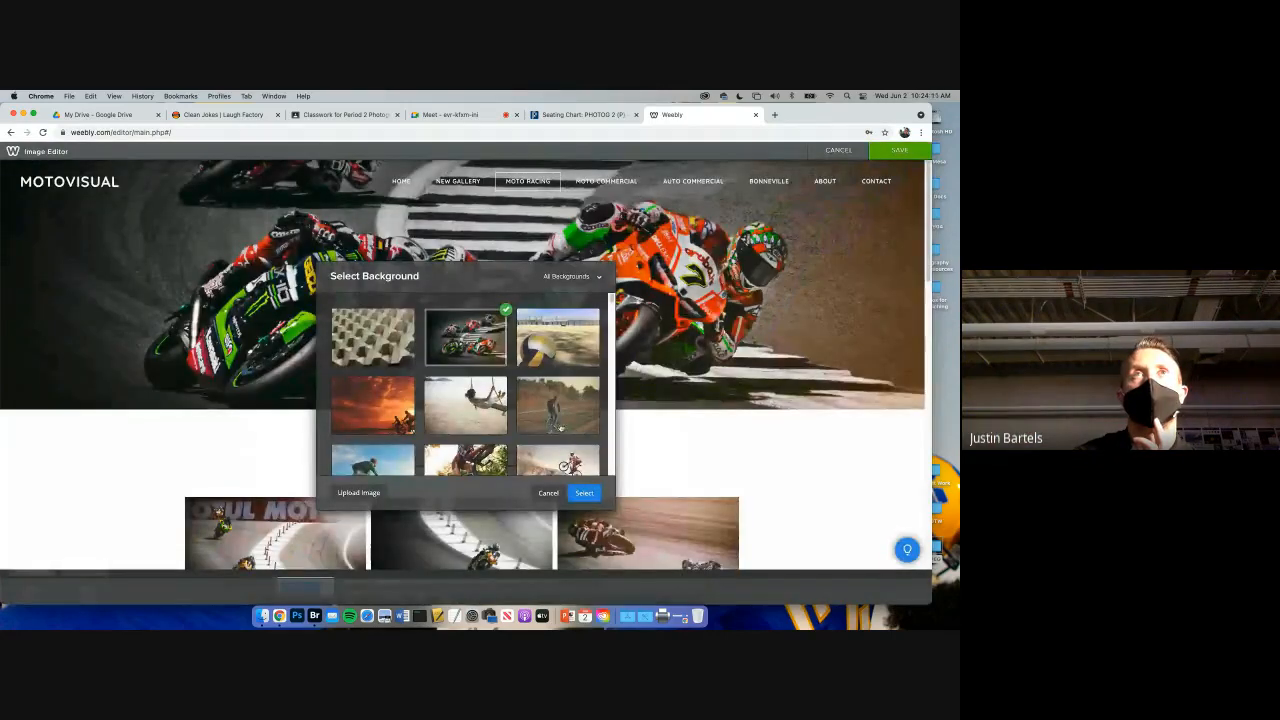
scroll(464, 405, down, 10)
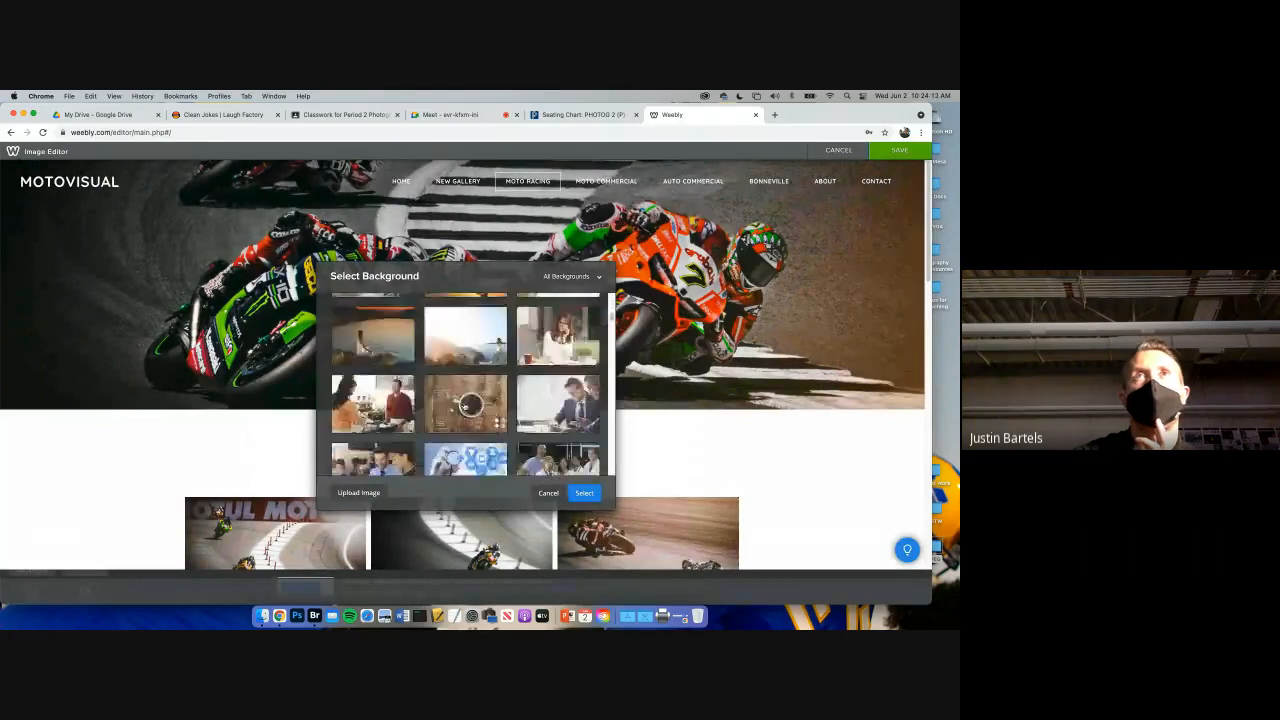
scroll(458, 420, down, 10)
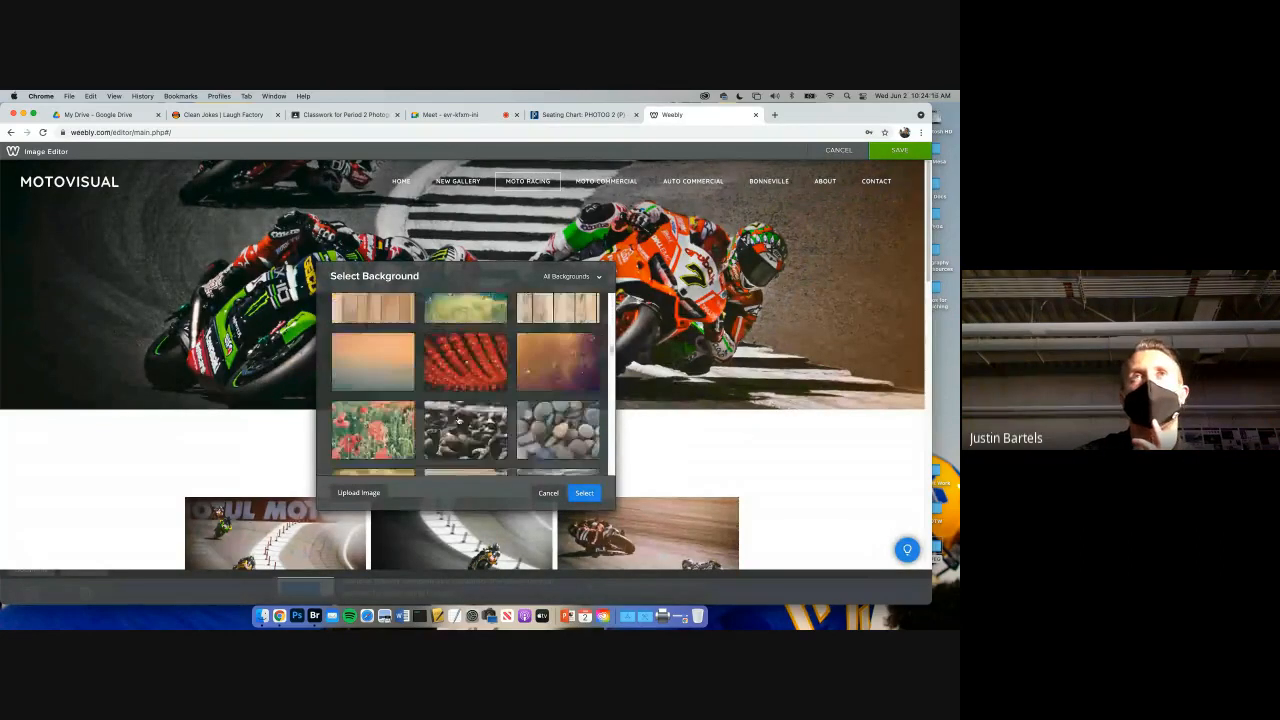
scroll(458, 420, up, 20)
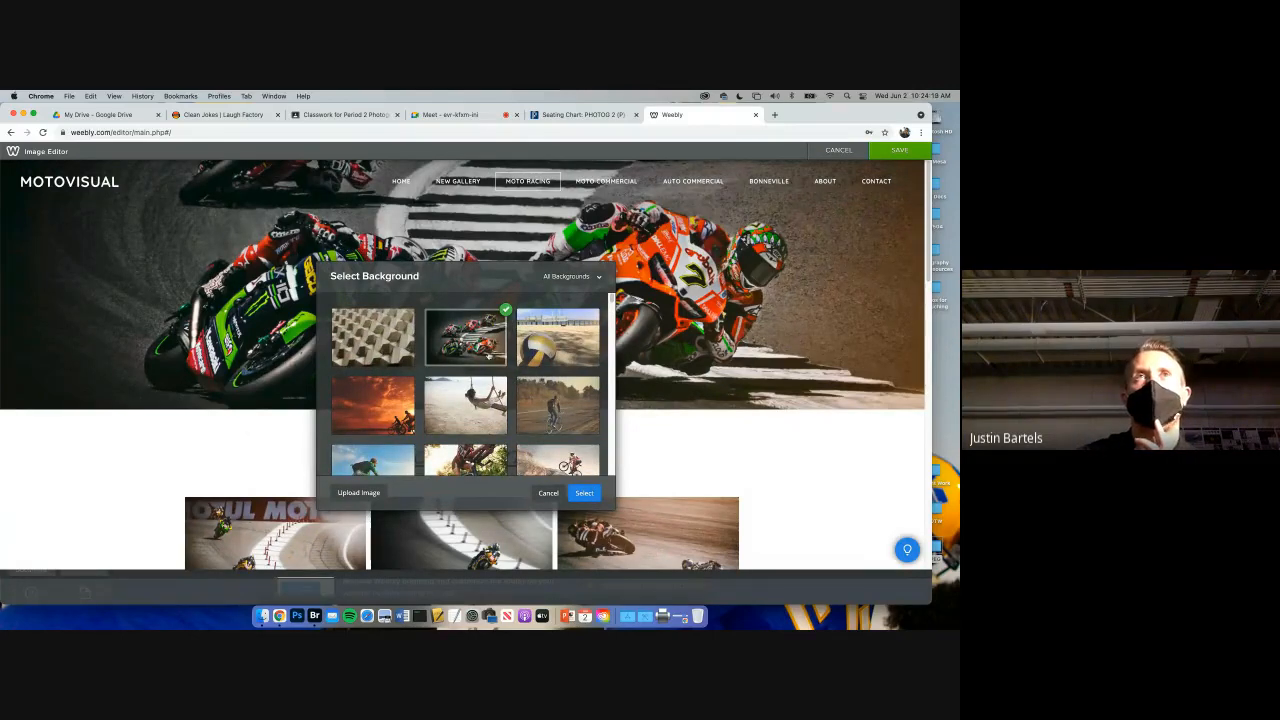
click(577, 492)
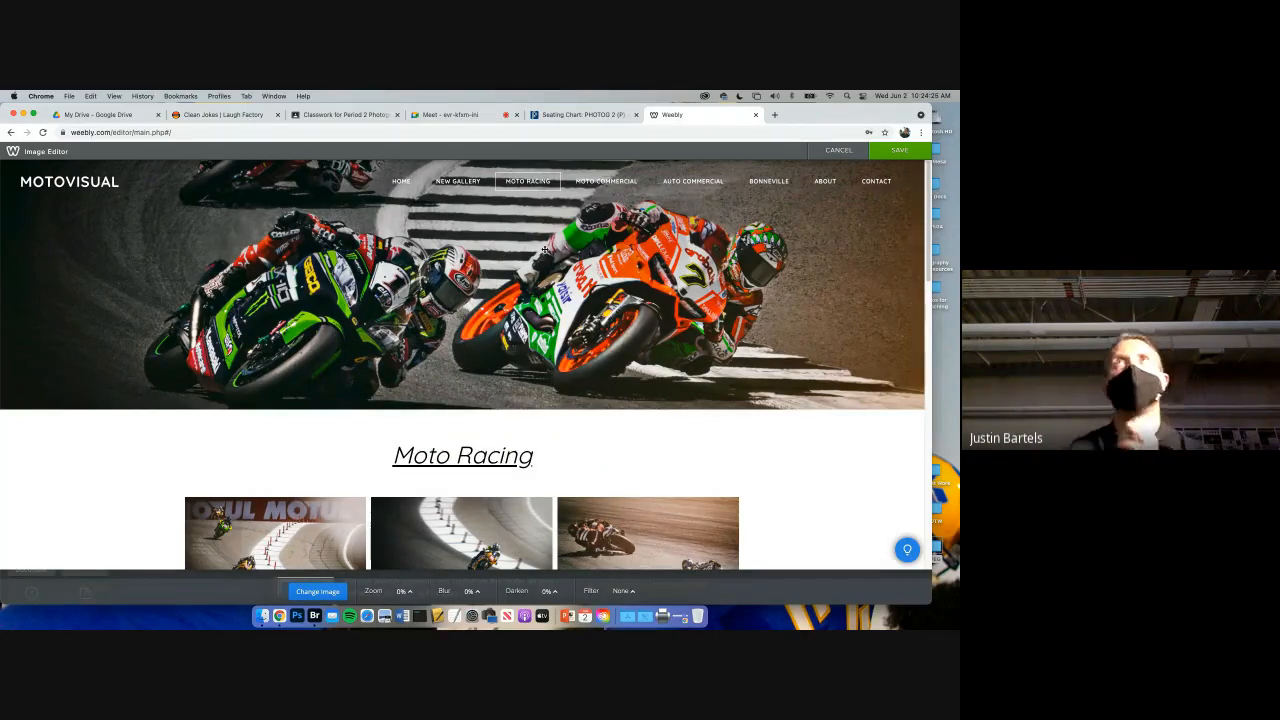
click(903, 152)
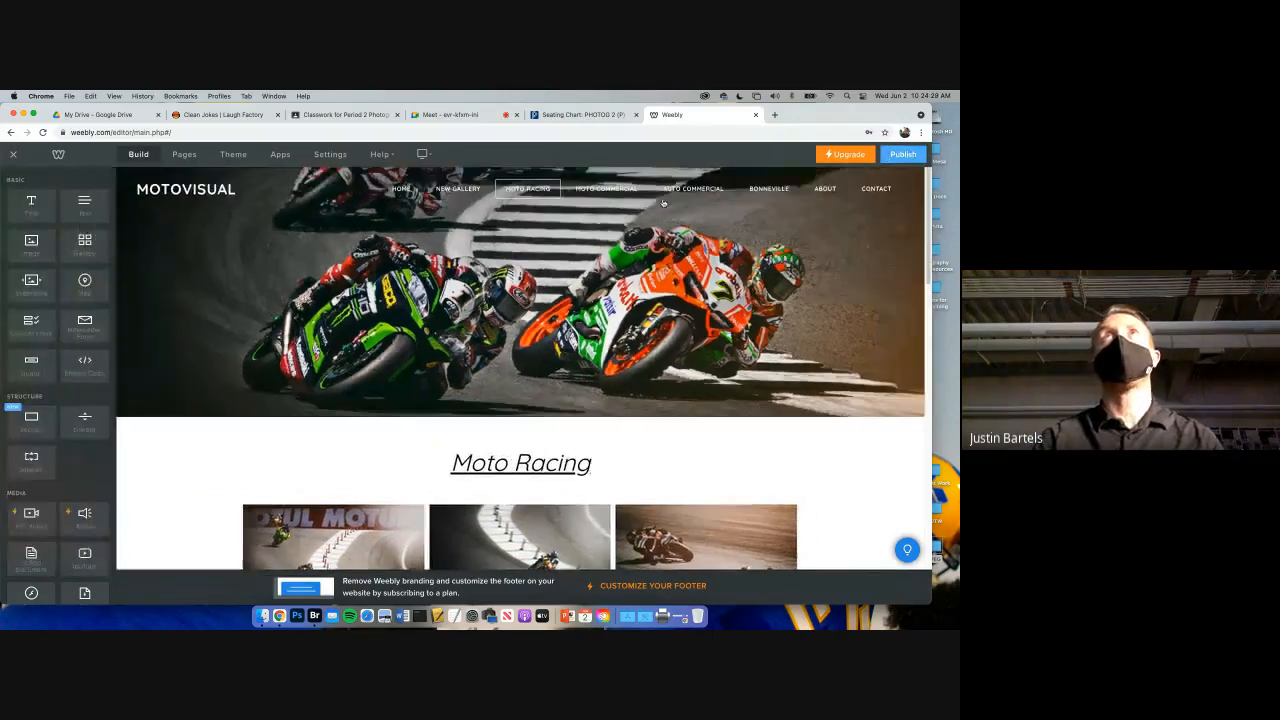
- Return to the About page and open its header background replacement options
click(824, 190)
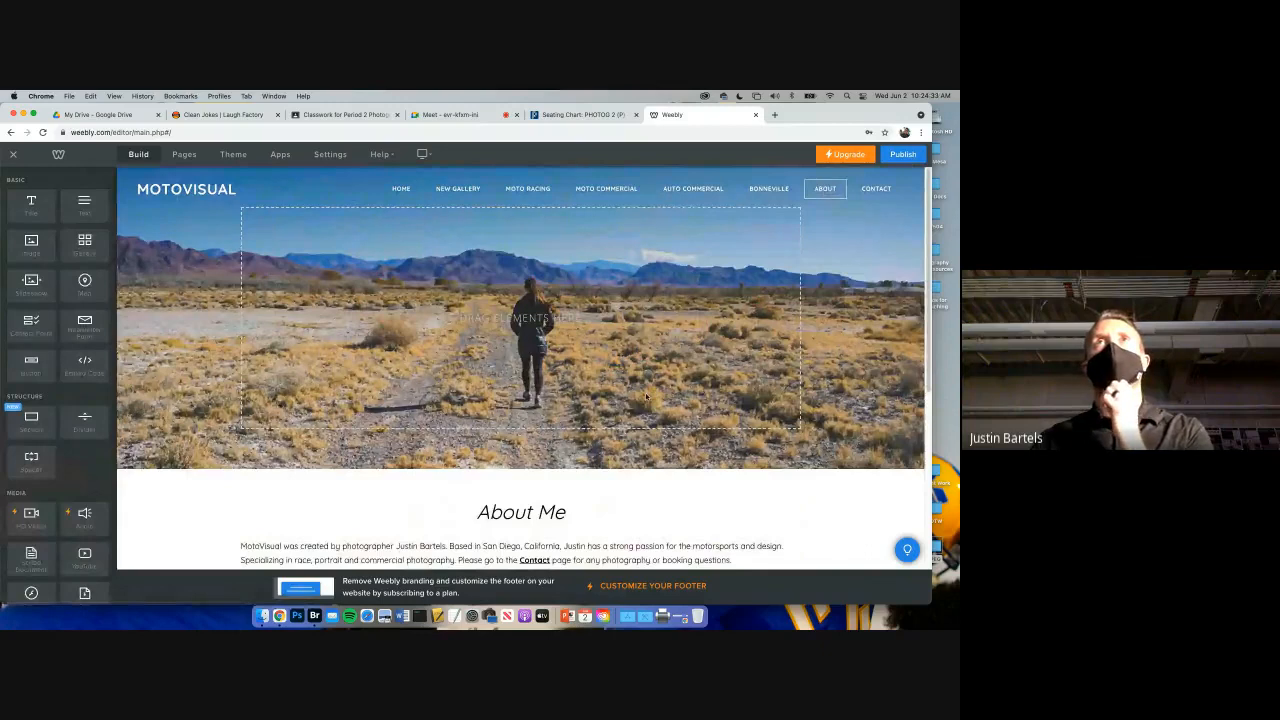
scroll(646, 397, down, 4)
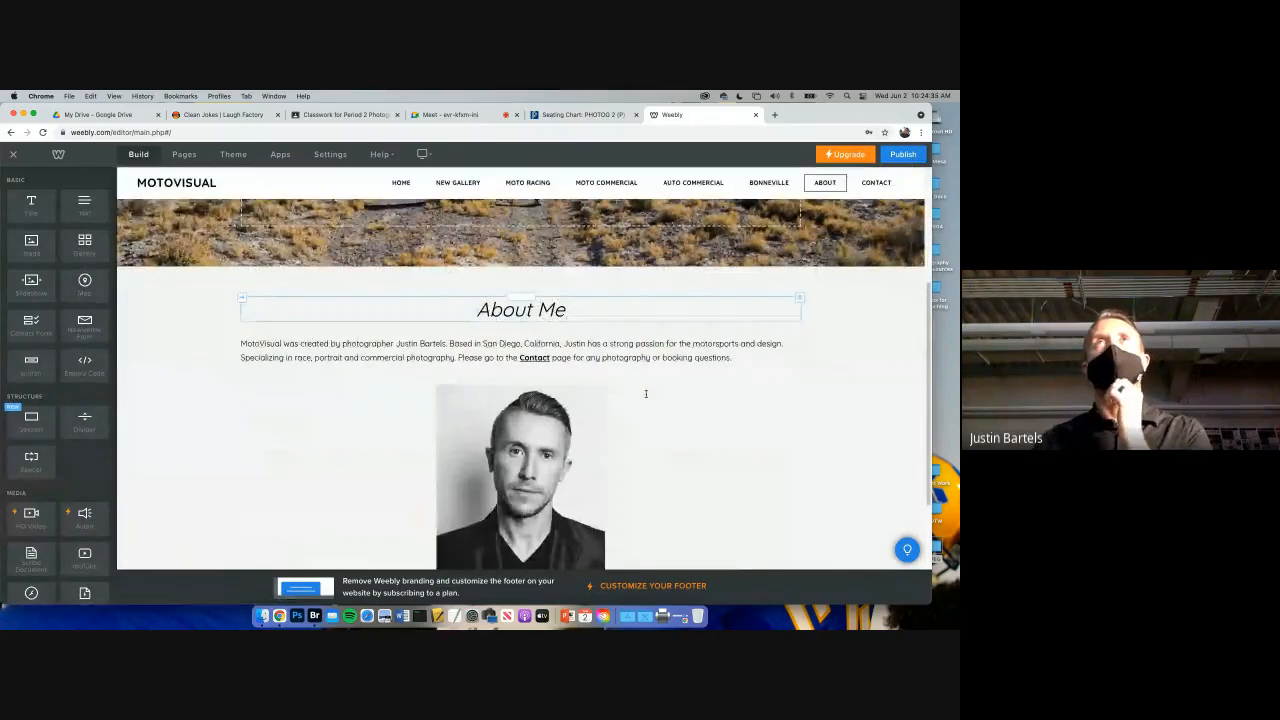
scroll(646, 394, up, 5)
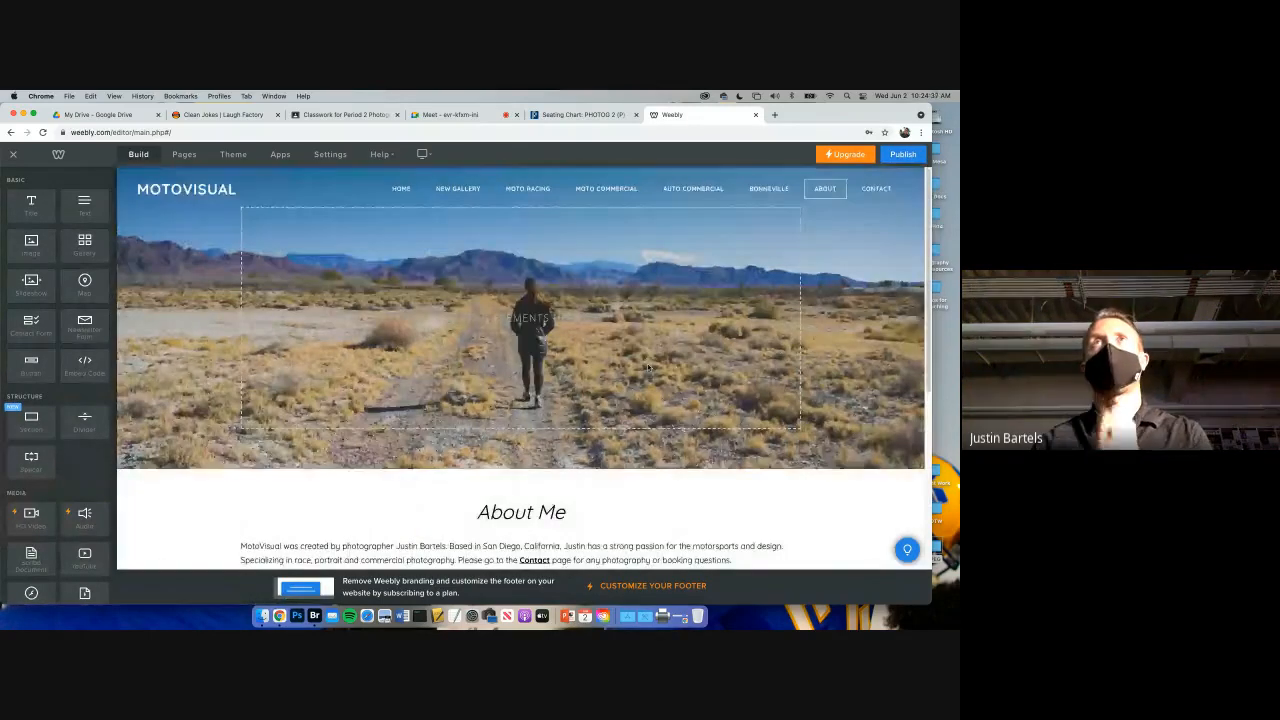
click(456, 497)
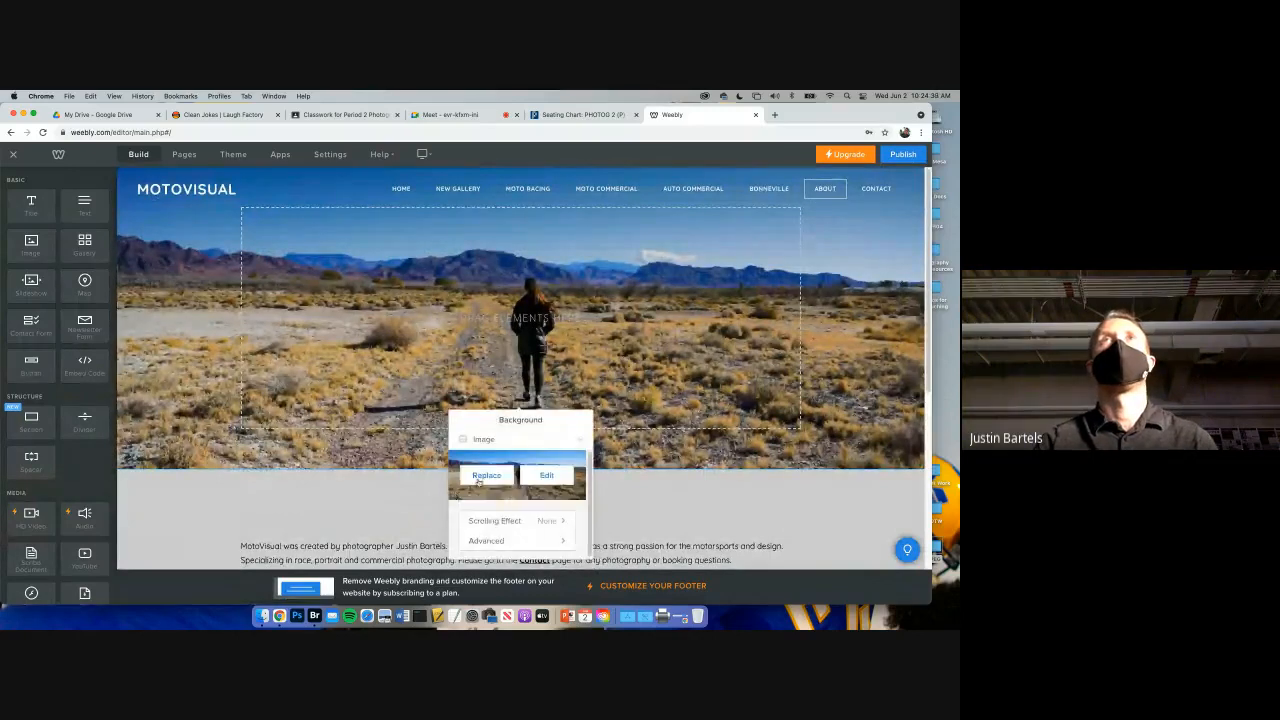
click(480, 478)
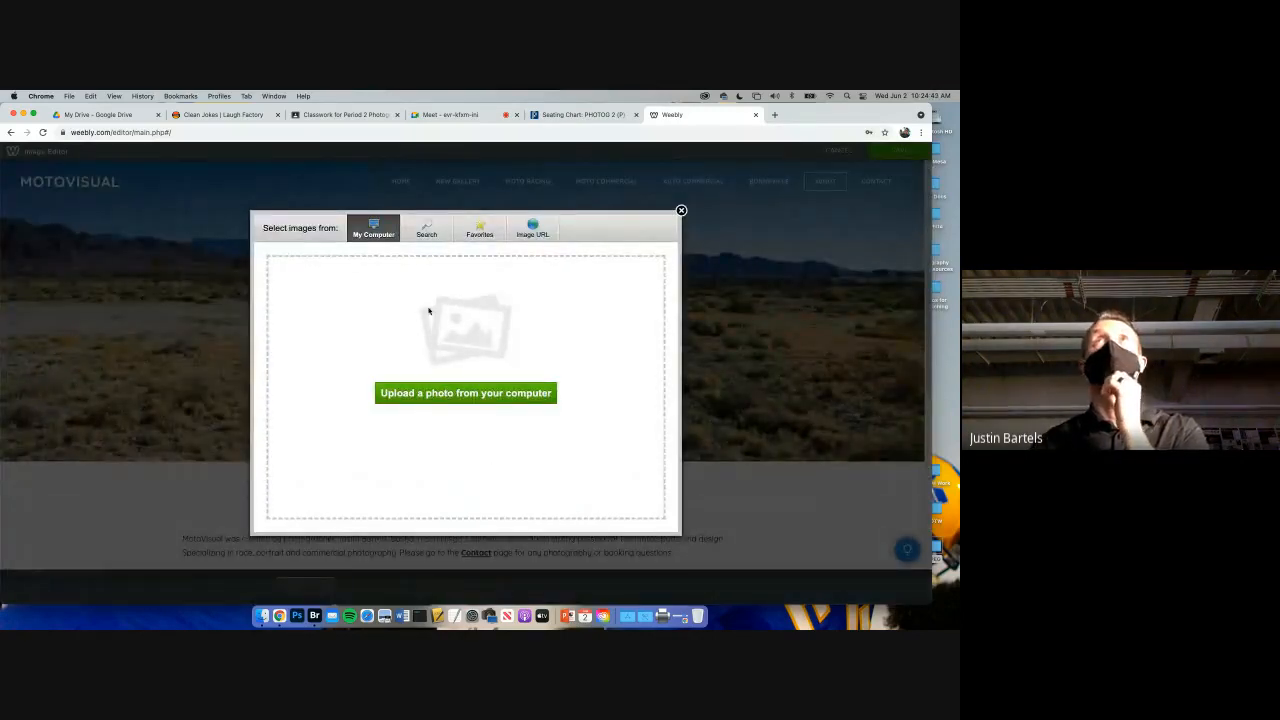
click(426, 226)
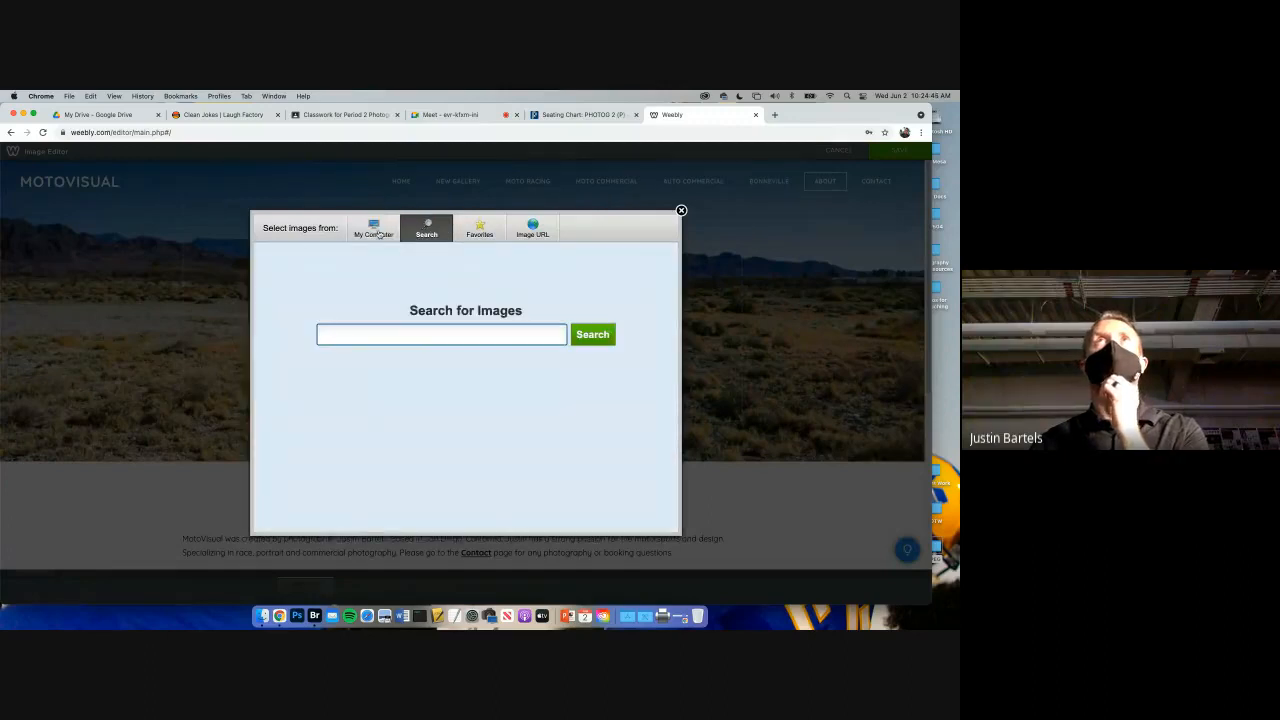
click(378, 232)
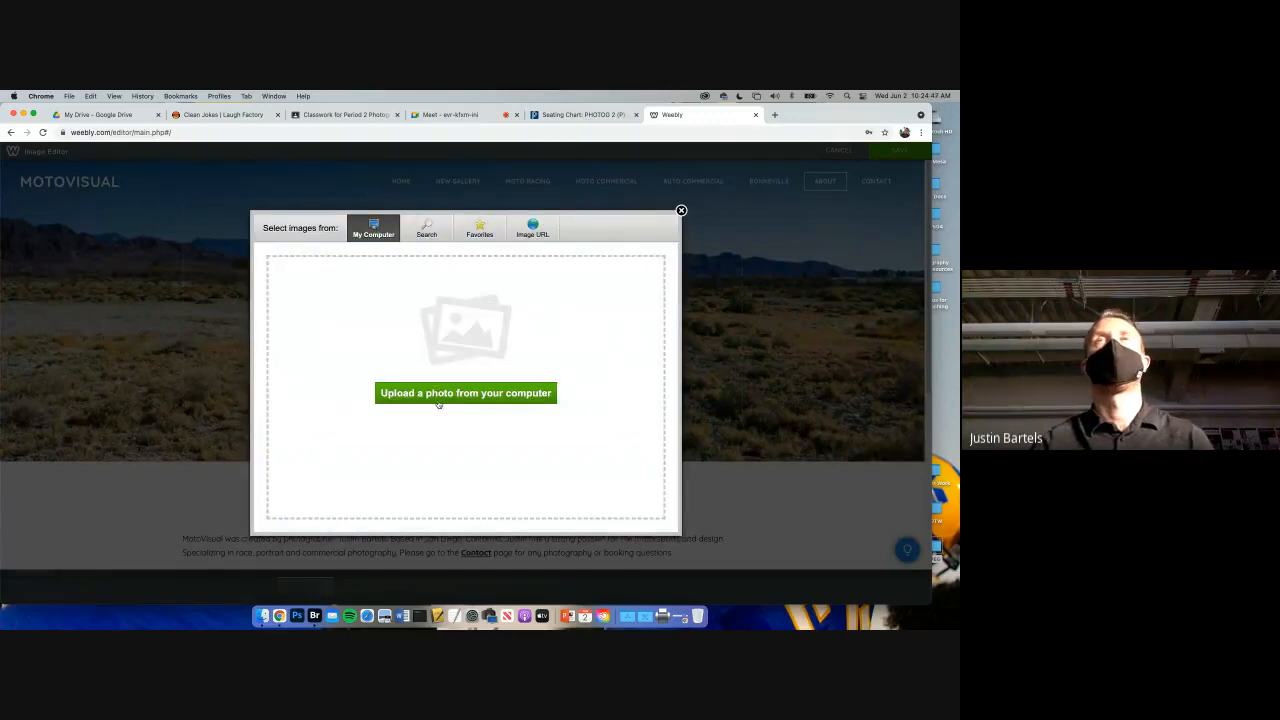
- Upload the desert-road walking photo from the computer as the header background and save
click(438, 401)
click(424, 385)
click(614, 450)
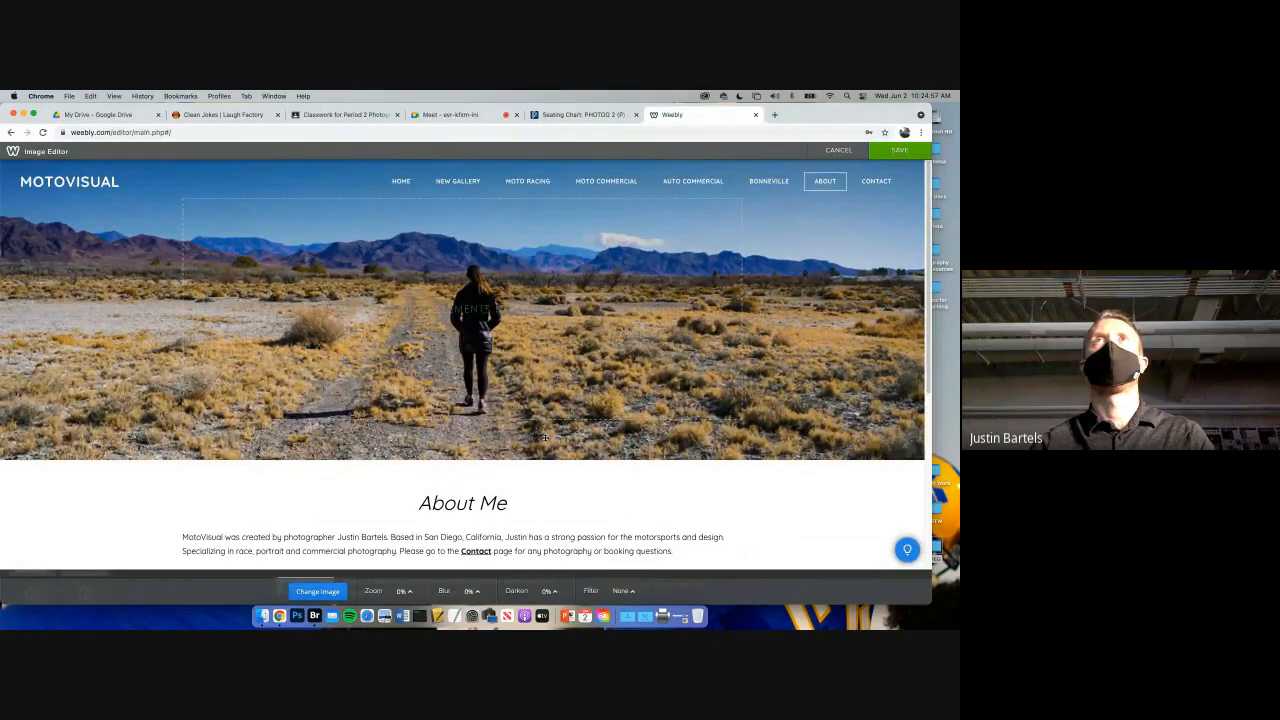
scroll(545, 438, down, 2)
scroll(546, 438, up, 2)
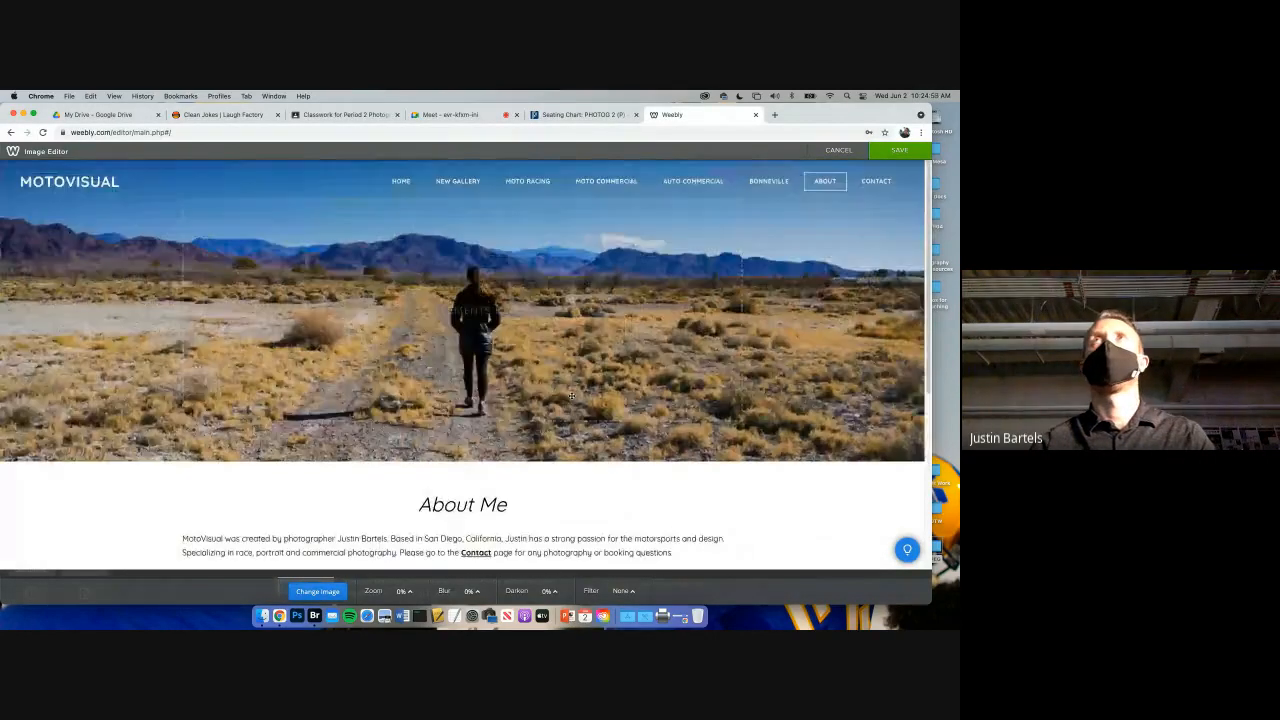
click(899, 150)
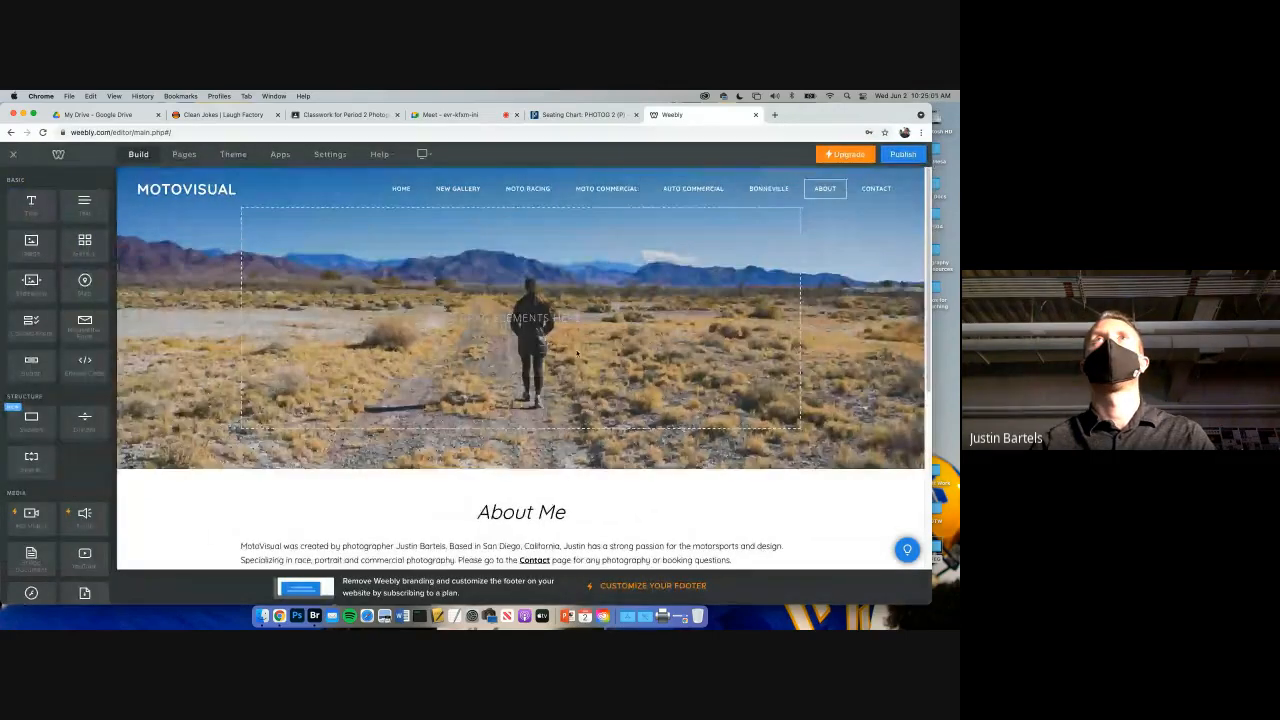
- Open the About header's background image editor and browse the background library categories
click(474, 486)
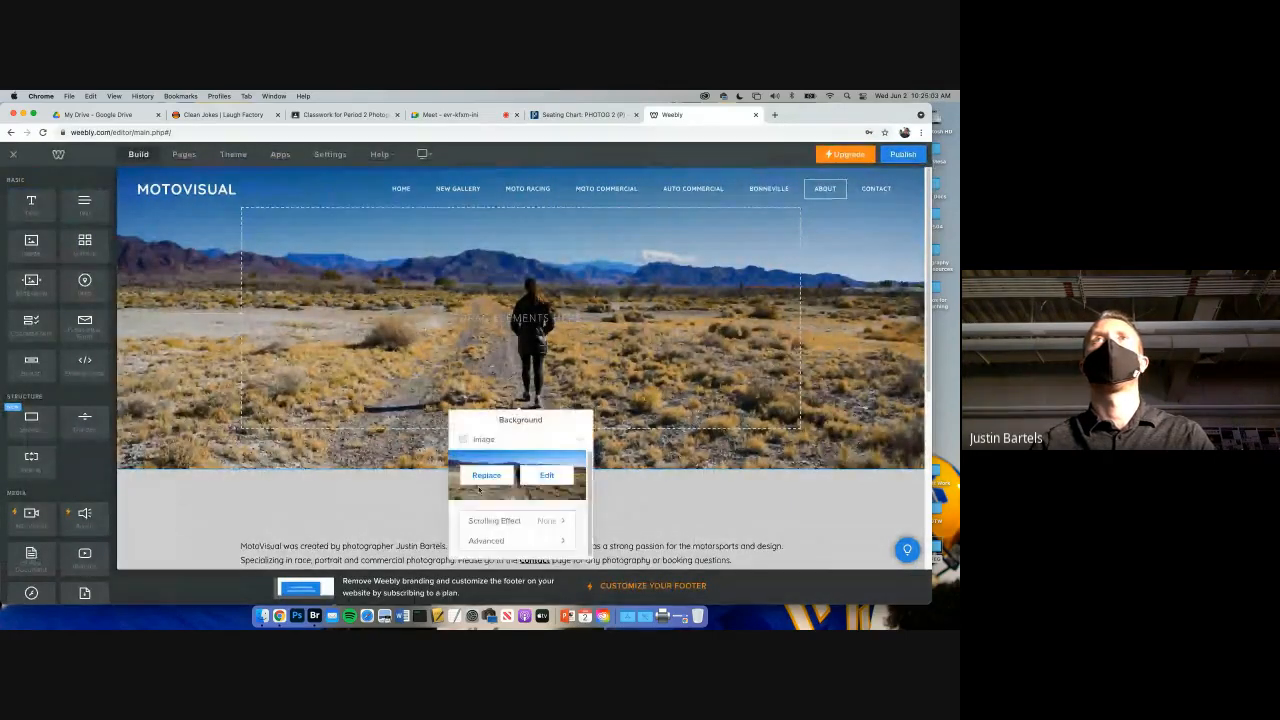
click(545, 476)
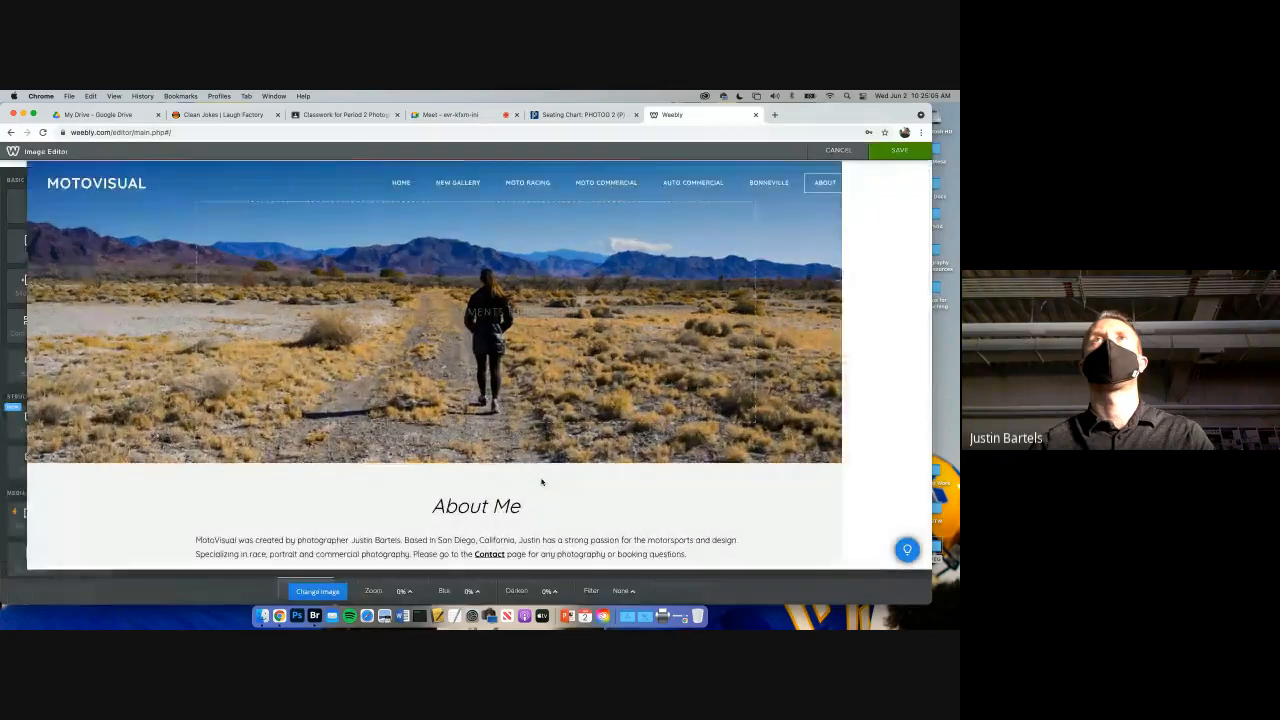
scroll(724, 383, down, 5)
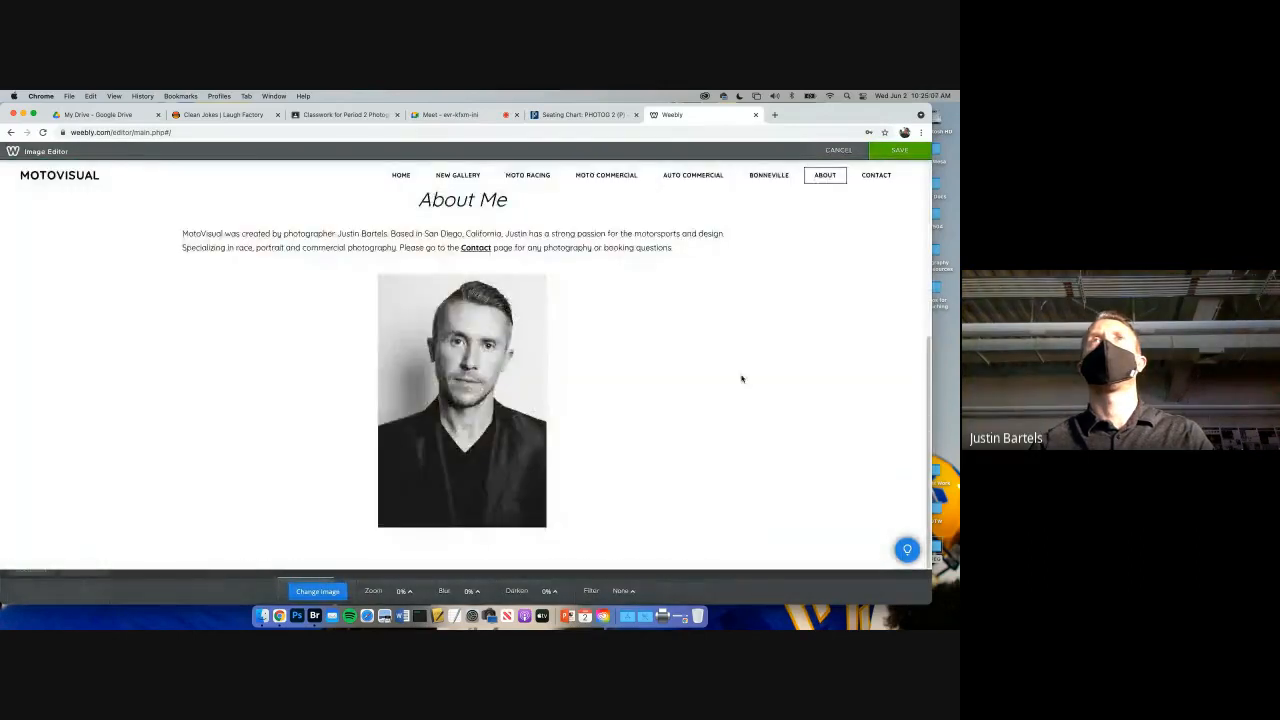
click(318, 591)
scroll(450, 430, down, 6)
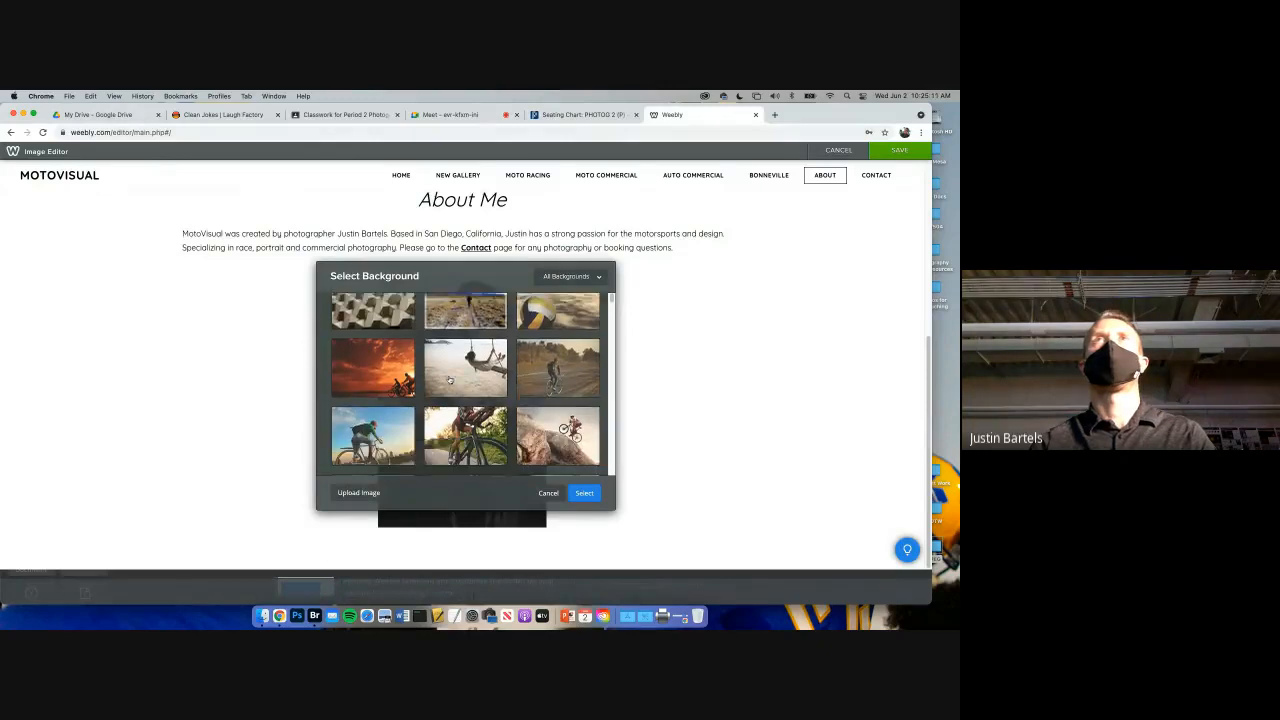
scroll(450, 380, down, 15)
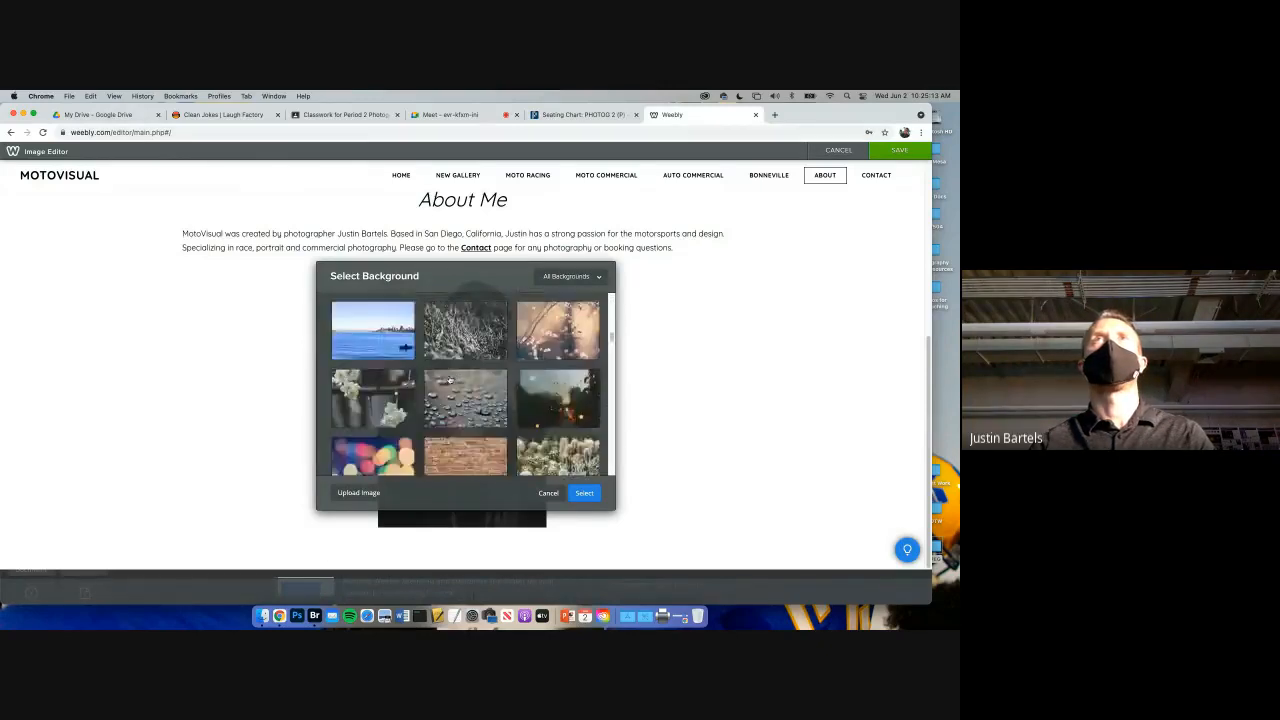
scroll(449, 379, down, 4)
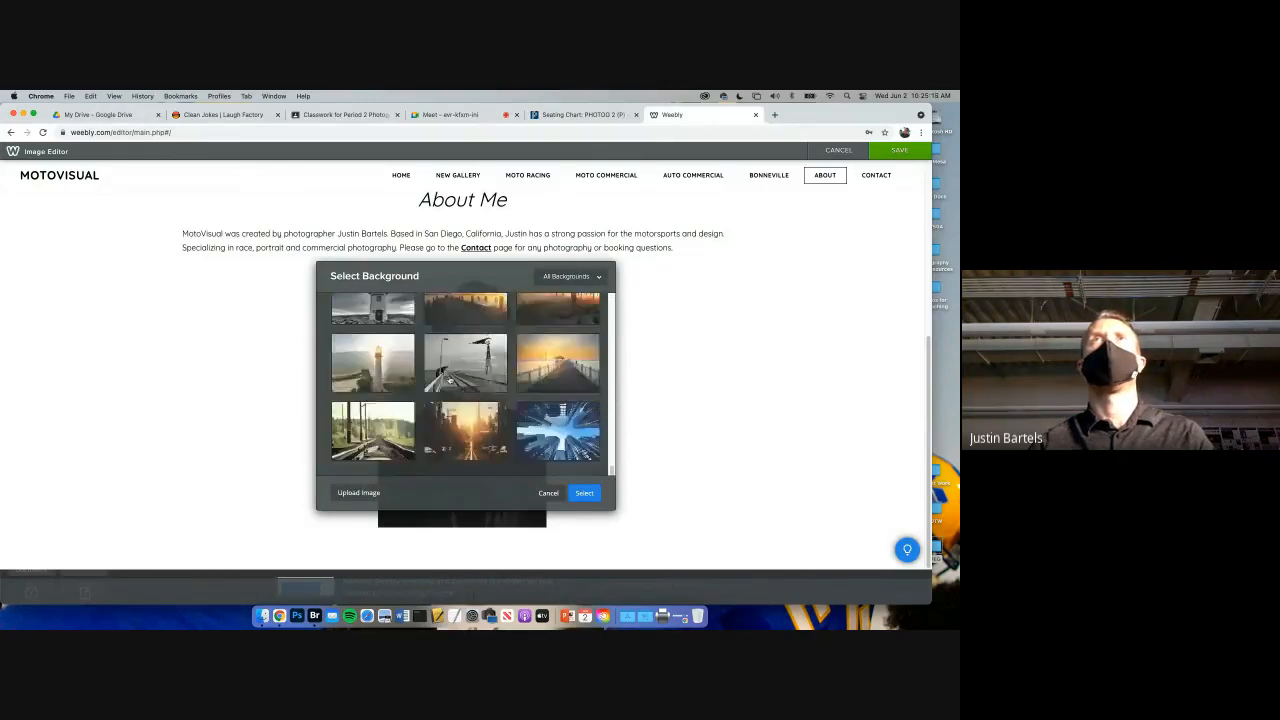
scroll(449, 379, down, 10)
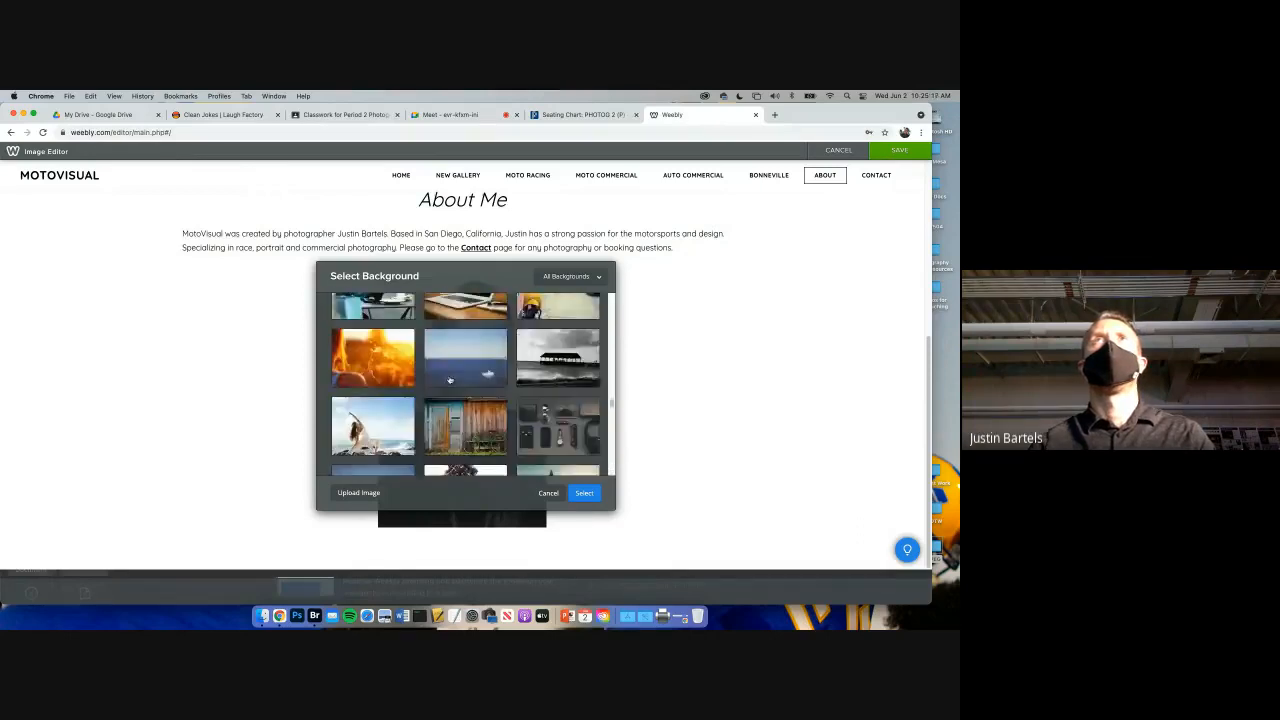
click(581, 280)
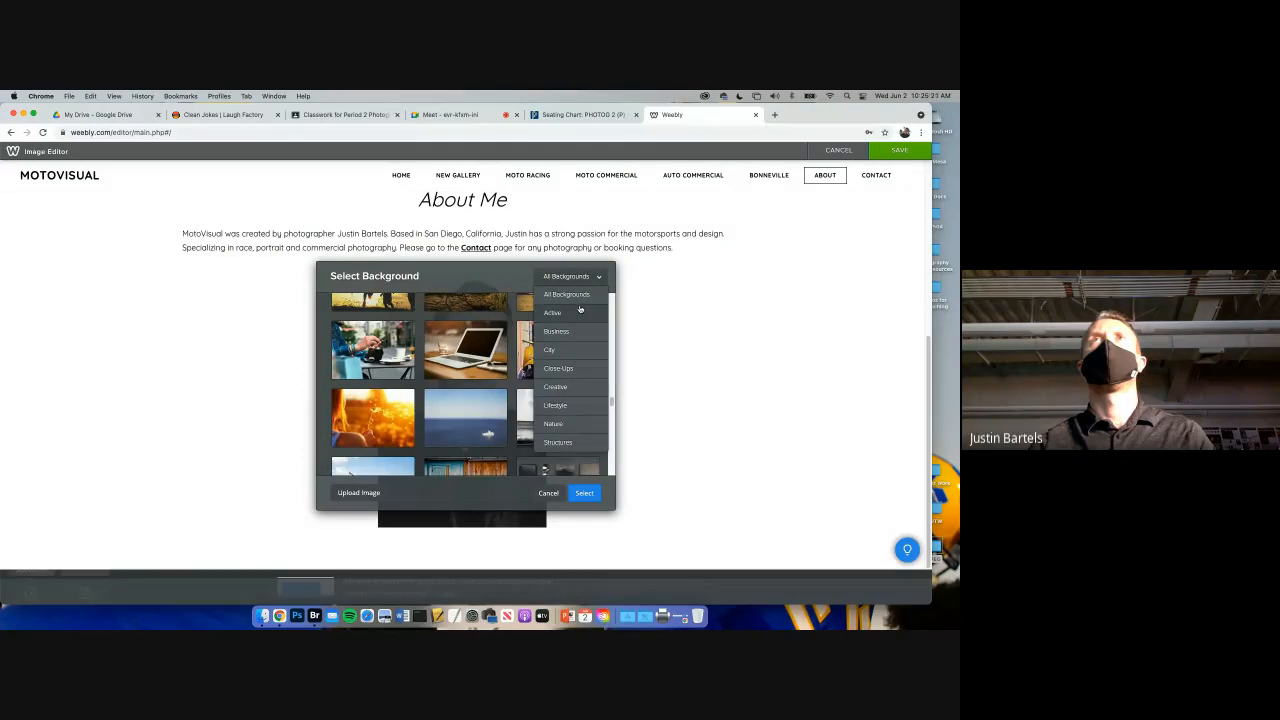
click(470, 486)
- Pick the desert-road walking photo as the header background and save
scroll(473, 418, down, 3)
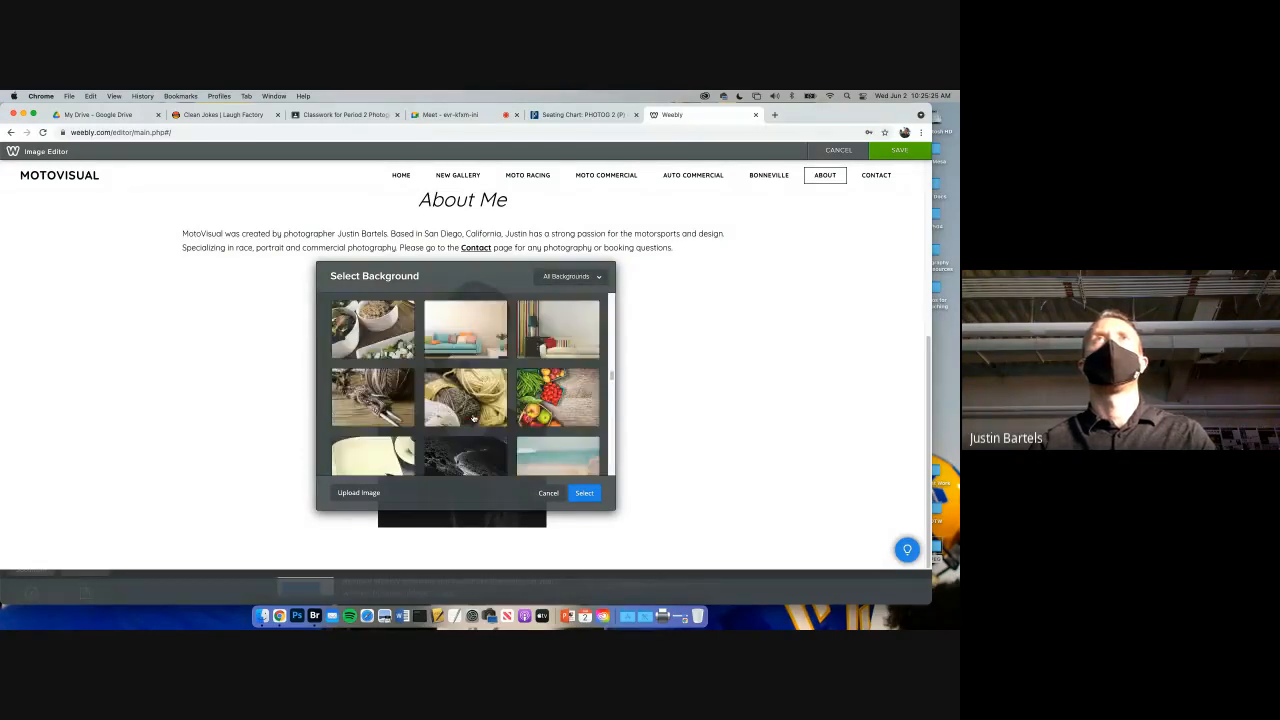
scroll(474, 418, down, 15)
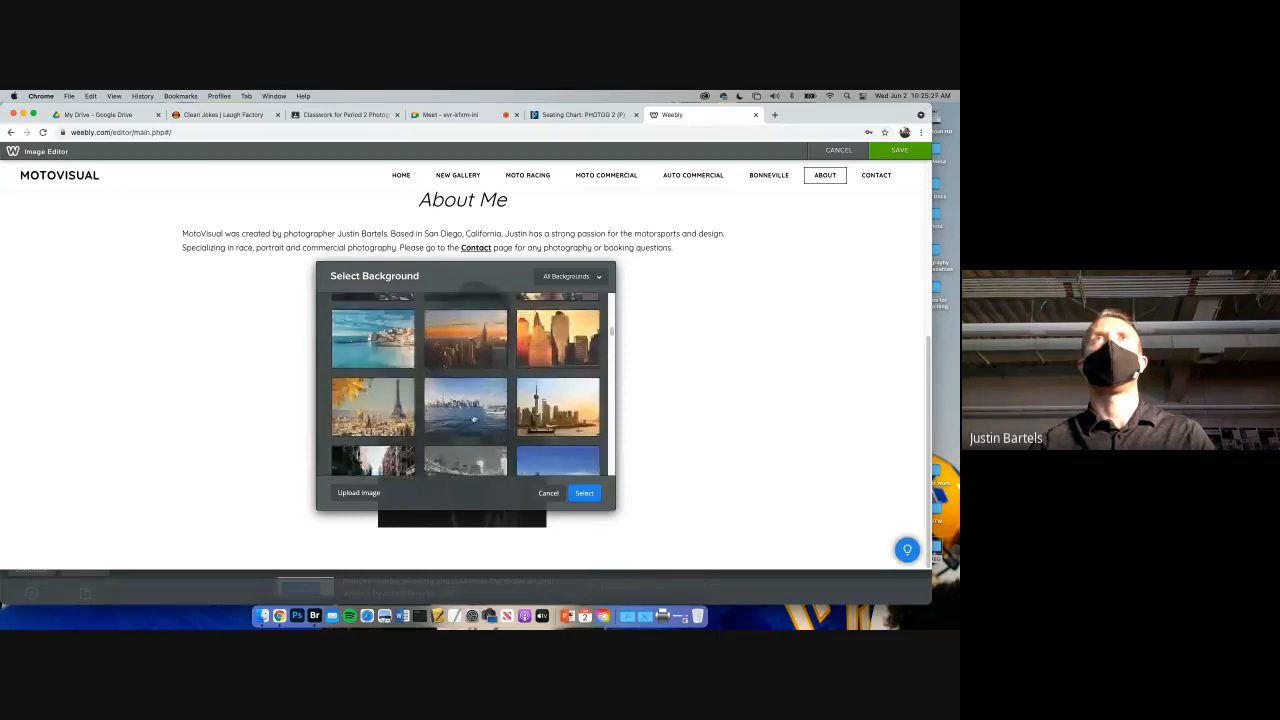
scroll(474, 418, down, 5)
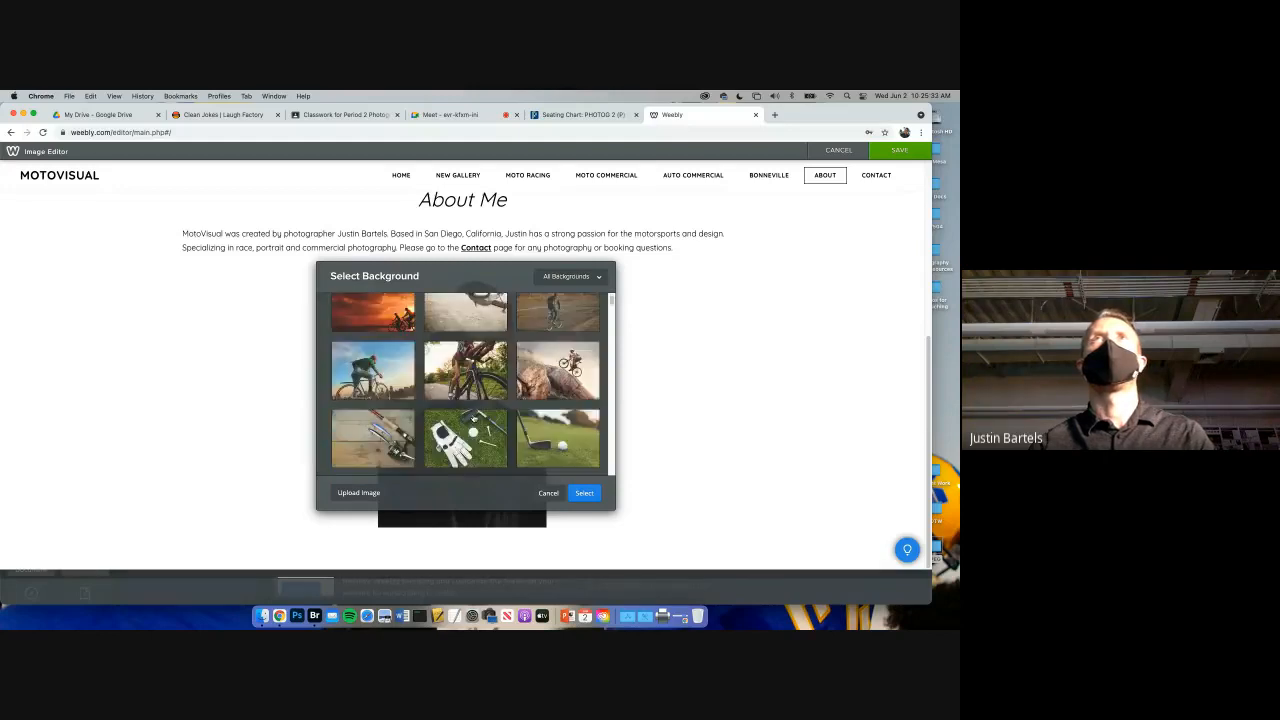
scroll(473, 418, down, 3)
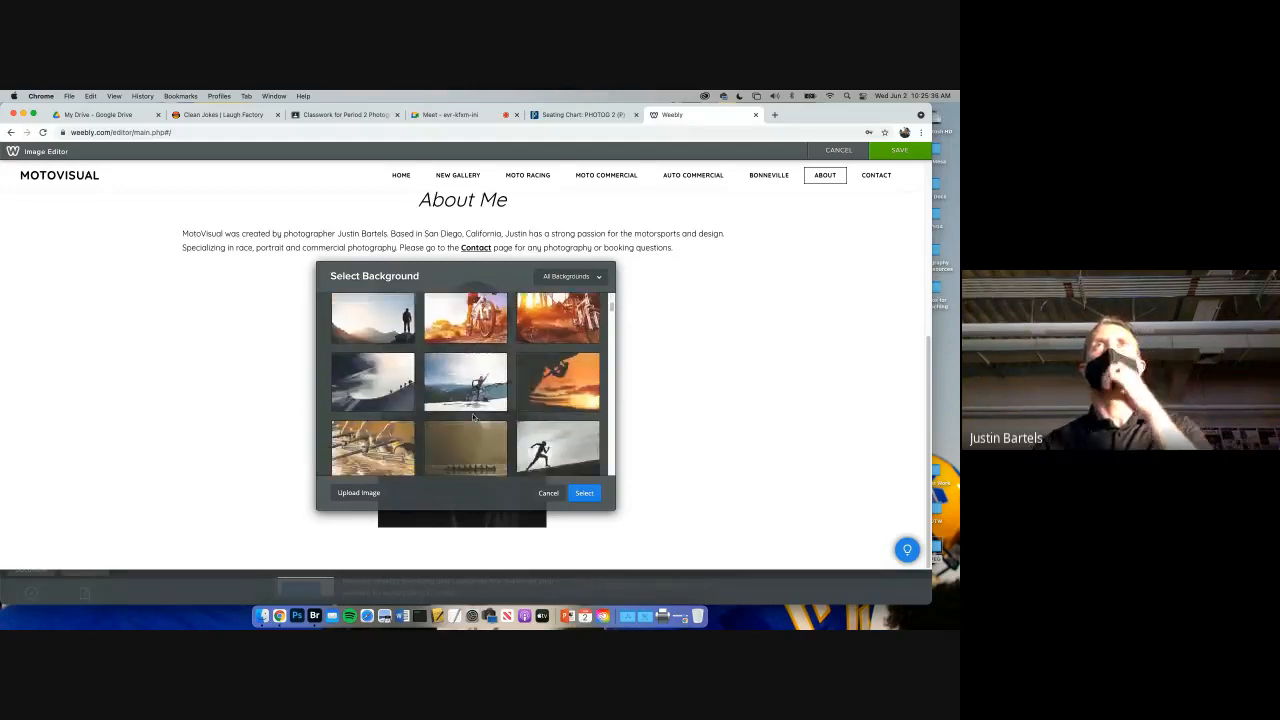
scroll(473, 418, down, 10)
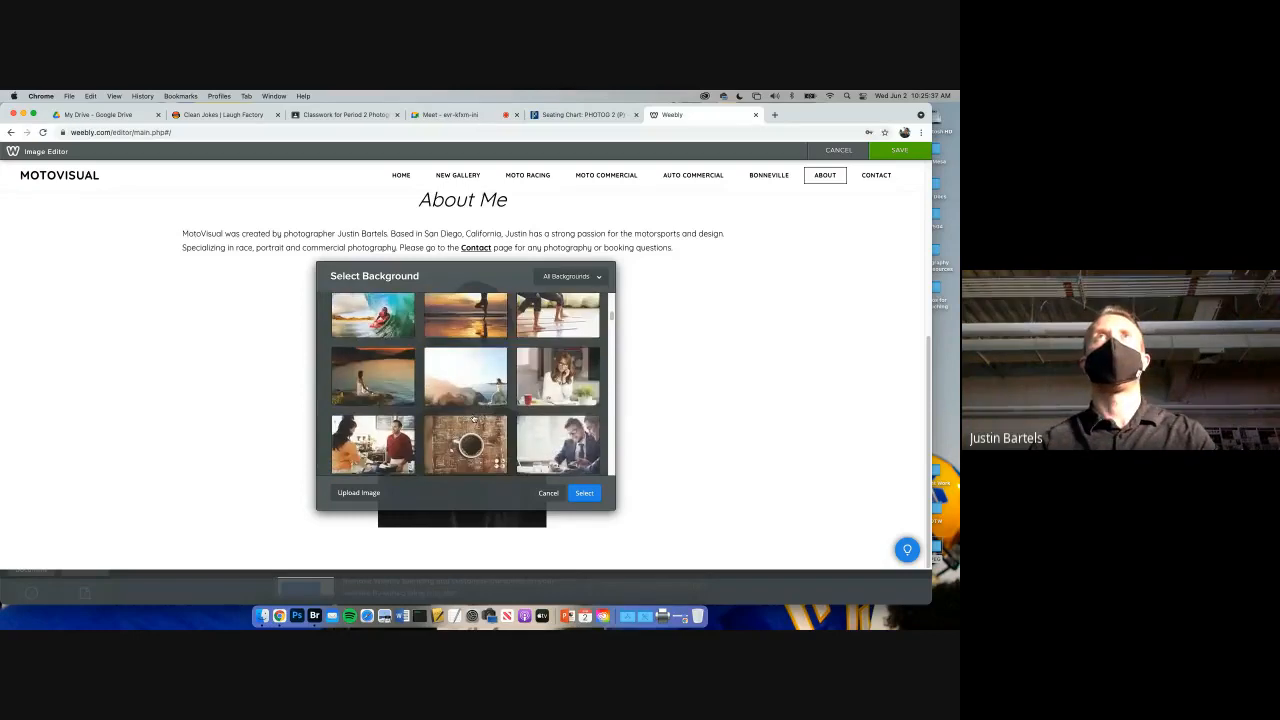
scroll(473, 418, down, 10)
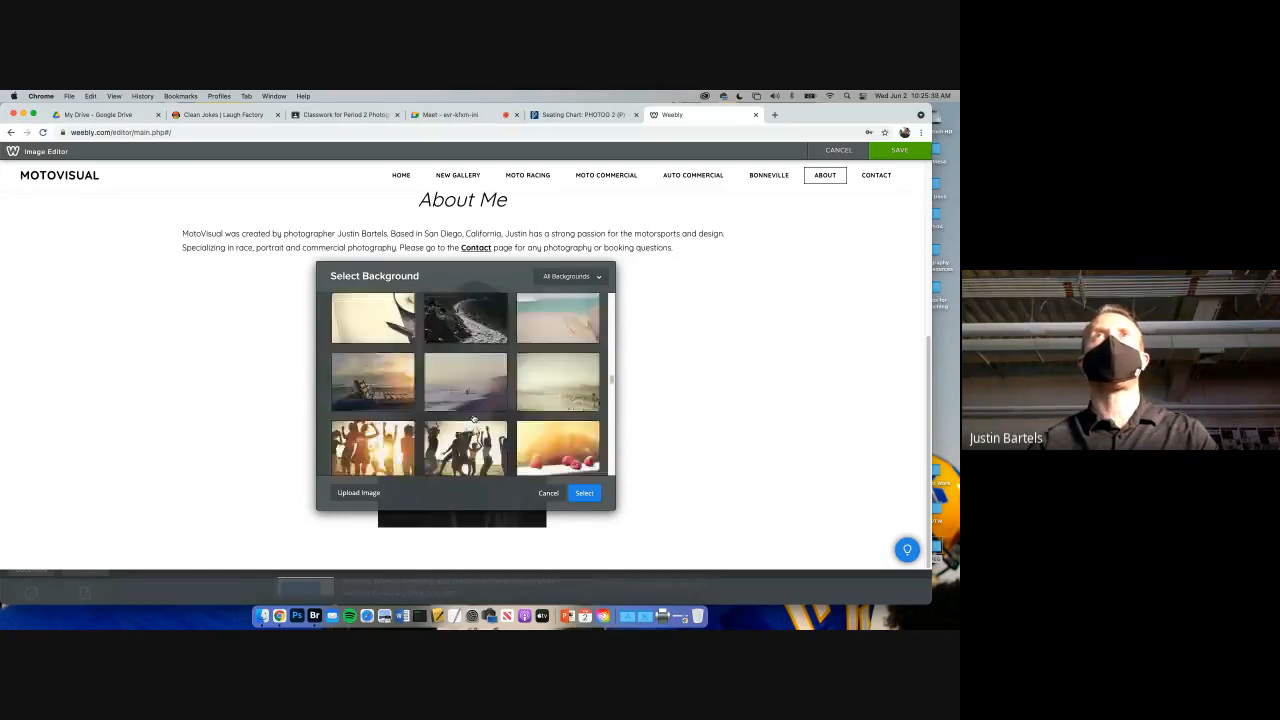
scroll(474, 418, up, 20)
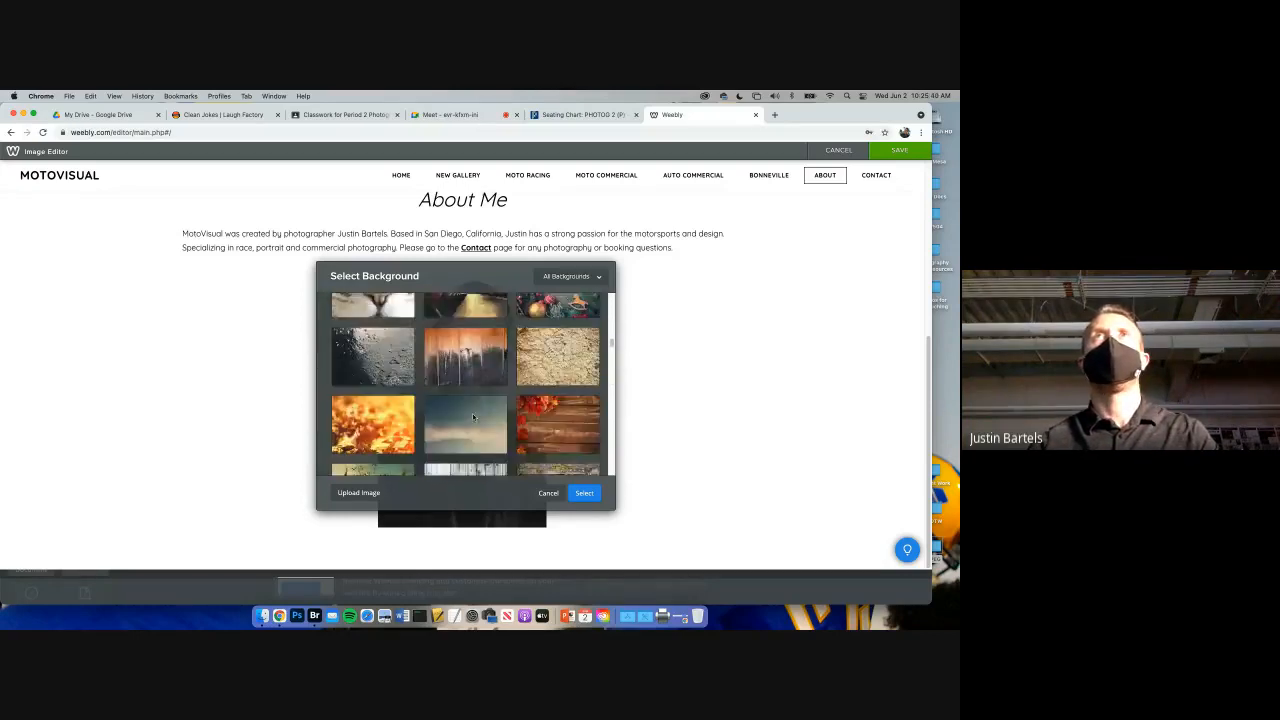
click(584, 493)
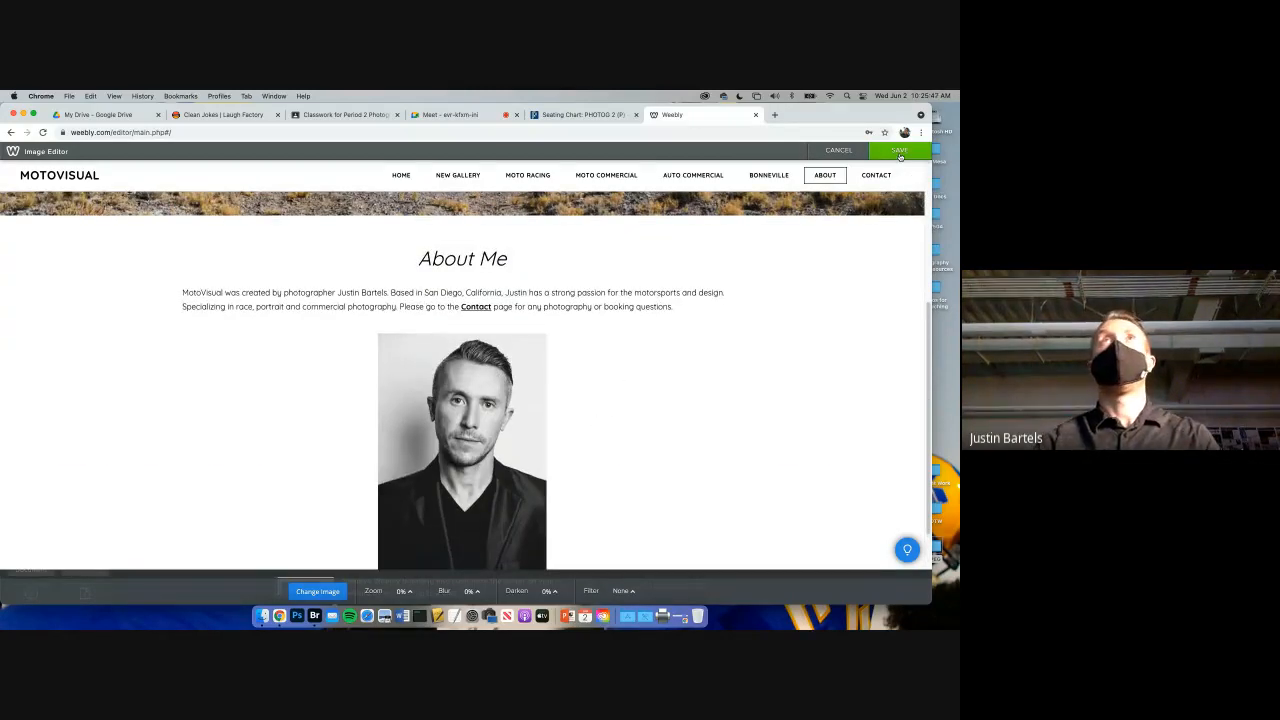
click(899, 152)
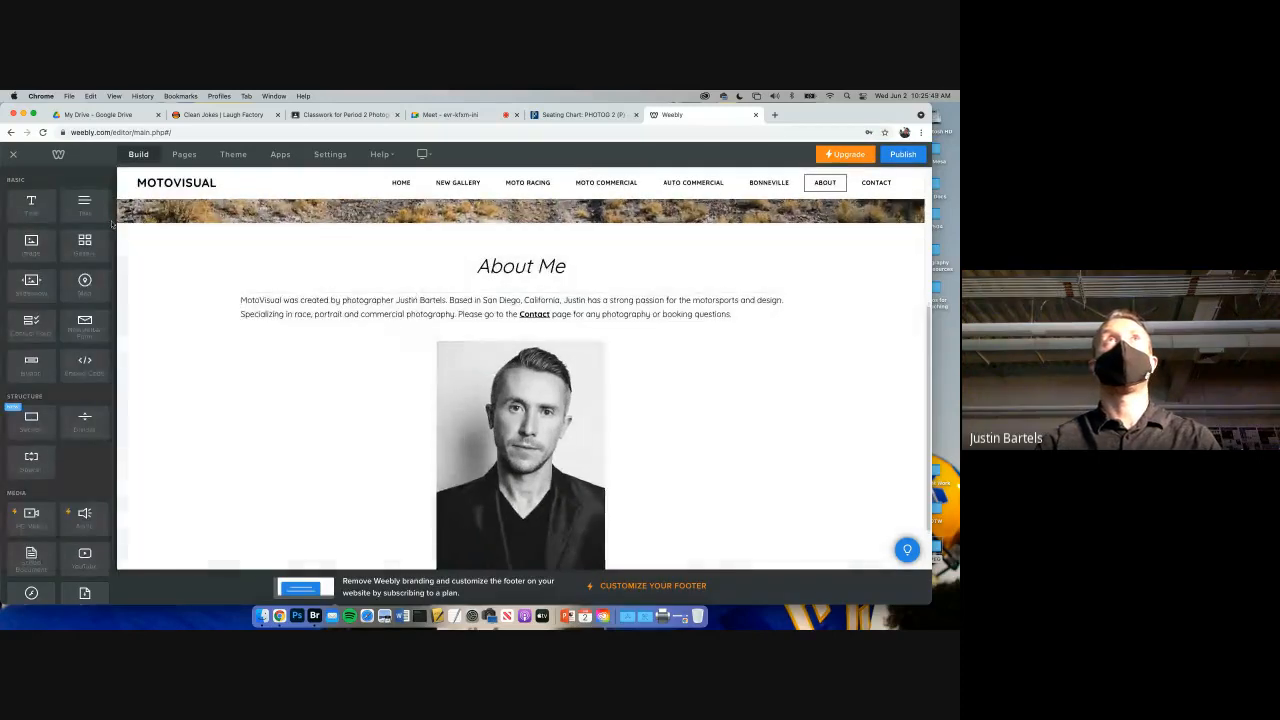
- Drop a Title element below the About Me heading and start editing its placeholder text
drag(85, 205, 294, 288)
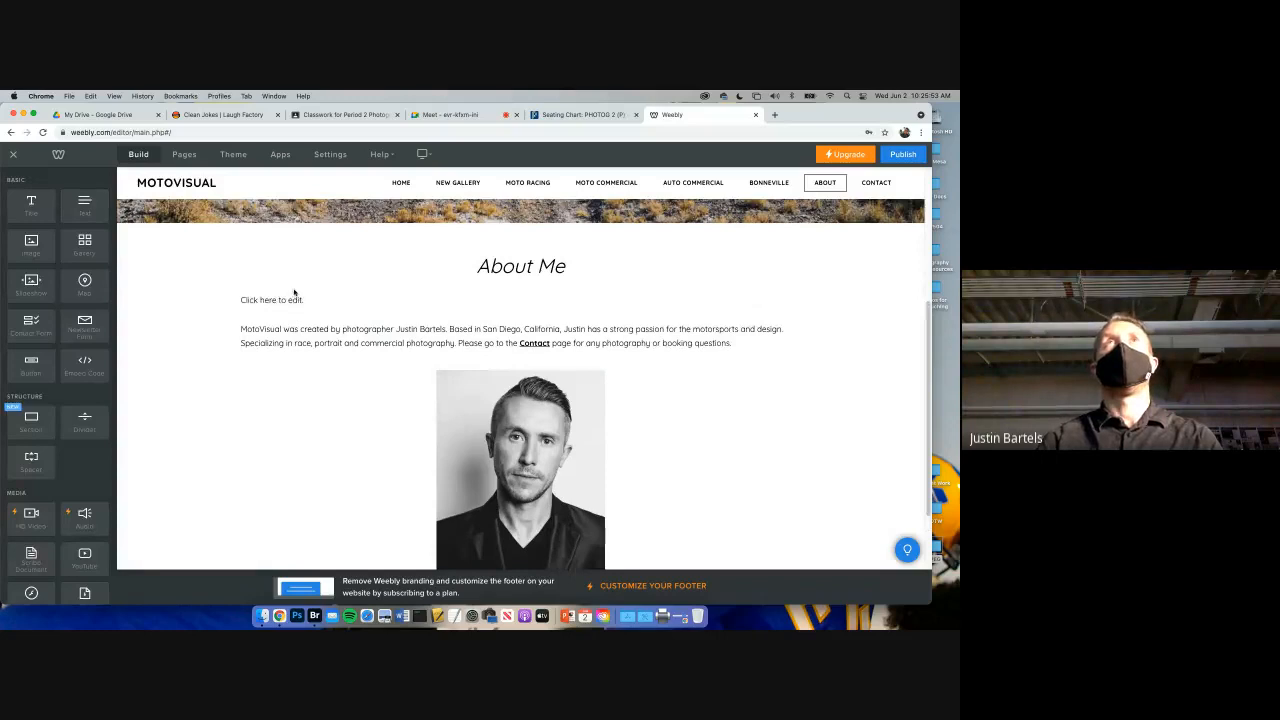
click(295, 299)
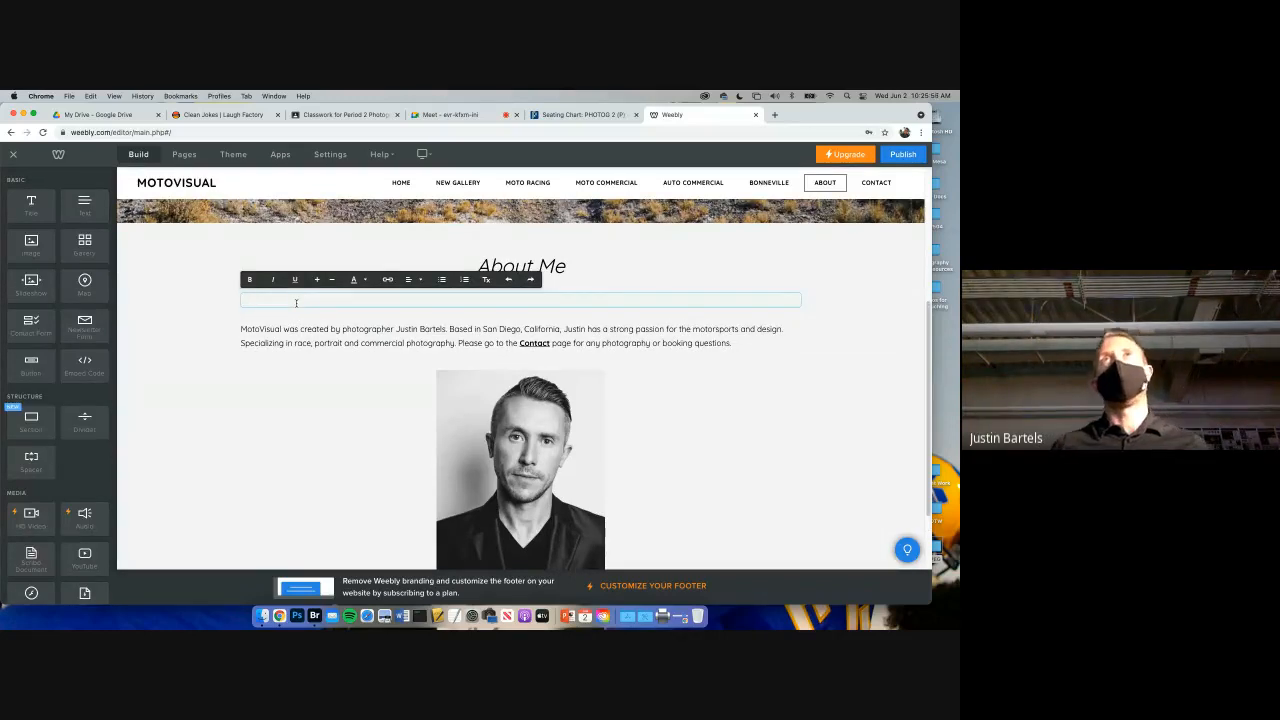
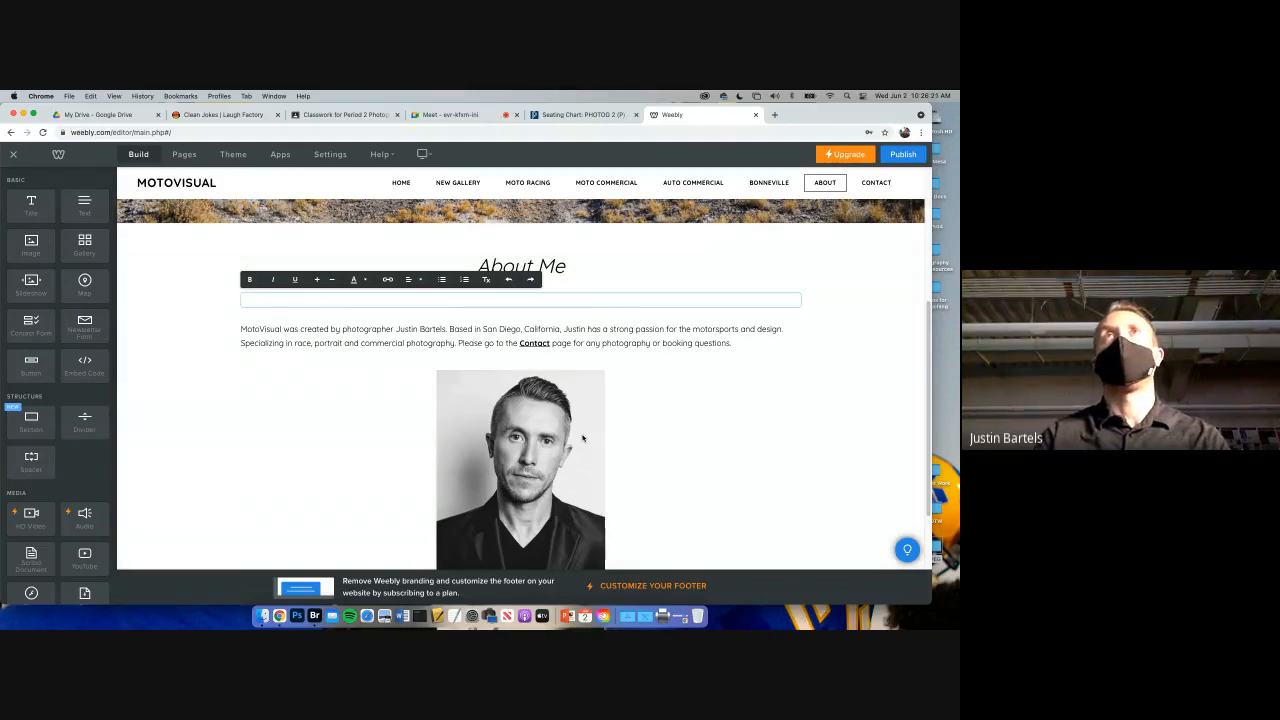
- Add an image block to the About section, then remove it without uploading a photo
scroll(528, 365, down, 2)
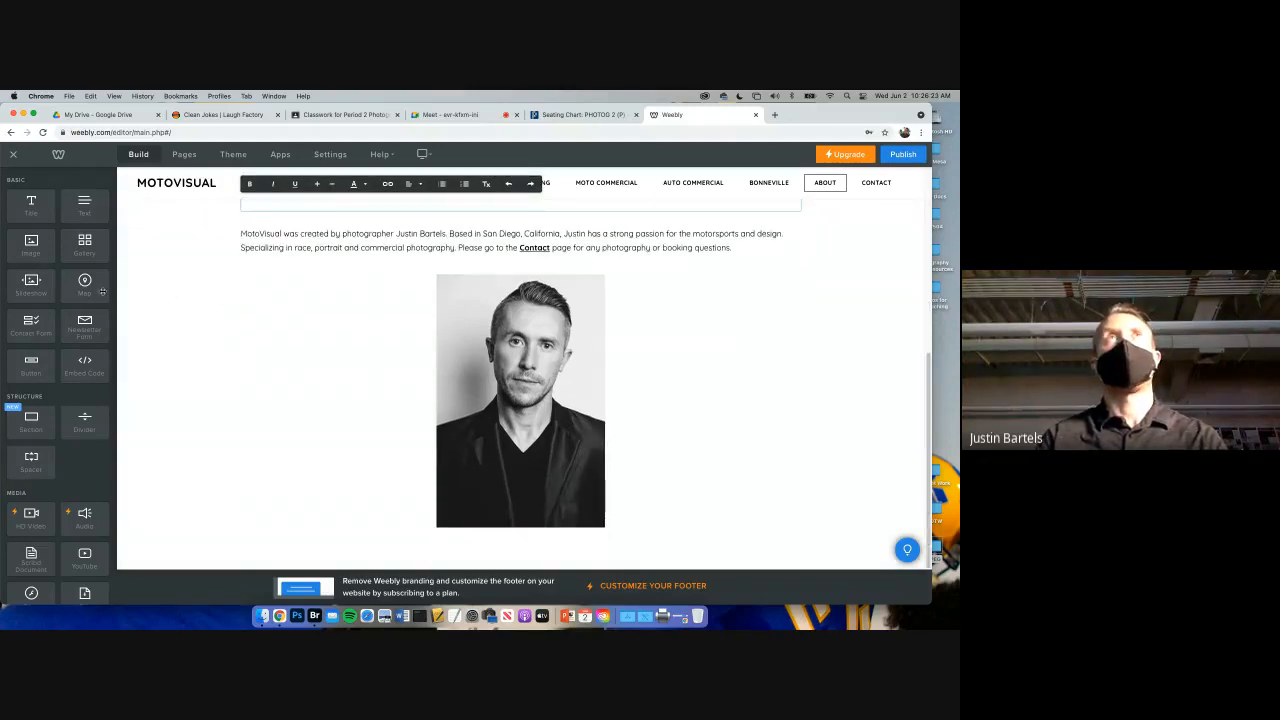
drag(31, 245, 519, 290)
click(525, 312)
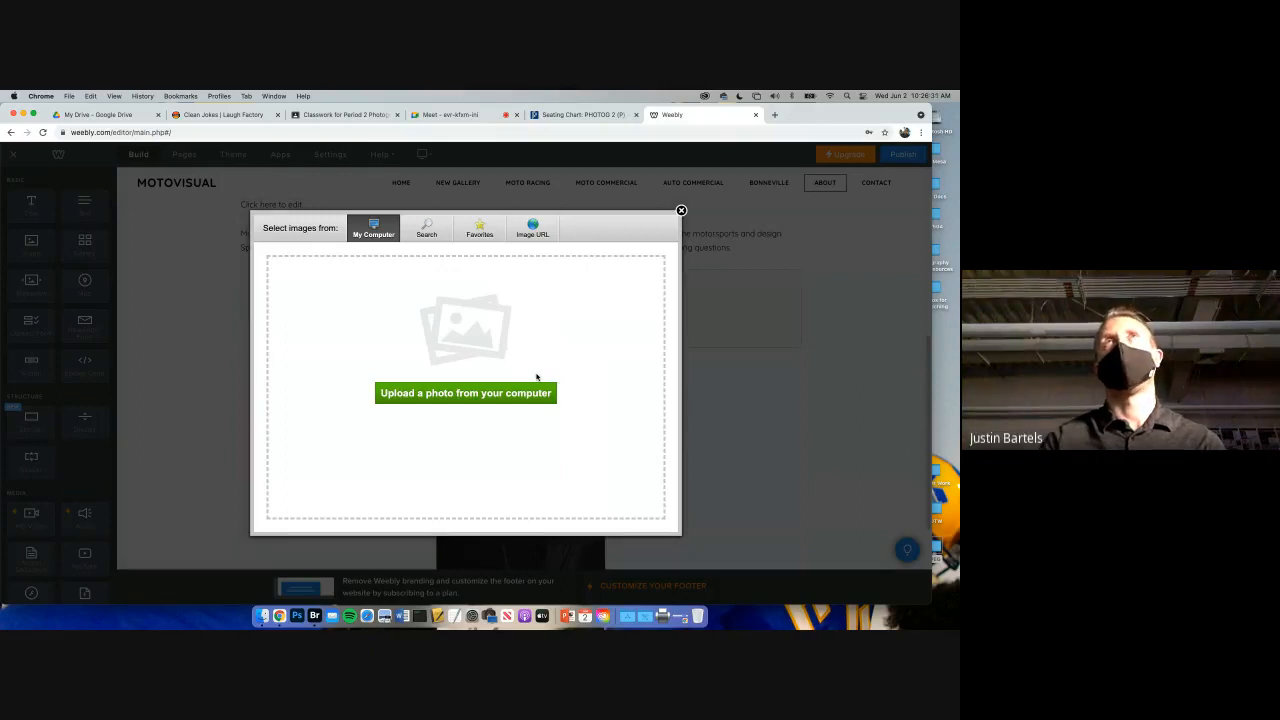
click(681, 211)
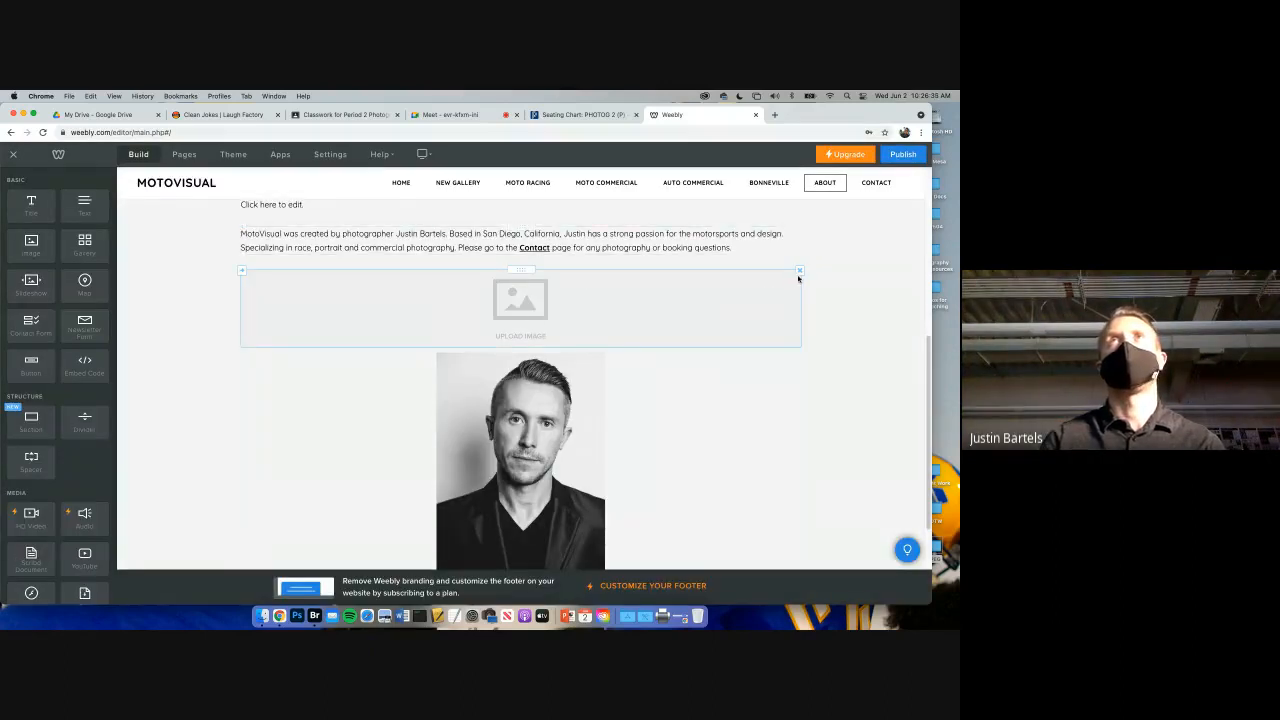
click(799, 271)
click(777, 240)
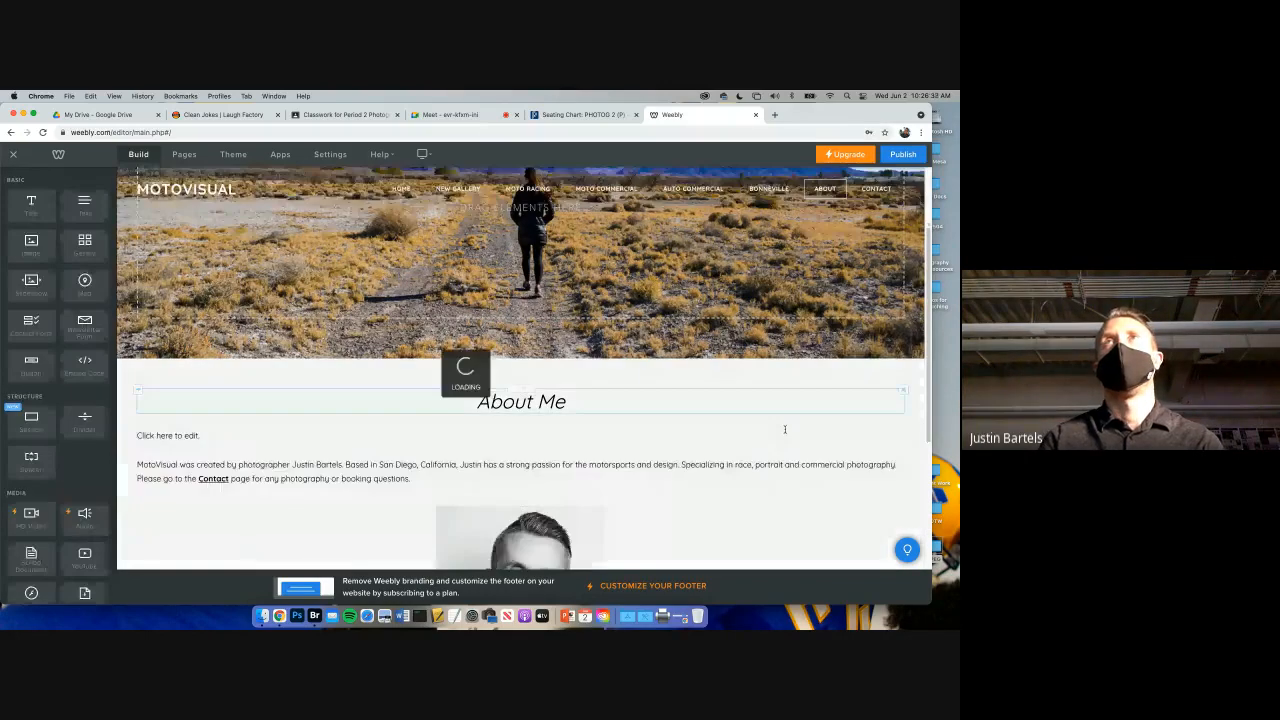
- Delete the empty 'Click here to edit' text block and go to the Contact page
click(799, 429)
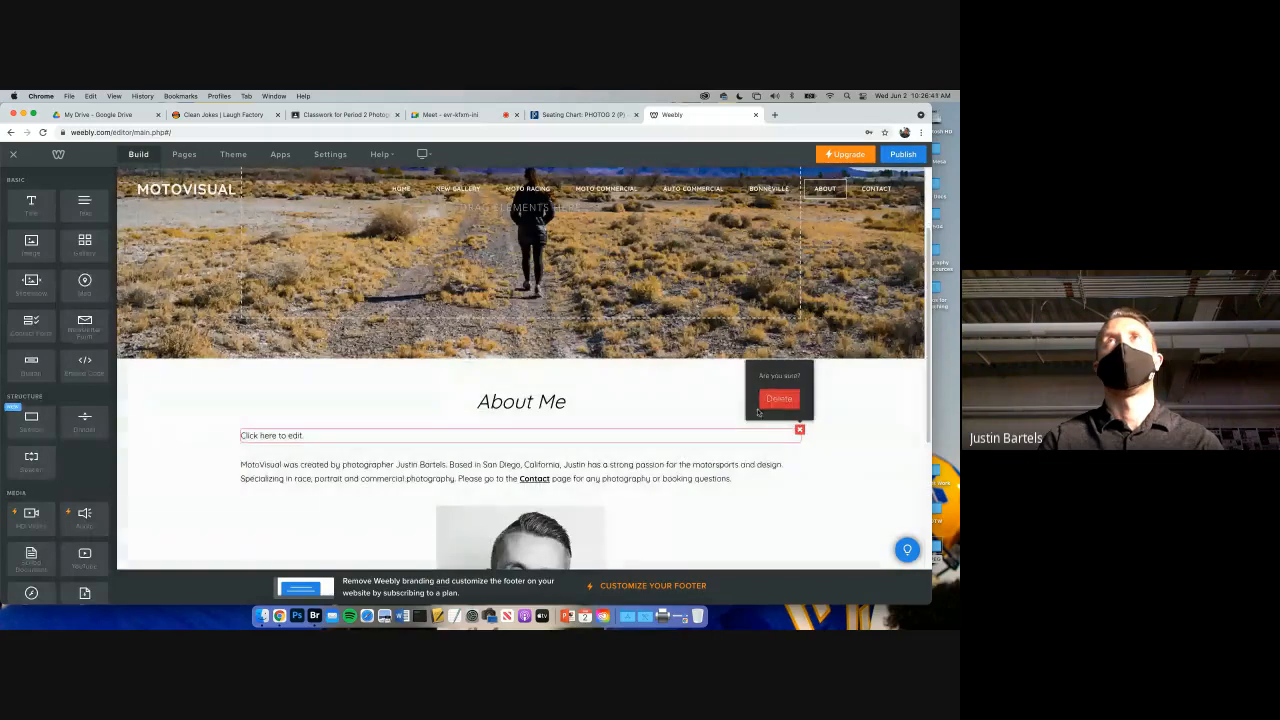
click(776, 399)
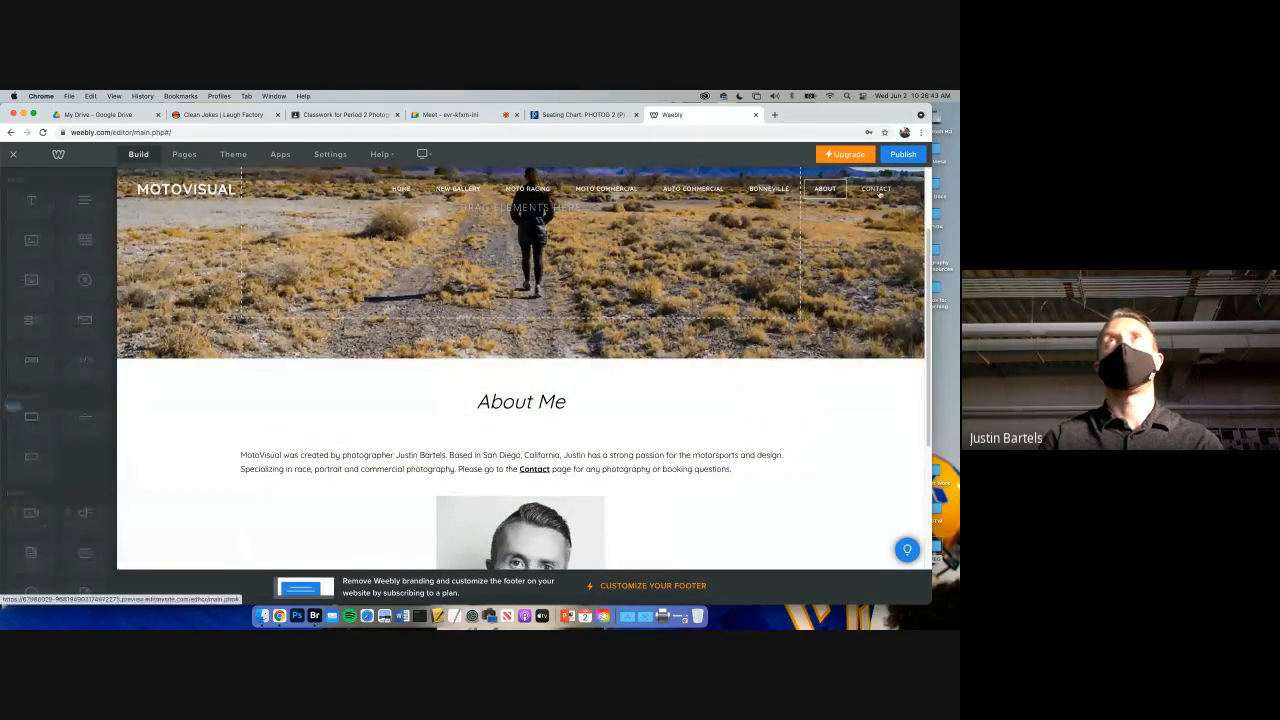
click(876, 189)
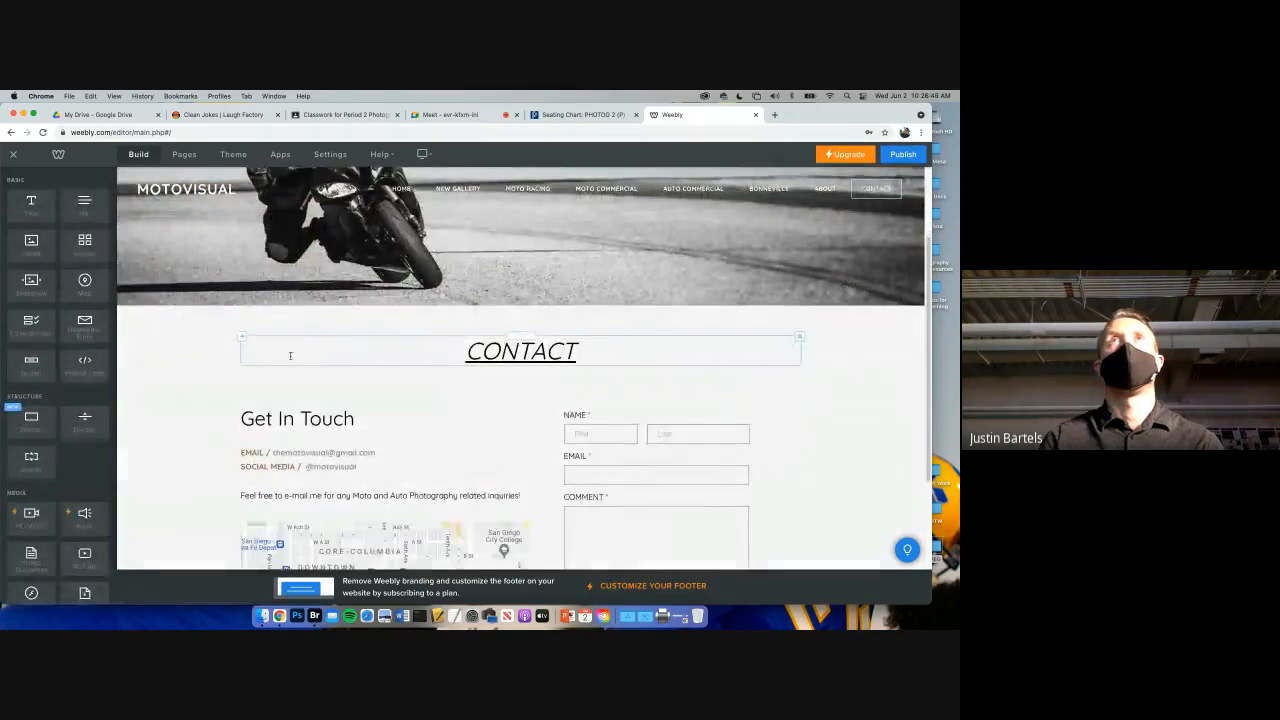
scroll(290, 355, down, 3)
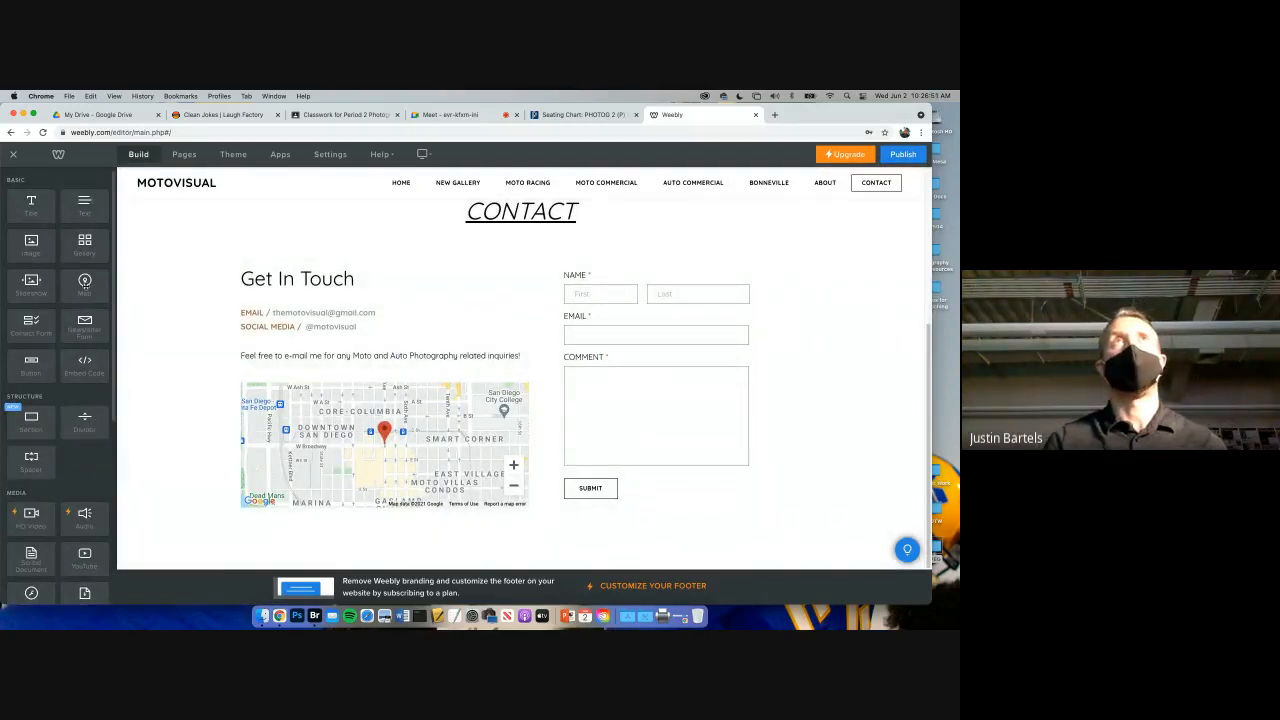
drag(85, 283, 311, 538)
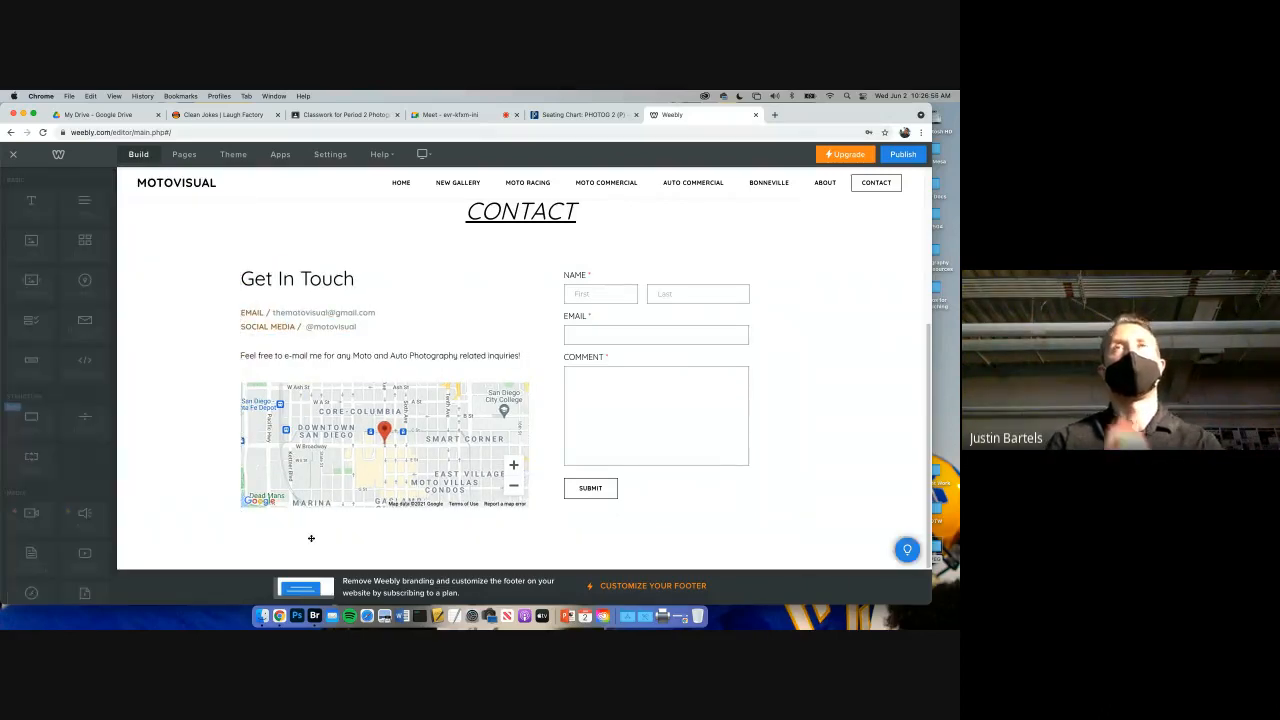
scroll(311, 538, down, 3)
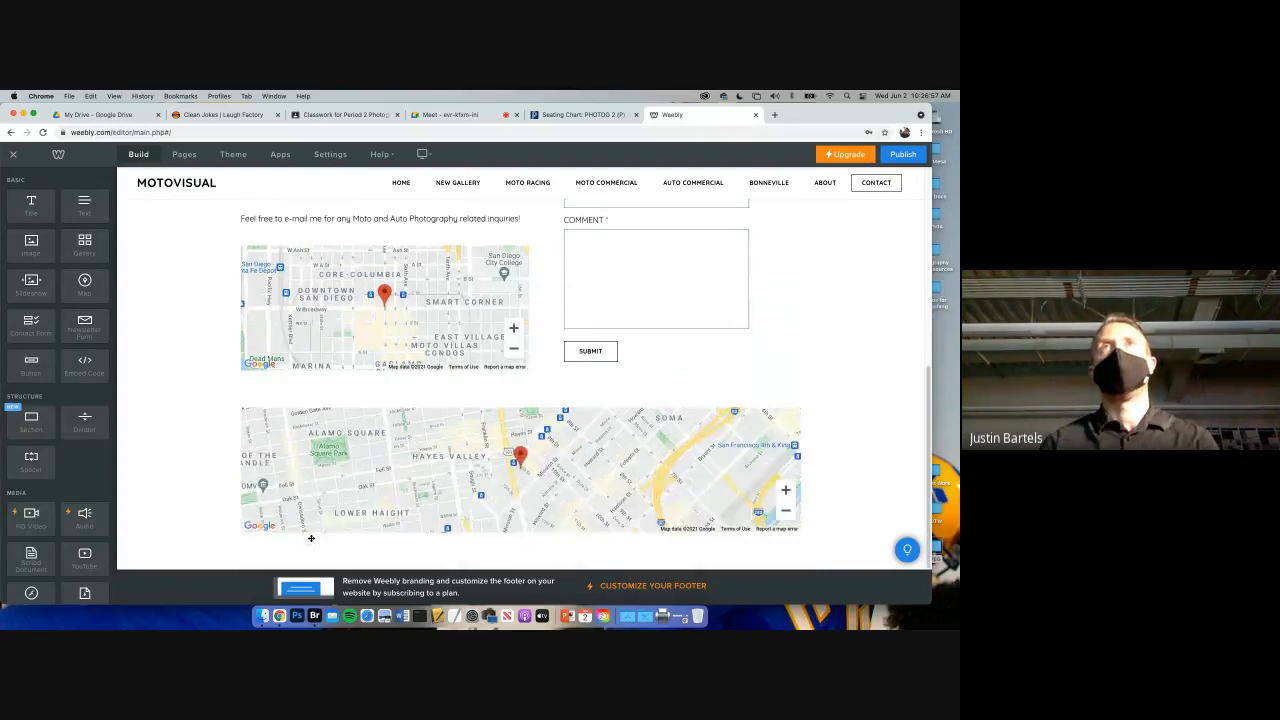
click(311, 538)
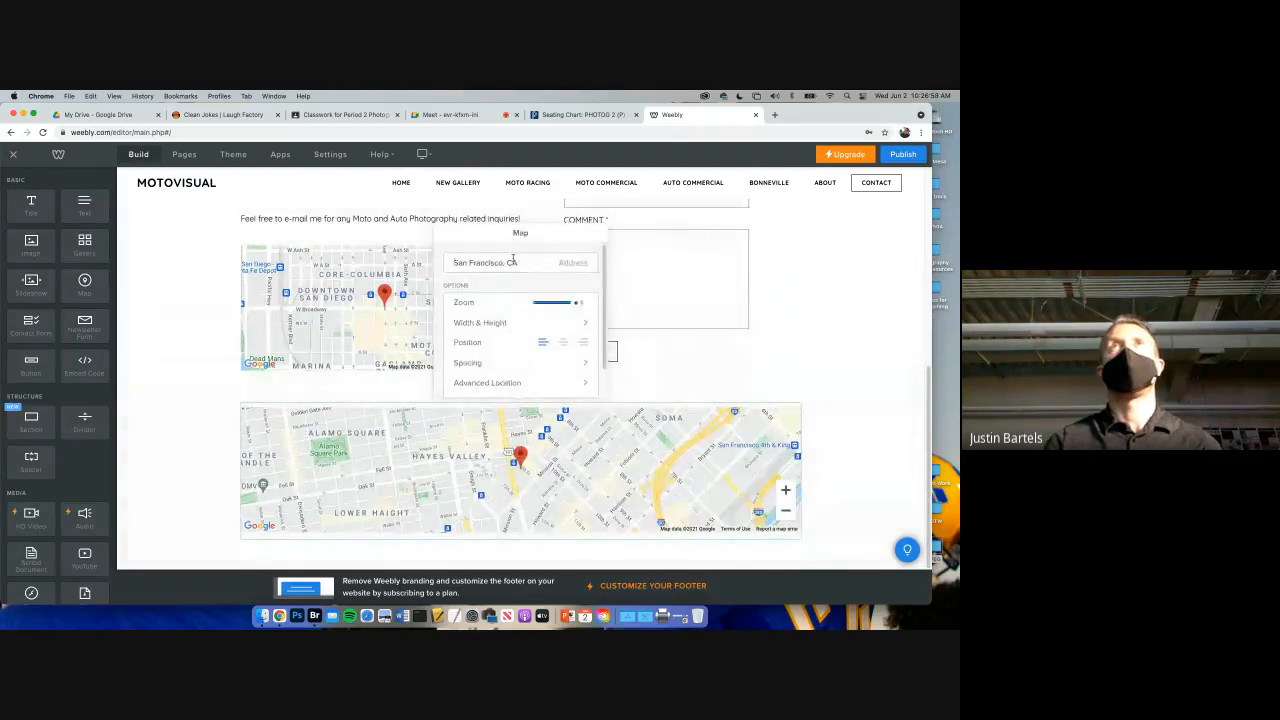
key(shift+alt+Left)
key(shift+alt+Left)
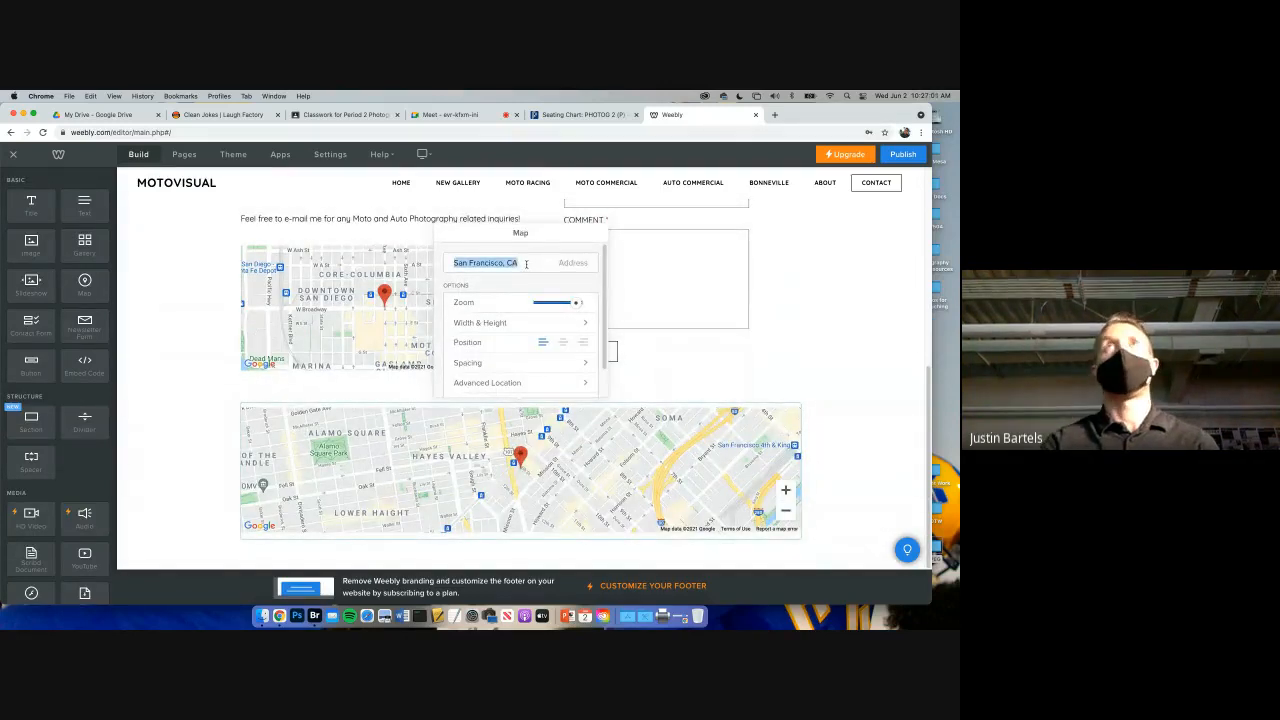
key(BackSpace)
text(Mi)
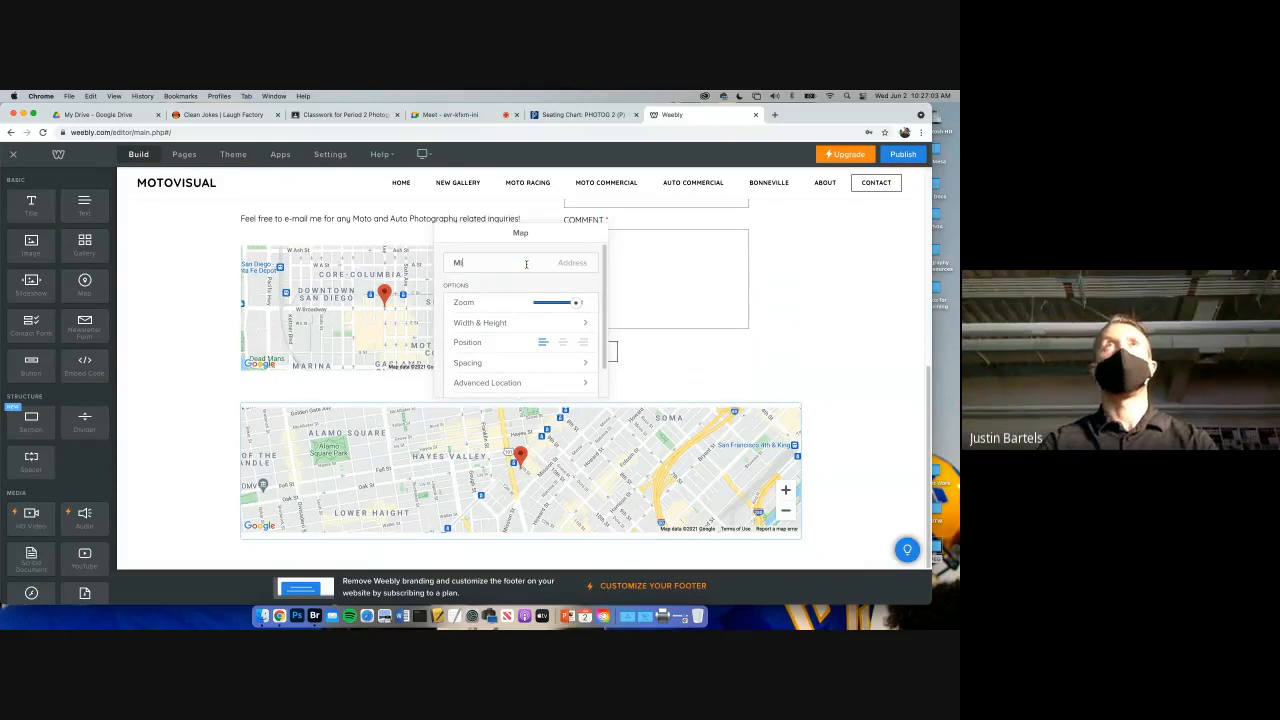
text(ra Mesa, CA)
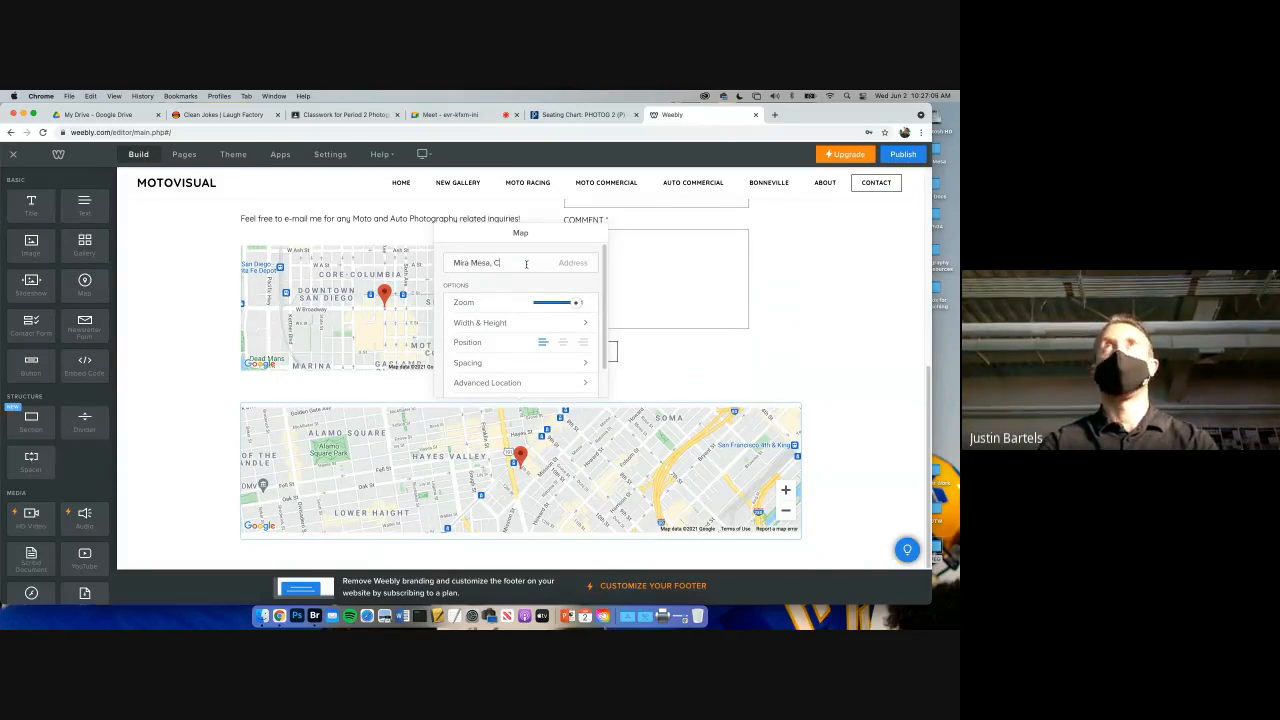
click(841, 378)
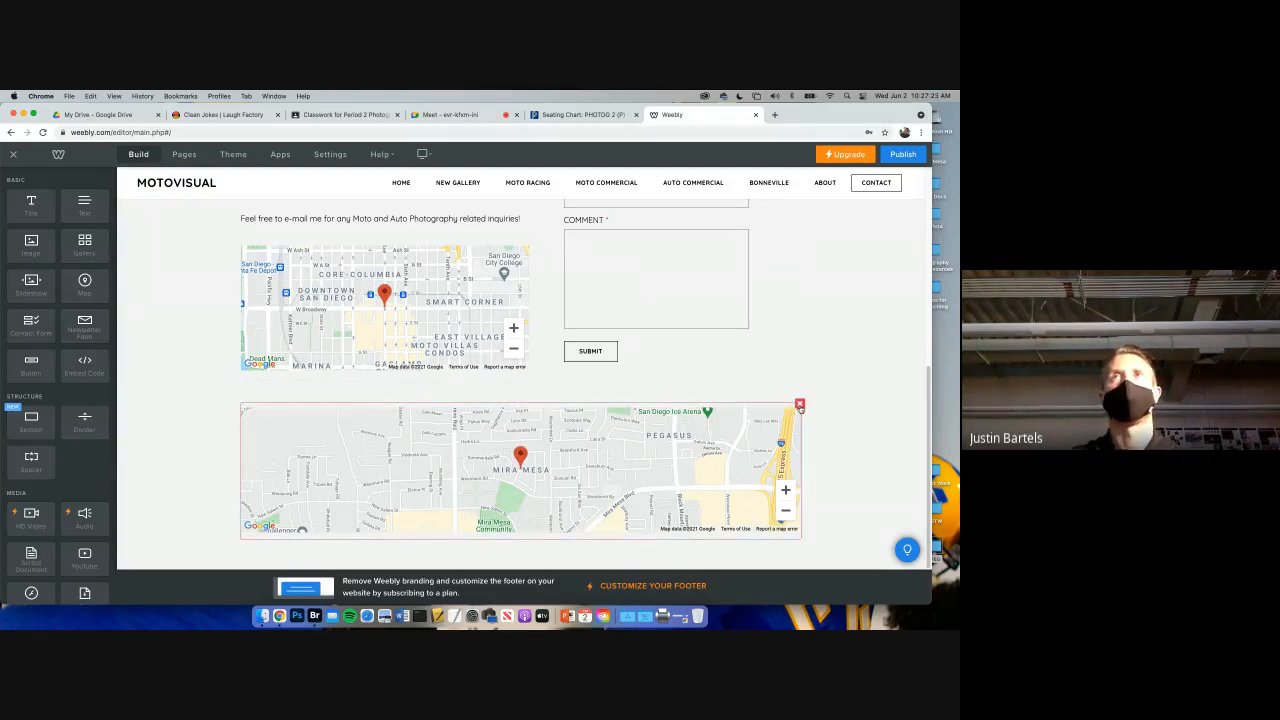
click(799, 404)
click(778, 372)
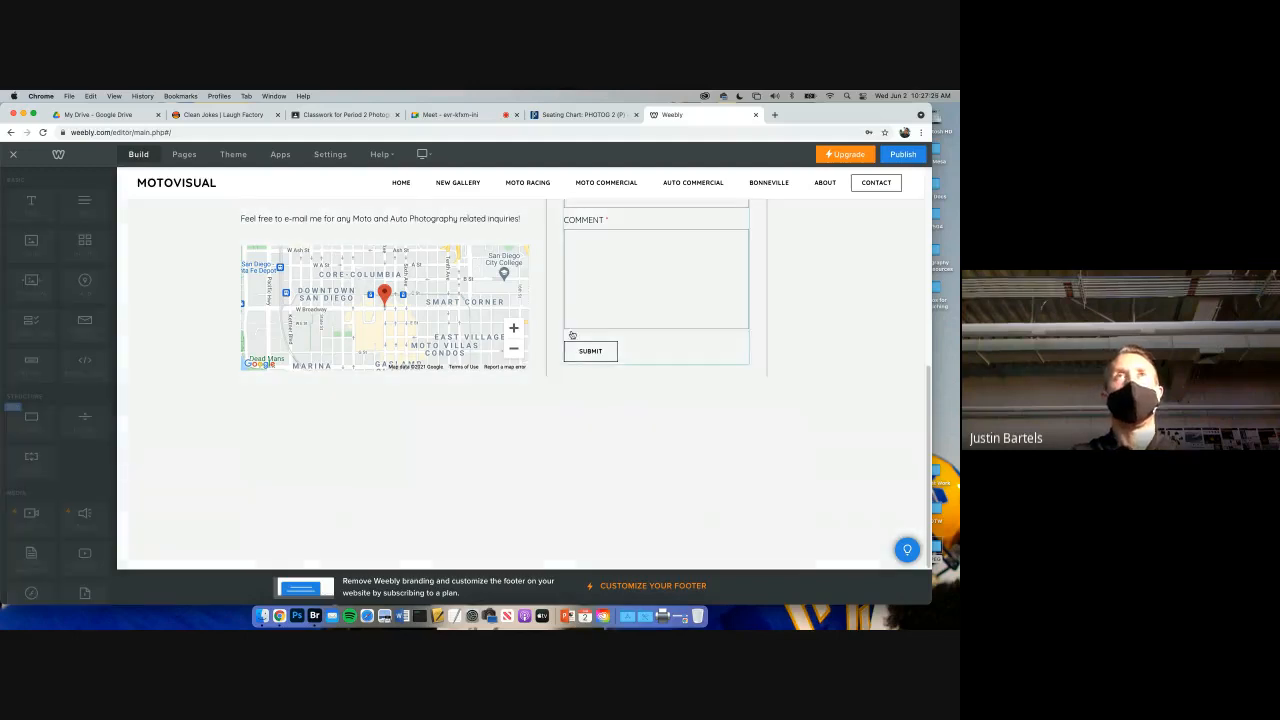
- Add a contact form headed 'Feel free to contact me about any photo inquiries' in smaller text
scroll(415, 463, down, 2)
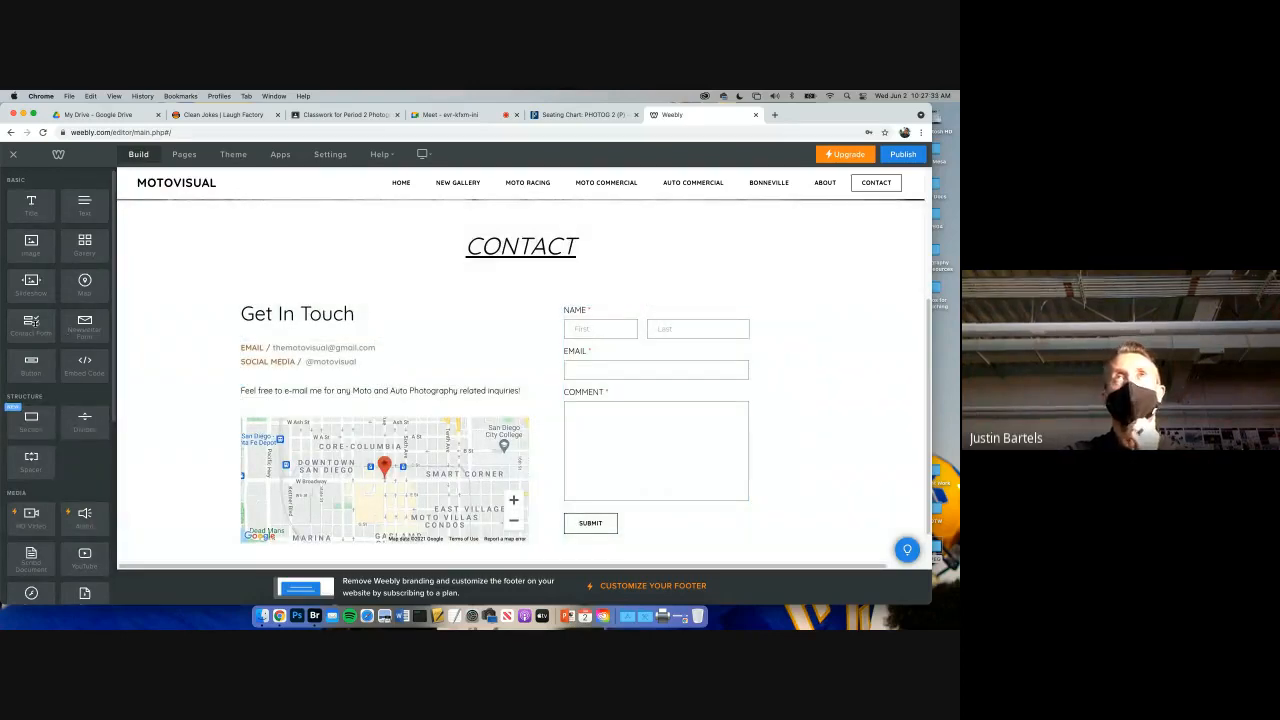
drag(35, 326, 563, 526)
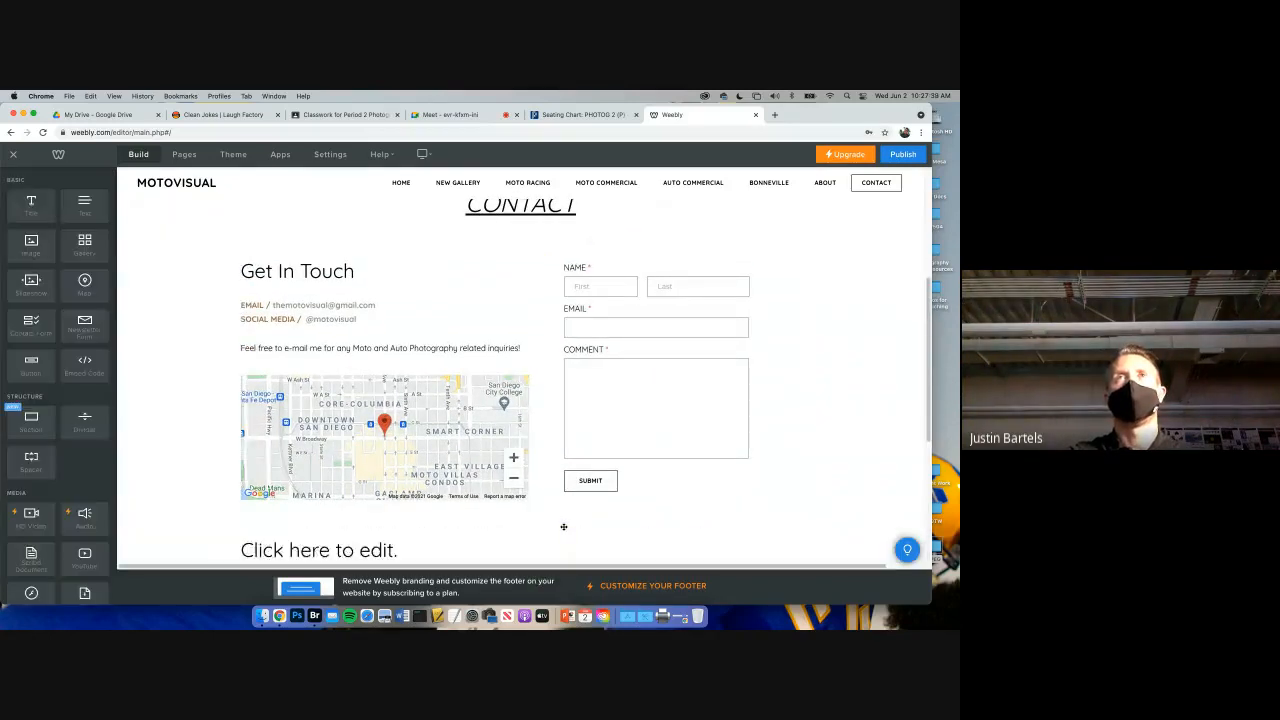
click(338, 291)
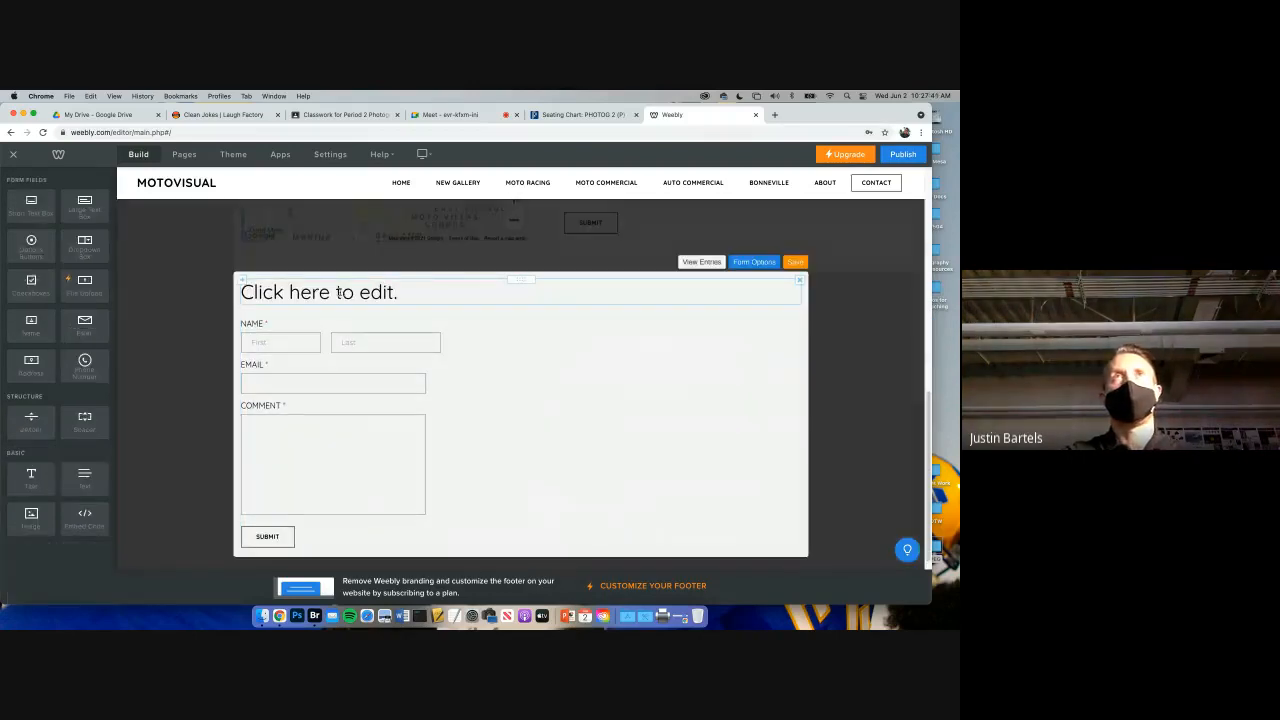
click(338, 291)
text(F)
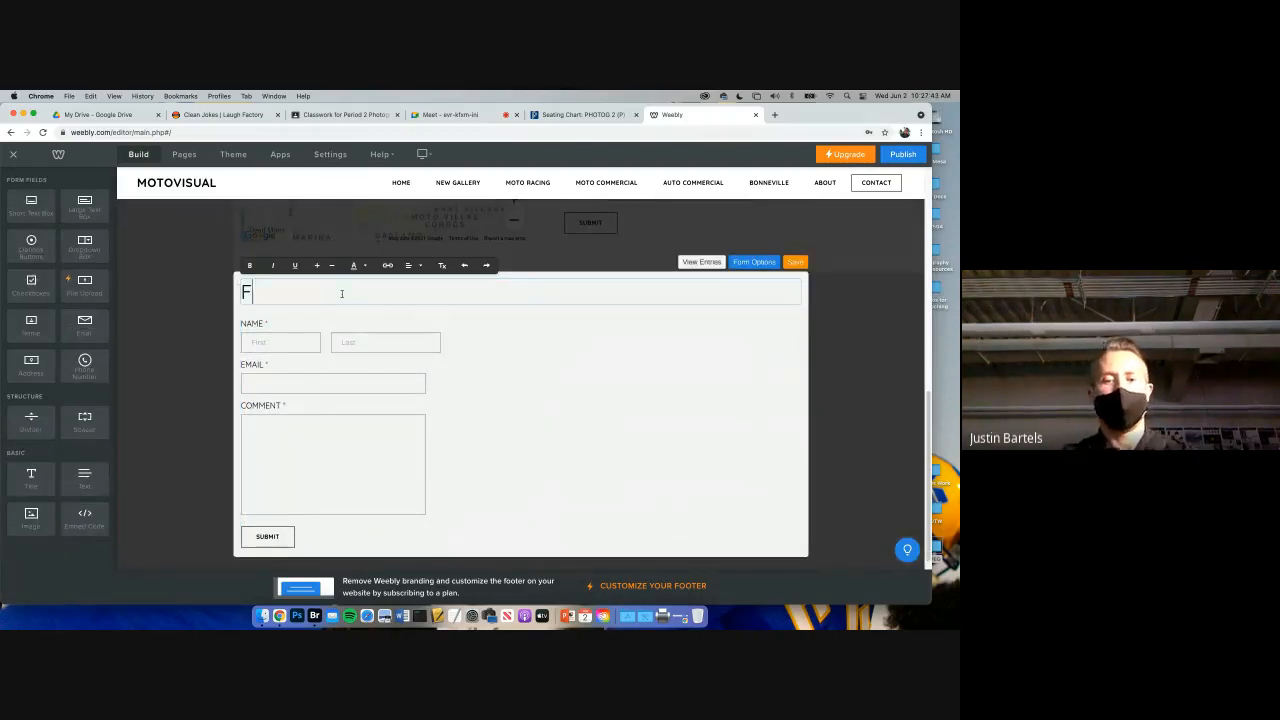
text(eel free t)
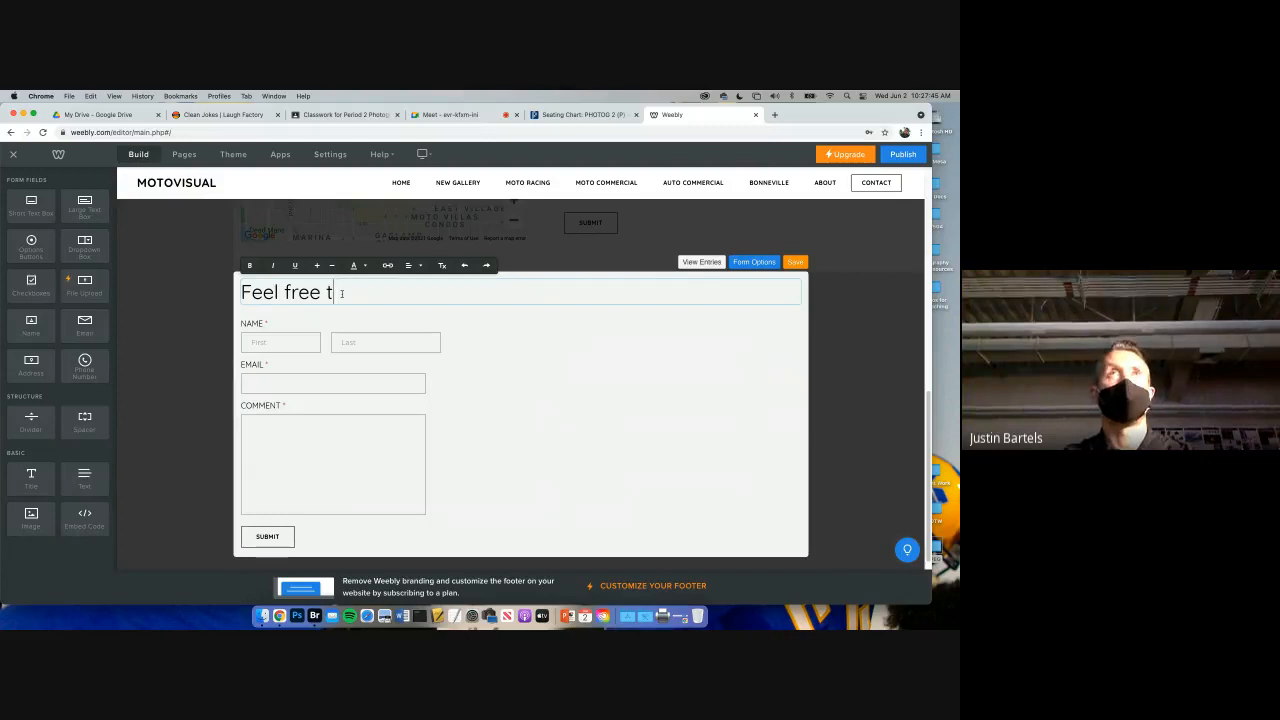
text(o contact )
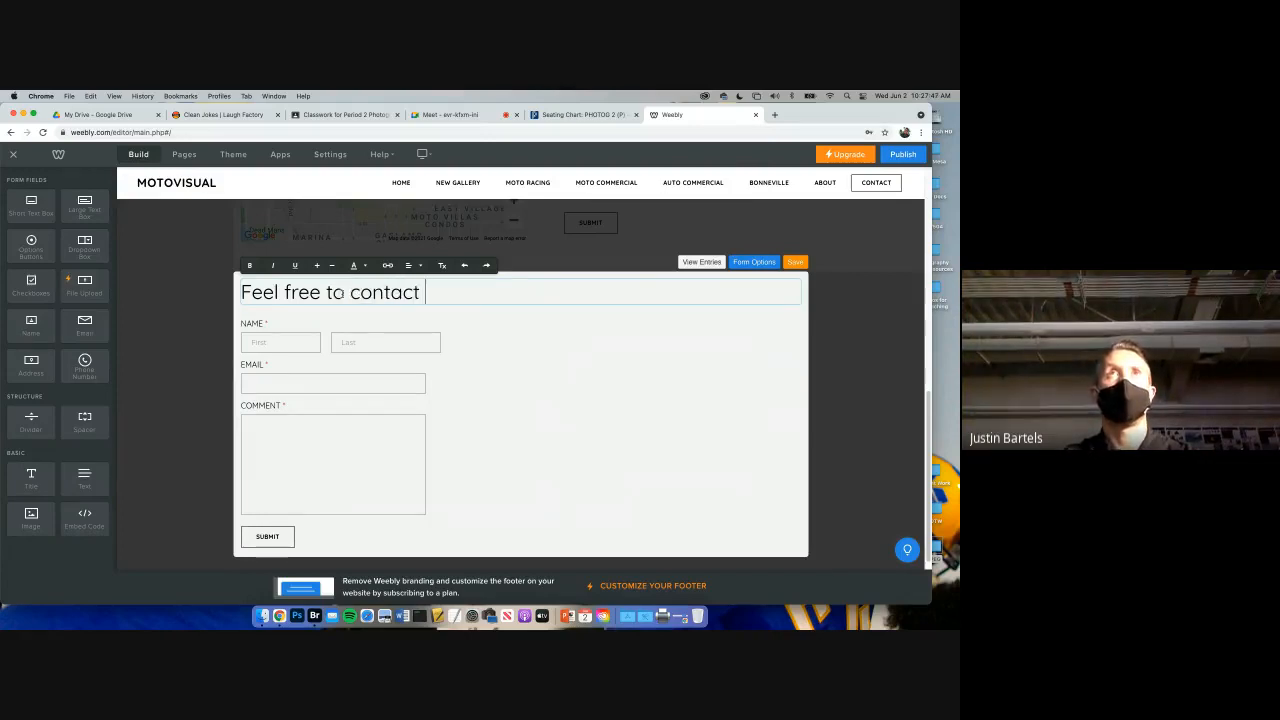
text(me about any phot)
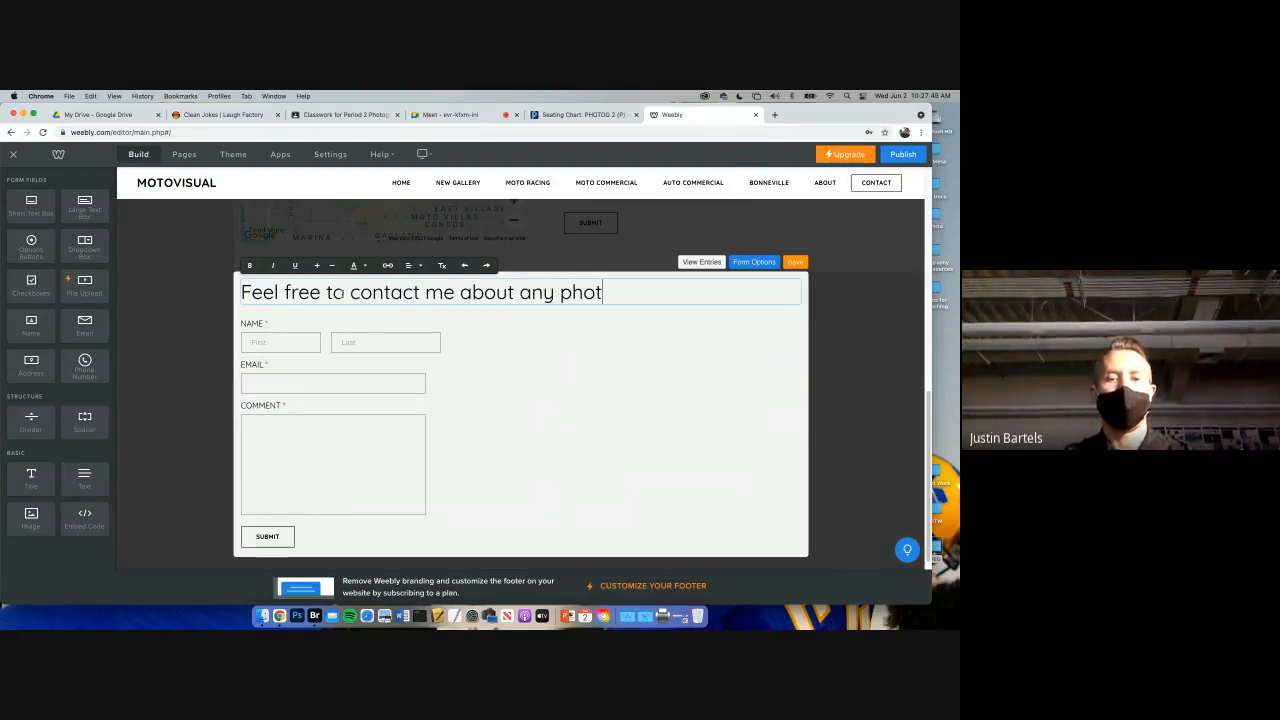
text(o inquiries)
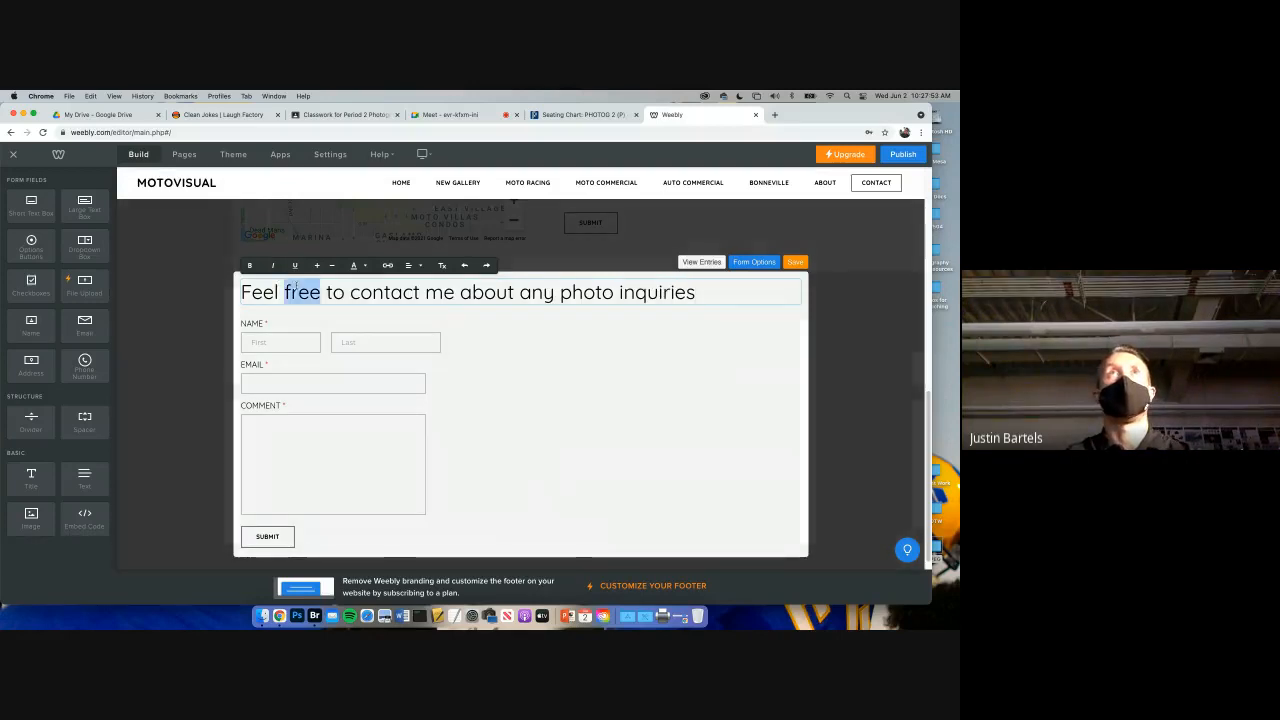
triple_click(298, 292)
click(333, 265)
click(333, 265)
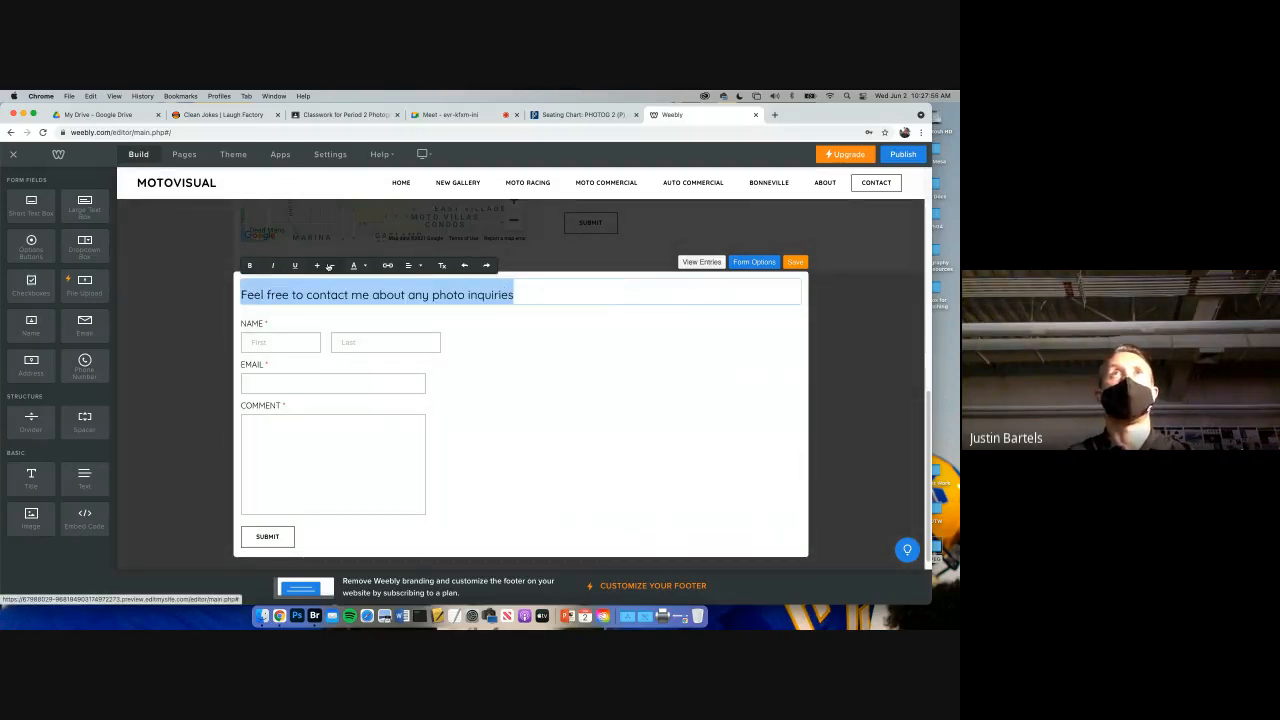
click(310, 330)
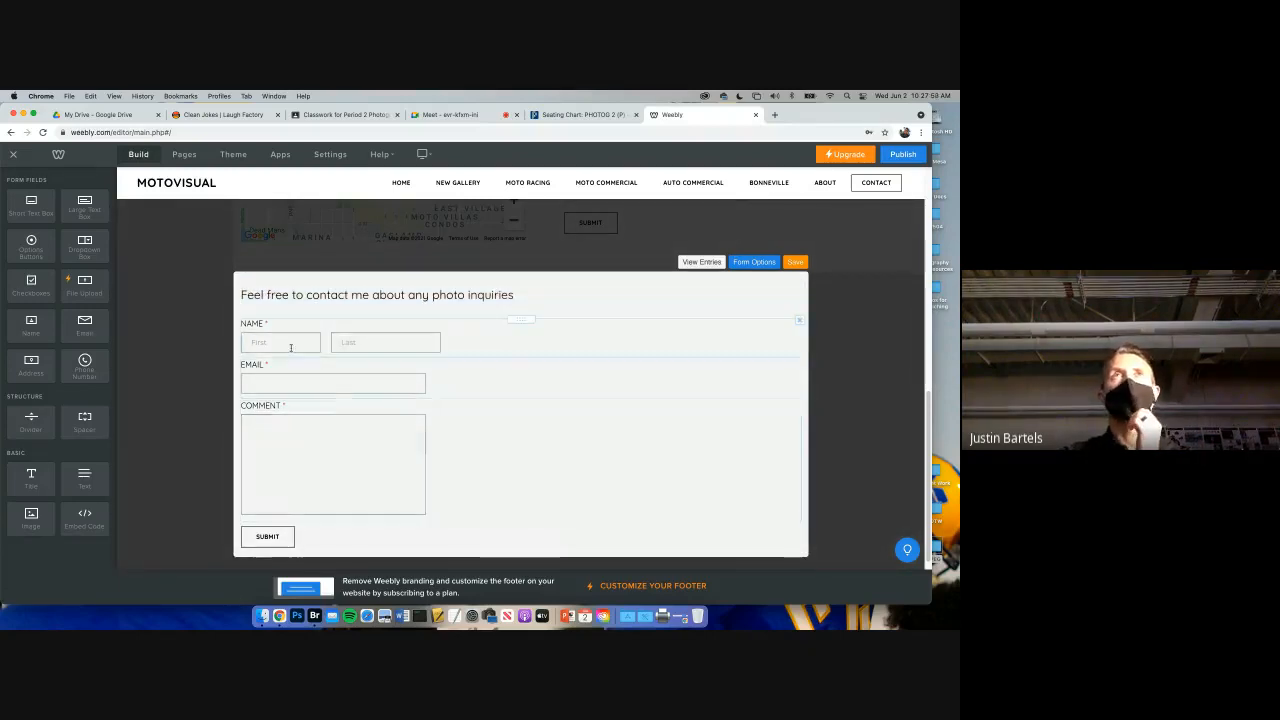
- Check the Name field's settings and First/Last boxes, then save the form
click(342, 339)
click(342, 341)
click(297, 345)
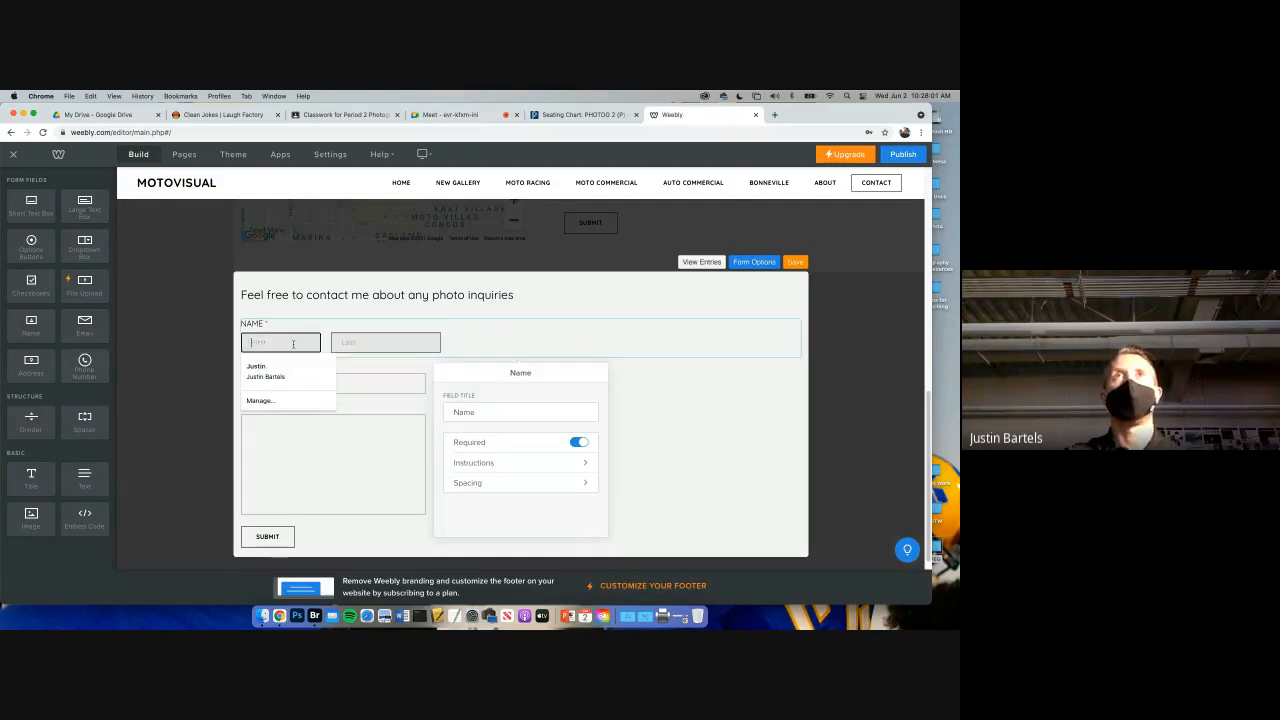
click(689, 446)
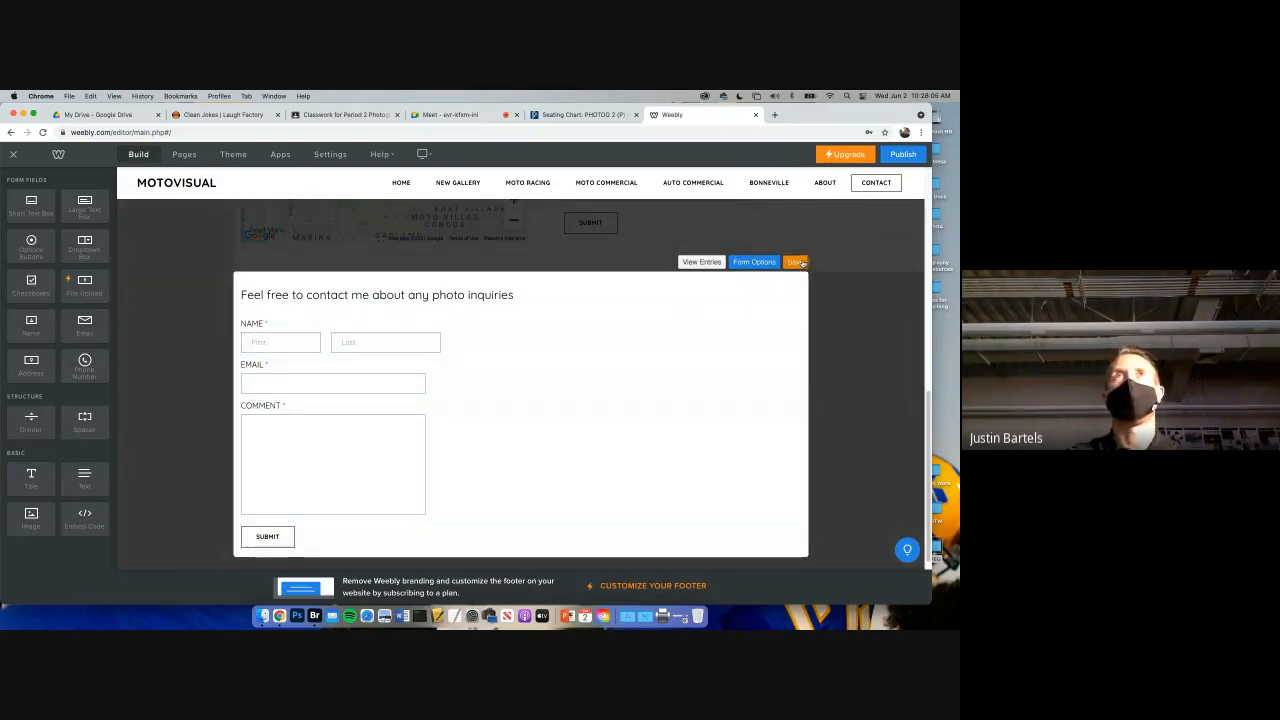
click(799, 262)
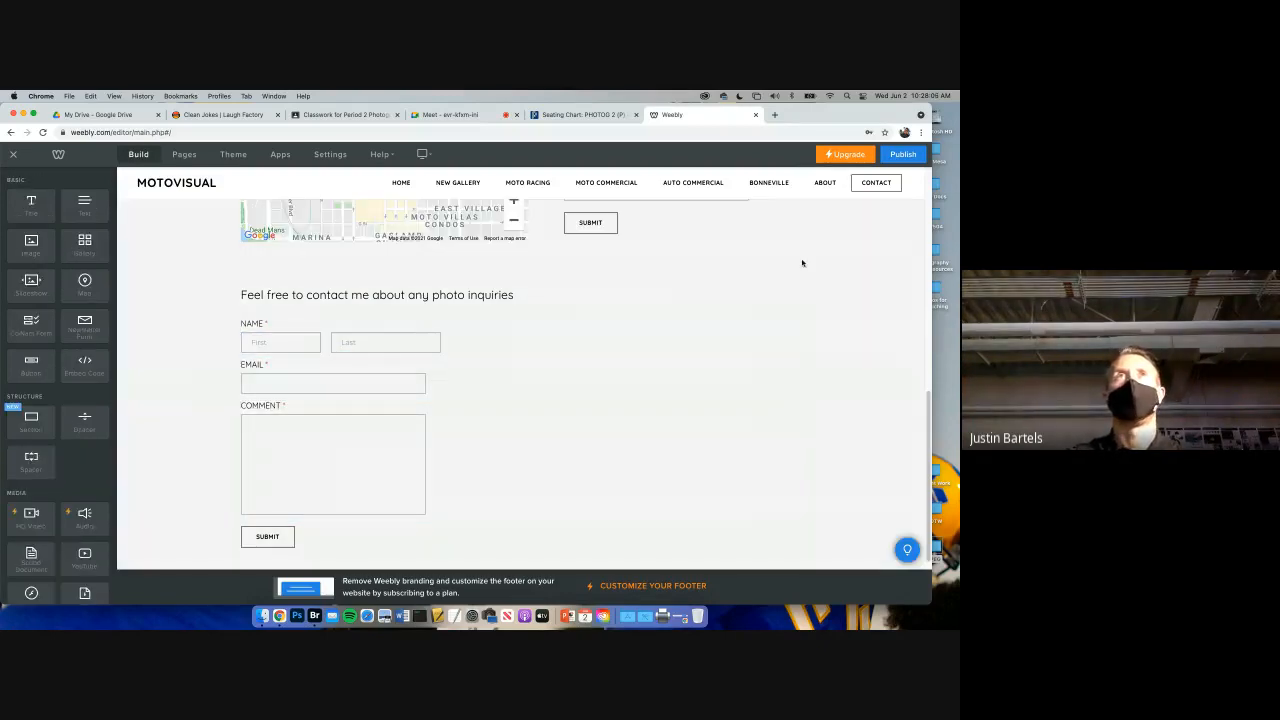
click(297, 347)
click(343, 341)
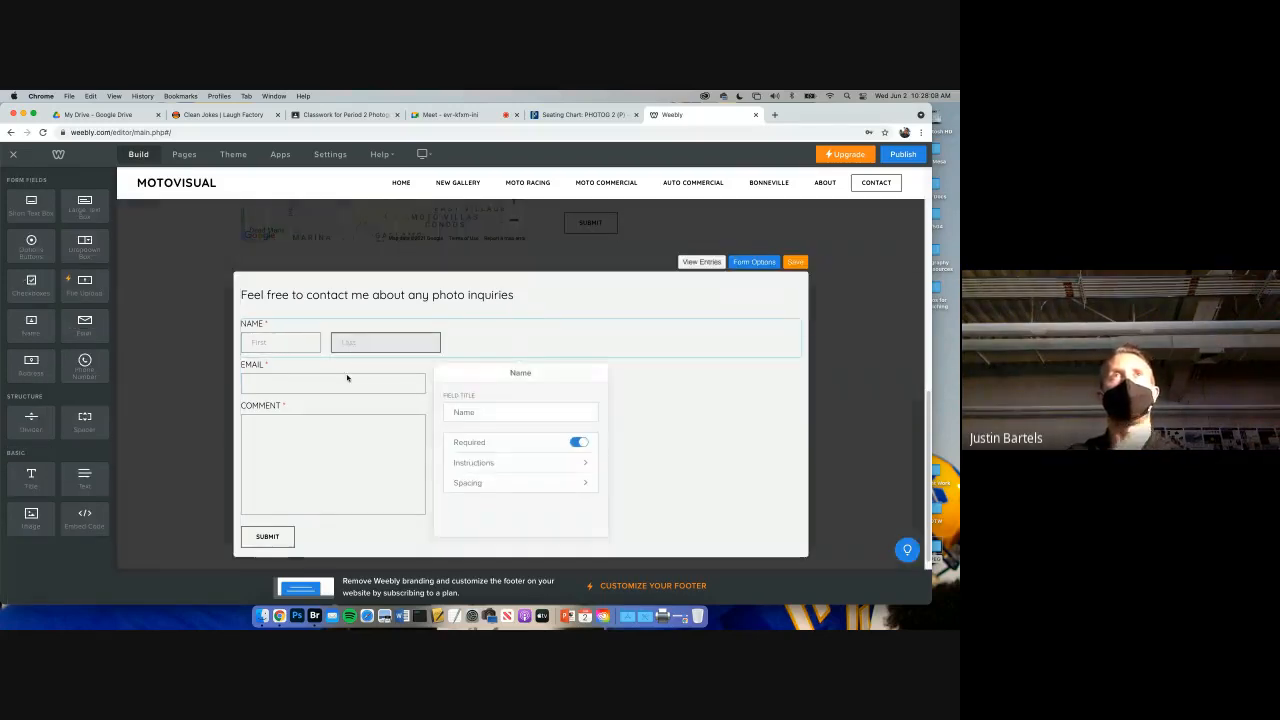
click(339, 380)
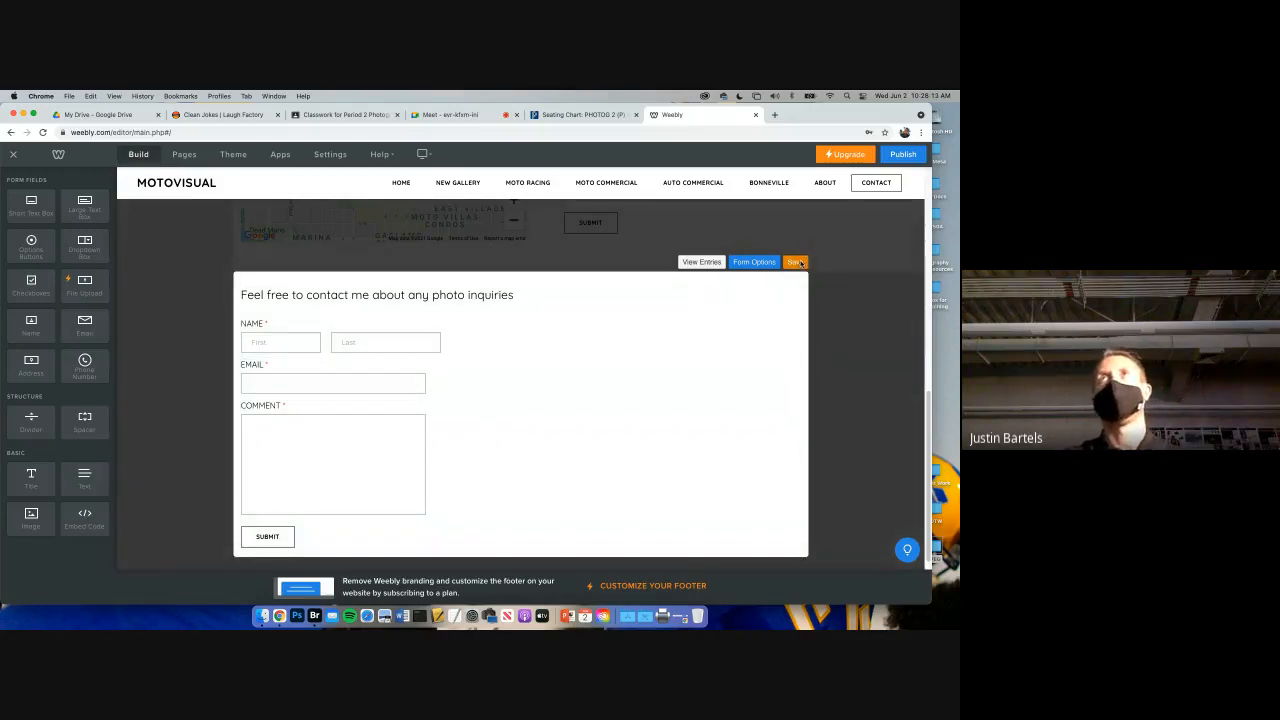
click(798, 263)
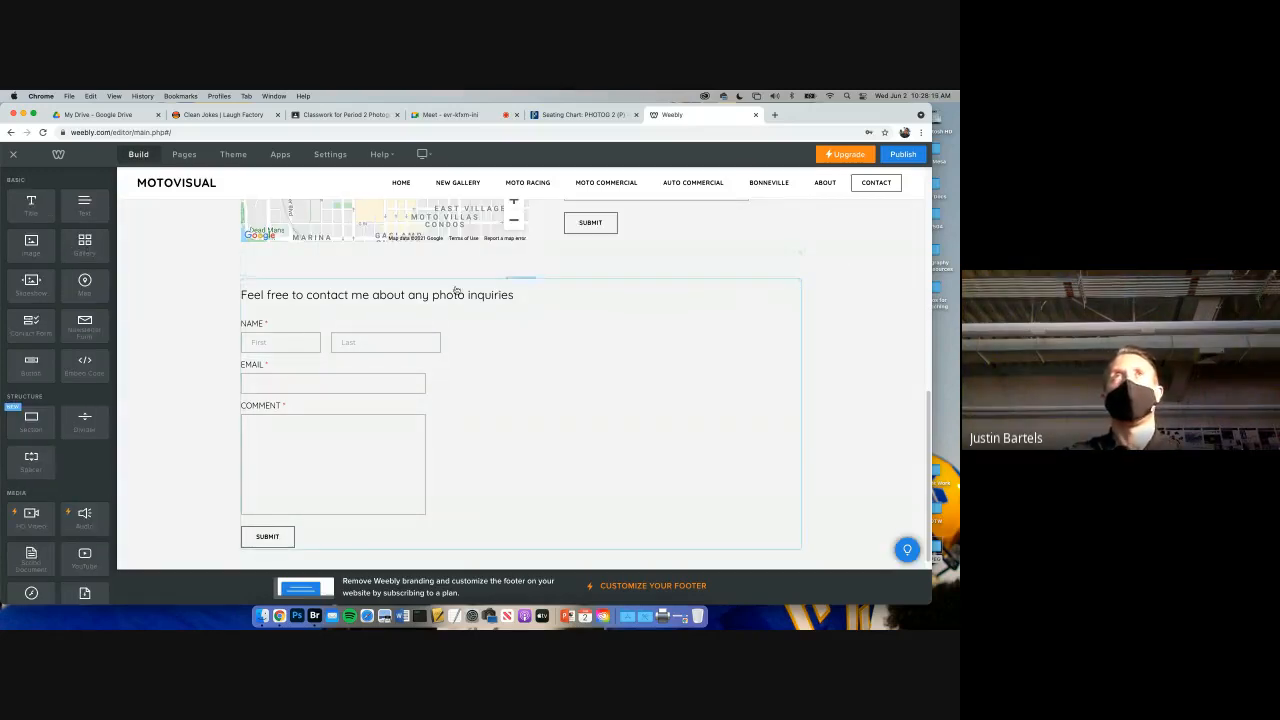
scroll(599, 297, up, 5)
- Place a Social Icons row above the CONTACT heading and centre it
scroll(663, 320, up, 3)
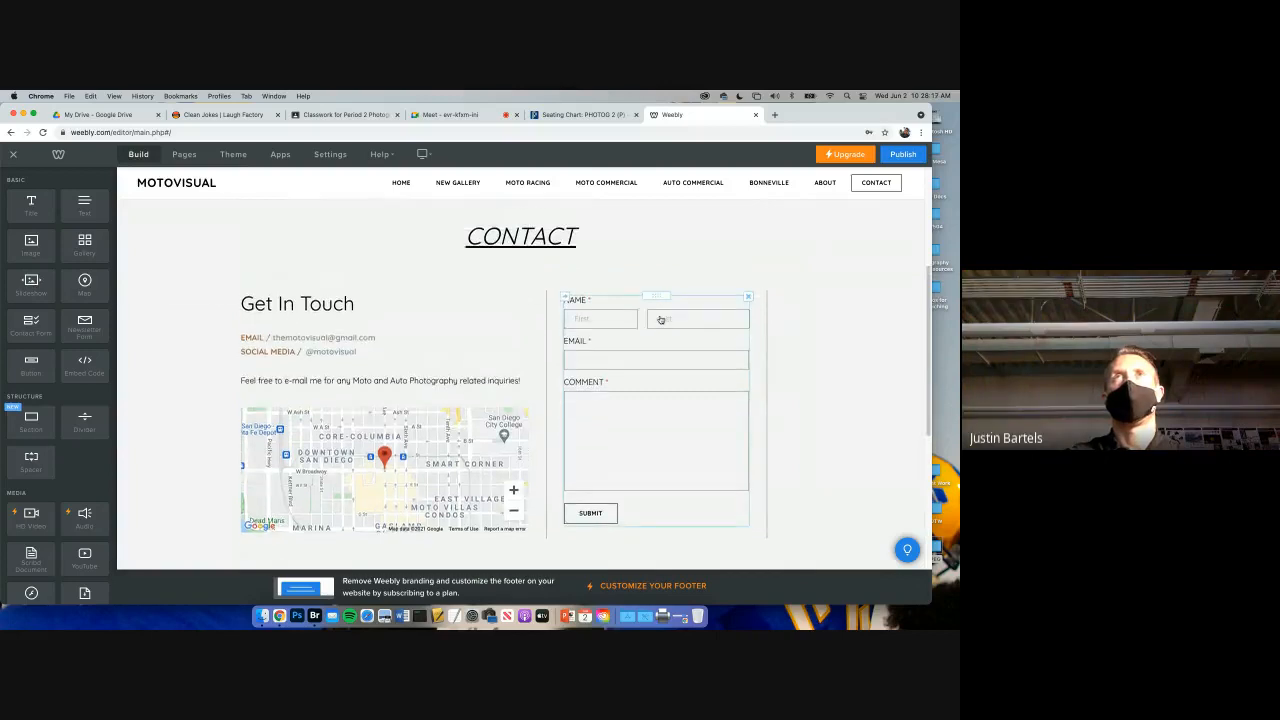
scroll(651, 346, down, 5)
scroll(651, 346, up, 3)
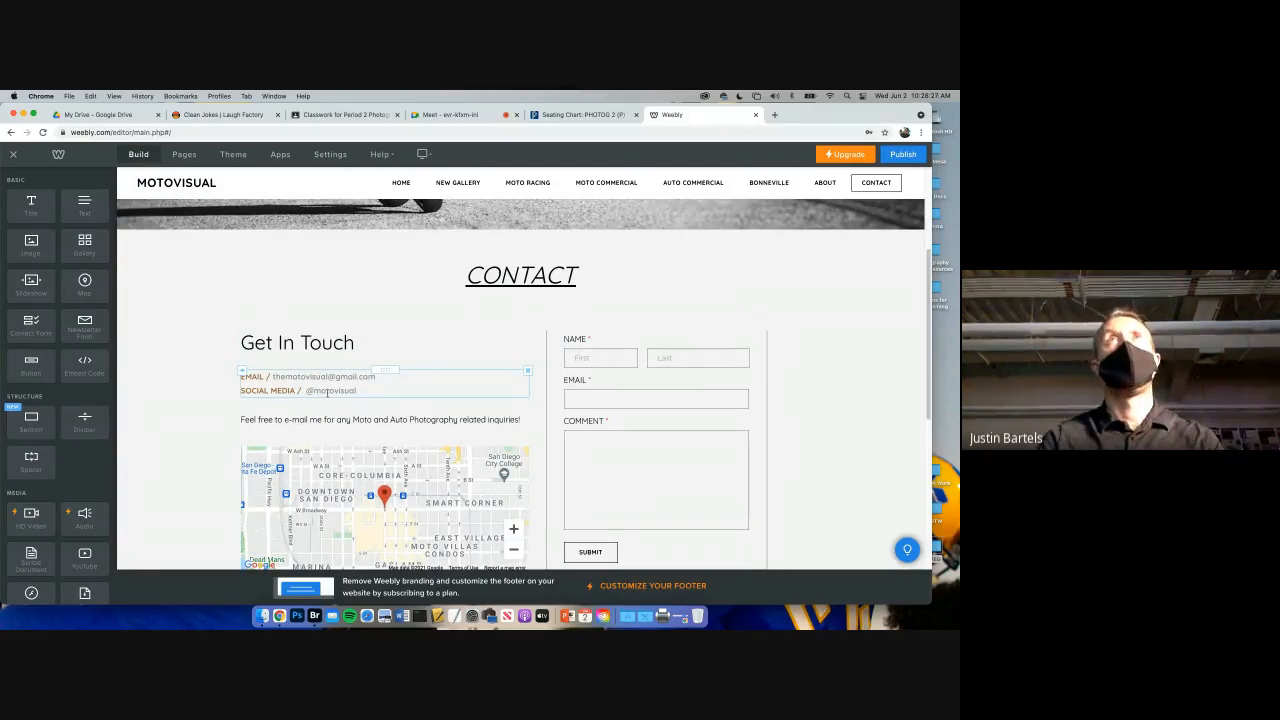
scroll(52, 414, down, 4)
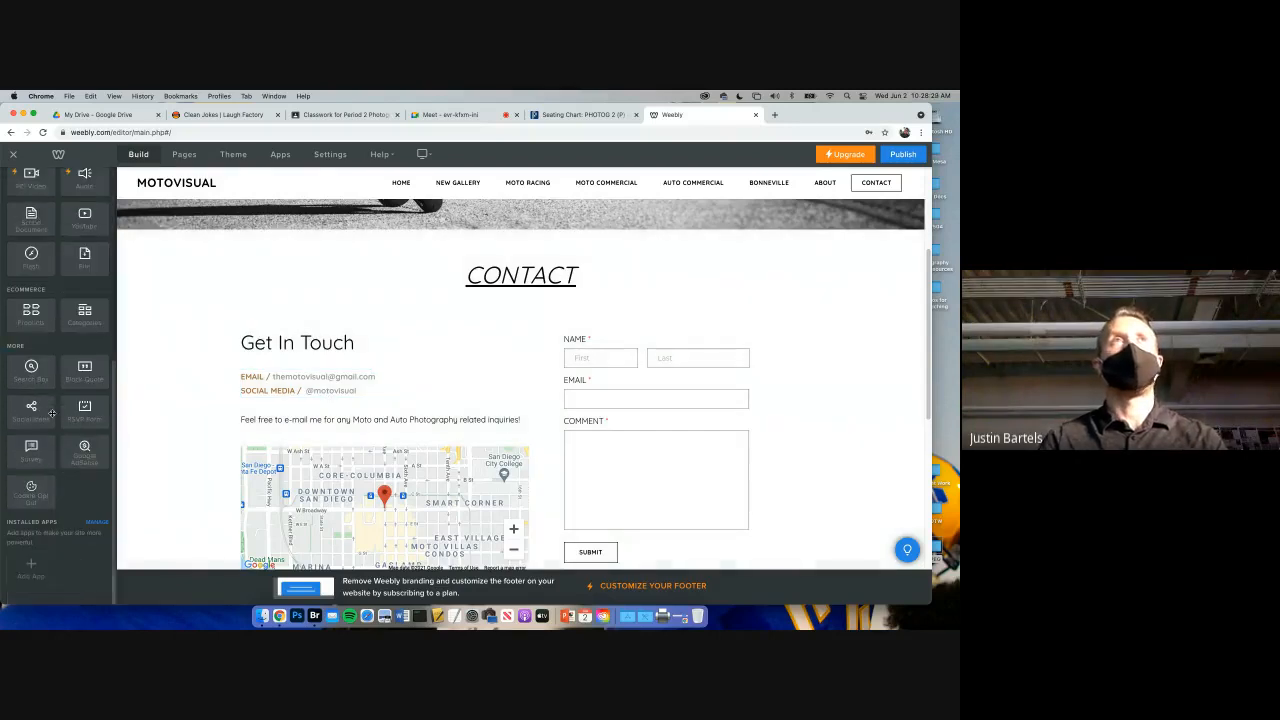
scroll(54, 407, up, 4)
scroll(54, 407, down, 4)
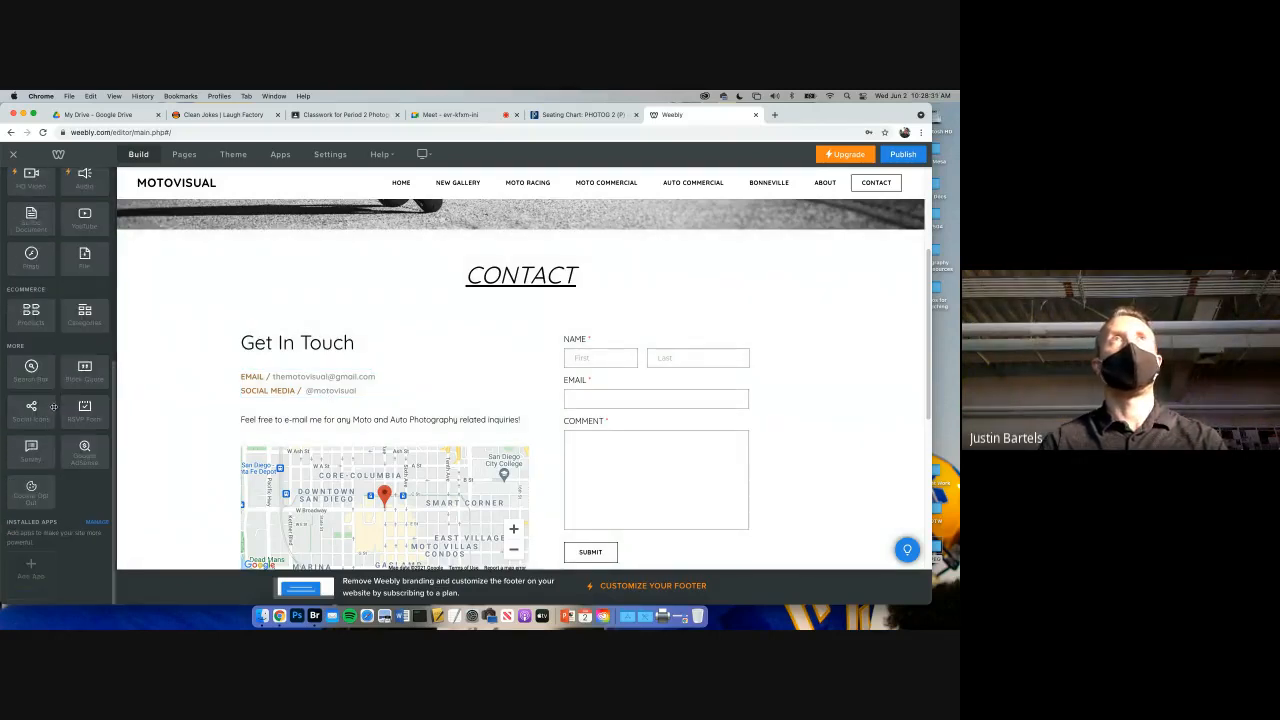
drag(31, 418, 488, 266)
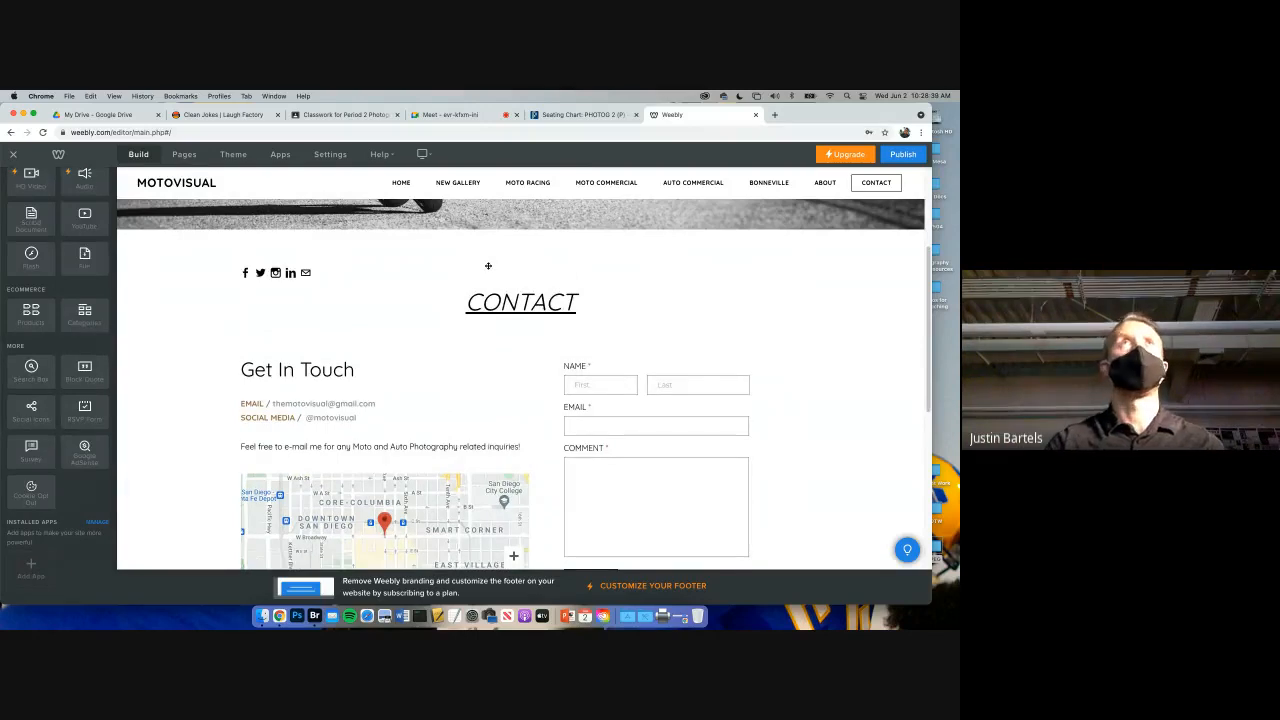
click(331, 277)
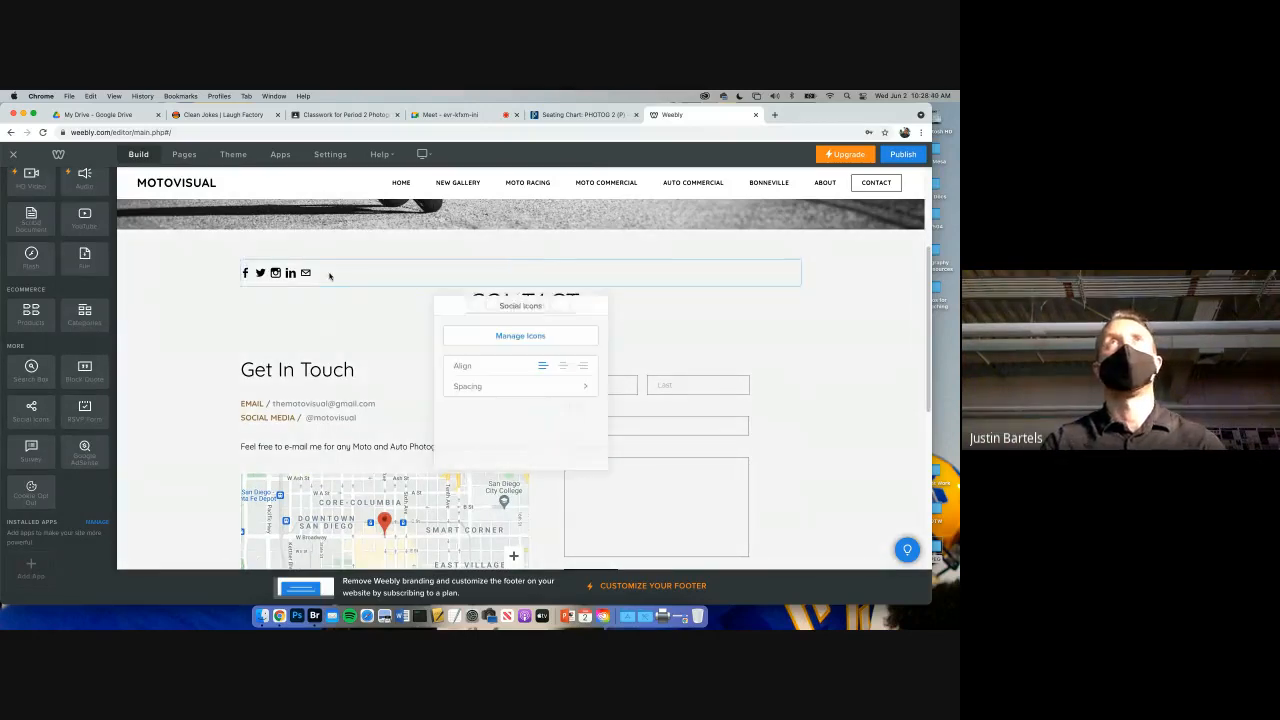
click(562, 361)
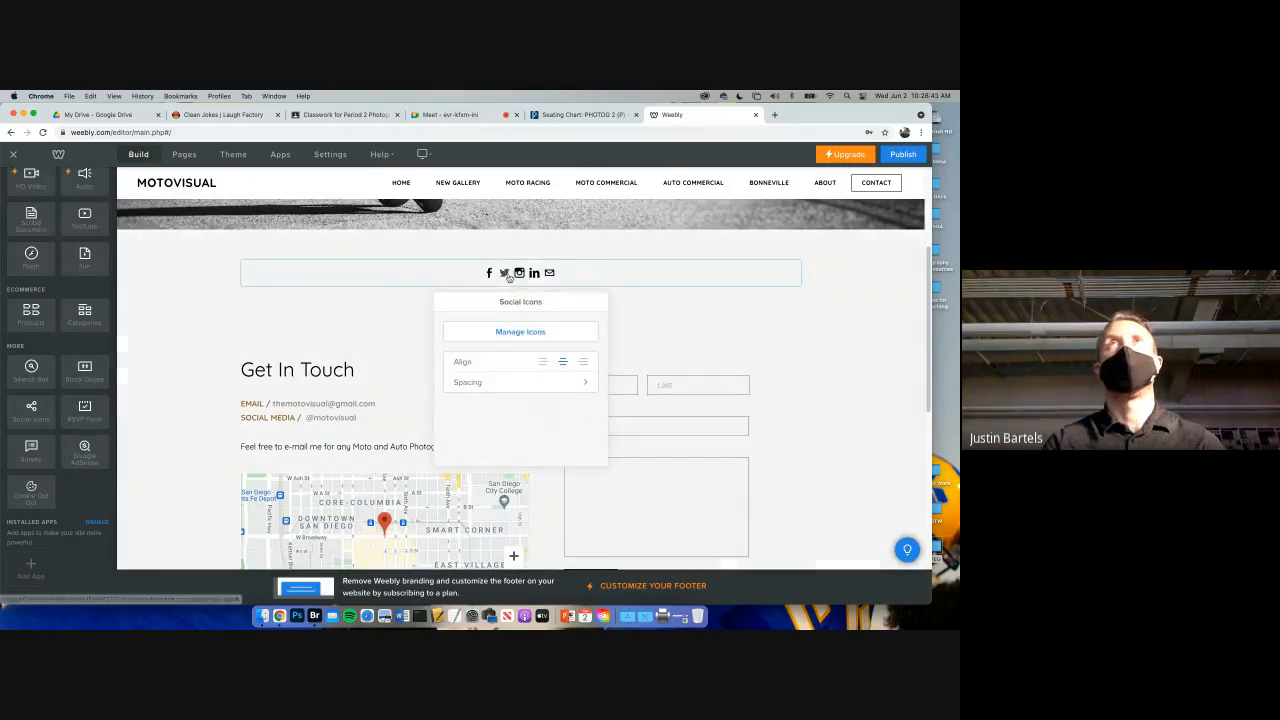
- Switch on the YouTube icon in Manage Icons and begin entering its profile URL
click(513, 334)
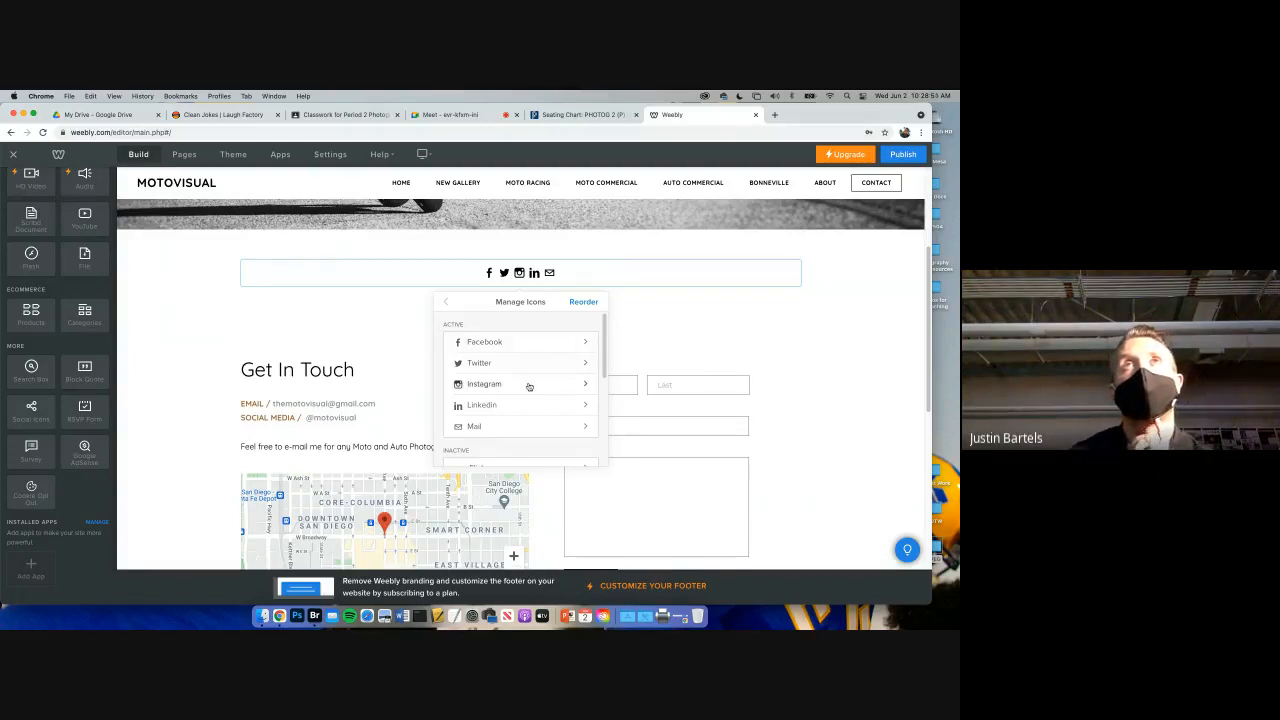
scroll(523, 411, down, 2)
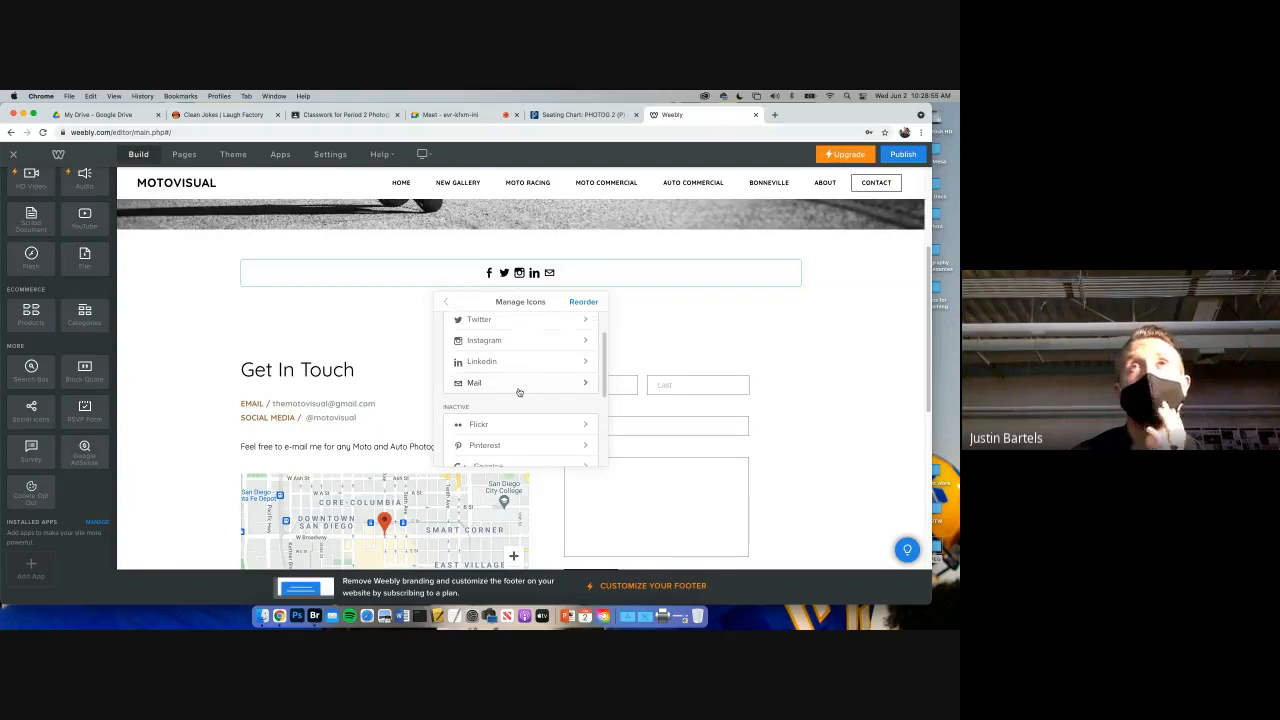
scroll(518, 390, down, 3)
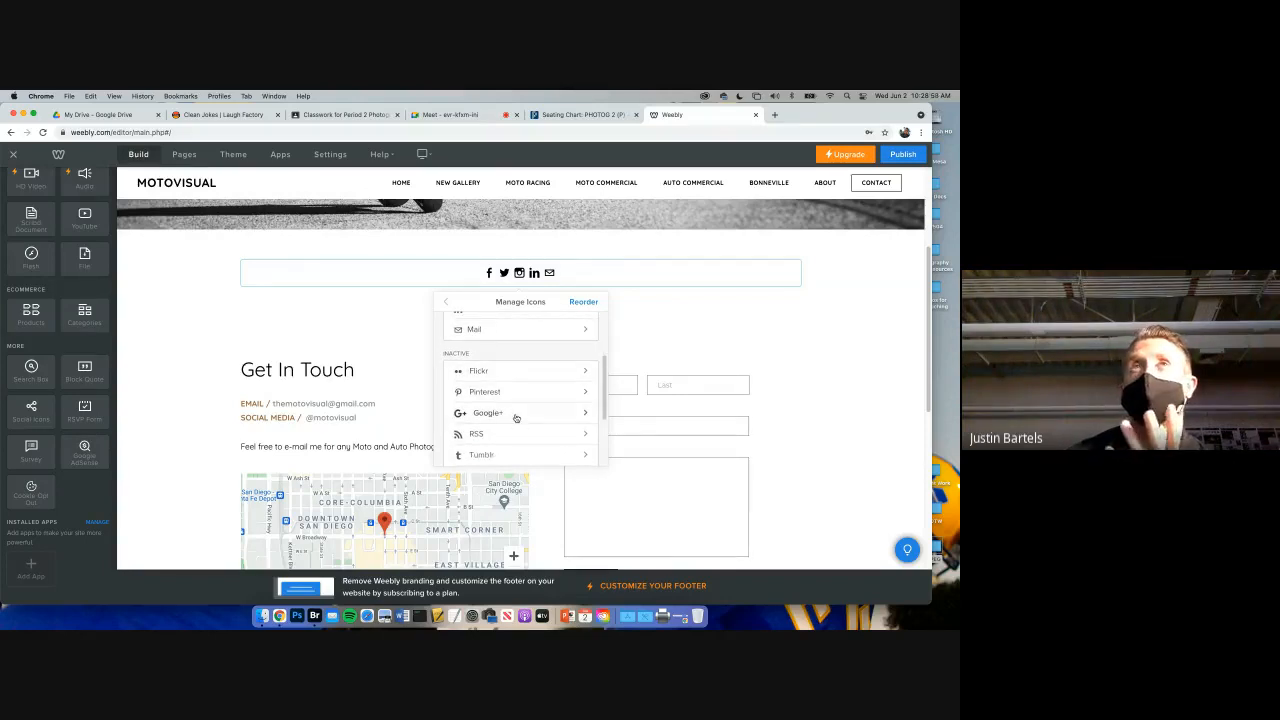
scroll(516, 418, down, 2)
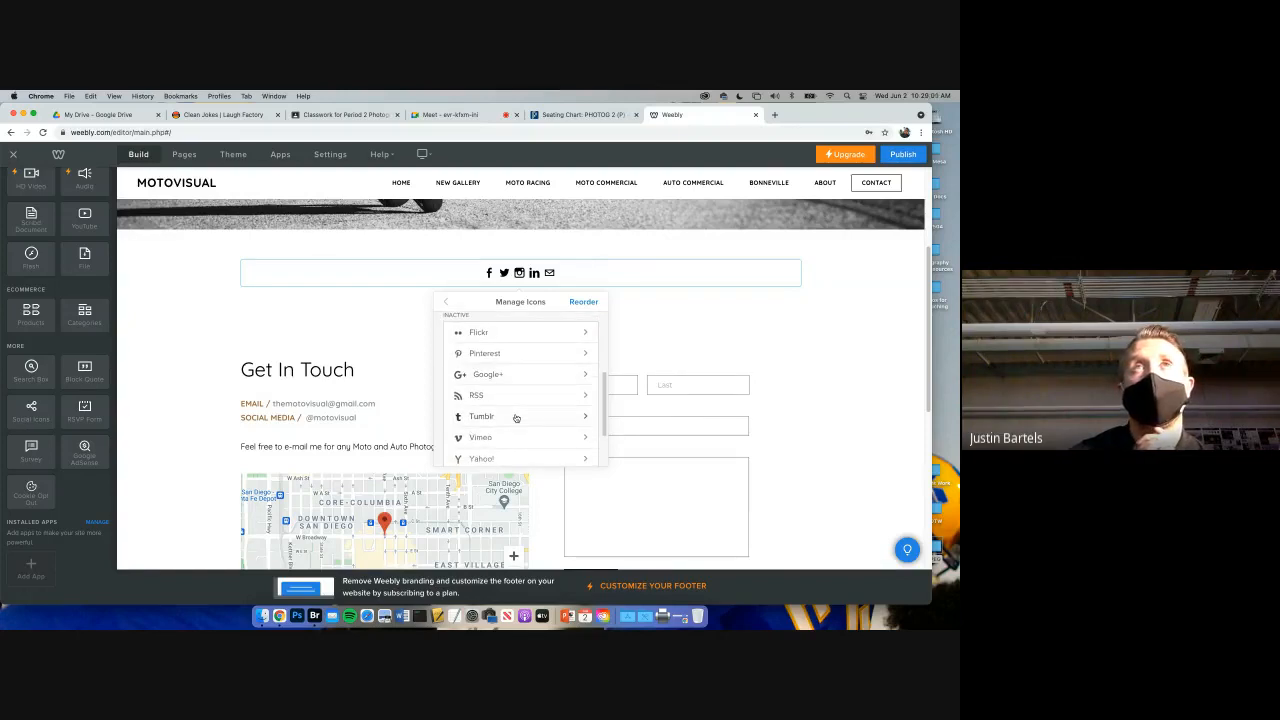
scroll(516, 418, down, 1)
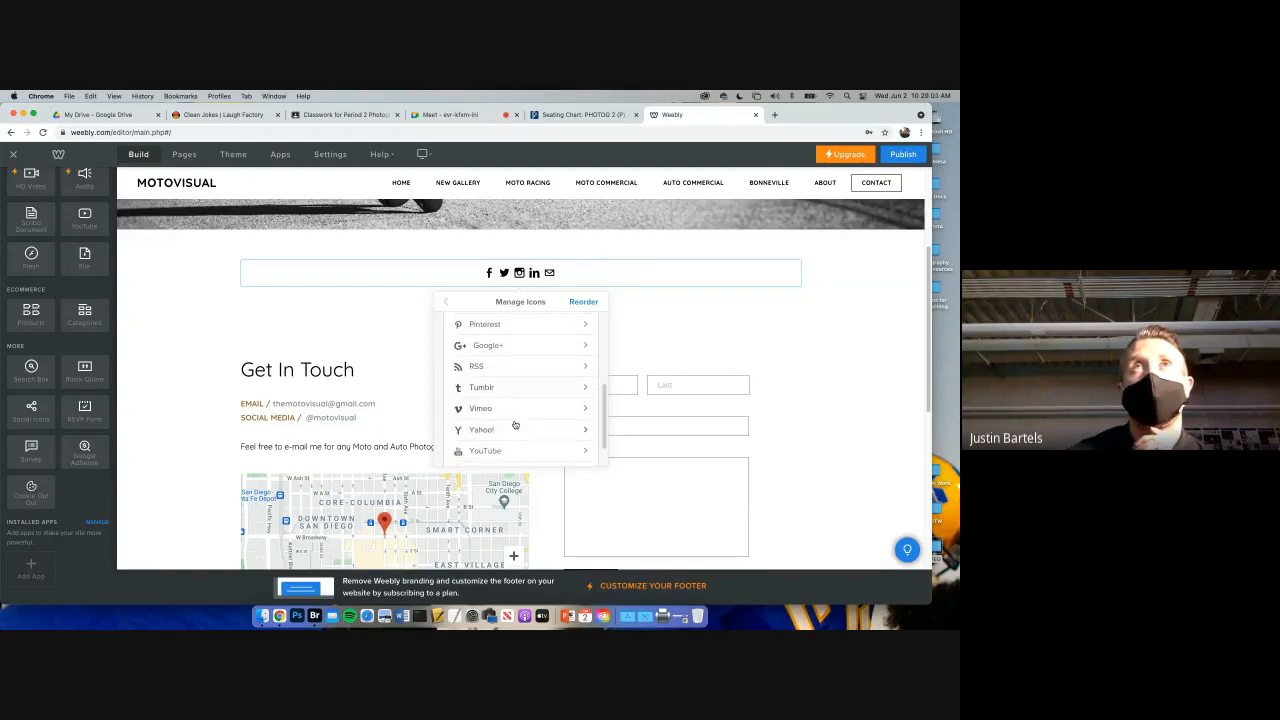
scroll(515, 425, down, 1)
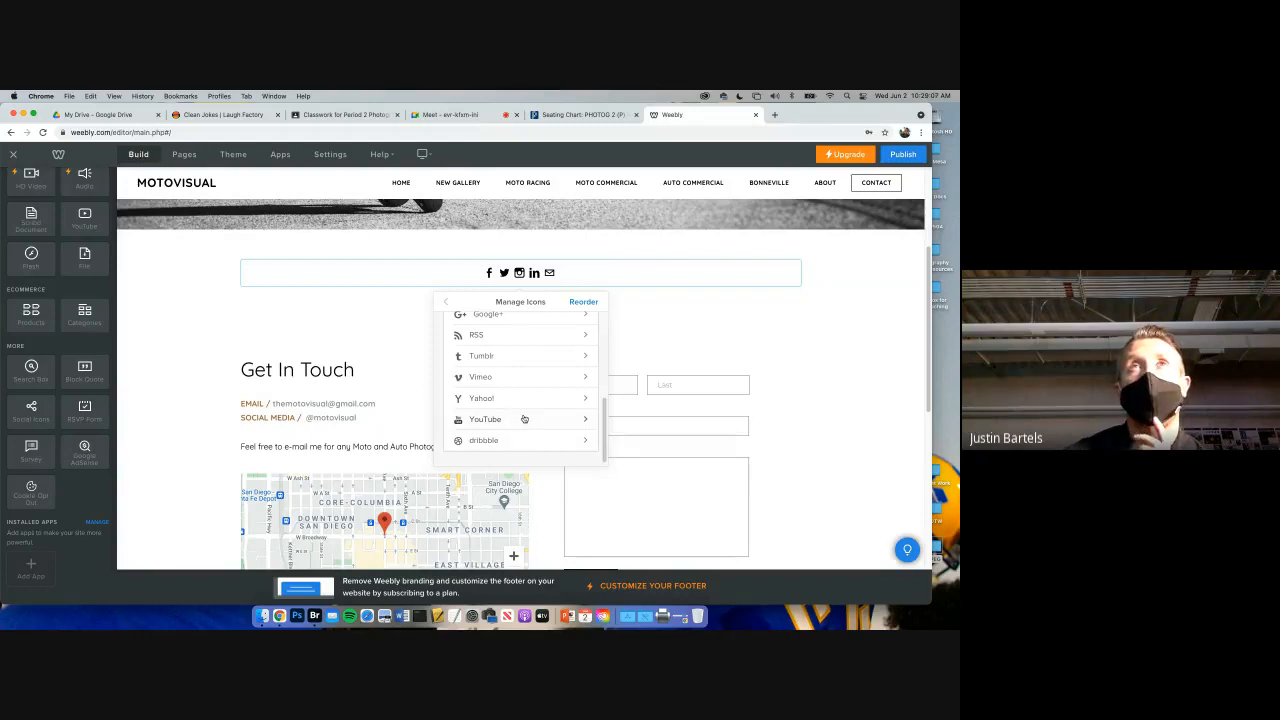
scroll(524, 419, up, 5)
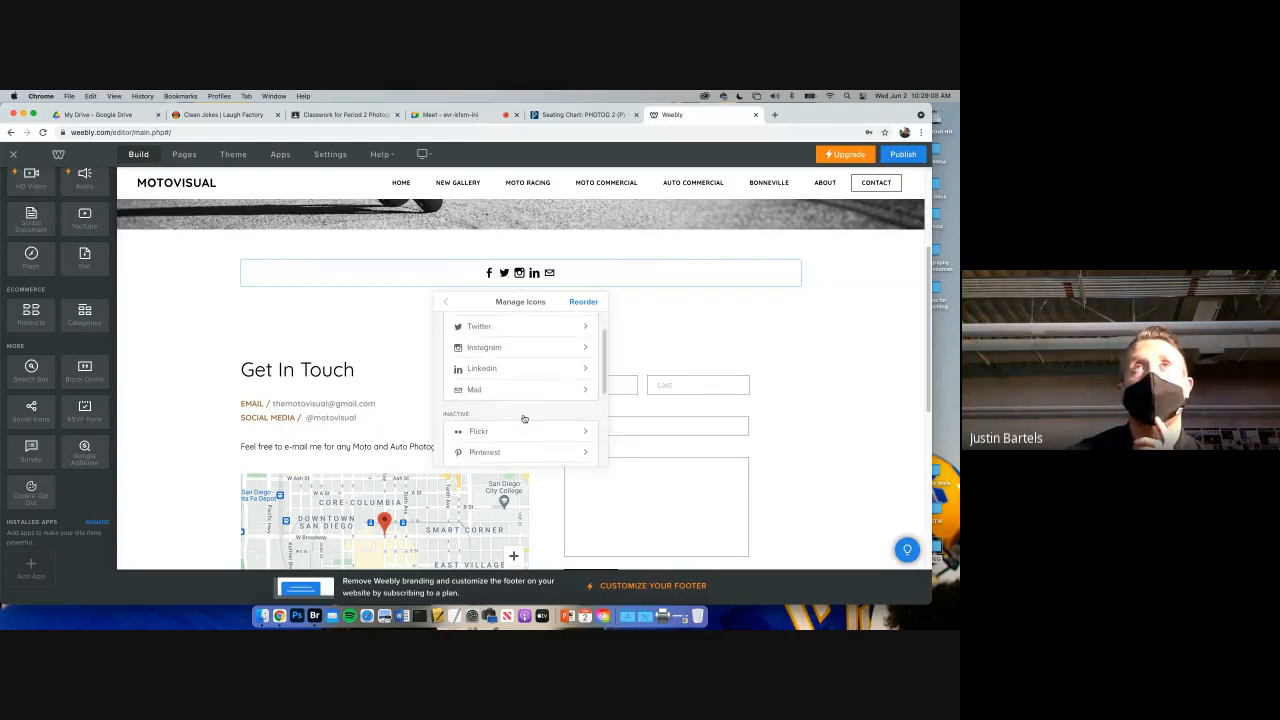
scroll(524, 419, up, 1)
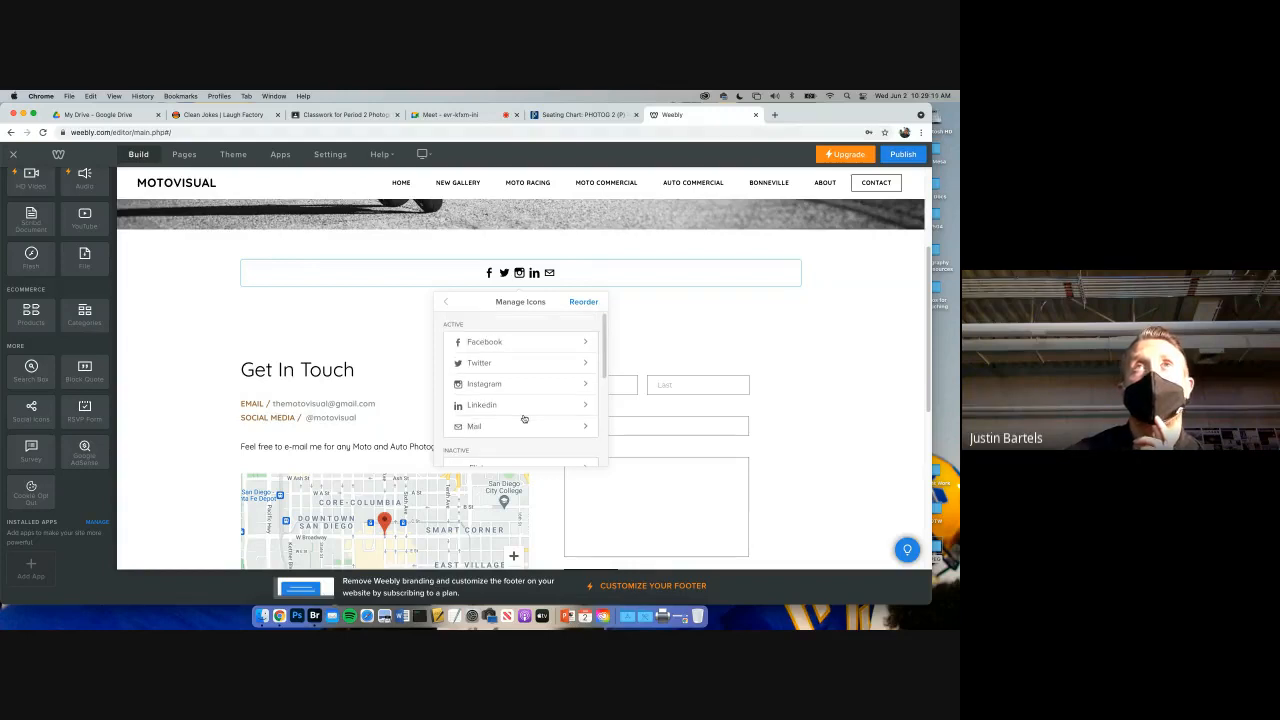
scroll(524, 419, down, 6)
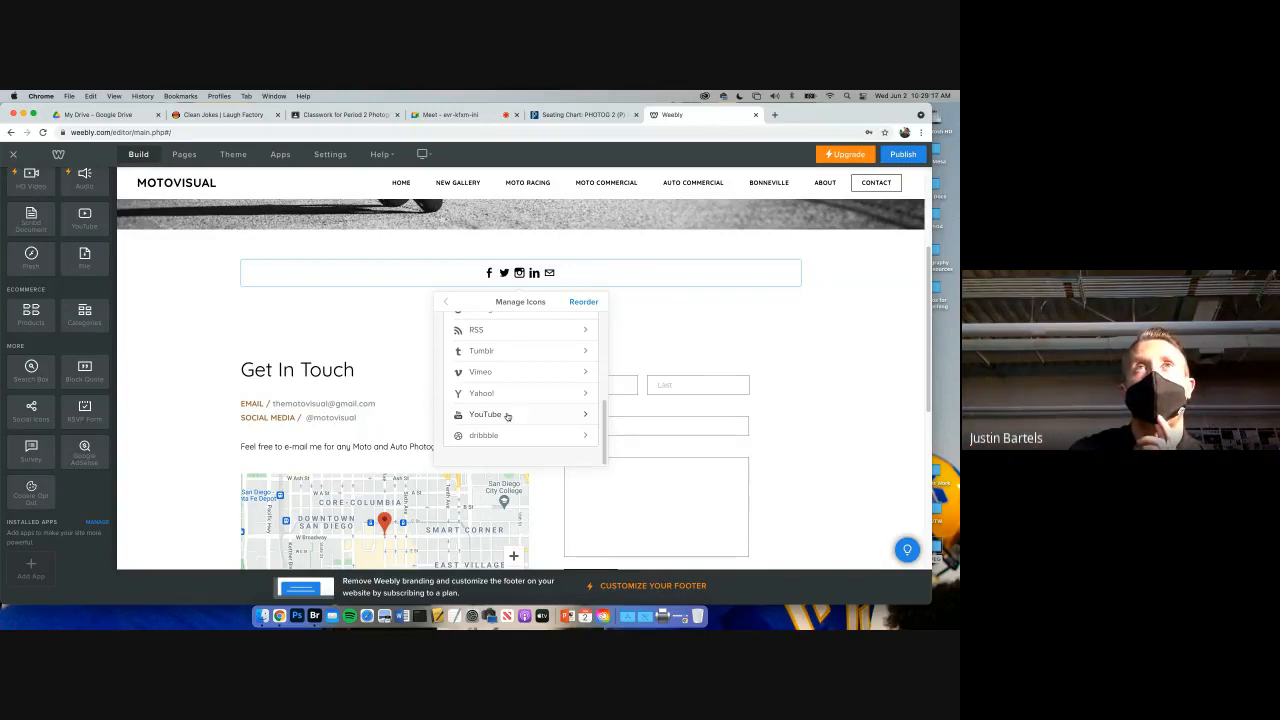
click(489, 415)
click(578, 372)
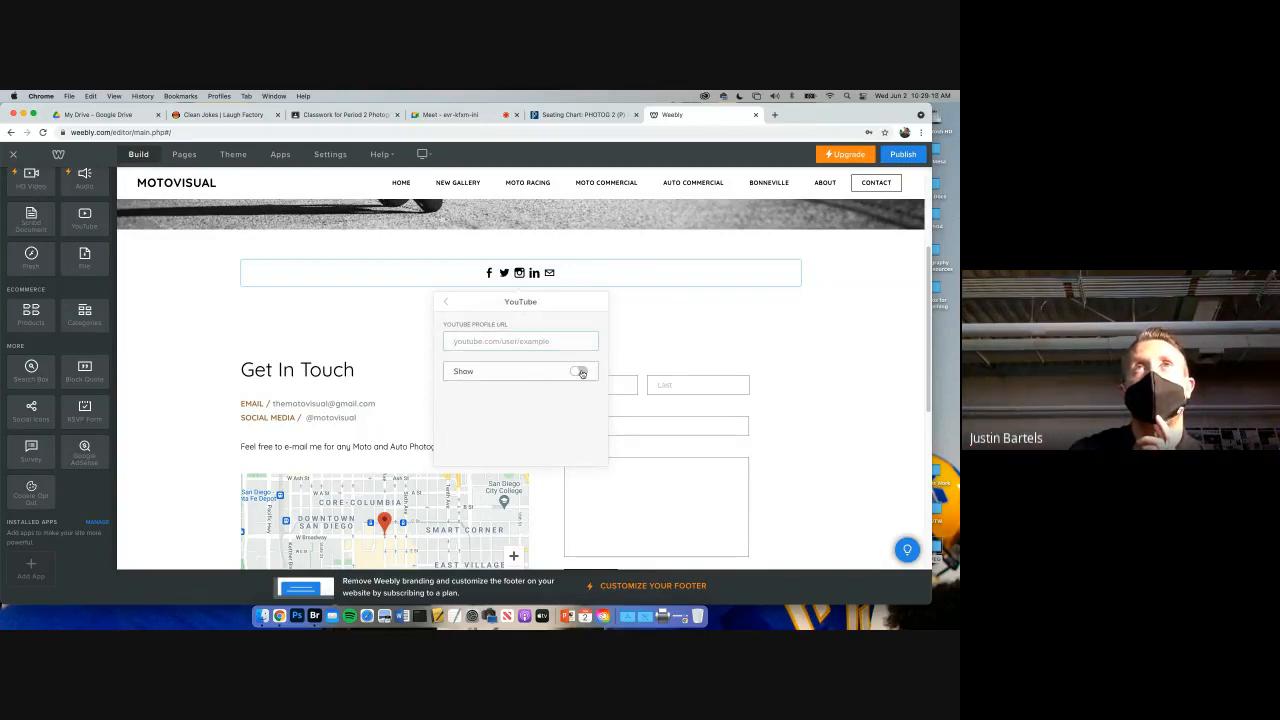
click(500, 342)
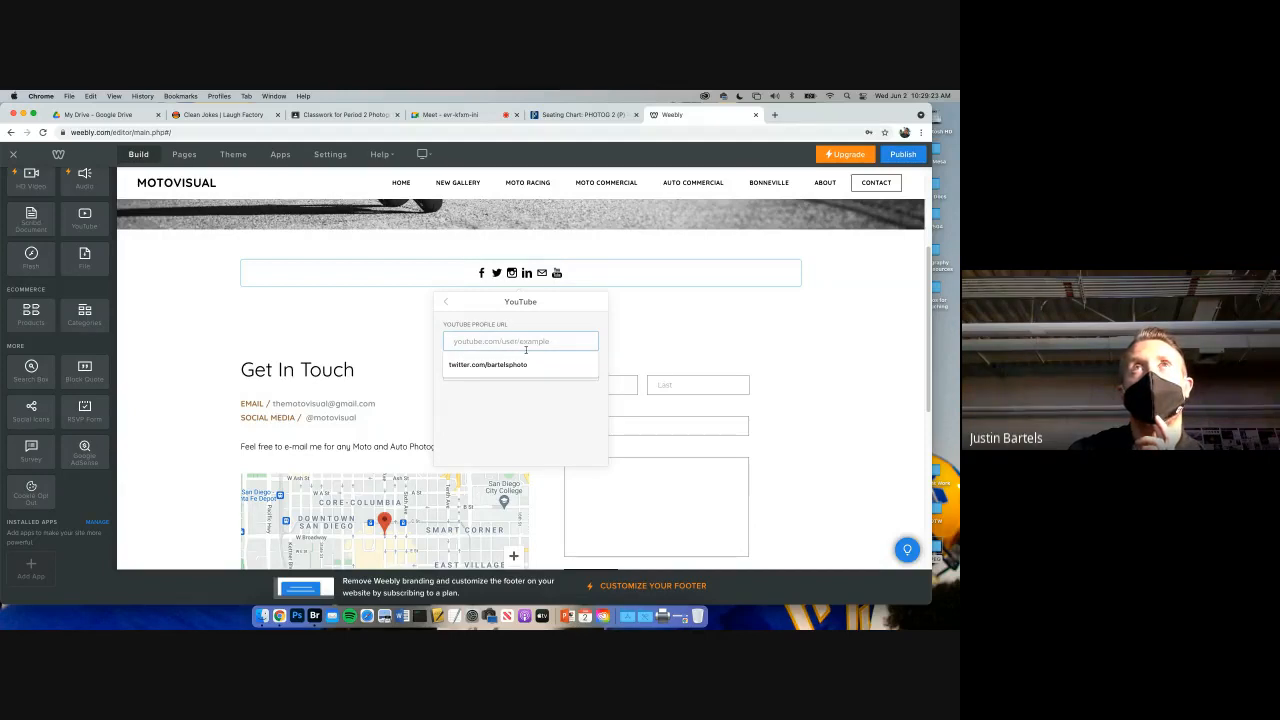
- Go to YouTube in a new tab and open Your videos from the sidebar
click(774, 114)
text(youtube.com)
key(Return)
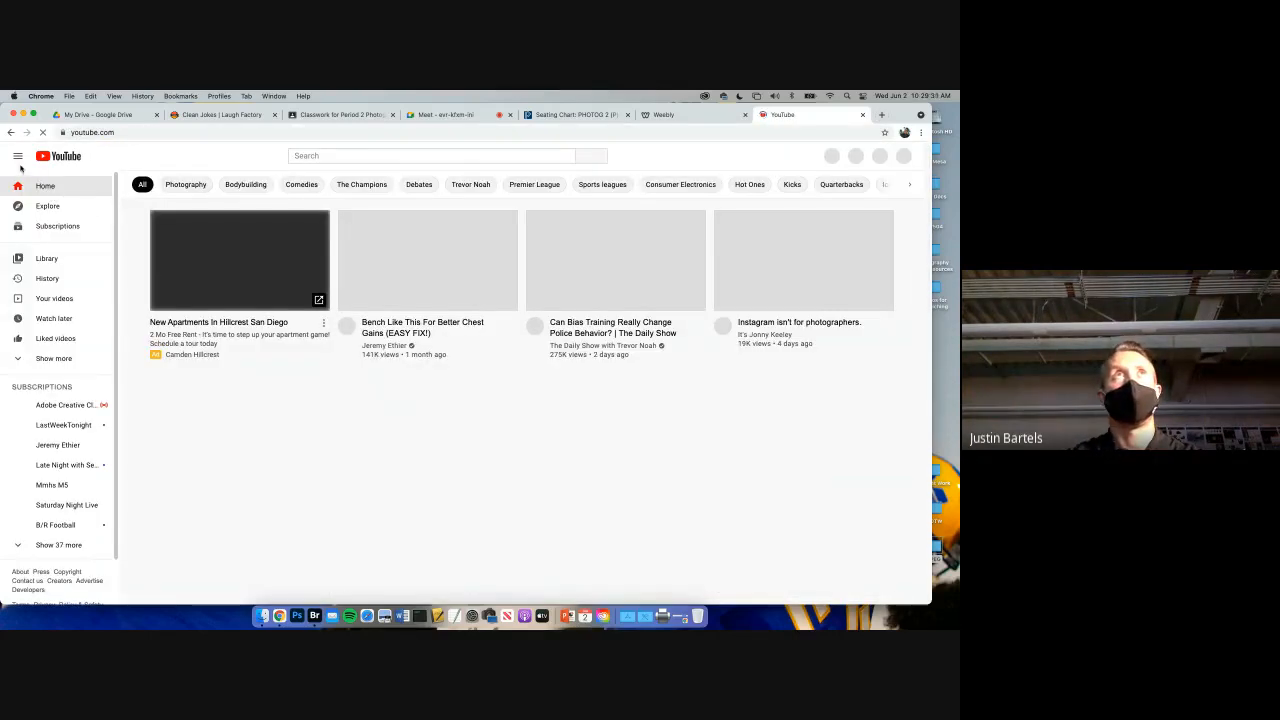
click(18, 160)
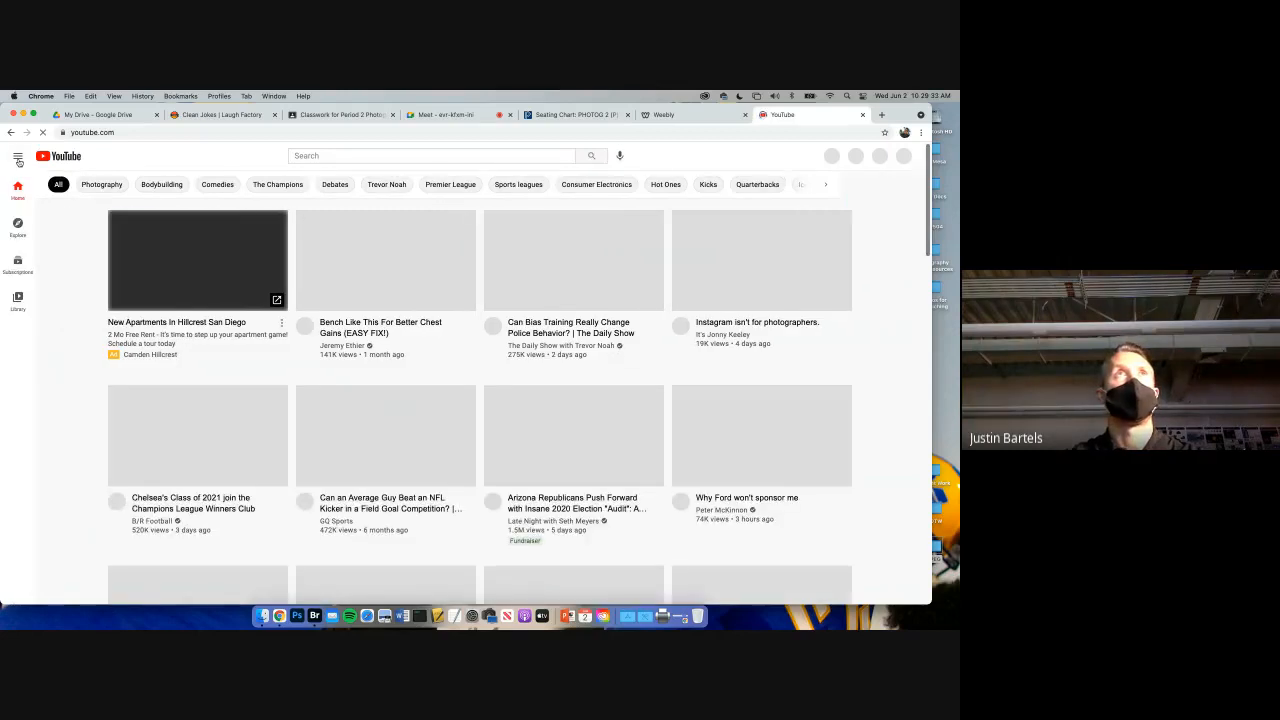
click(18, 160)
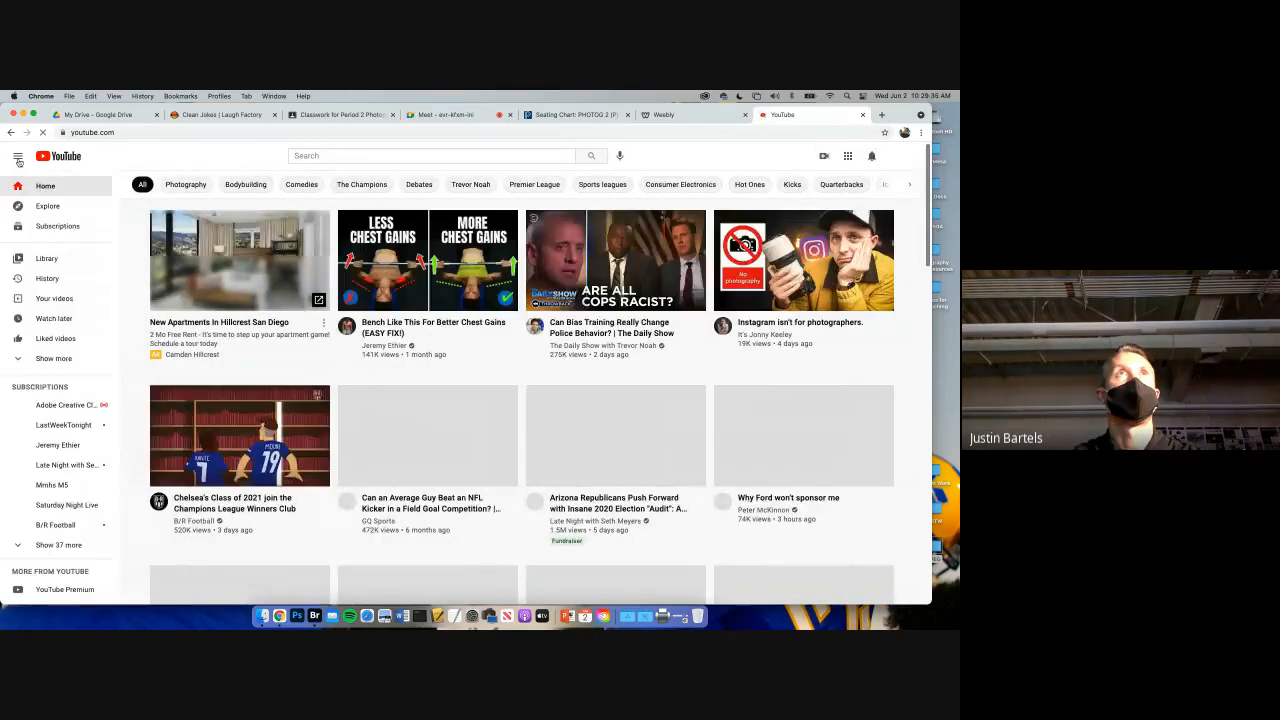
click(54, 359)
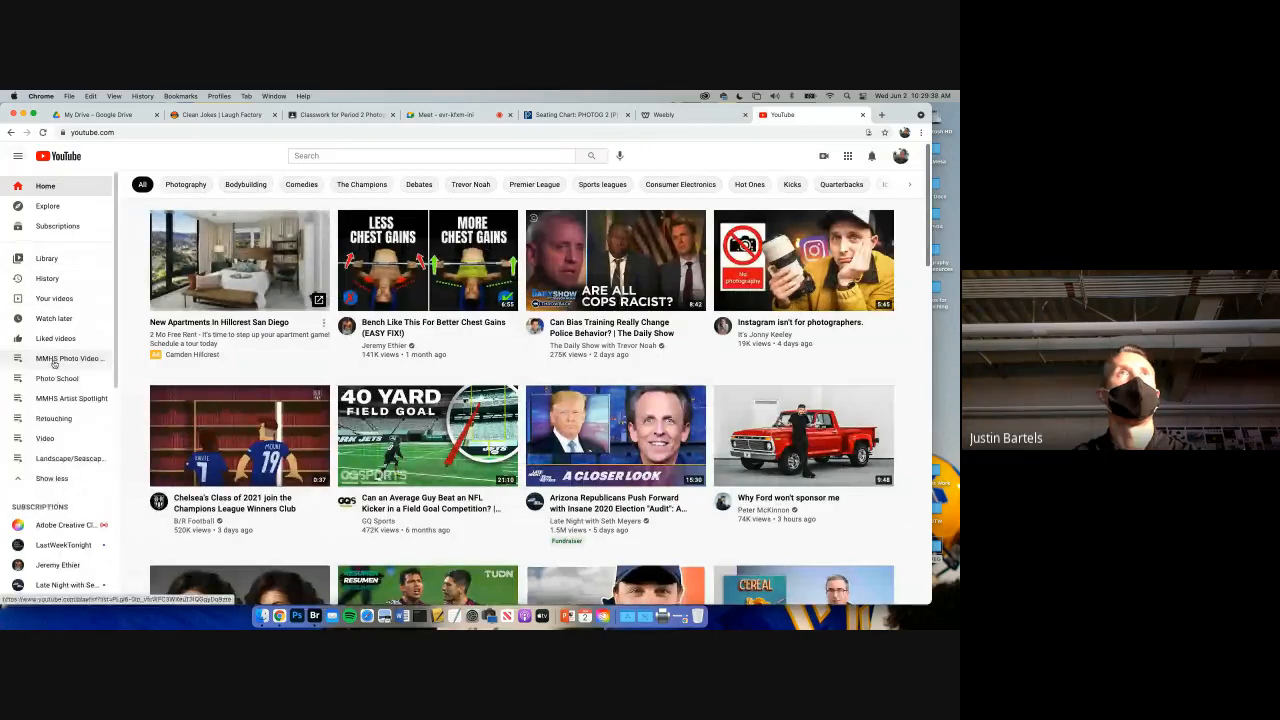
click(53, 303)
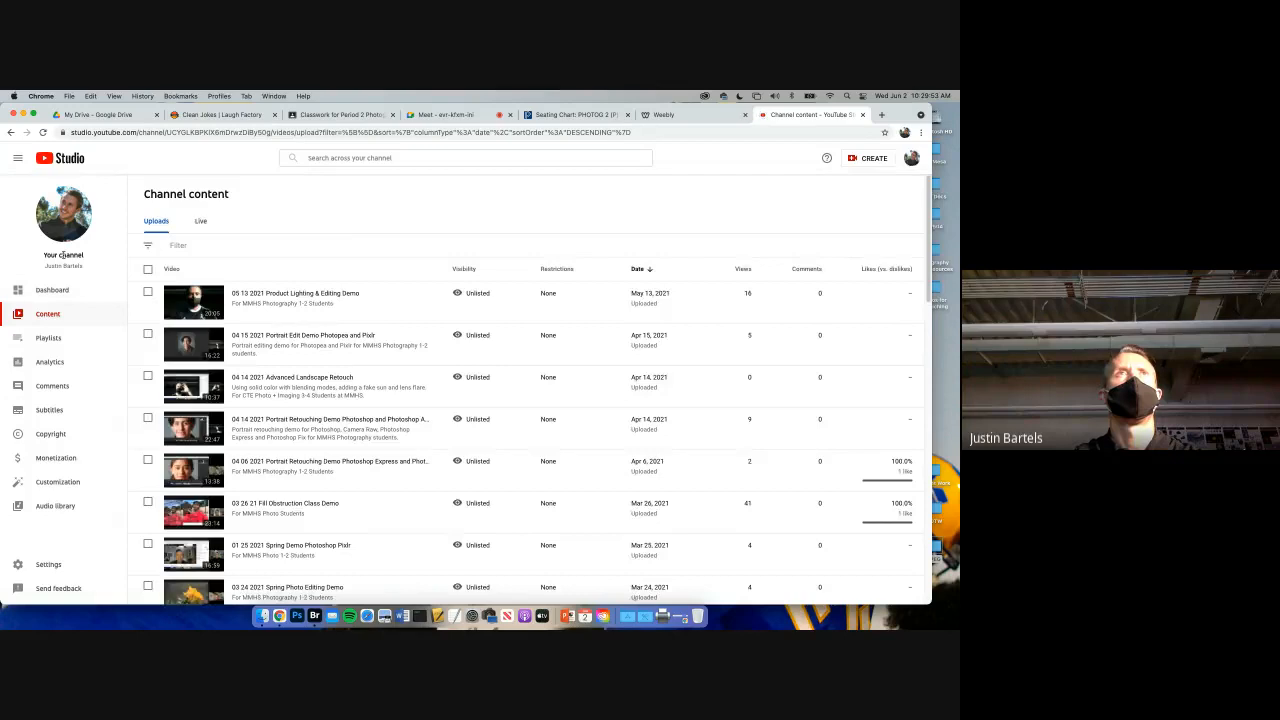
- Copy your YouTube channel page's web address and close the YouTube tabs
click(63, 255)
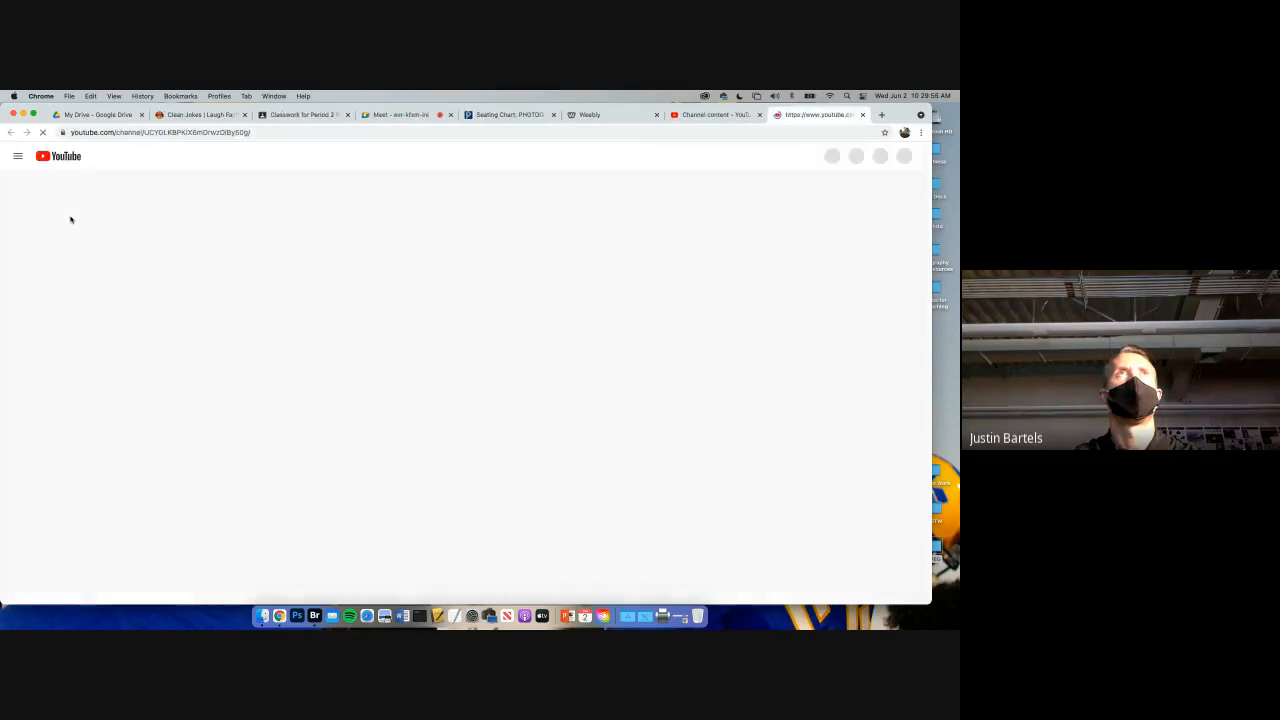
click(171, 132)
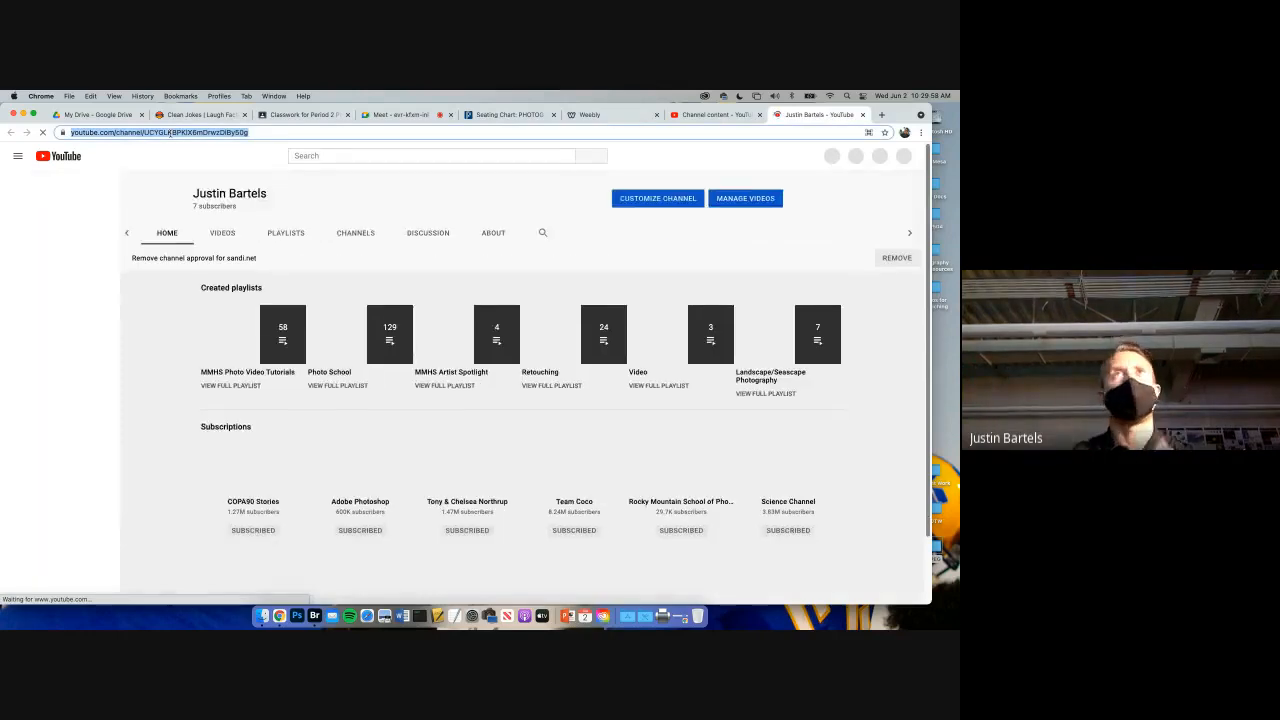
key(super+c)
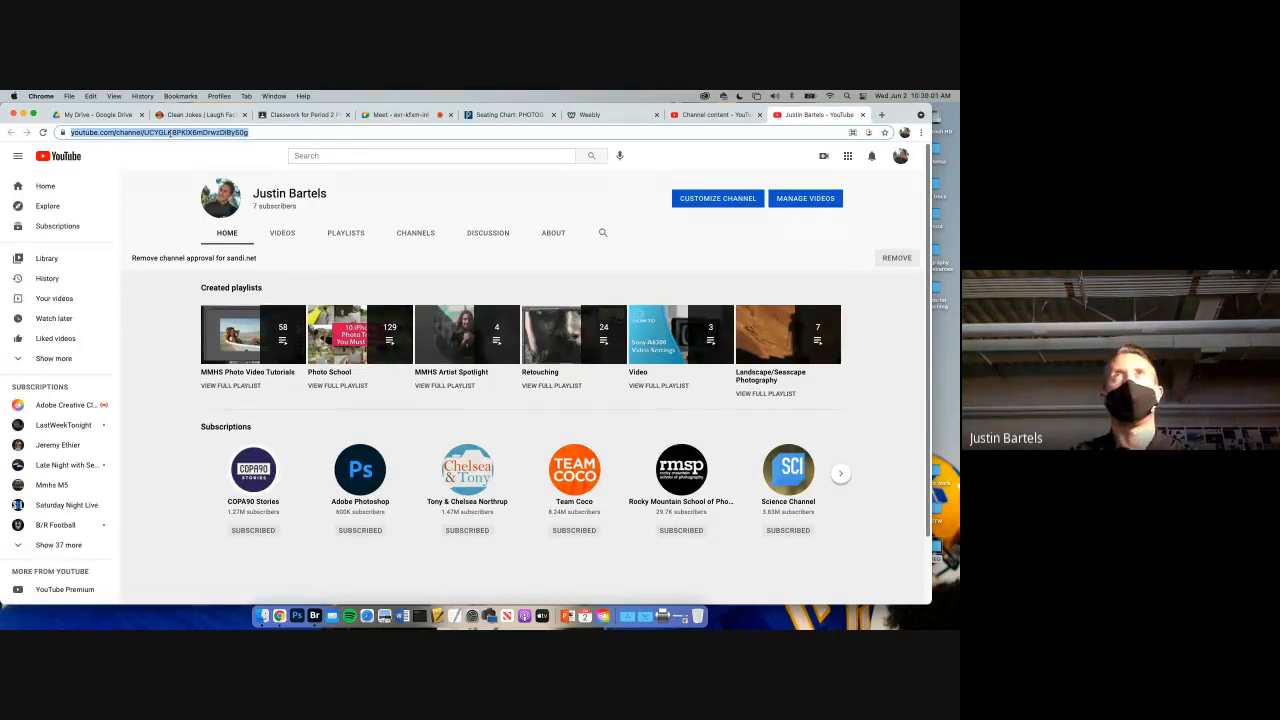
click(863, 115)
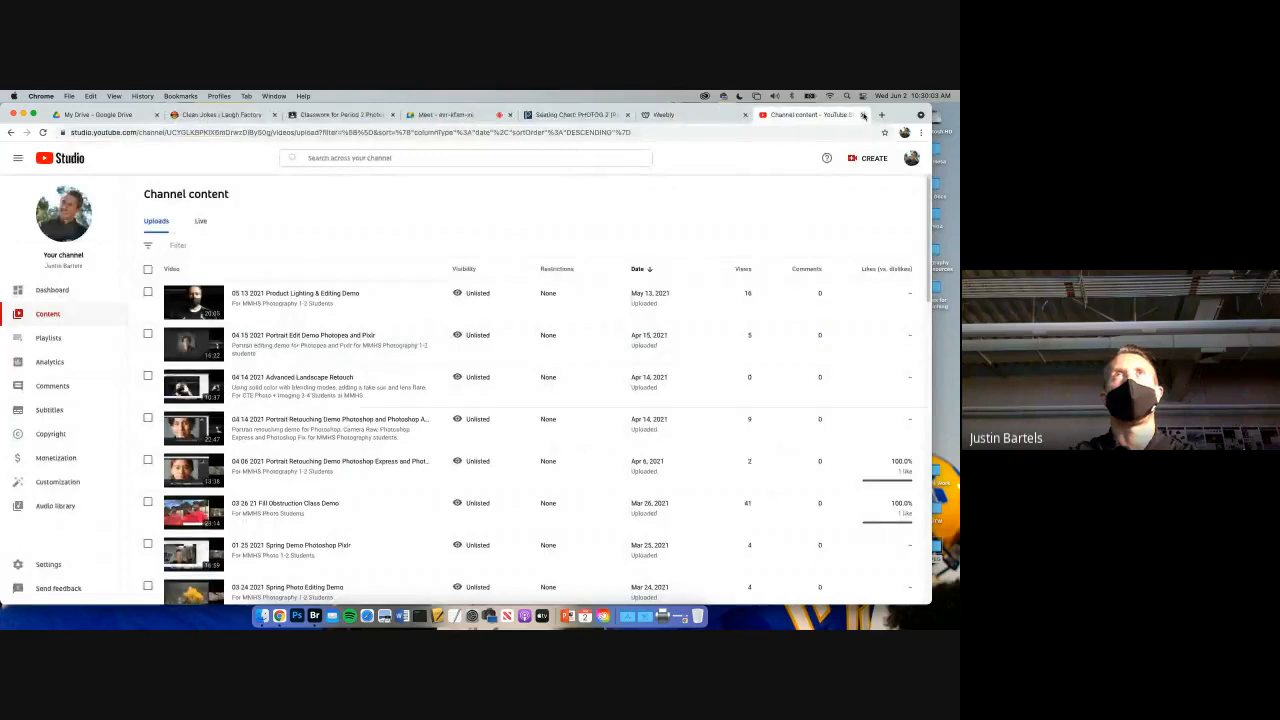
click(863, 115)
click(555, 337)
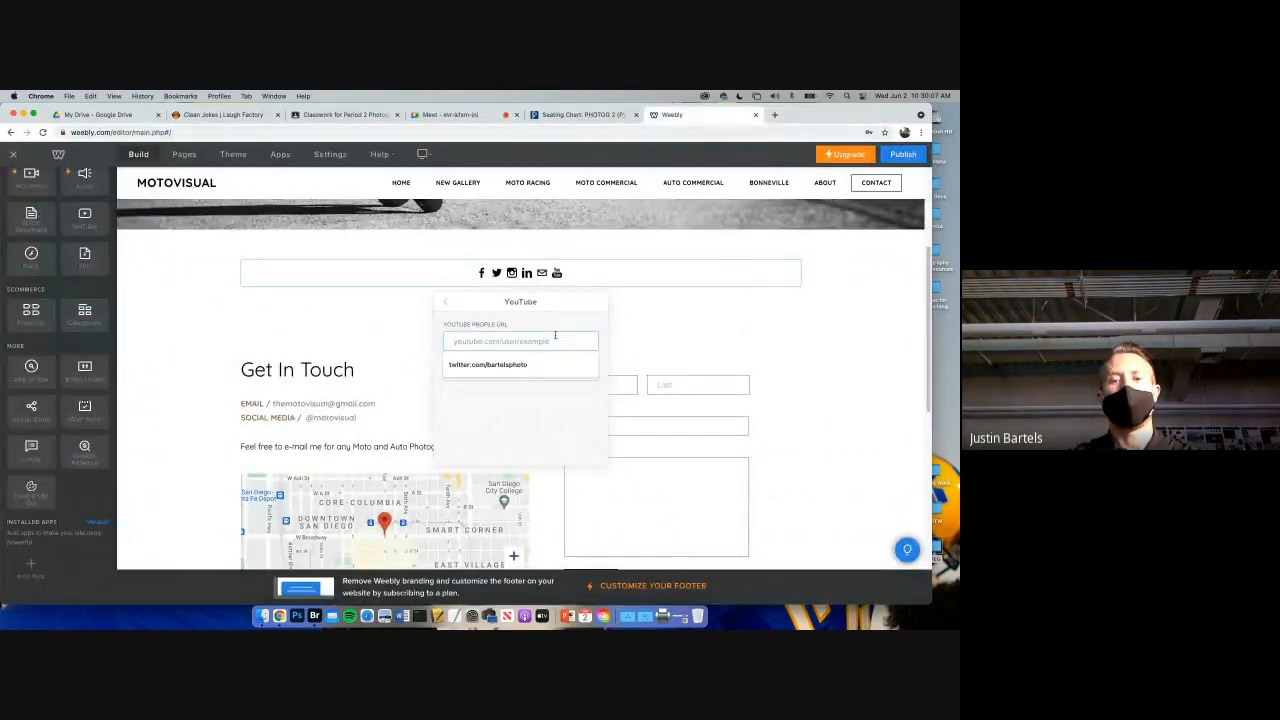
- Paste the channel address as the YouTube icon's profile URL
key(super+v)
key(Return)
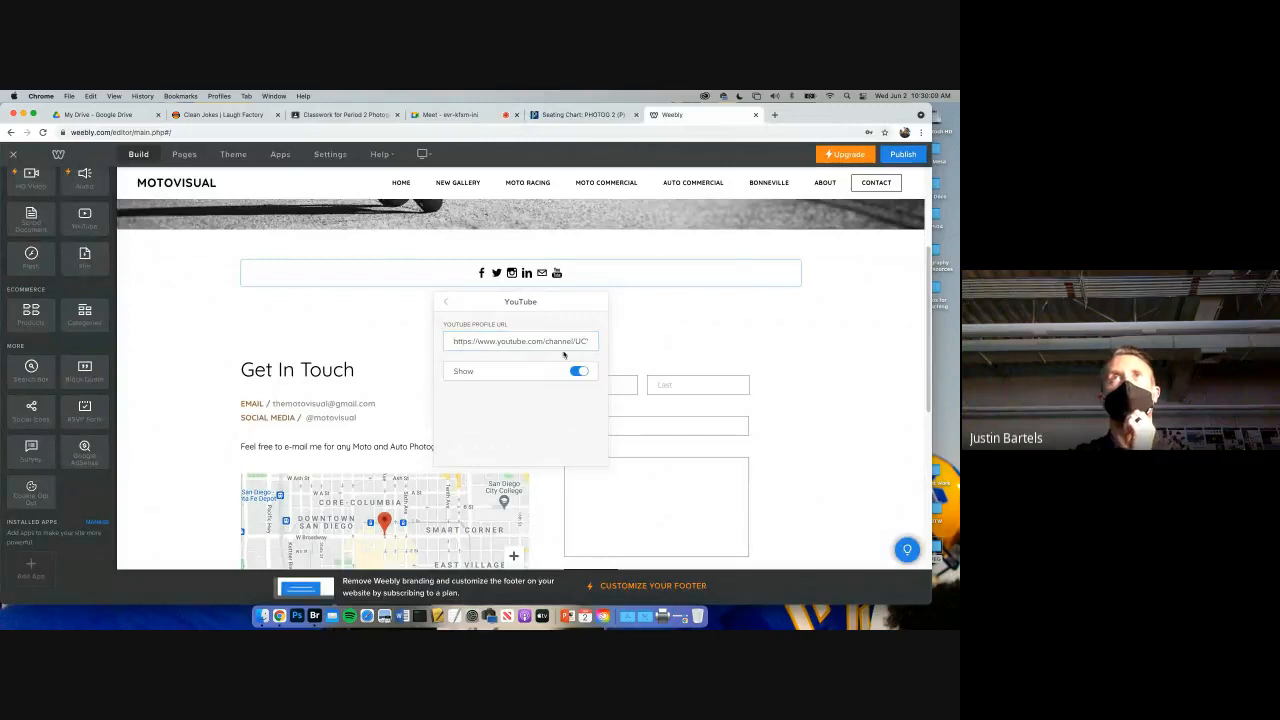
click(445, 302)
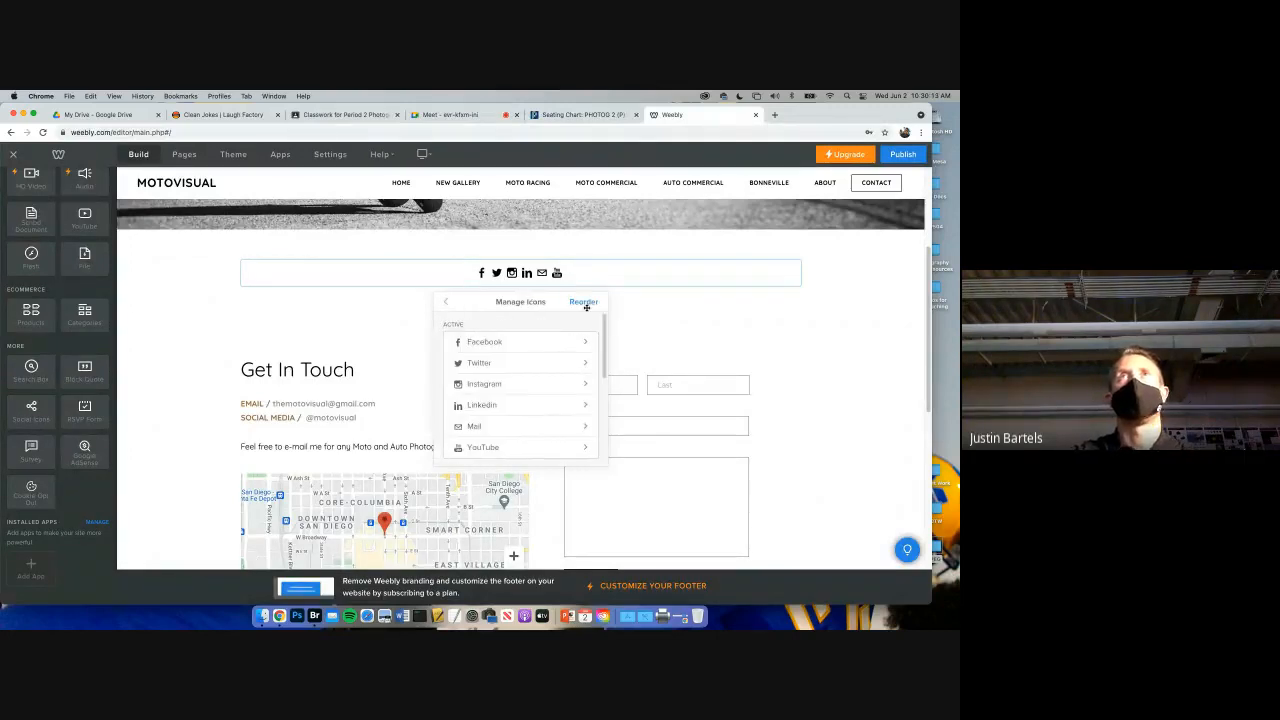
scroll(557, 371, down, 2)
scroll(557, 371, up, 2)
- Move YouTube to the top of the icon order and hide the Facebook icon
click(583, 302)
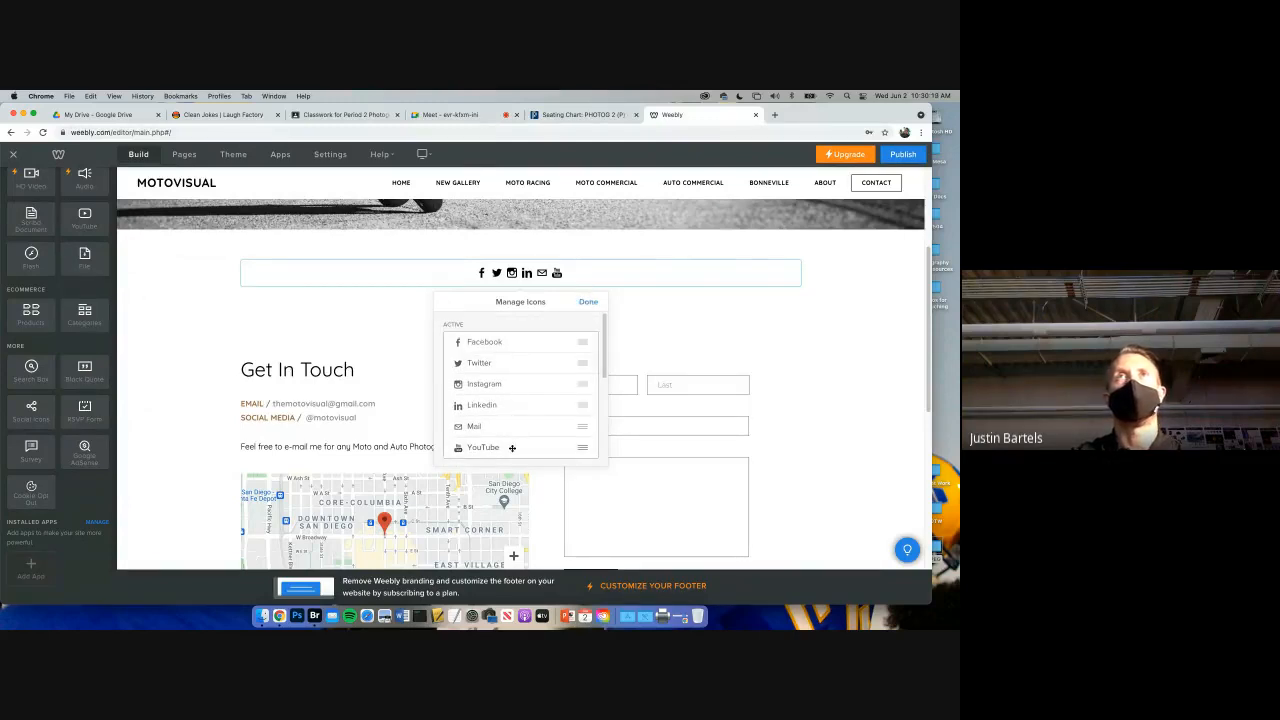
drag(514, 447, 517, 344)
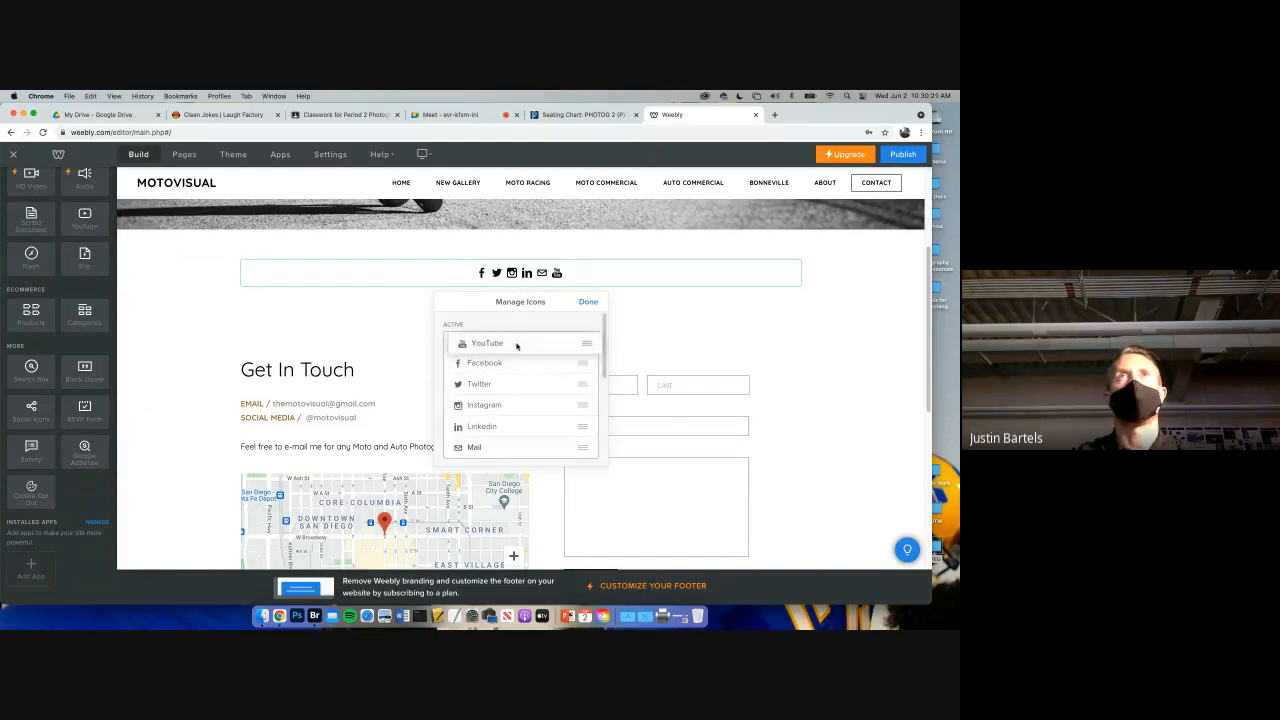
click(509, 366)
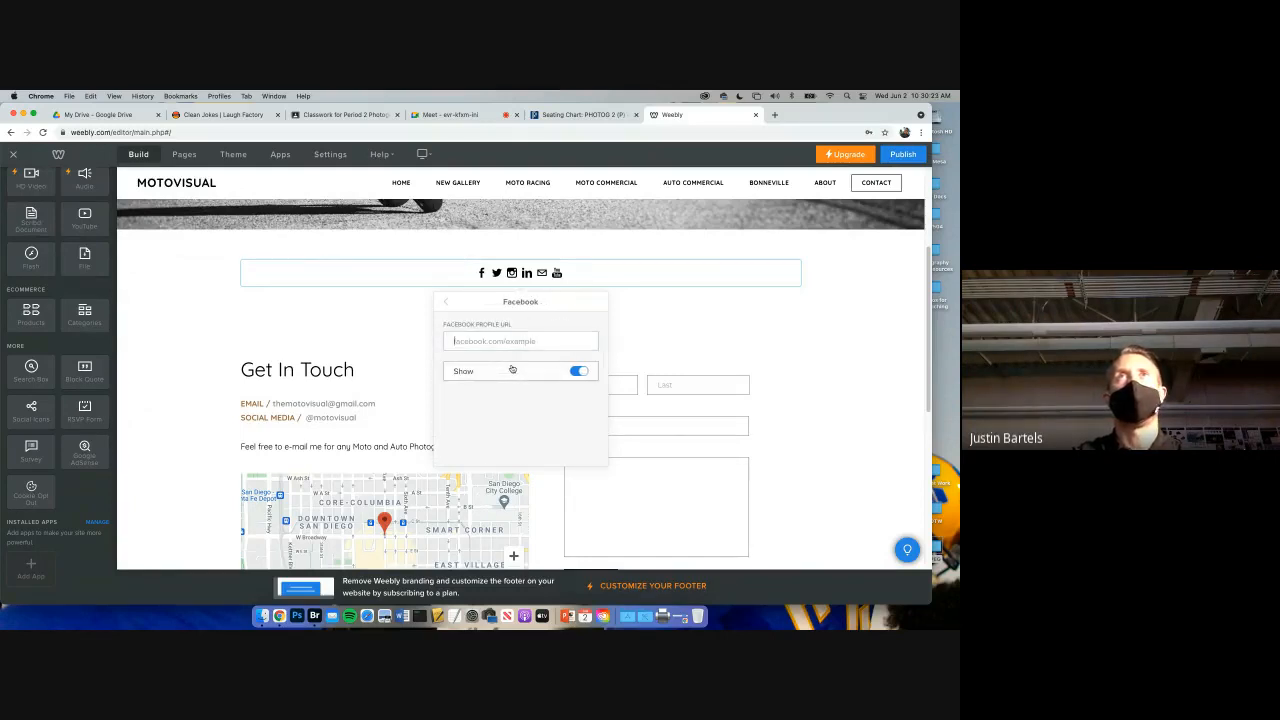
click(579, 371)
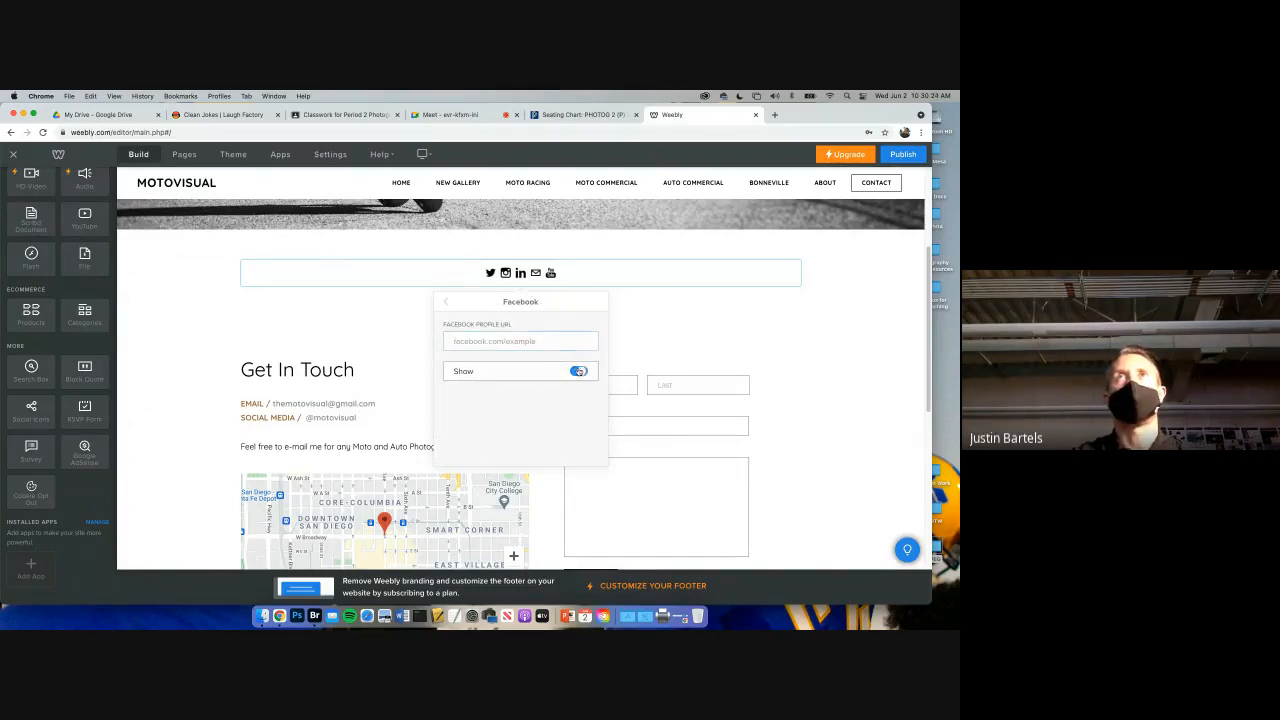
click(447, 303)
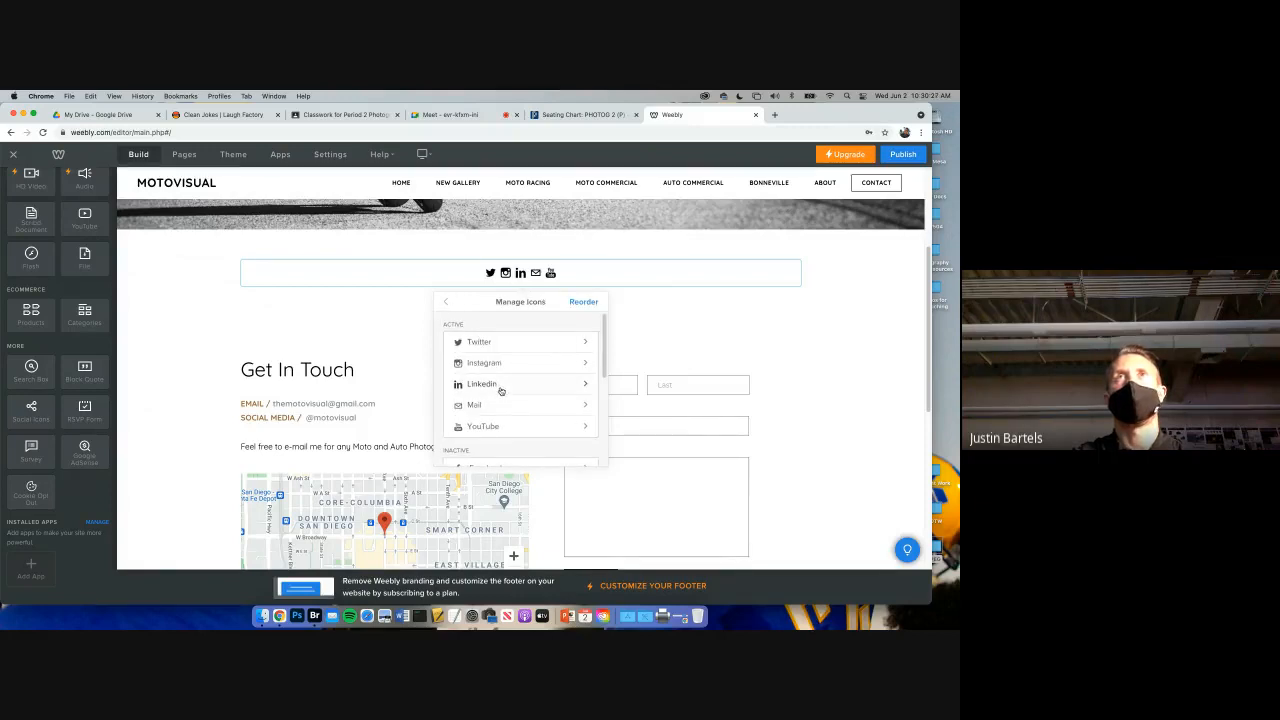
scroll(501, 390, down, 5)
scroll(500, 368, up, 5)
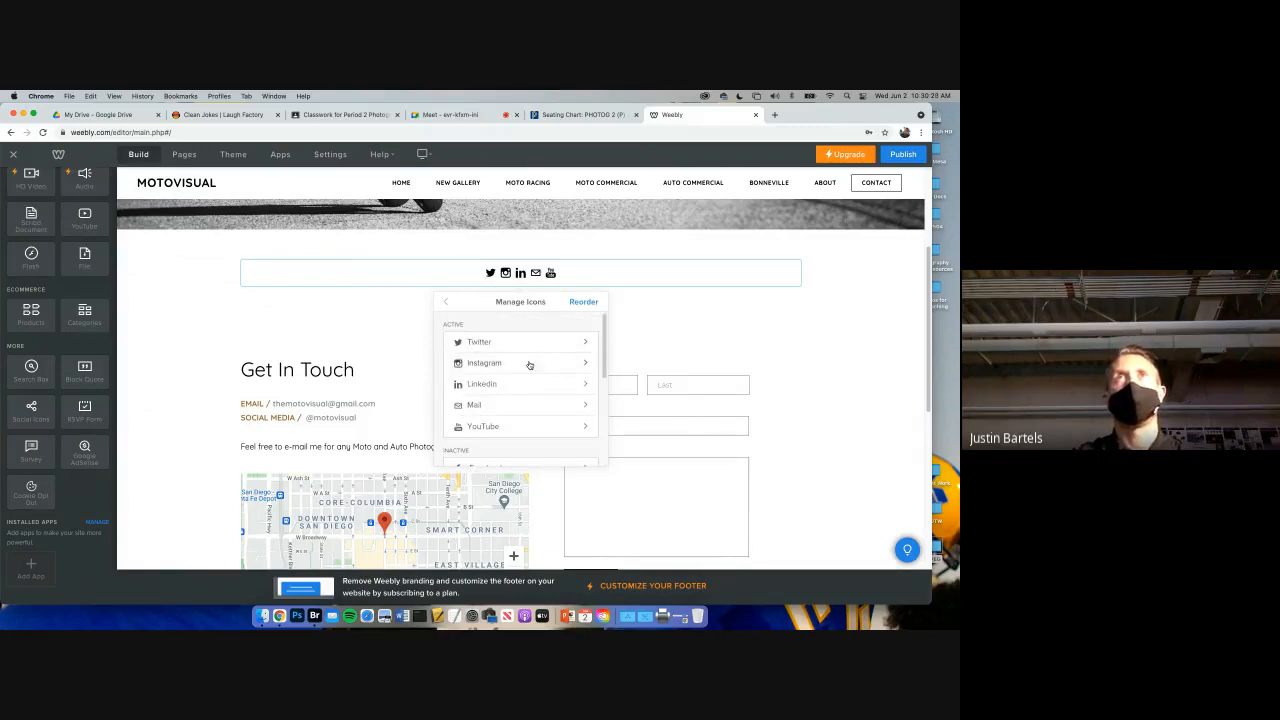
click(726, 345)
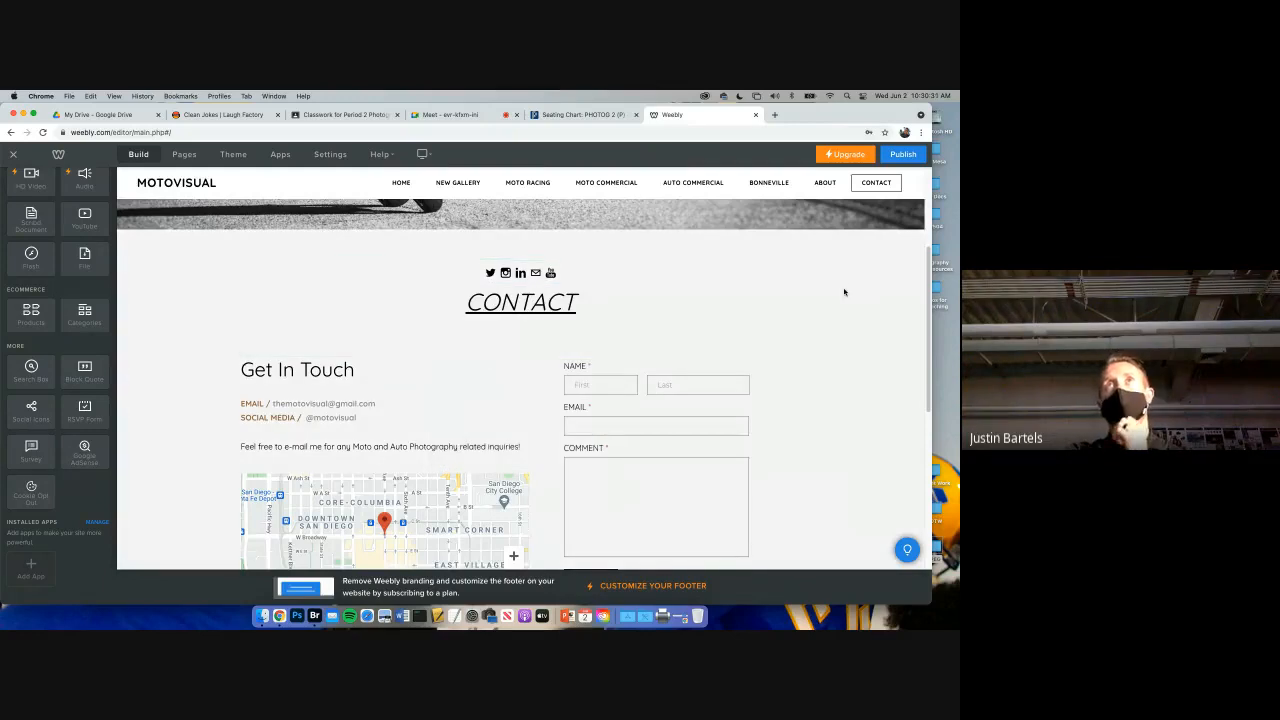
- Publish the MOTOVISUAL site to motovisual.weebly.com and open the live site
click(900, 158)
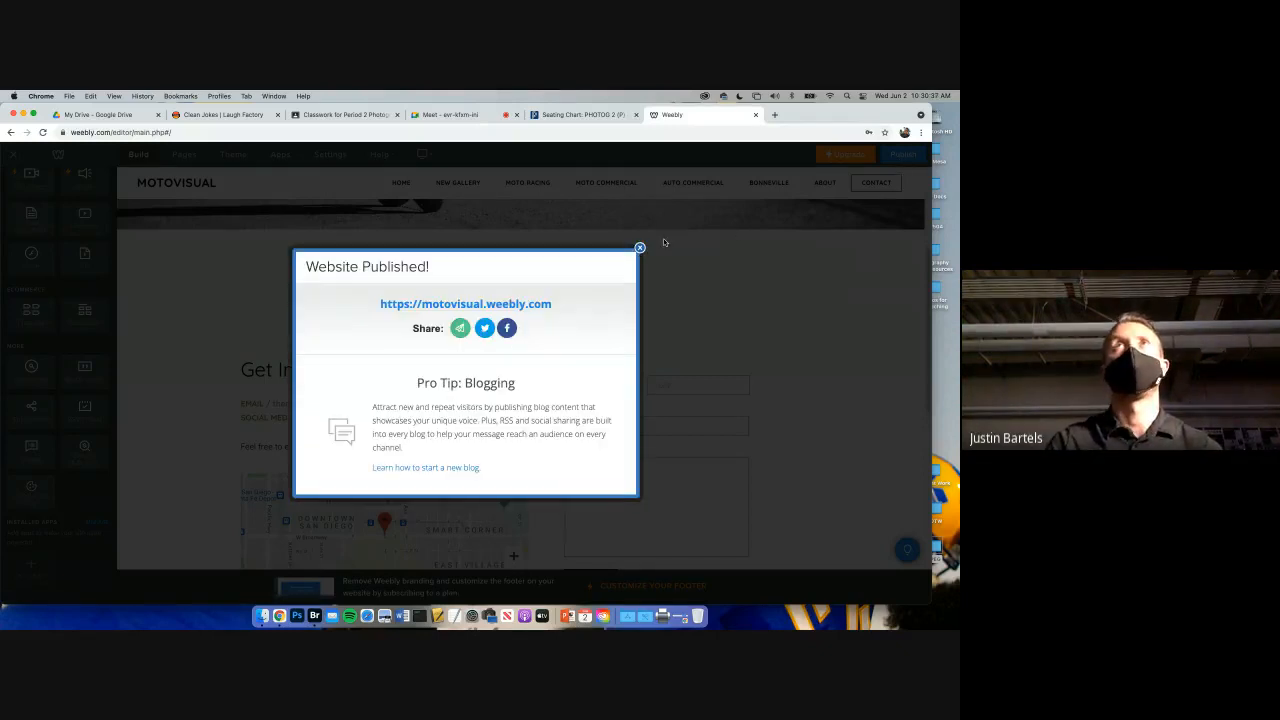
click(640, 247)
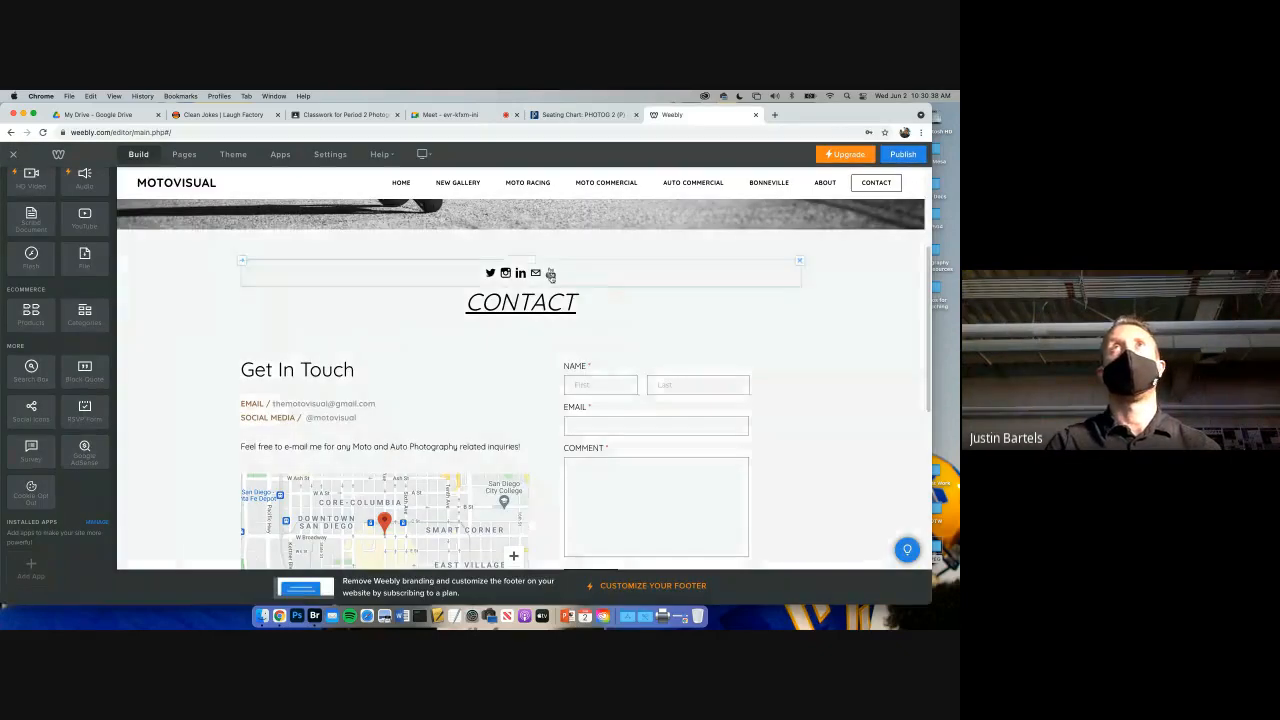
click(911, 156)
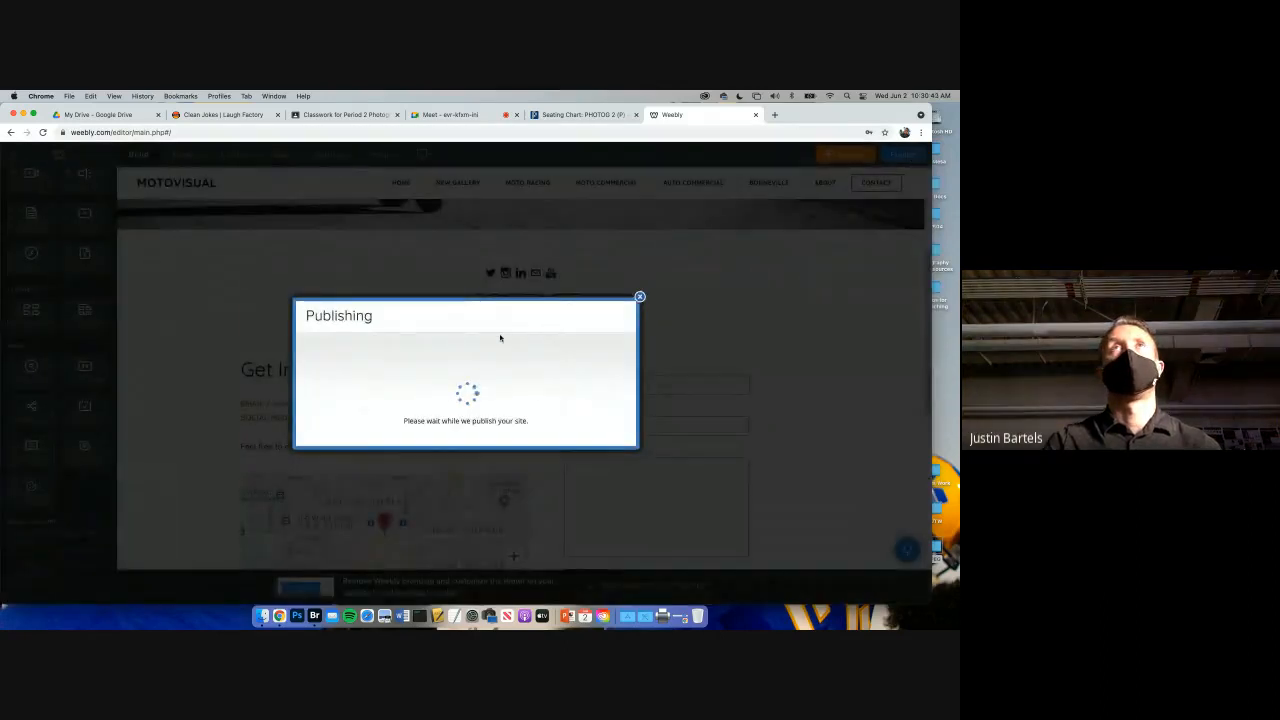
click(484, 300)
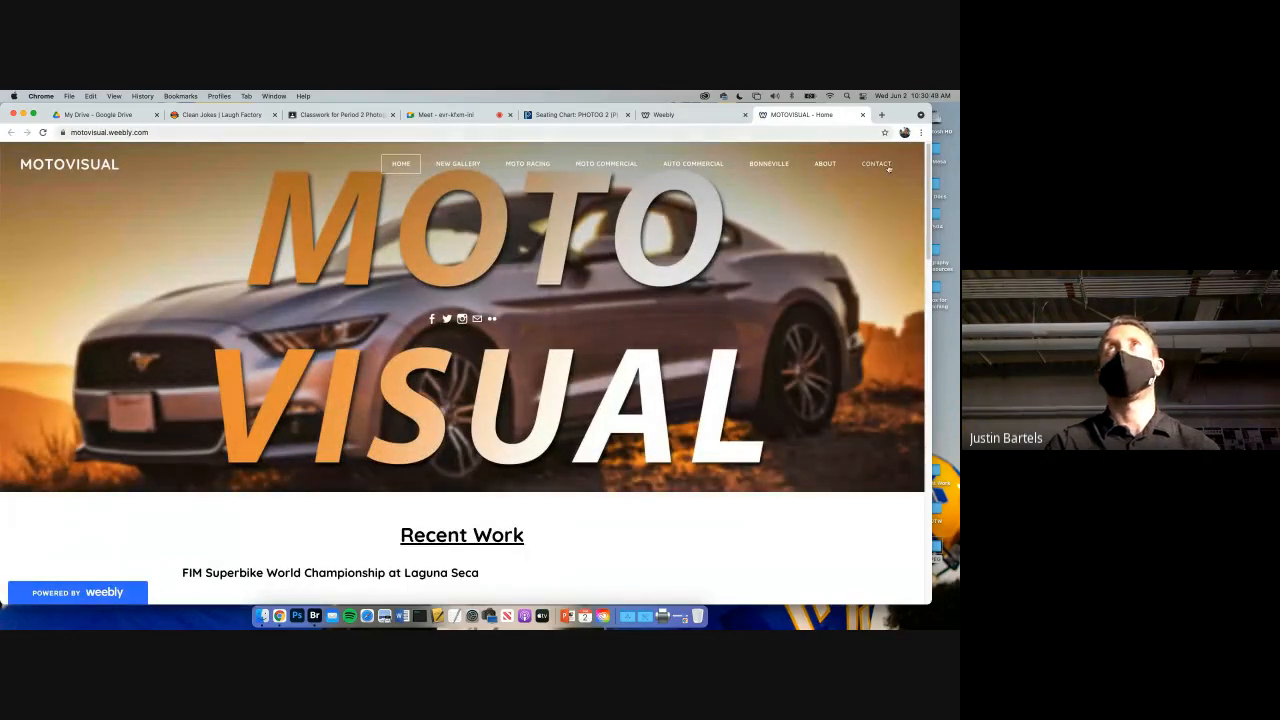
- Test the live Contact page's YouTube icon link, then return to the class Meet call
click(887, 167)
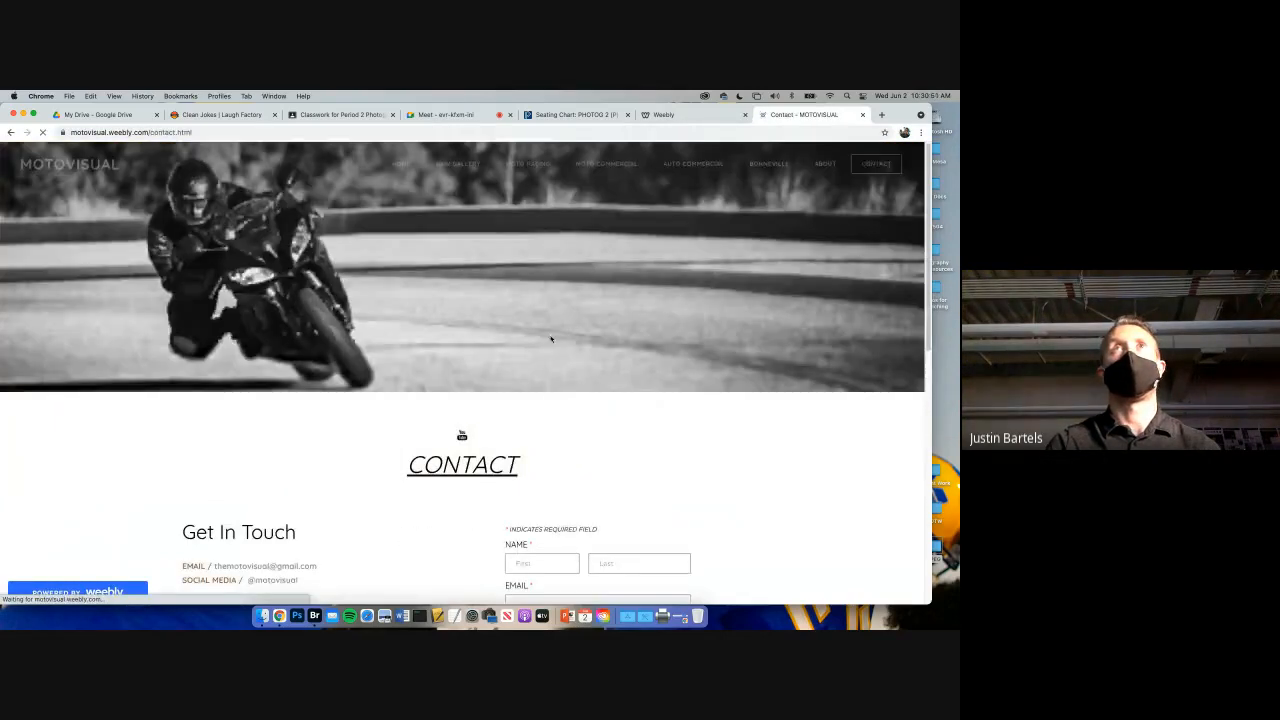
click(462, 437)
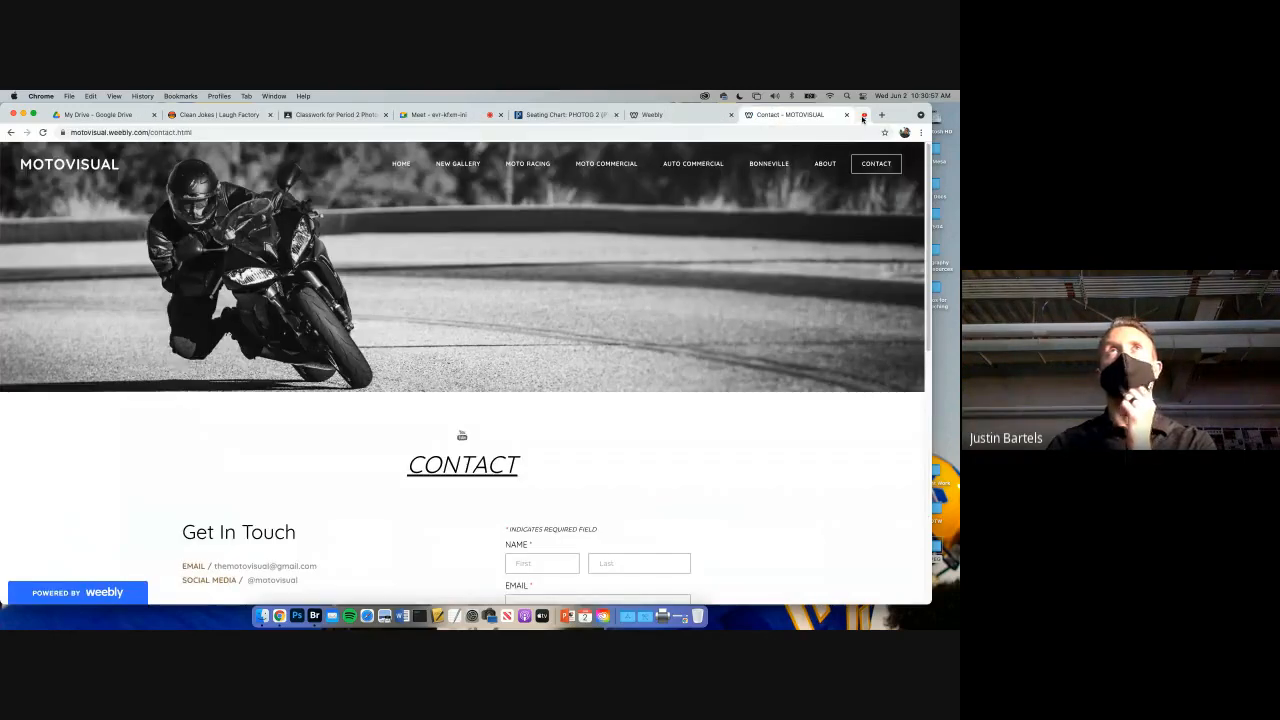
click(862, 115)
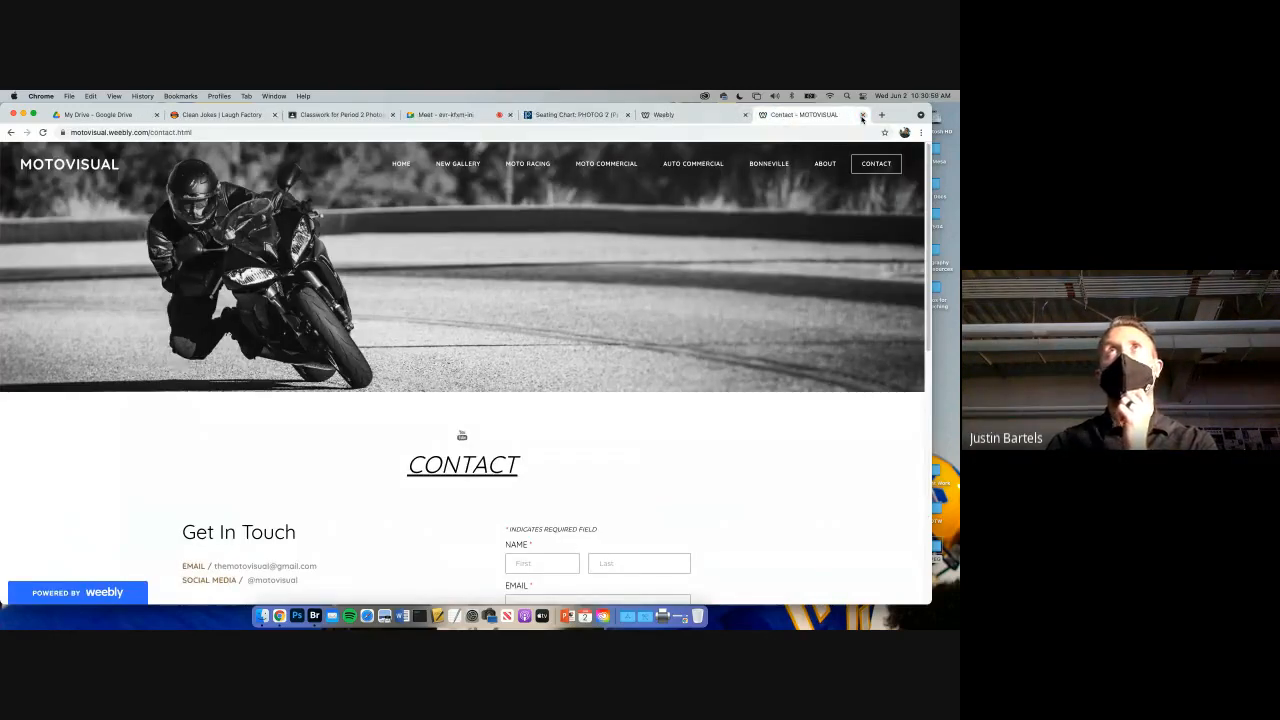
click(862, 116)
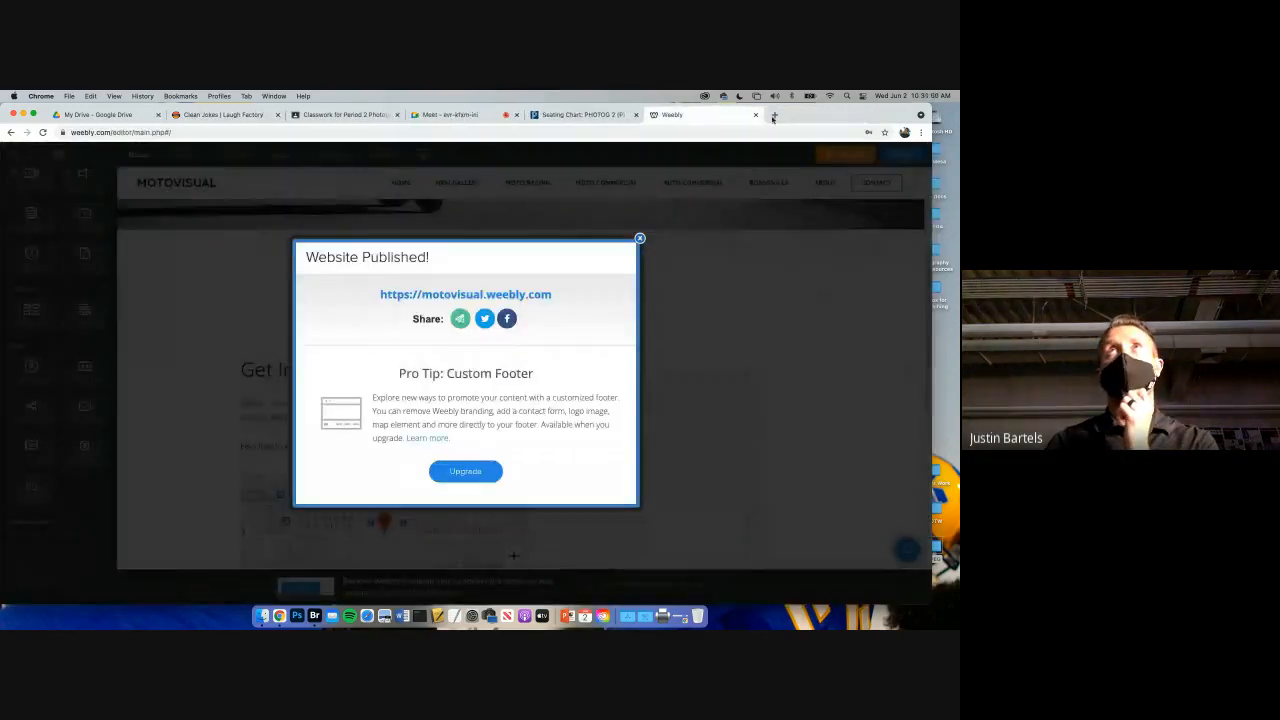
click(477, 116)
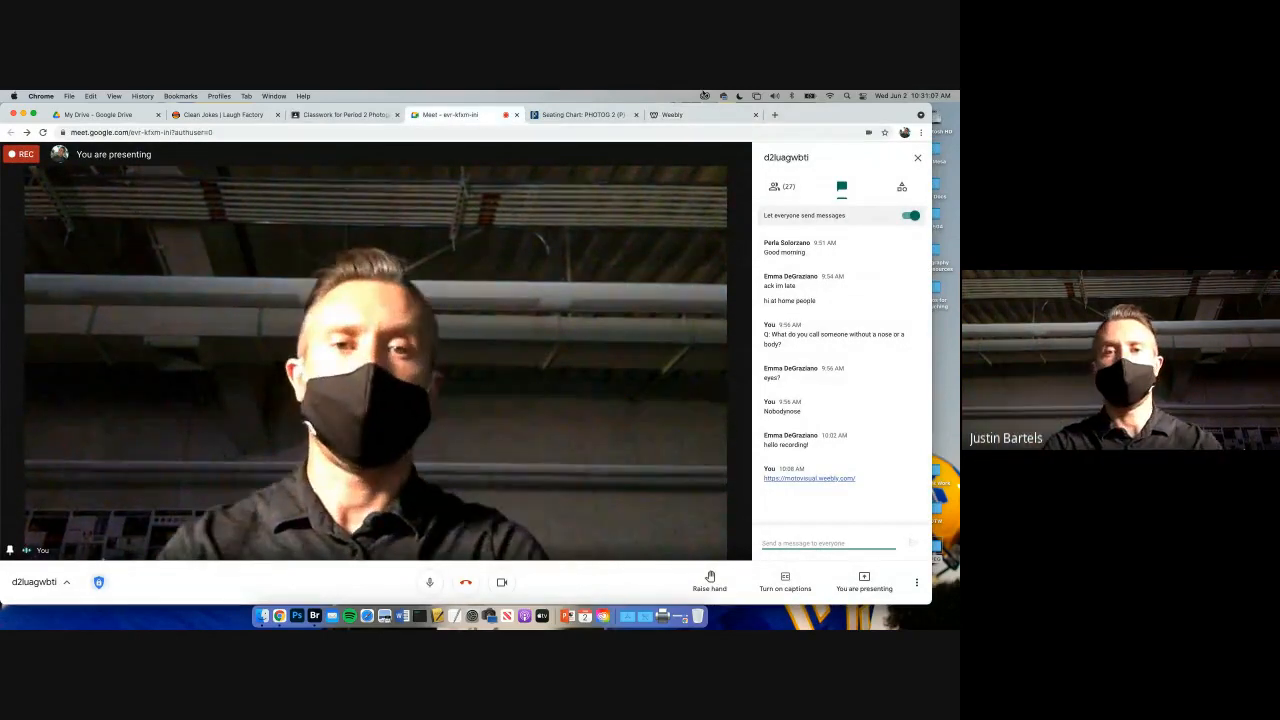
- Look up the motovisual Instagram profile in a new tab, then close it and return to Weebly
click(775, 116)
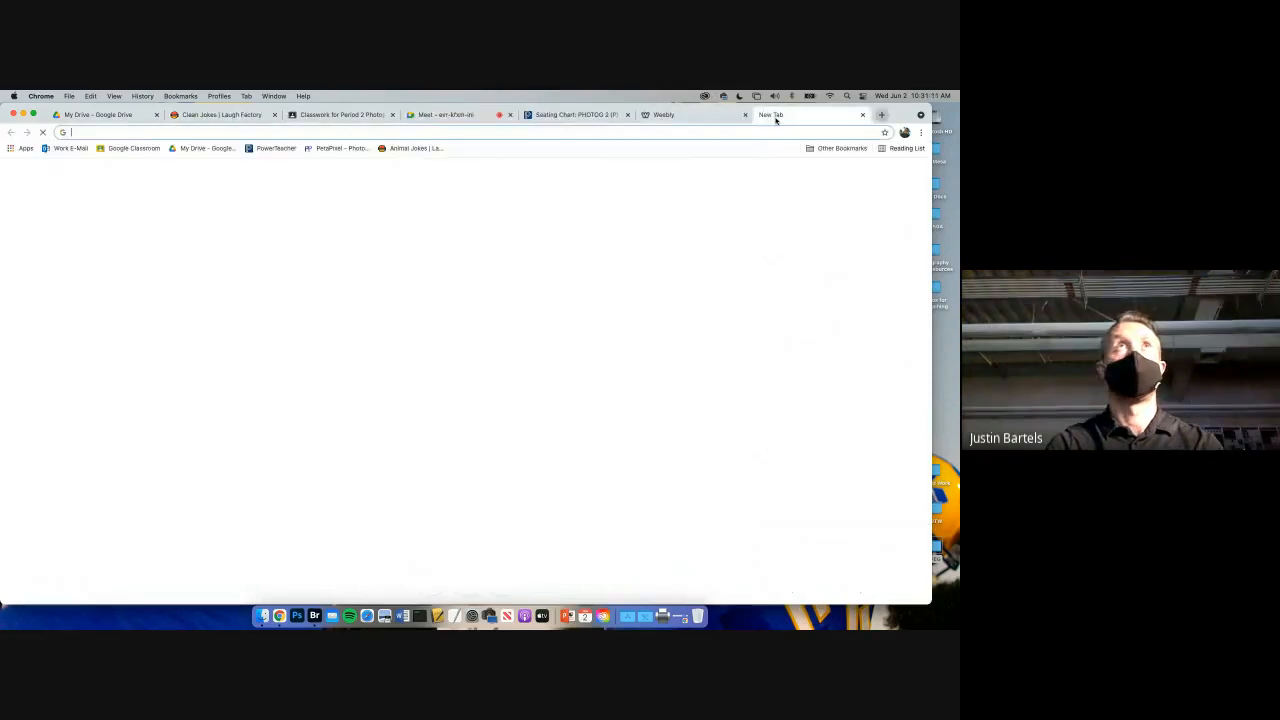
text(instgra)
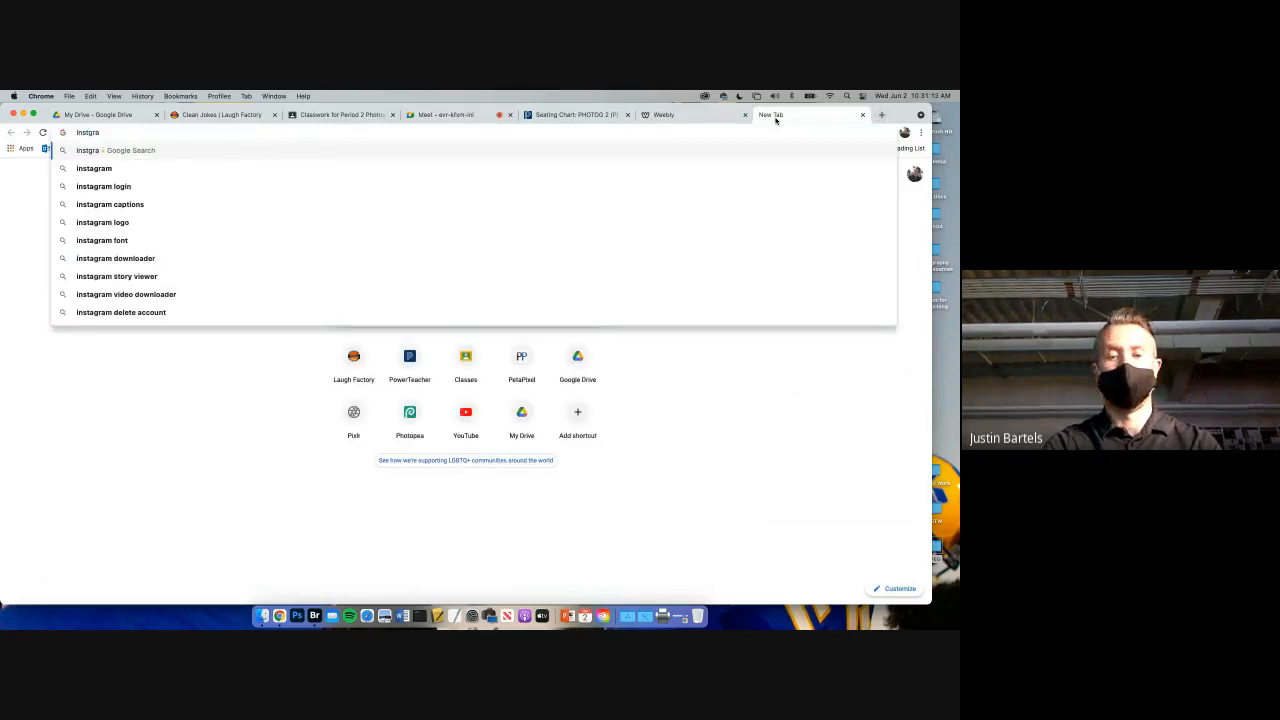
text(m.com/)
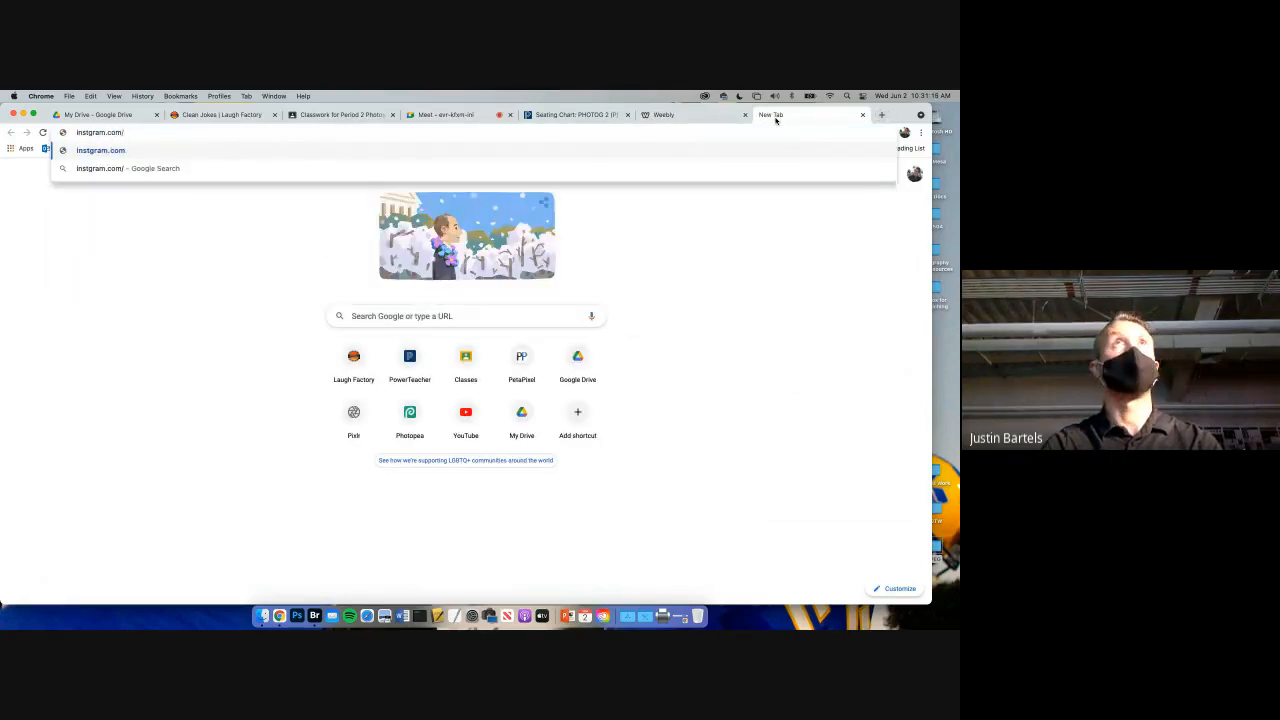
text(motov)
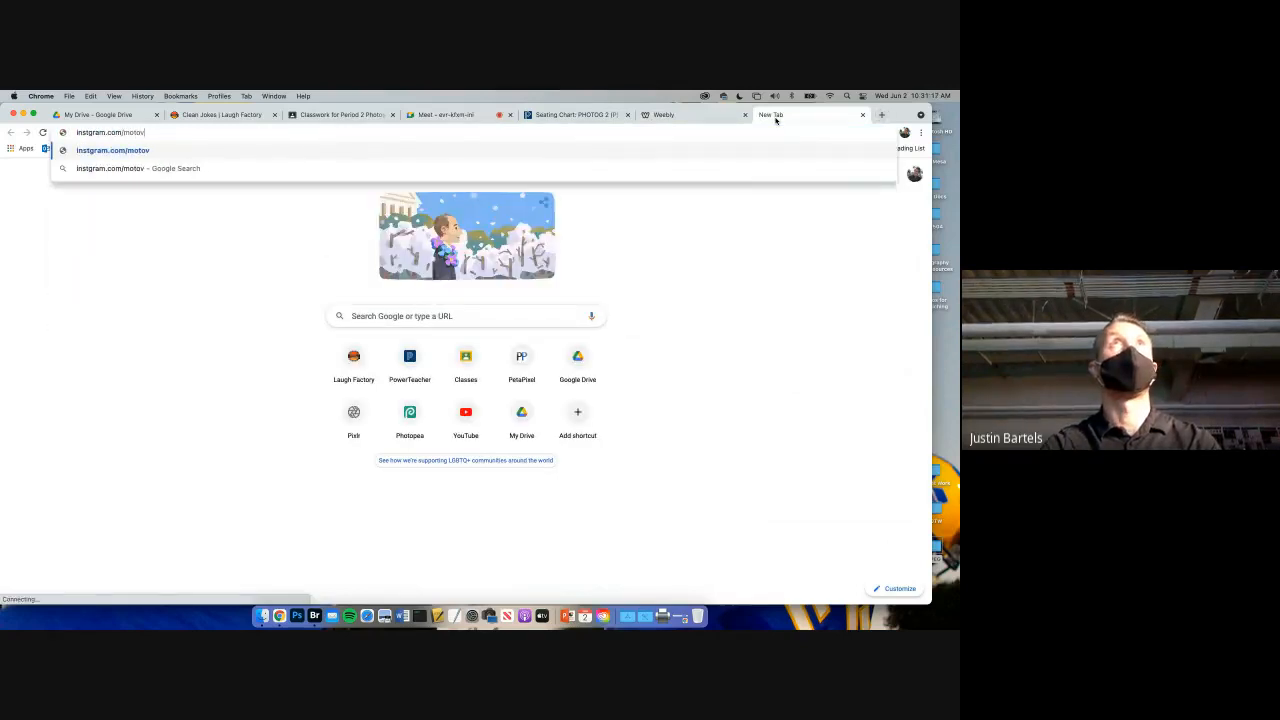
text(isial)
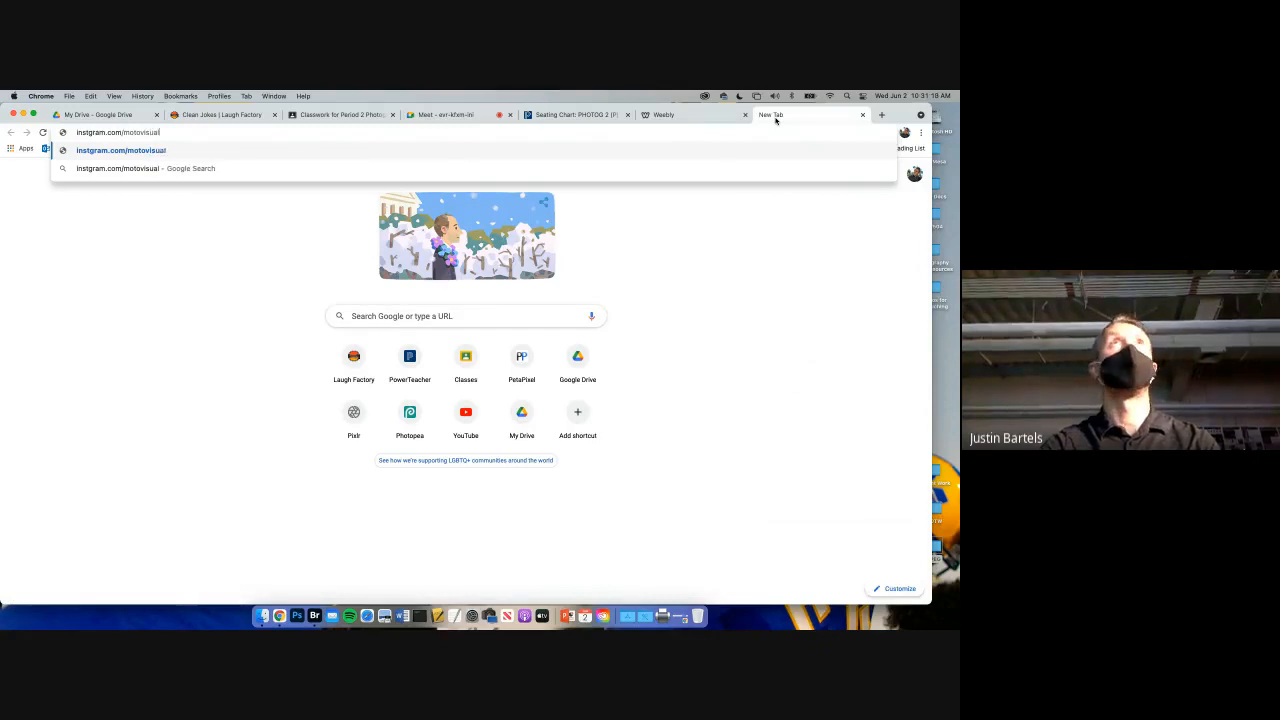
key(Return)
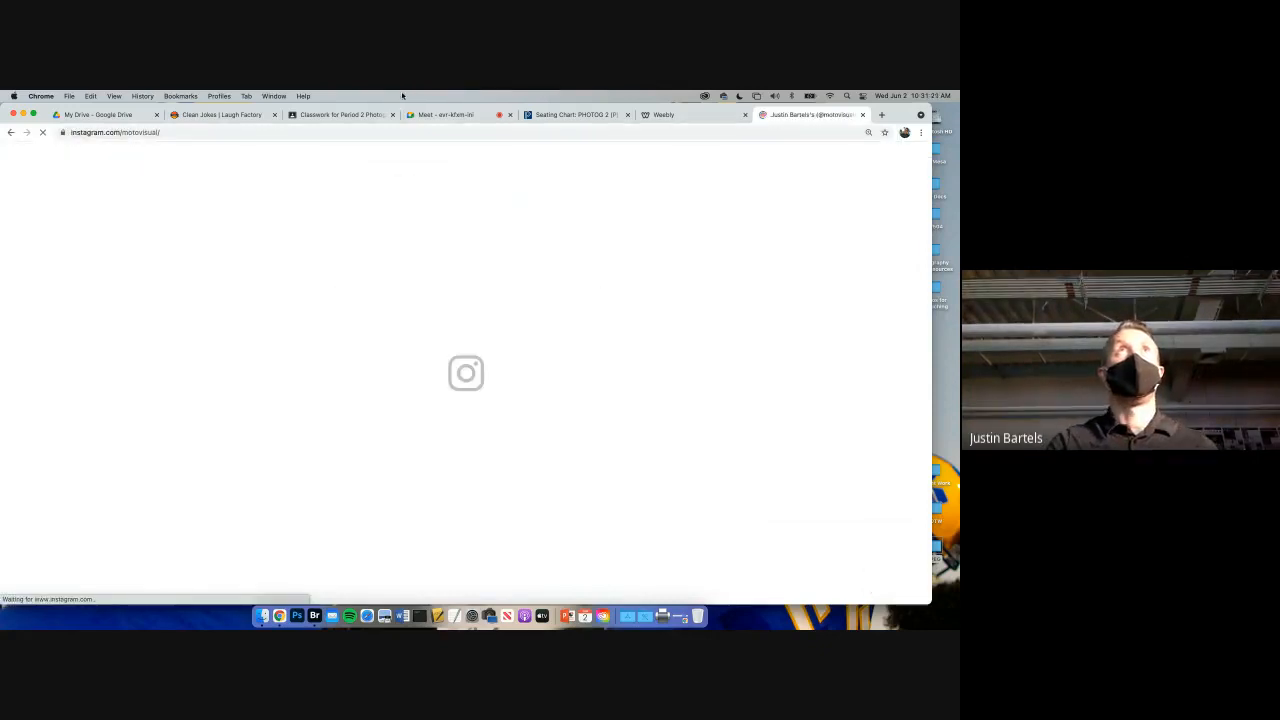
click(227, 133)
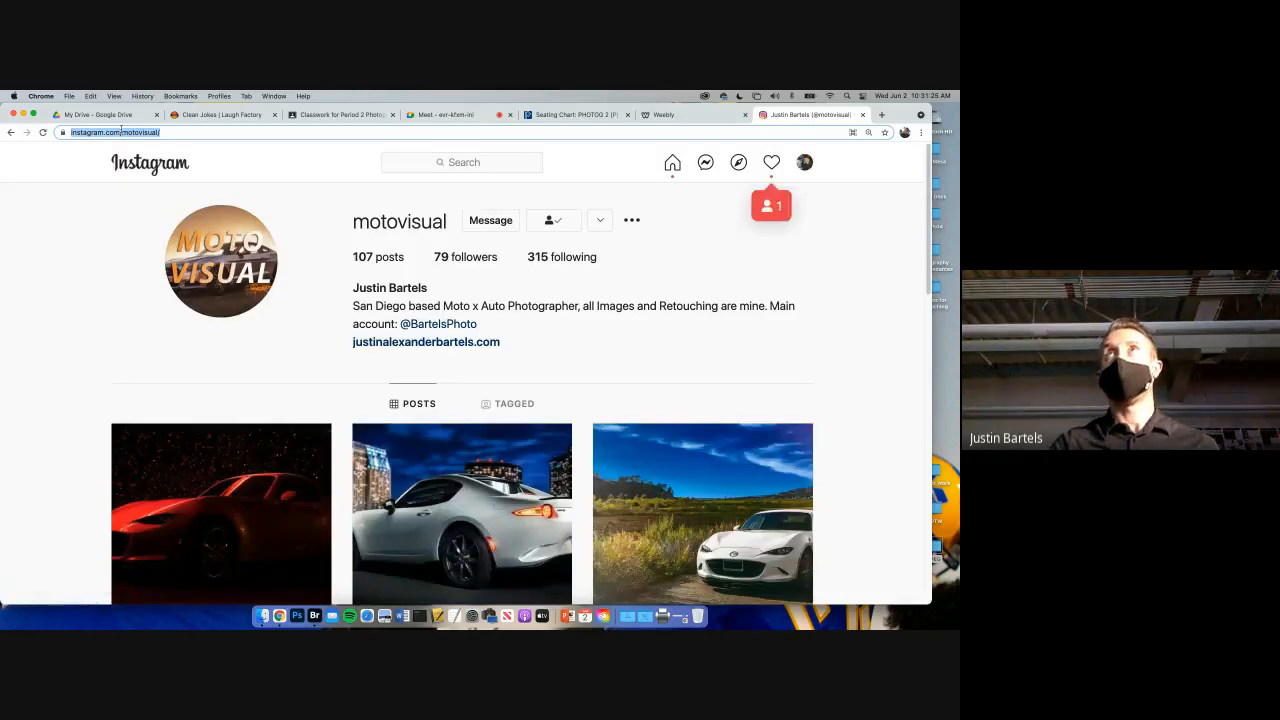
click(865, 114)
click(726, 118)
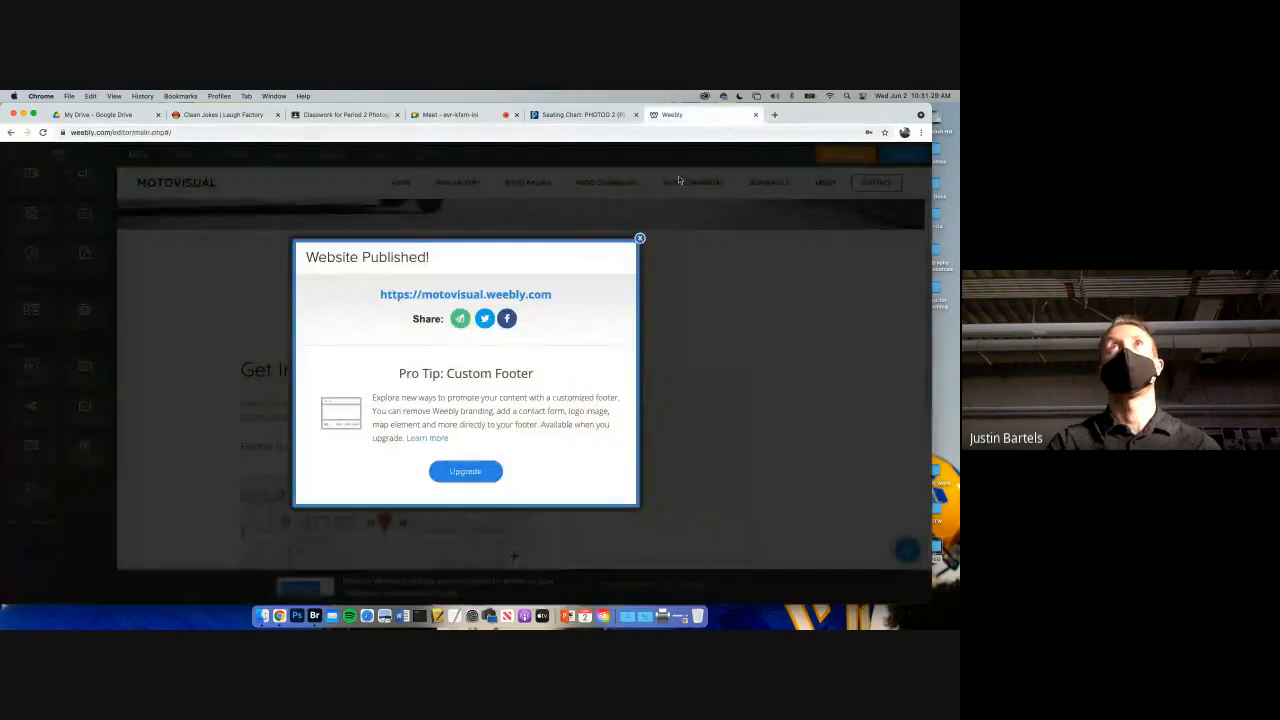
- Close the 'Website Published!' notice
click(640, 238)
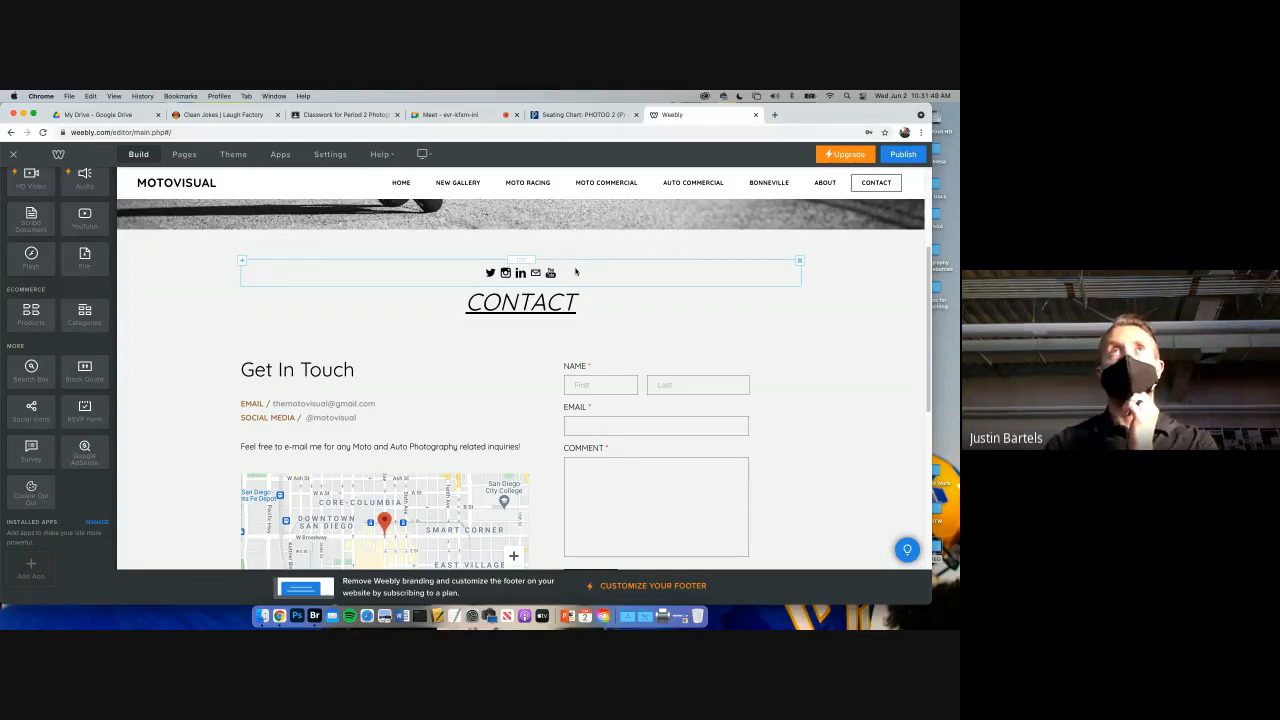
scroll(576, 272, down, 1)
scroll(692, 248, up, 5)
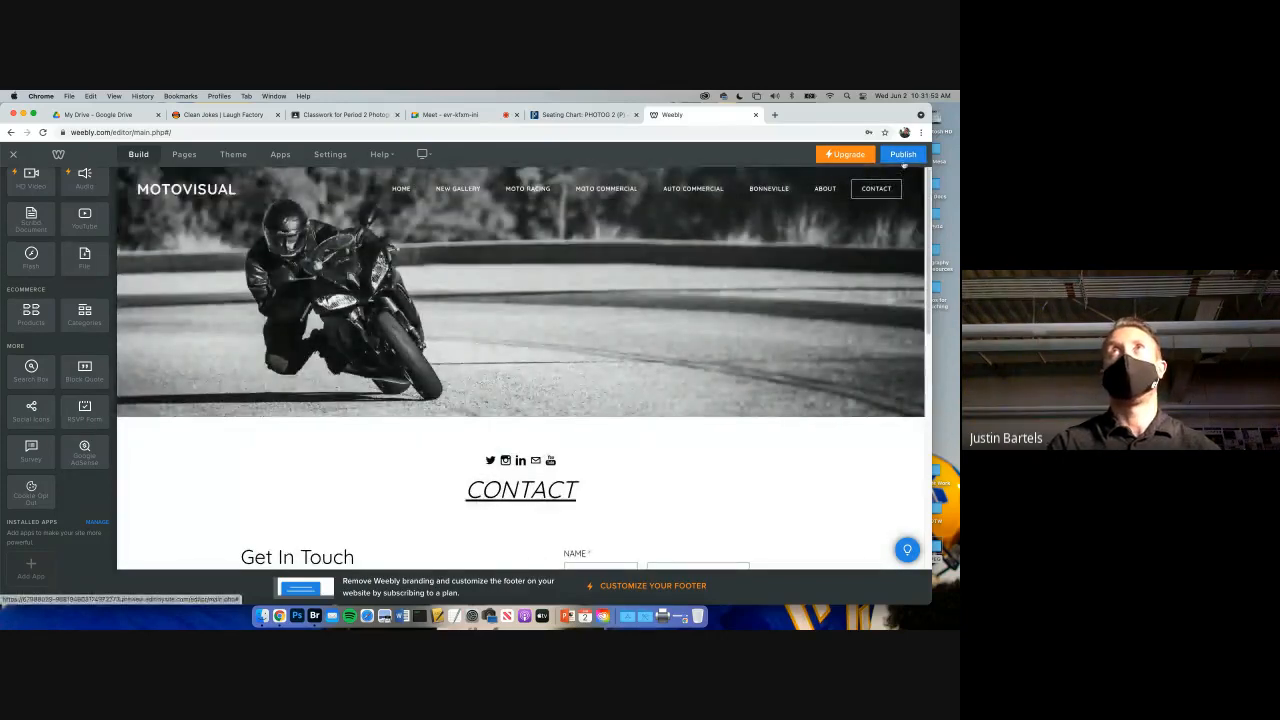
click(903, 156)
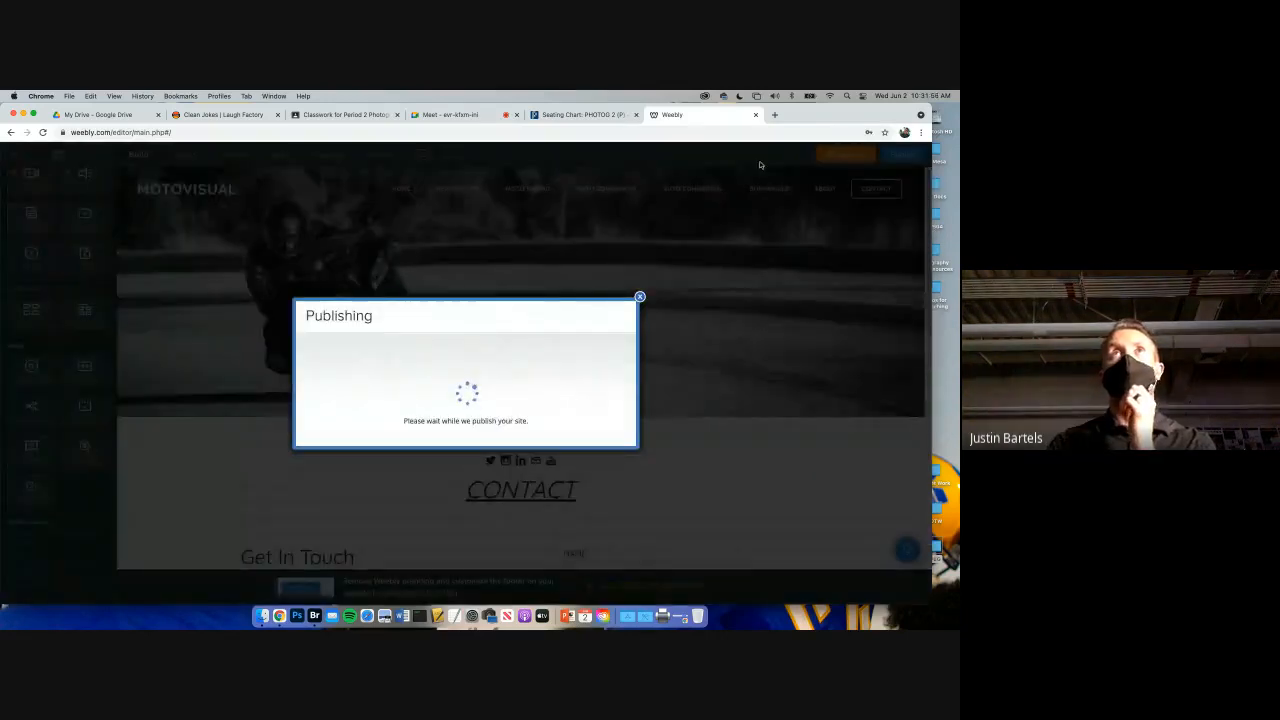
click(482, 119)
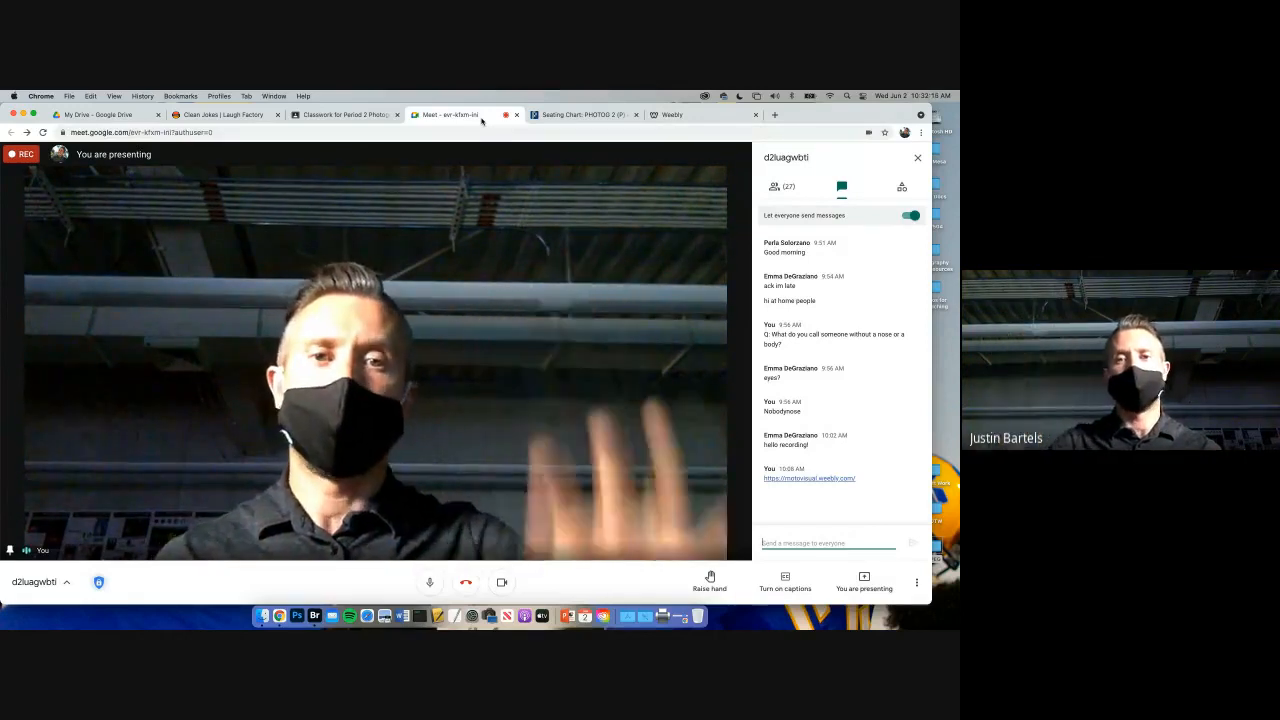
click(657, 116)
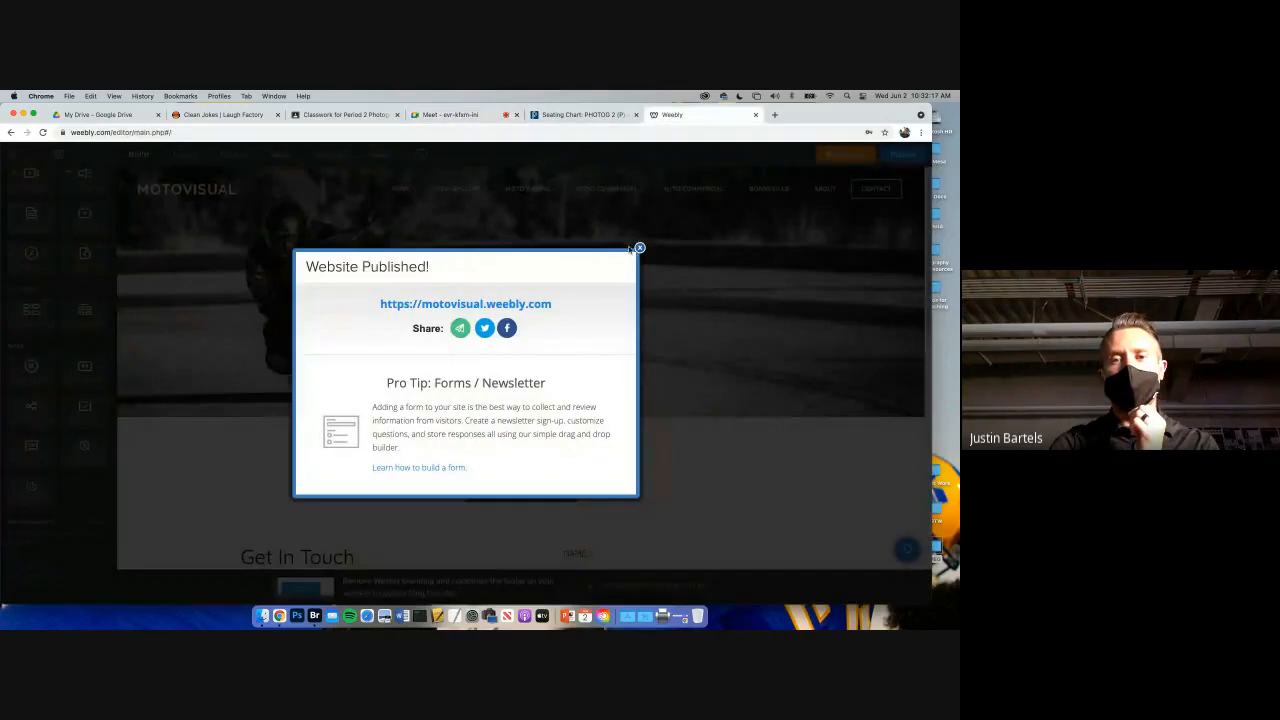
click(640, 248)
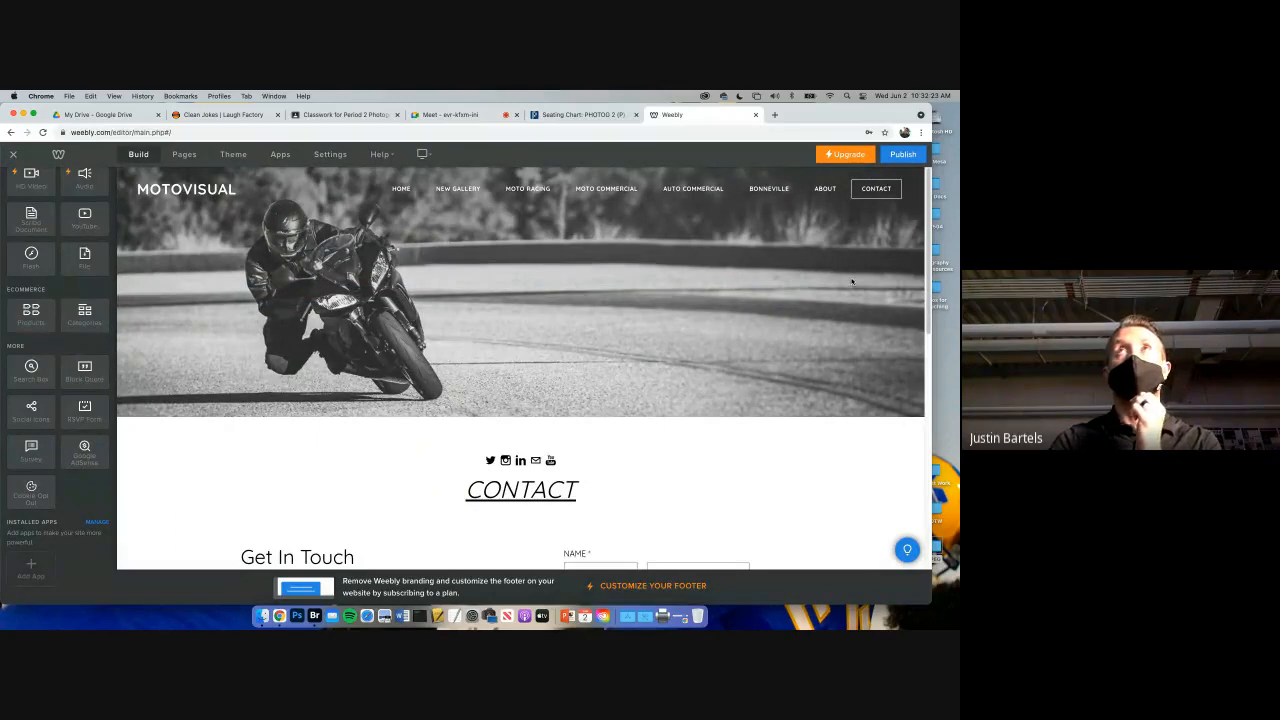
click(903, 155)
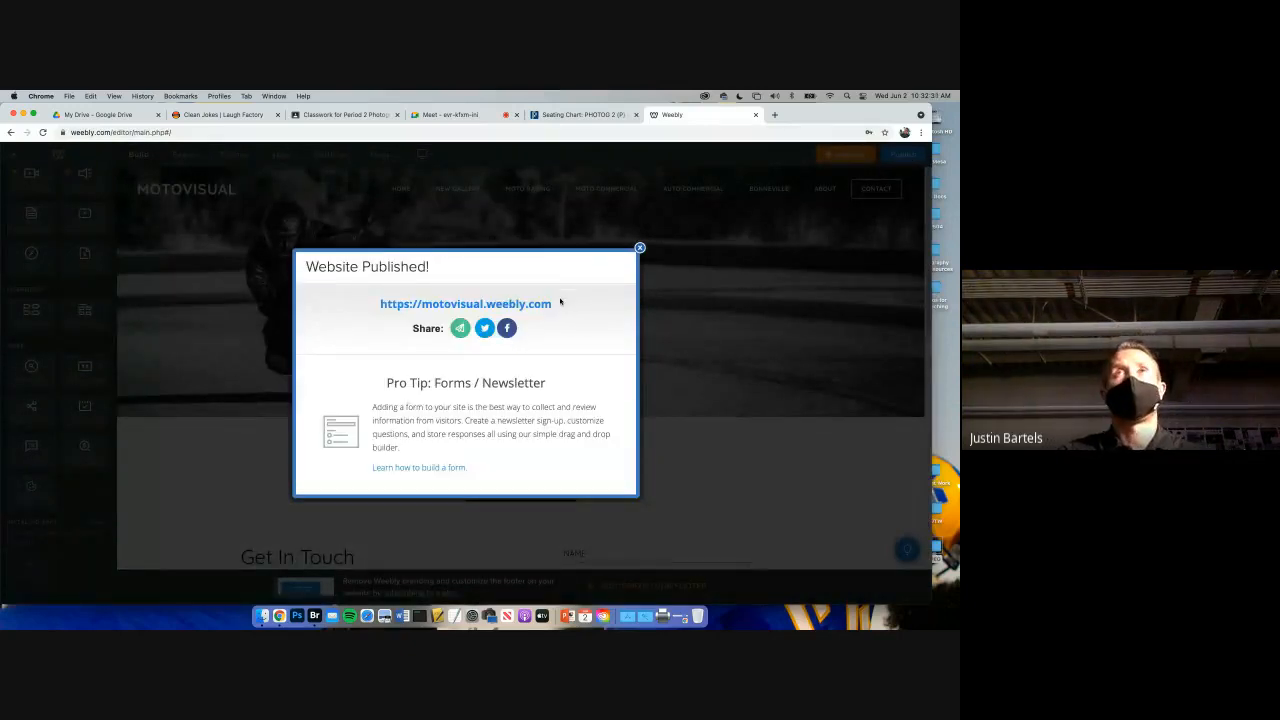
drag(556, 306, 378, 304)
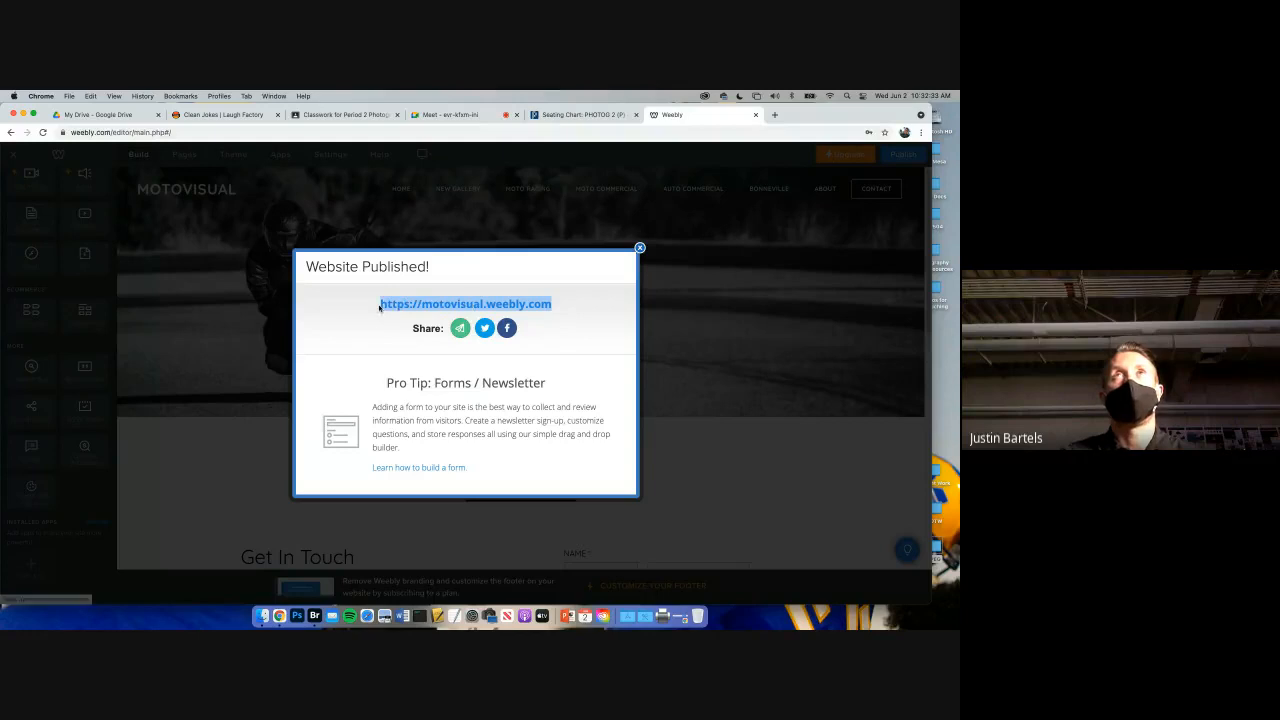
click(485, 114)
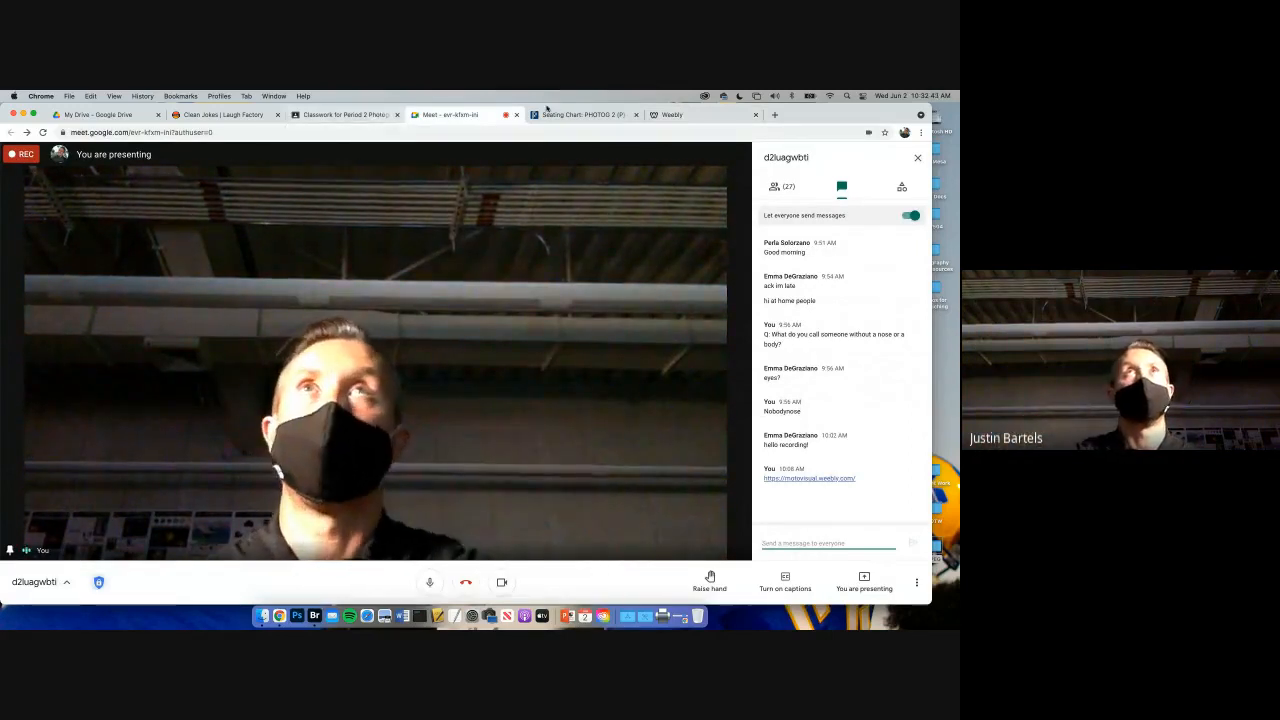
- Open the Photo 1-2 Google Docs handout from the Website Portfolio Final assignment in Classwork
click(351, 116)
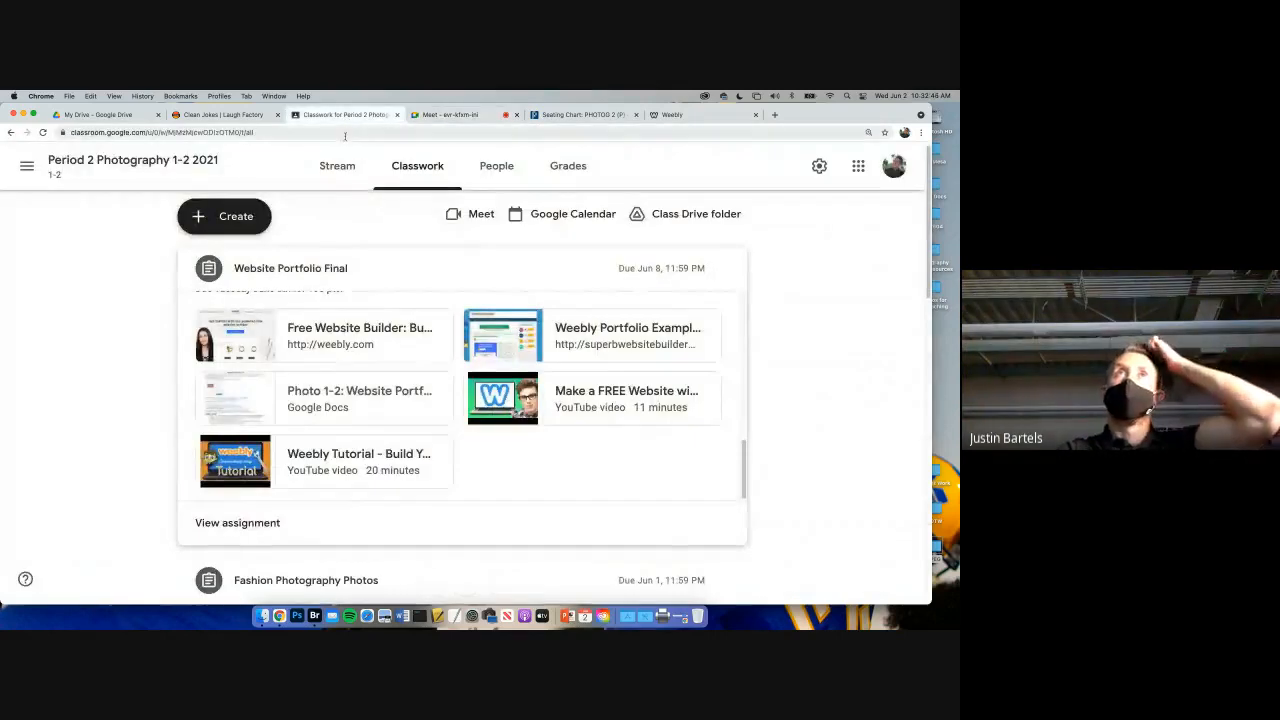
scroll(383, 314, up, 10)
scroll(383, 311, down, 8)
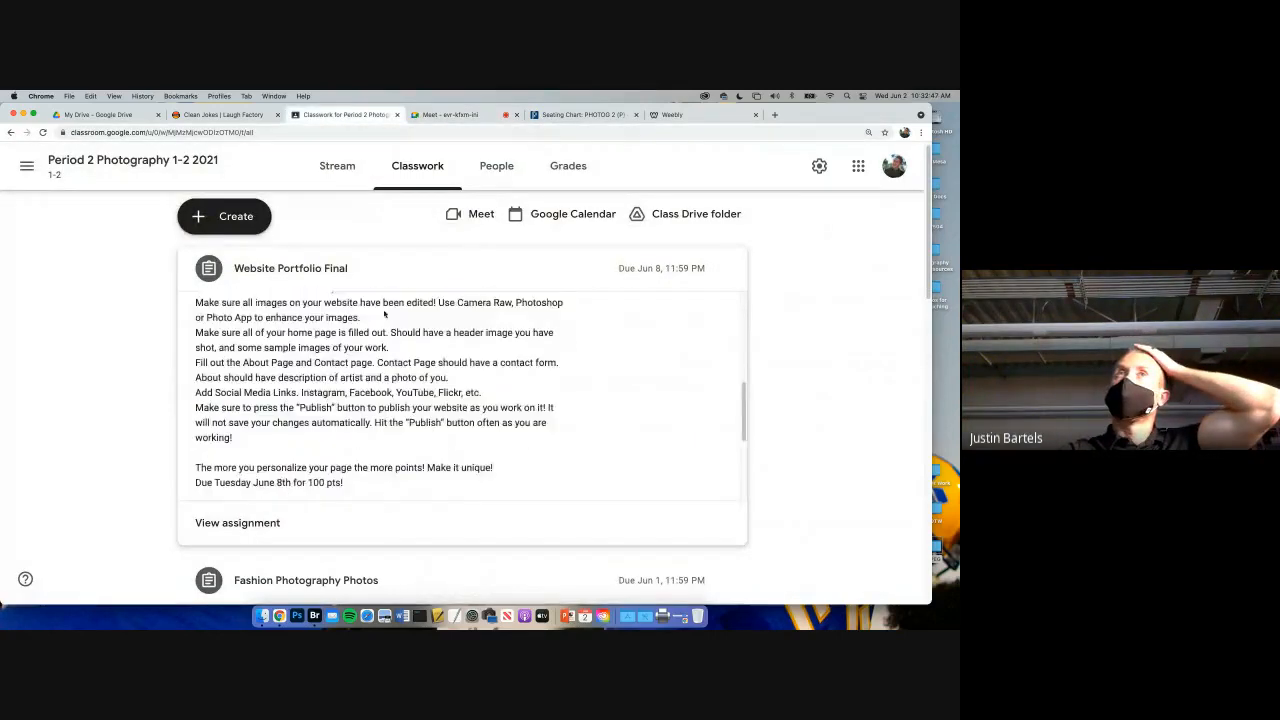
scroll(383, 311, down, 5)
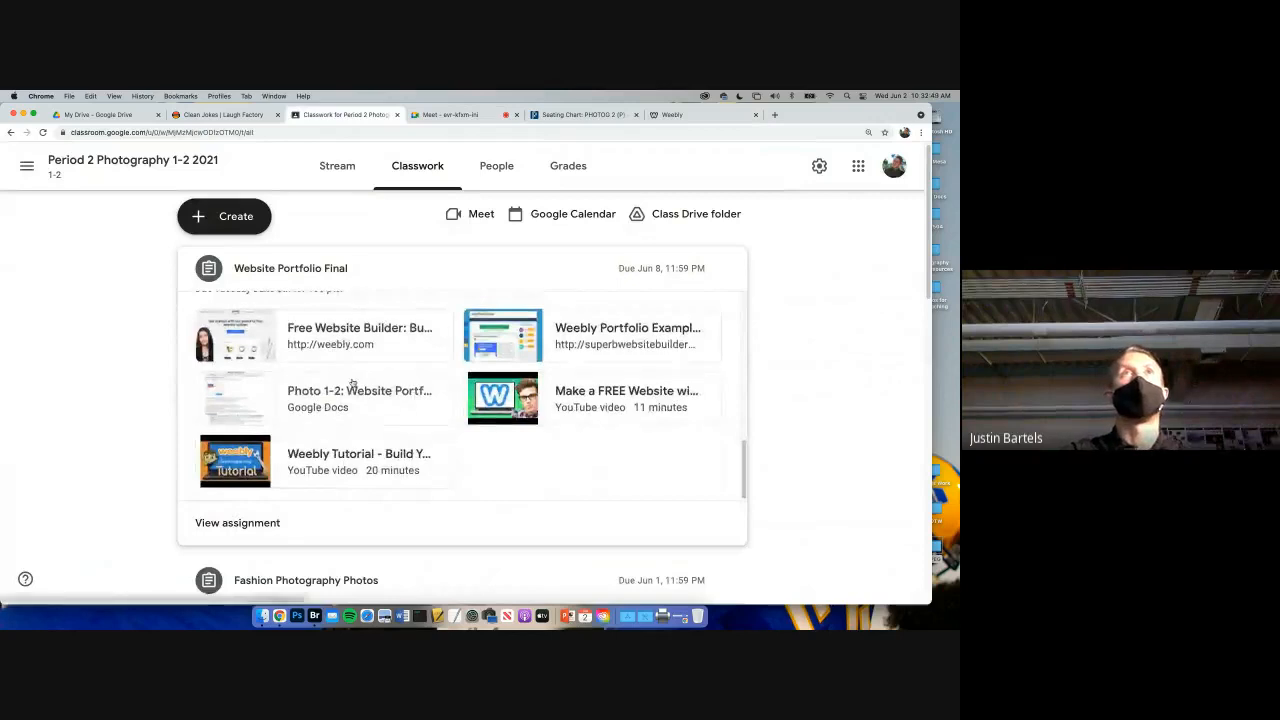
click(352, 382)
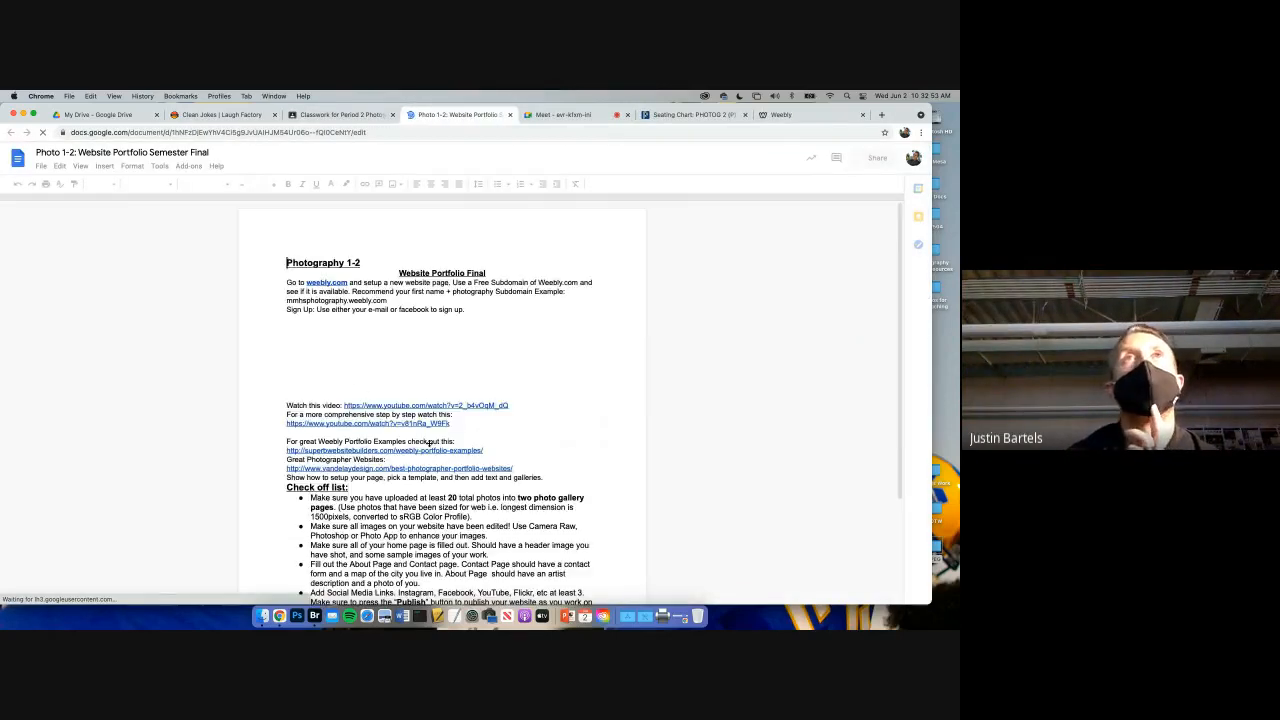
- Review the assignment checklist and highlight the phrase 'Free Subdomain of Weebly'
scroll(430, 441, down, 1)
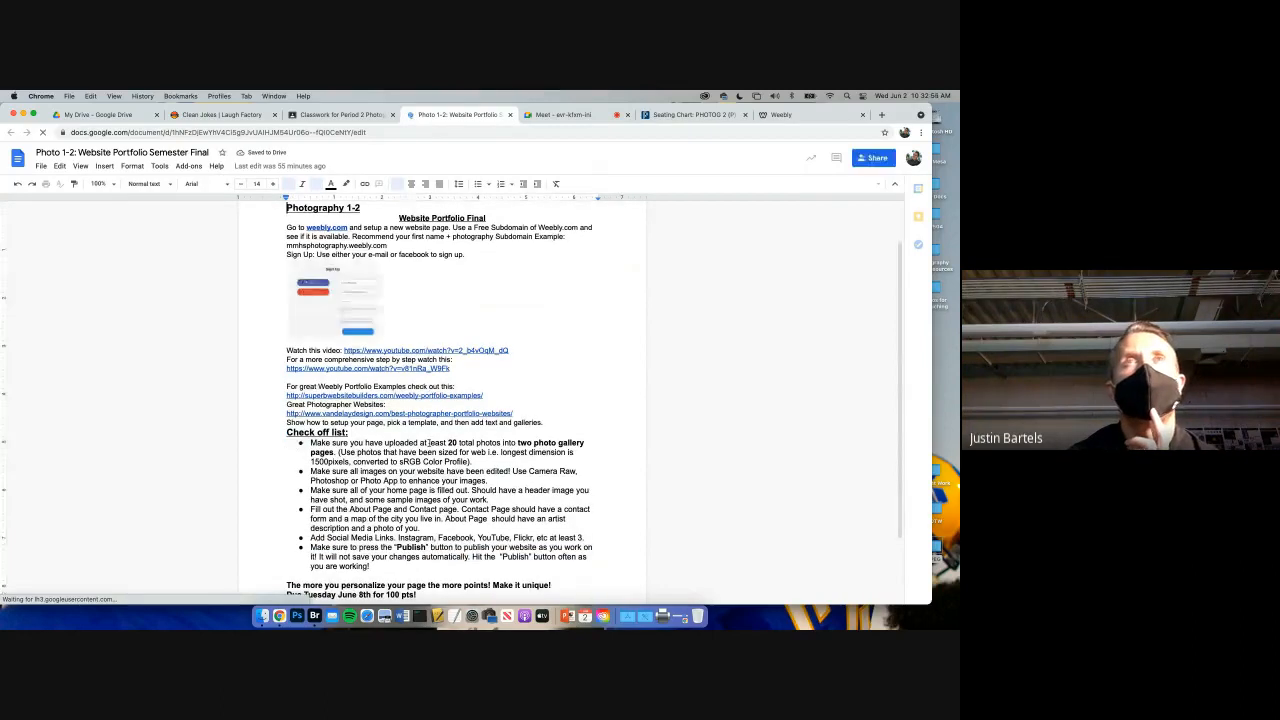
scroll(430, 441, up, 1)
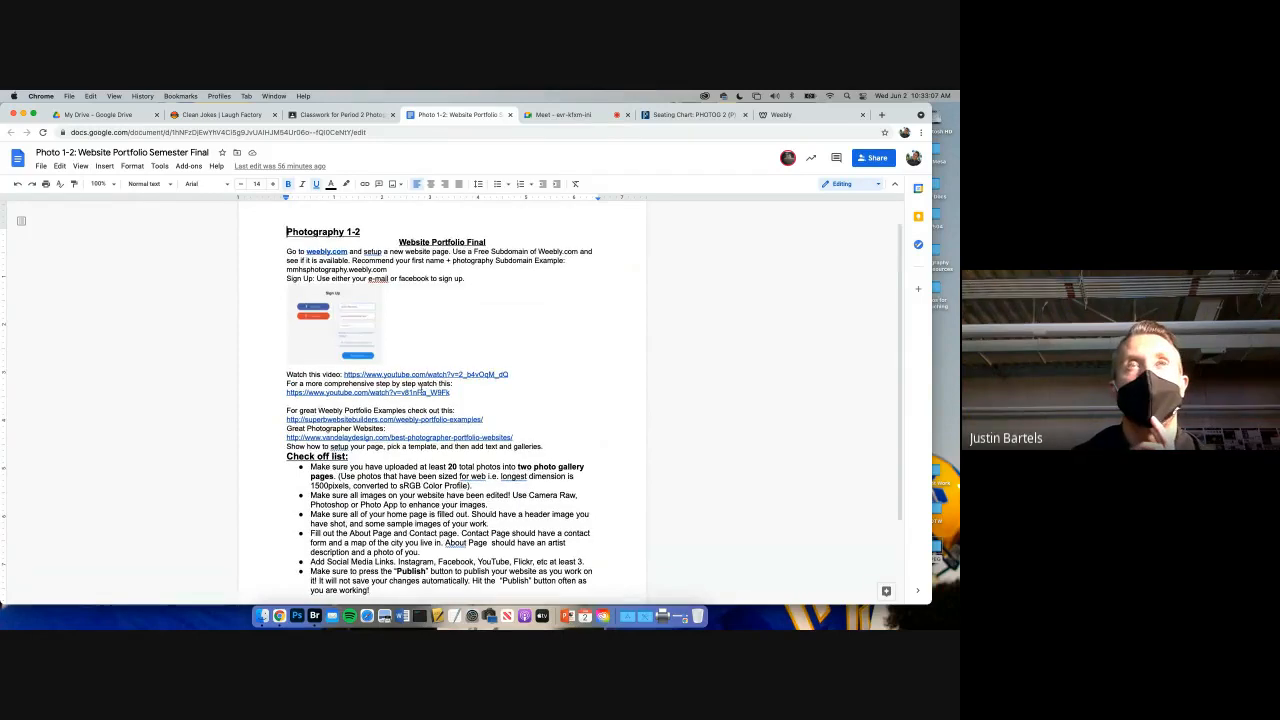
scroll(421, 391, down, 2)
scroll(494, 338, up, 3)
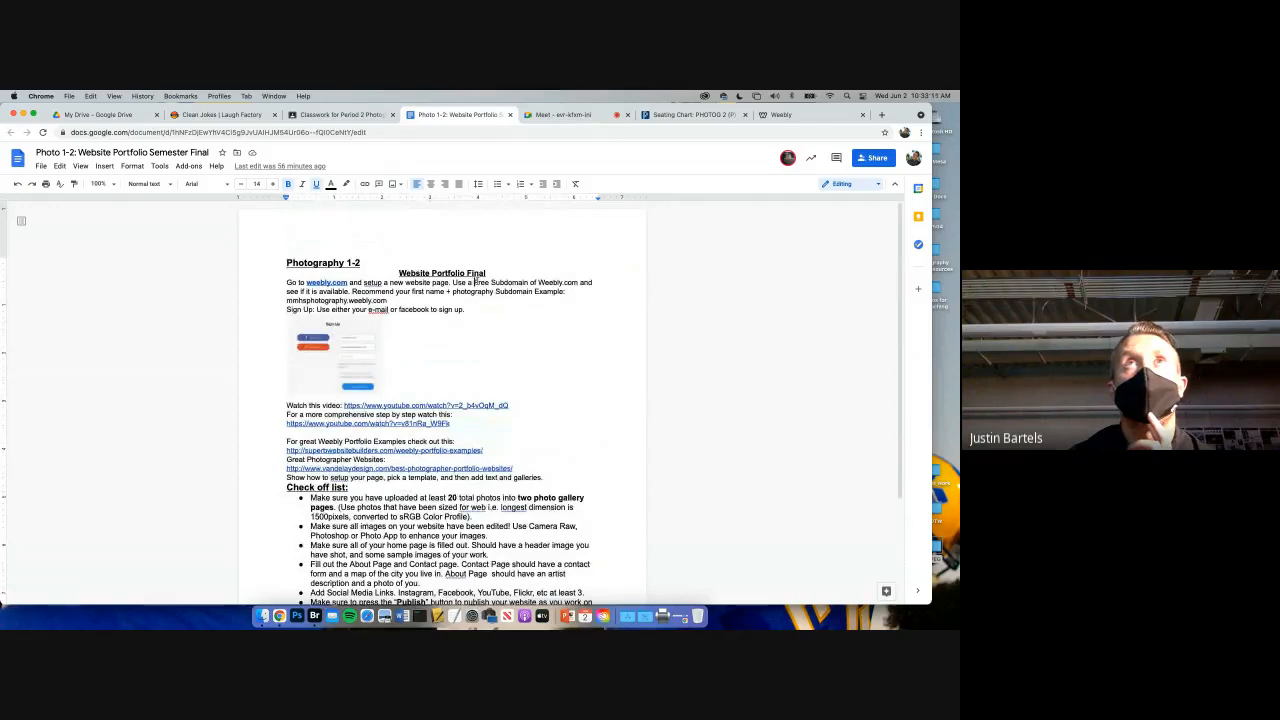
drag(474, 284, 566, 284)
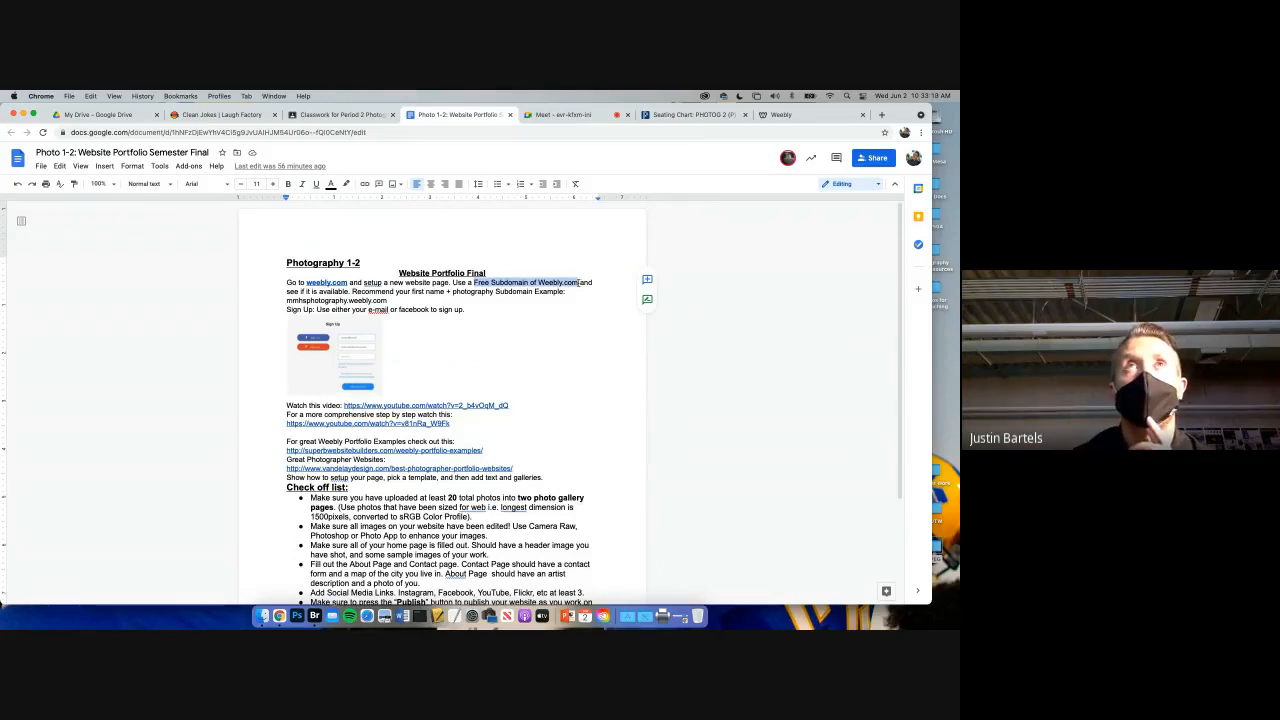
- Read through the rest of the checklist and go back to the Weebly editor
scroll(579, 282, down, 1)
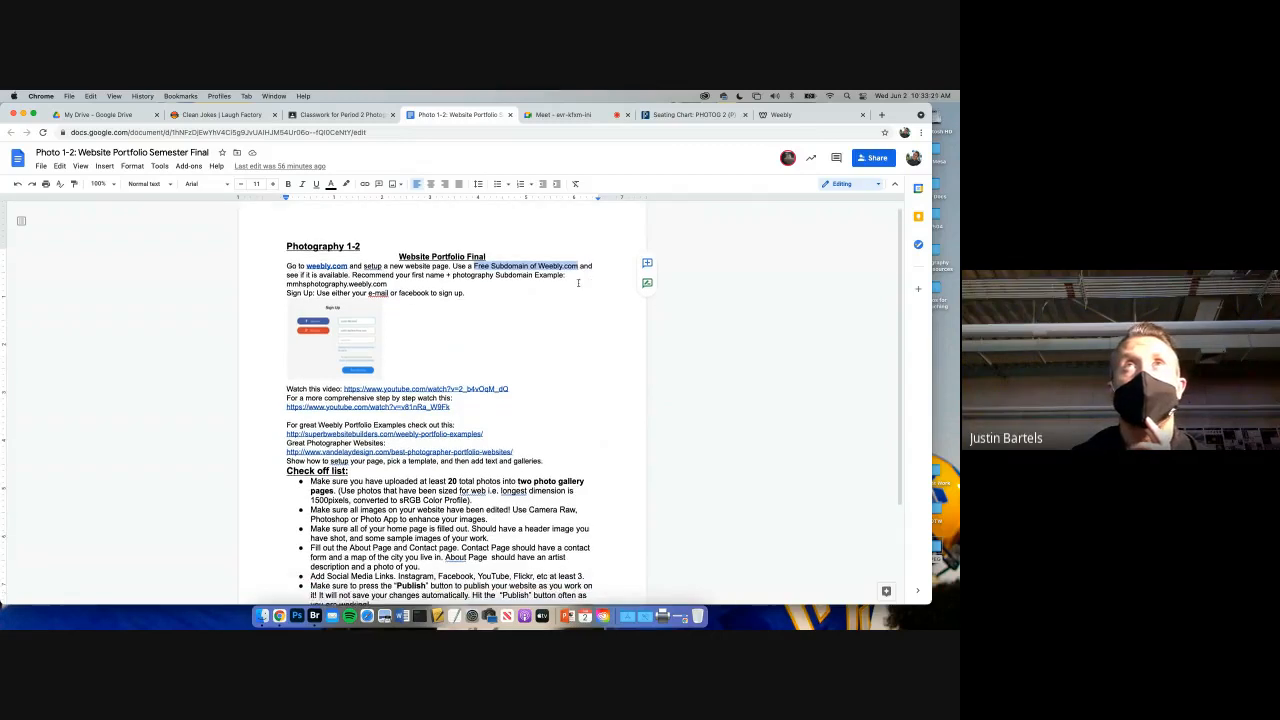
scroll(578, 283, down, 1)
scroll(578, 283, down, 2)
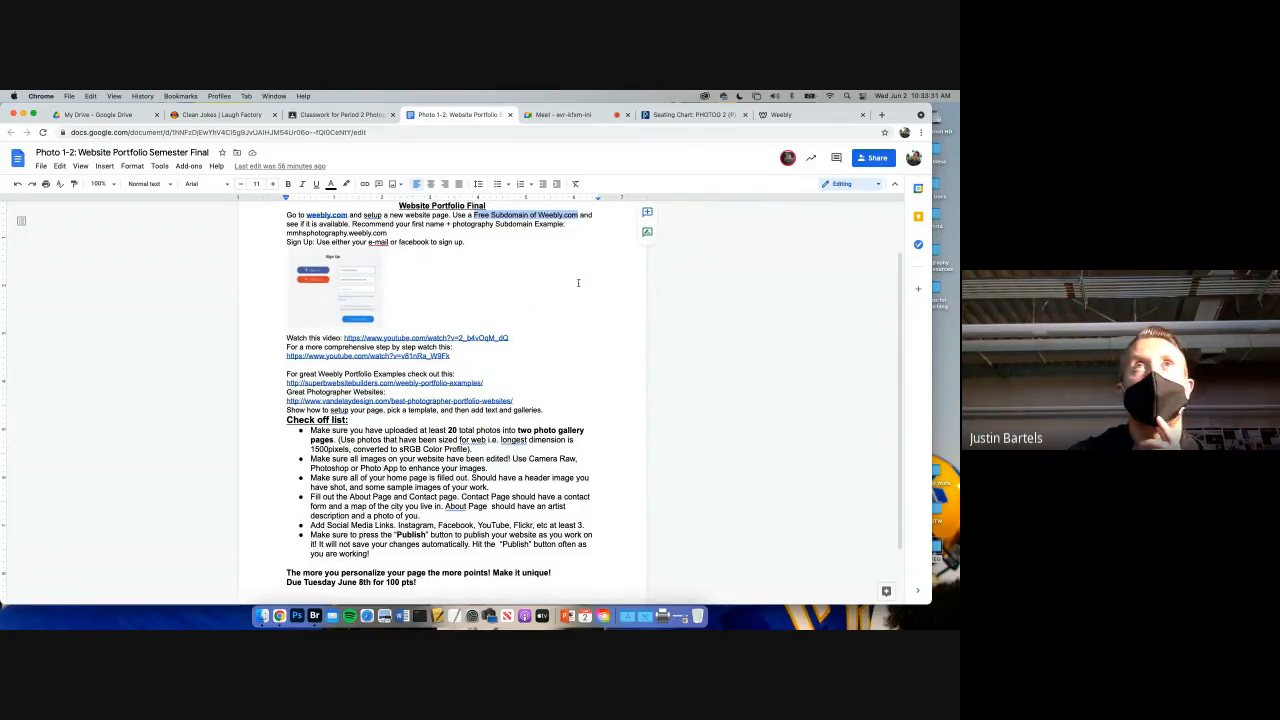
scroll(578, 283, down, 3)
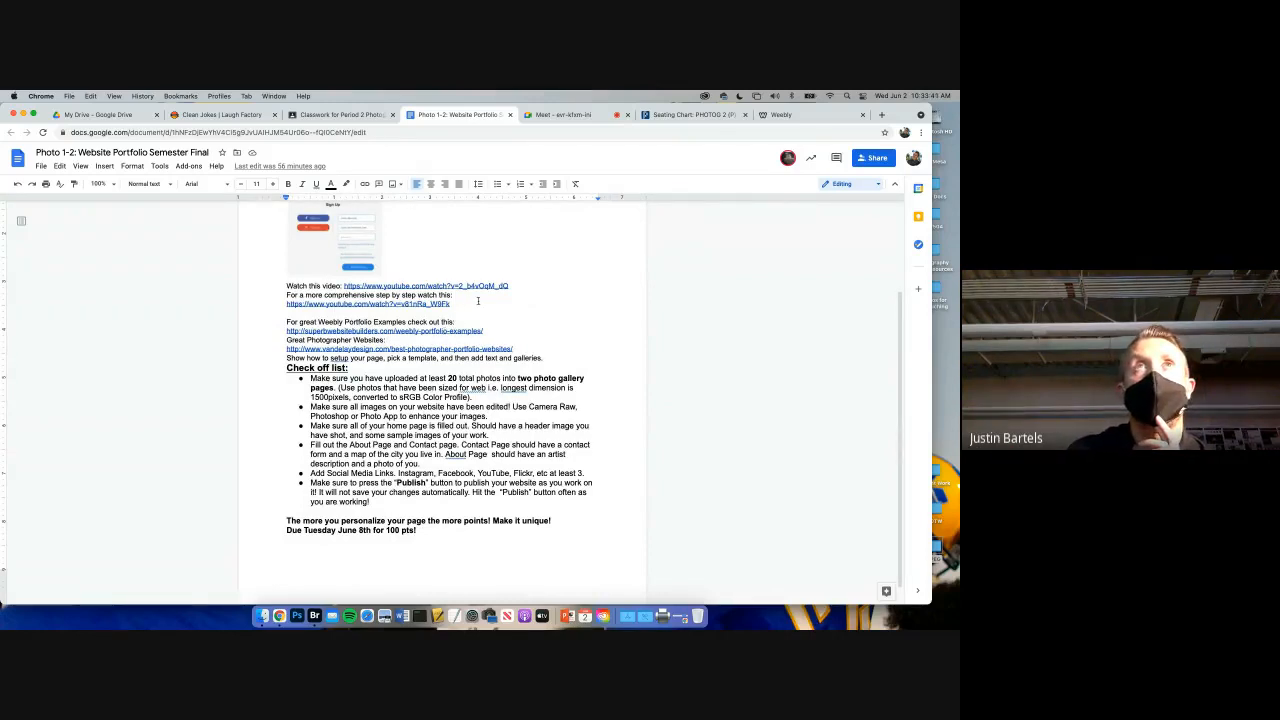
click(783, 114)
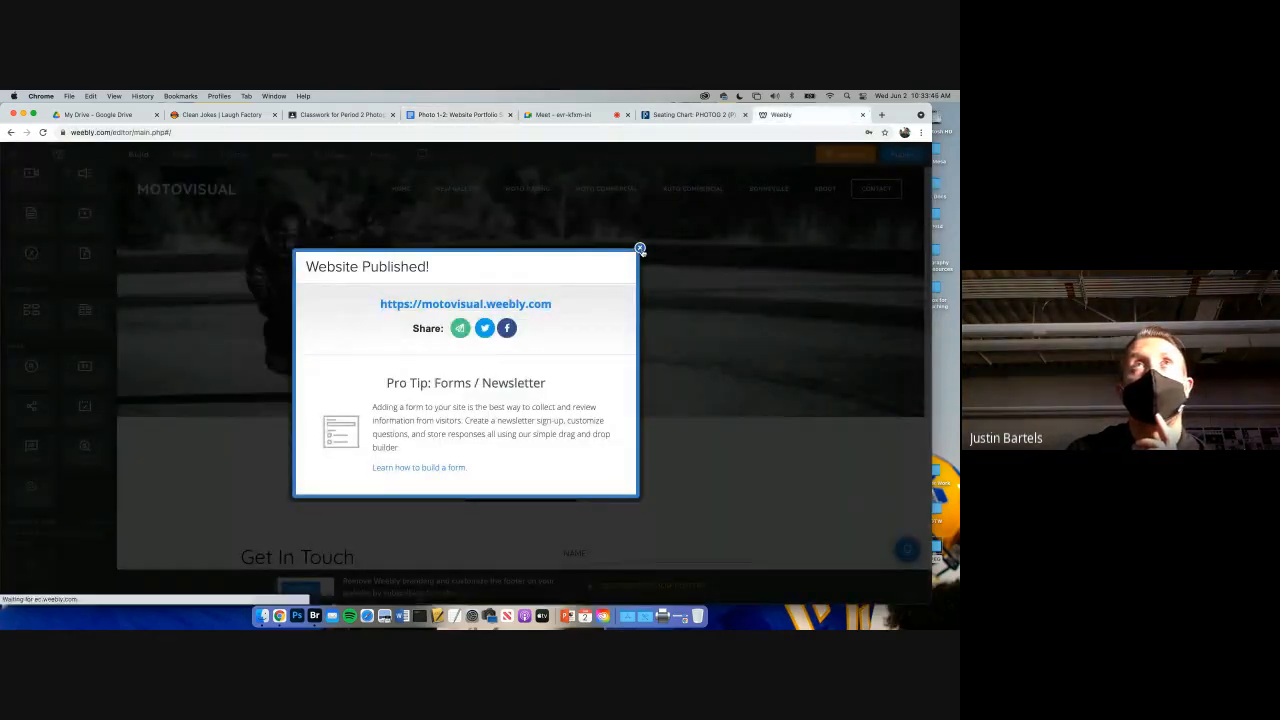
- Dismiss the Website Published notice and open the New Gallery page's settings in Pages
click(640, 247)
click(184, 154)
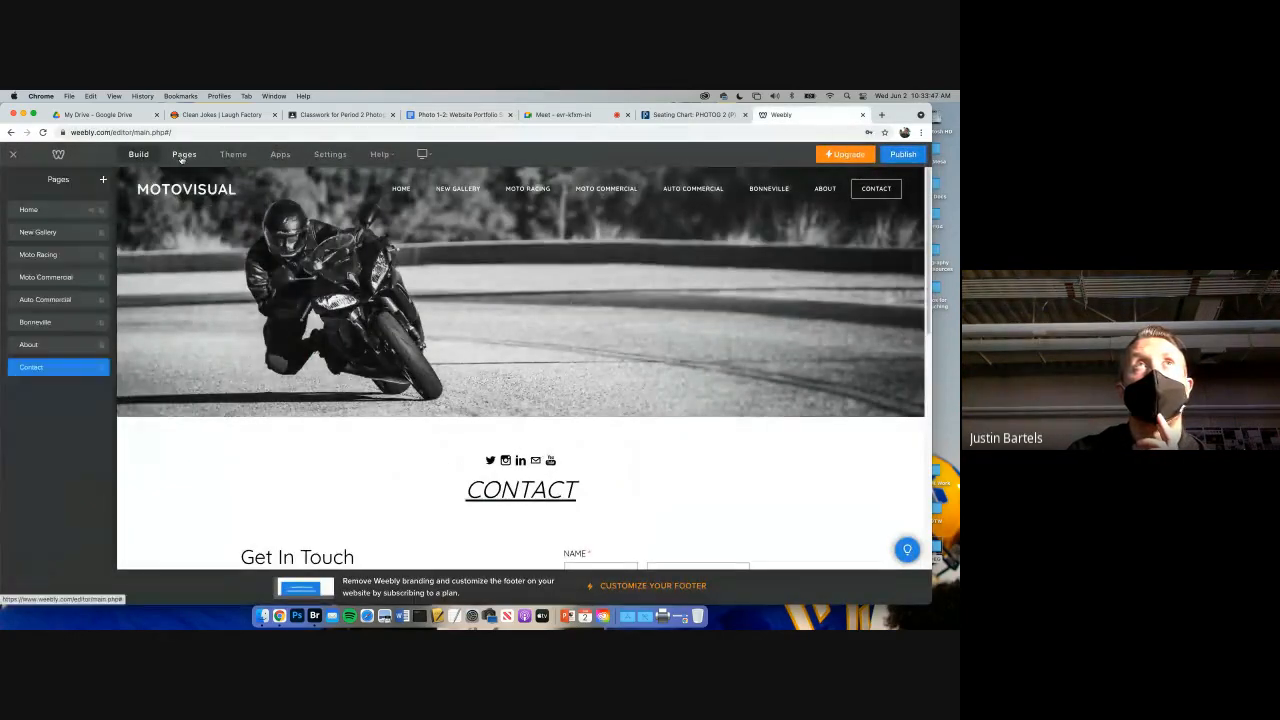
click(104, 181)
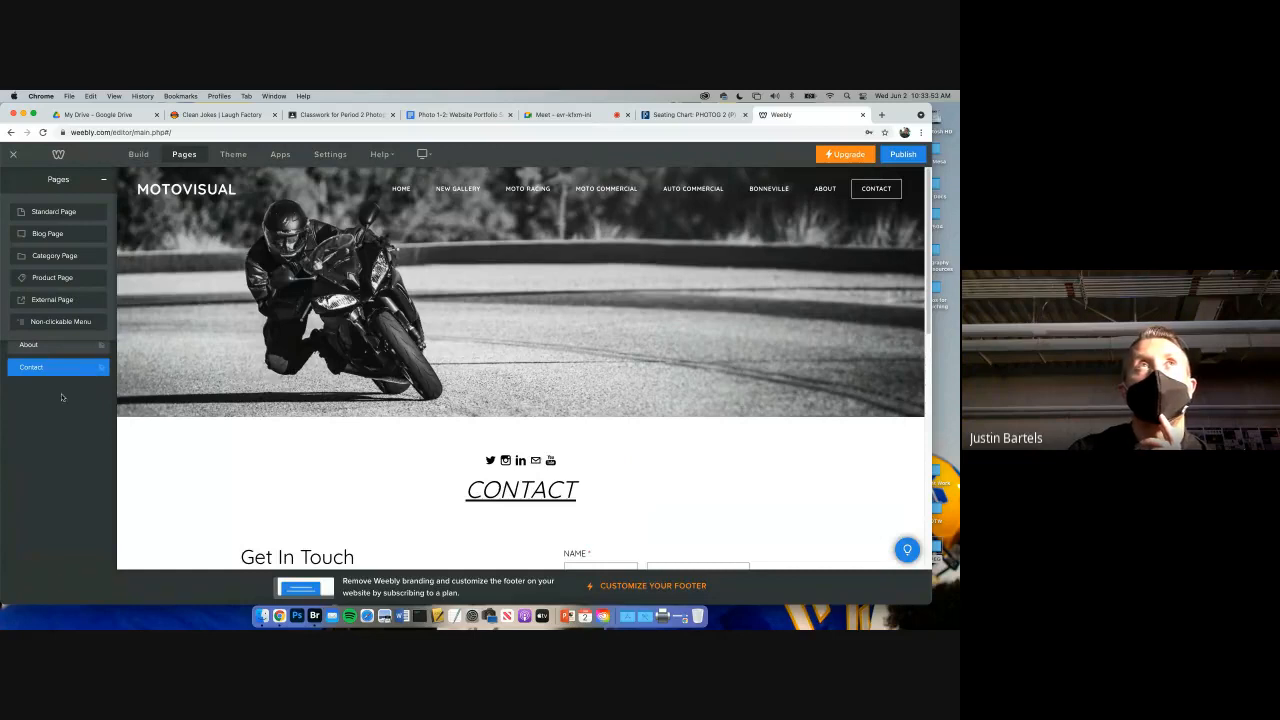
click(103, 180)
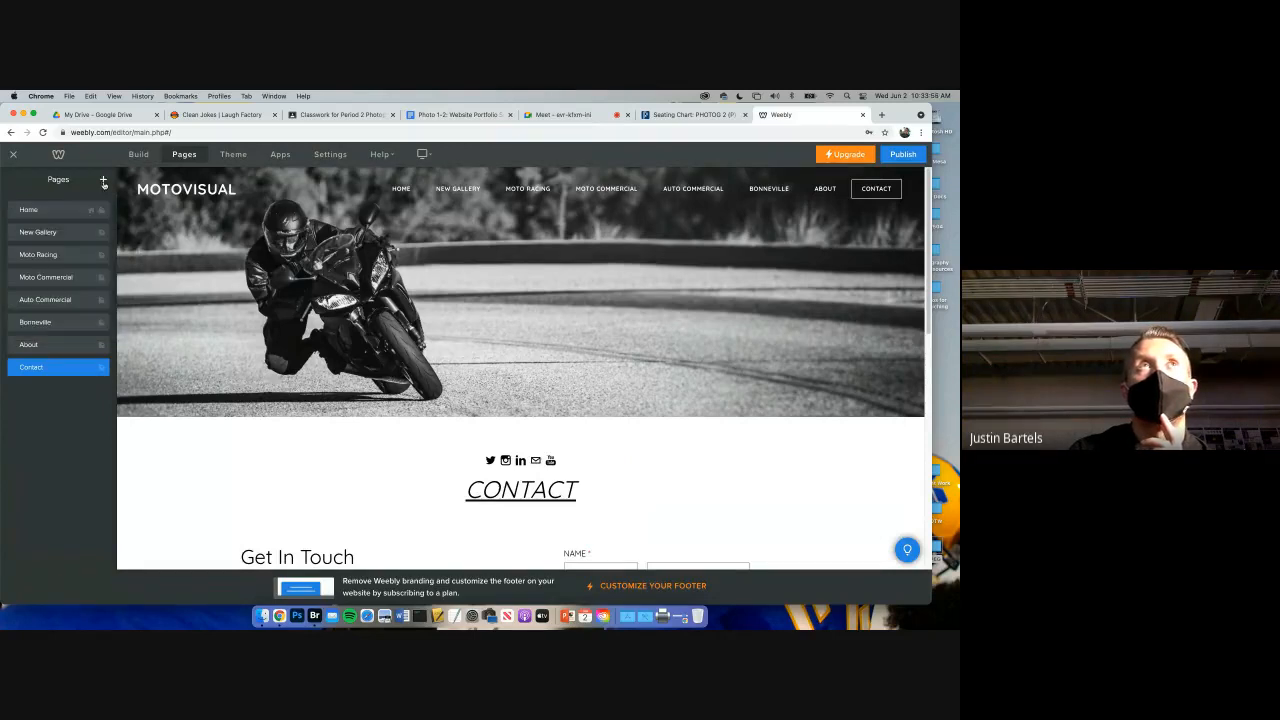
click(48, 233)
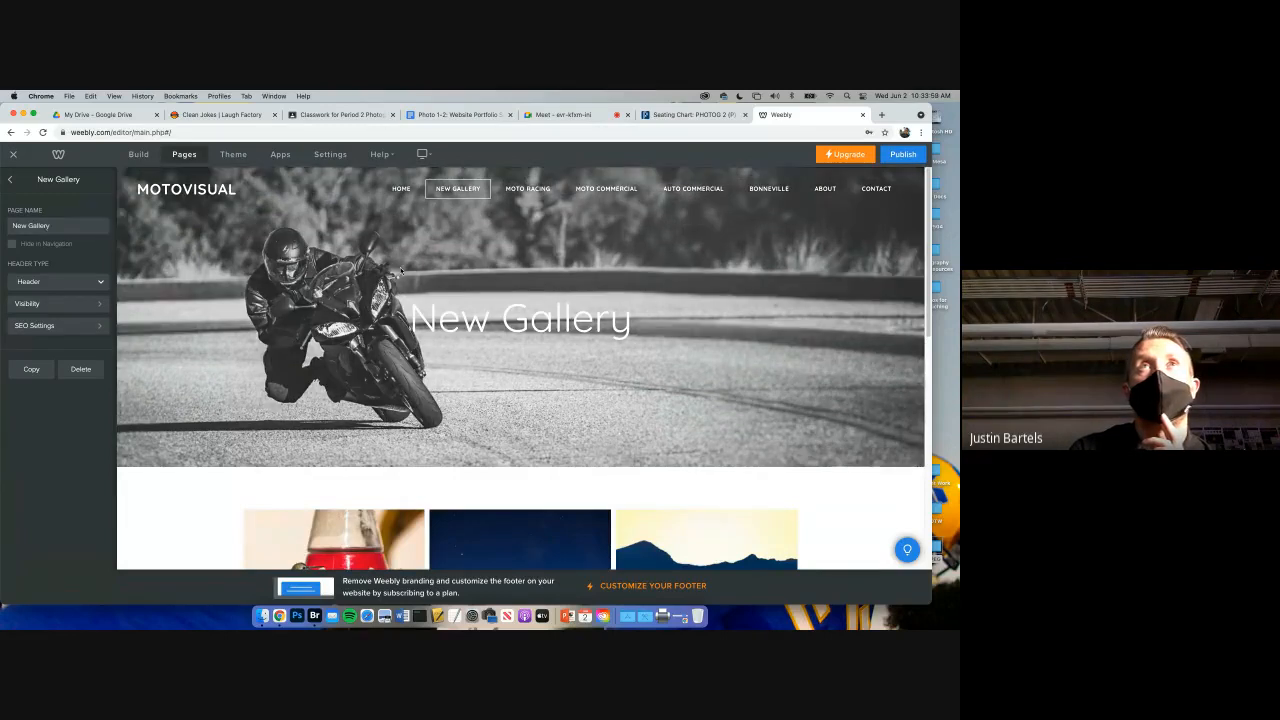
- Delete the New Gallery page and republish the MOTOVISUAL site
scroll(400, 272, down, 5)
scroll(400, 272, up, 5)
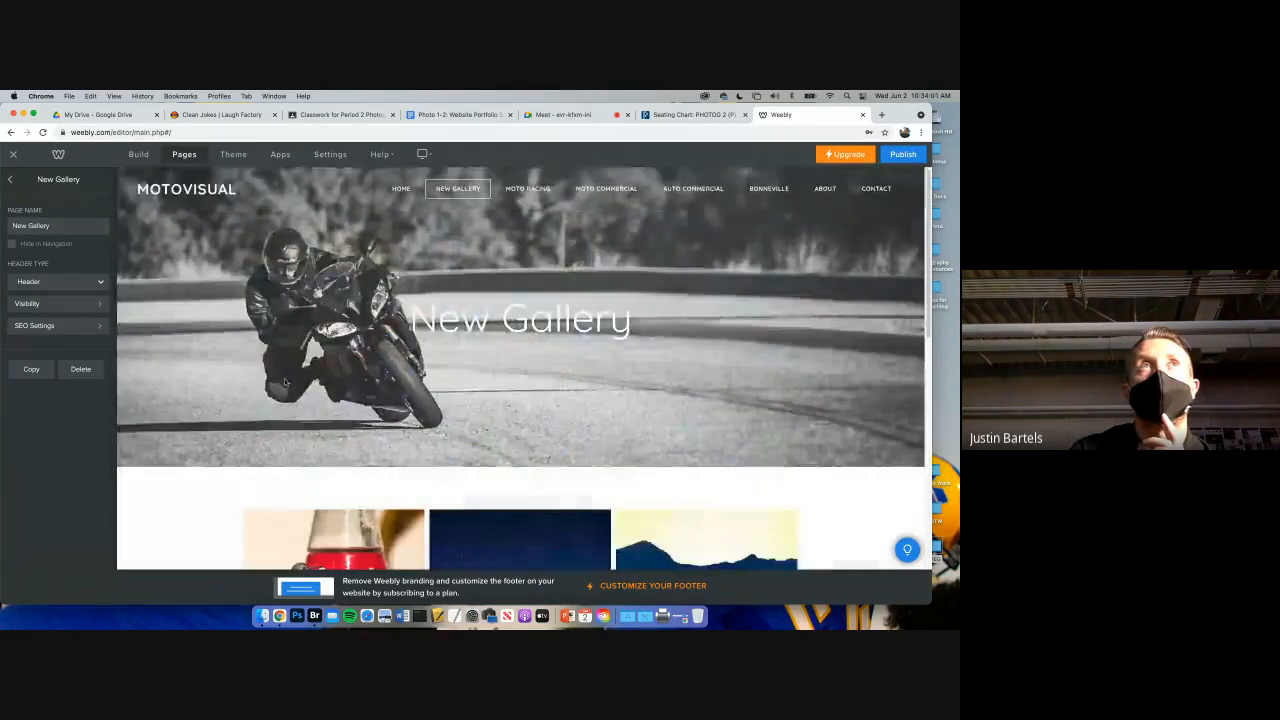
click(81, 369)
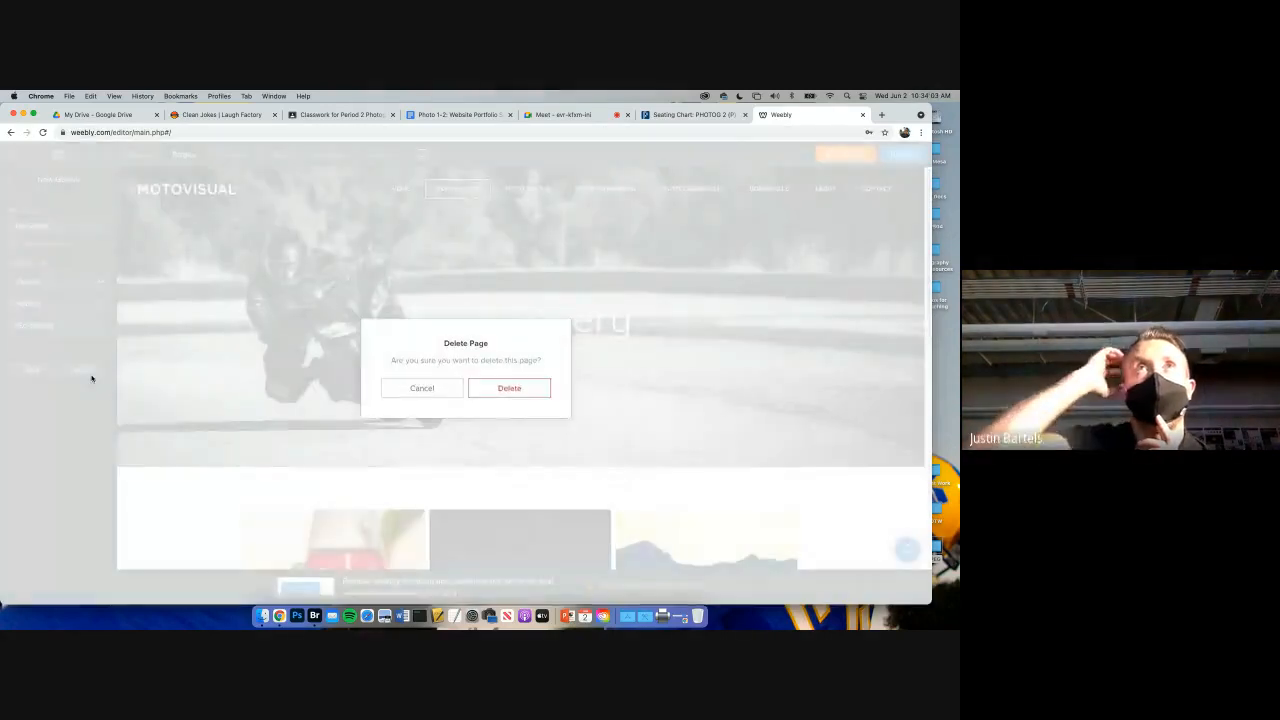
key(Return)
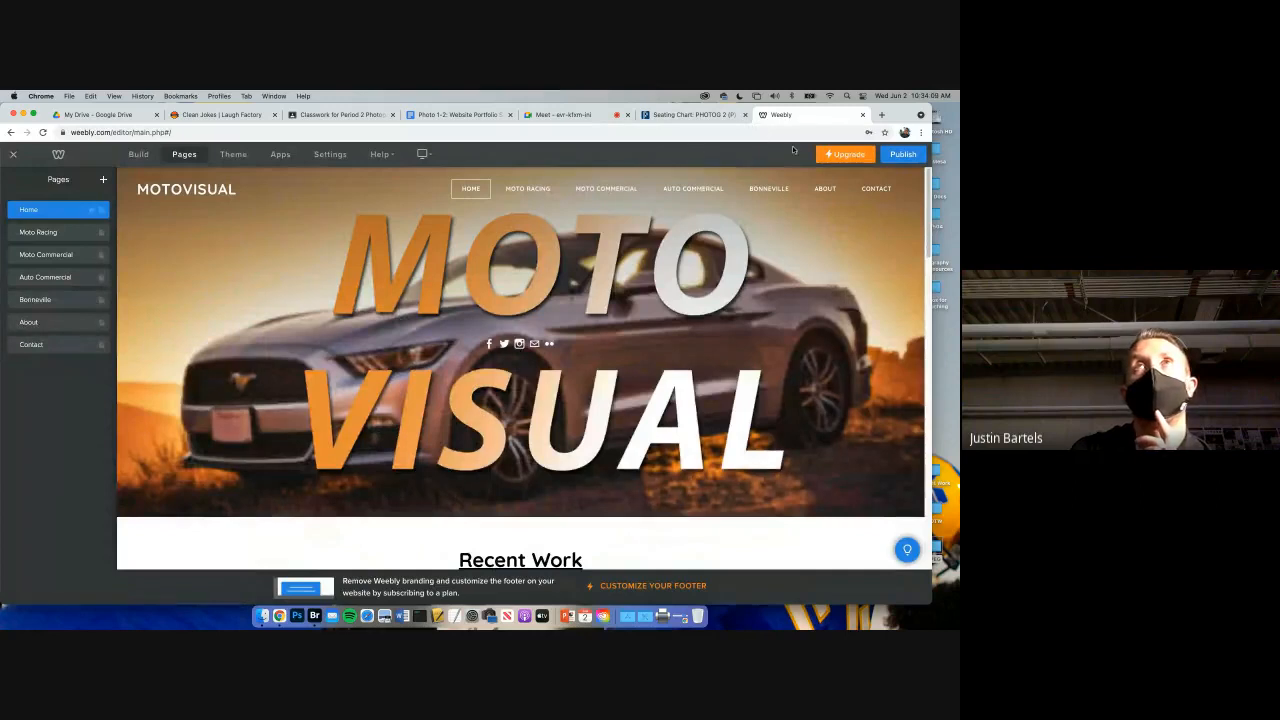
click(903, 157)
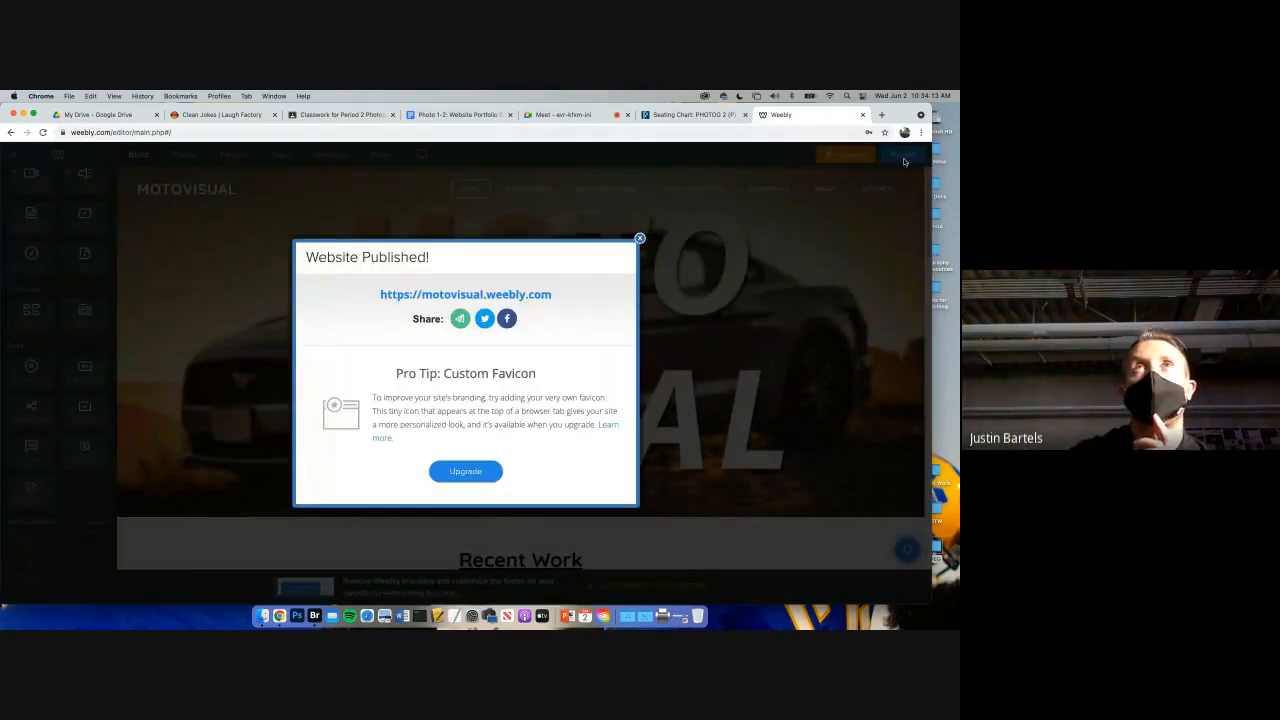
- Close the published notice, check the home and Moto Commercial pages, then return to the Meet call
click(640, 238)
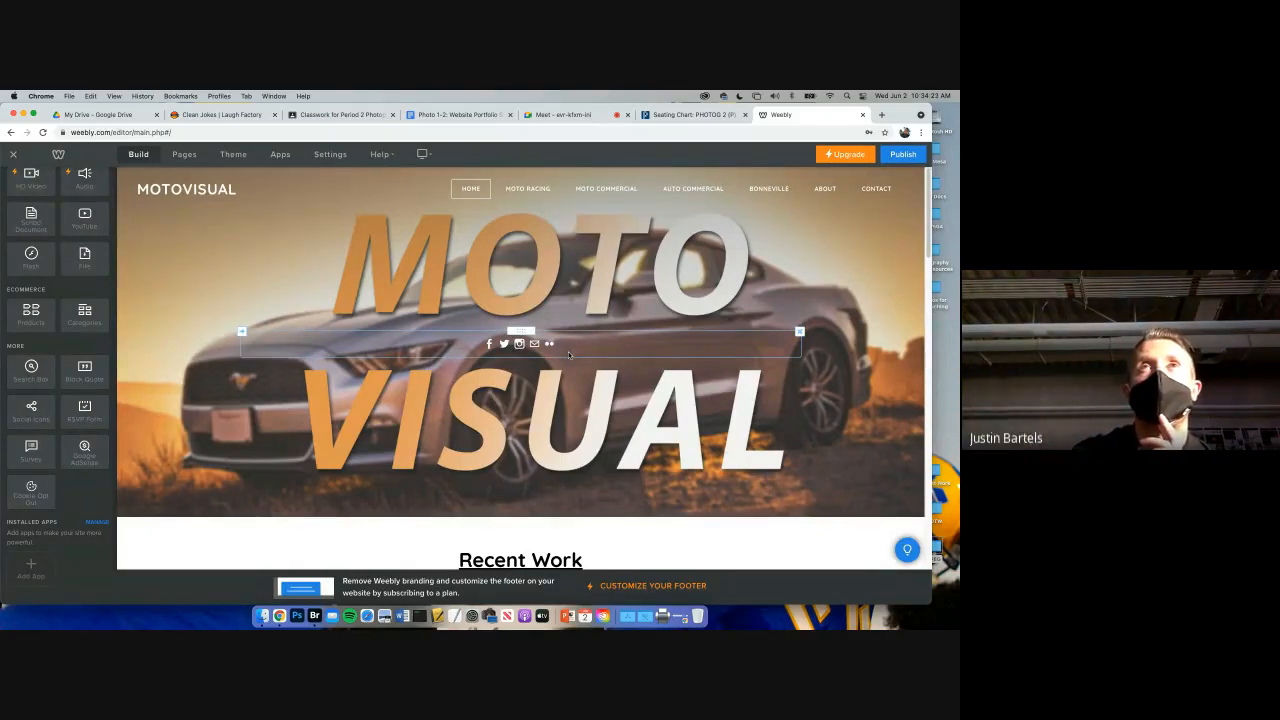
scroll(568, 356, down, 2)
scroll(568, 356, down, 3)
scroll(568, 356, up, 5)
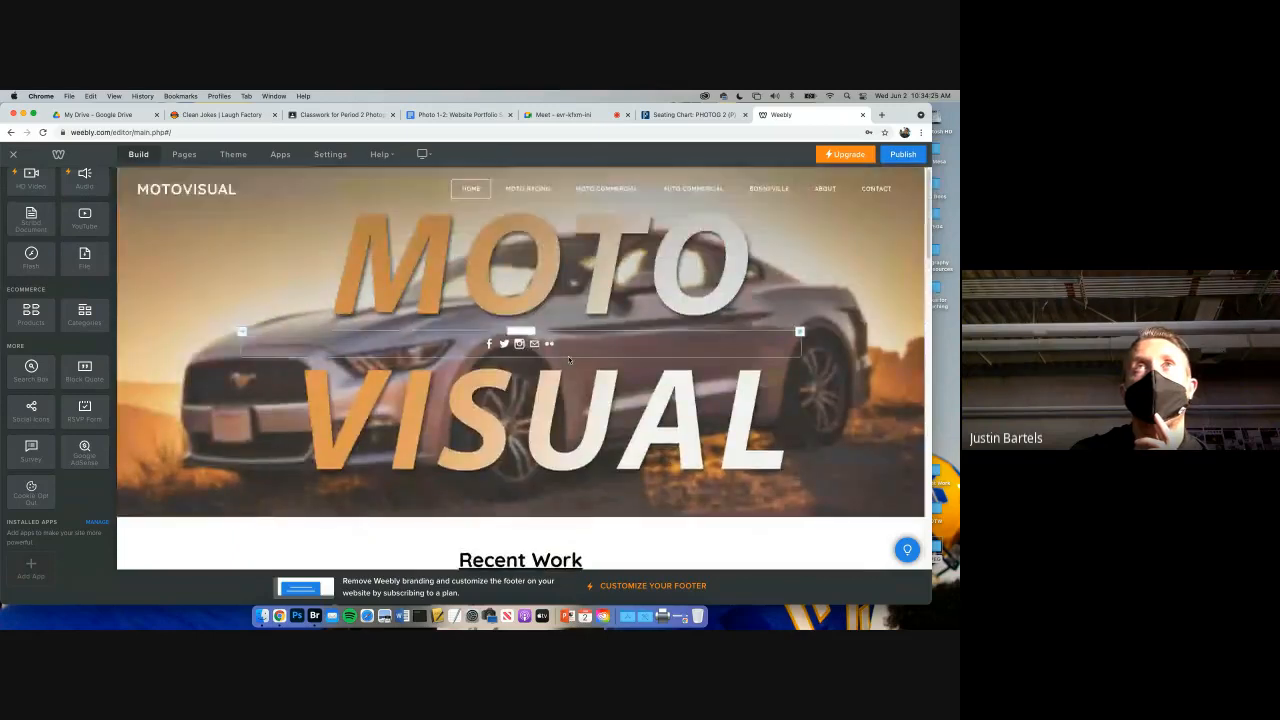
scroll(524, 373, down, 5)
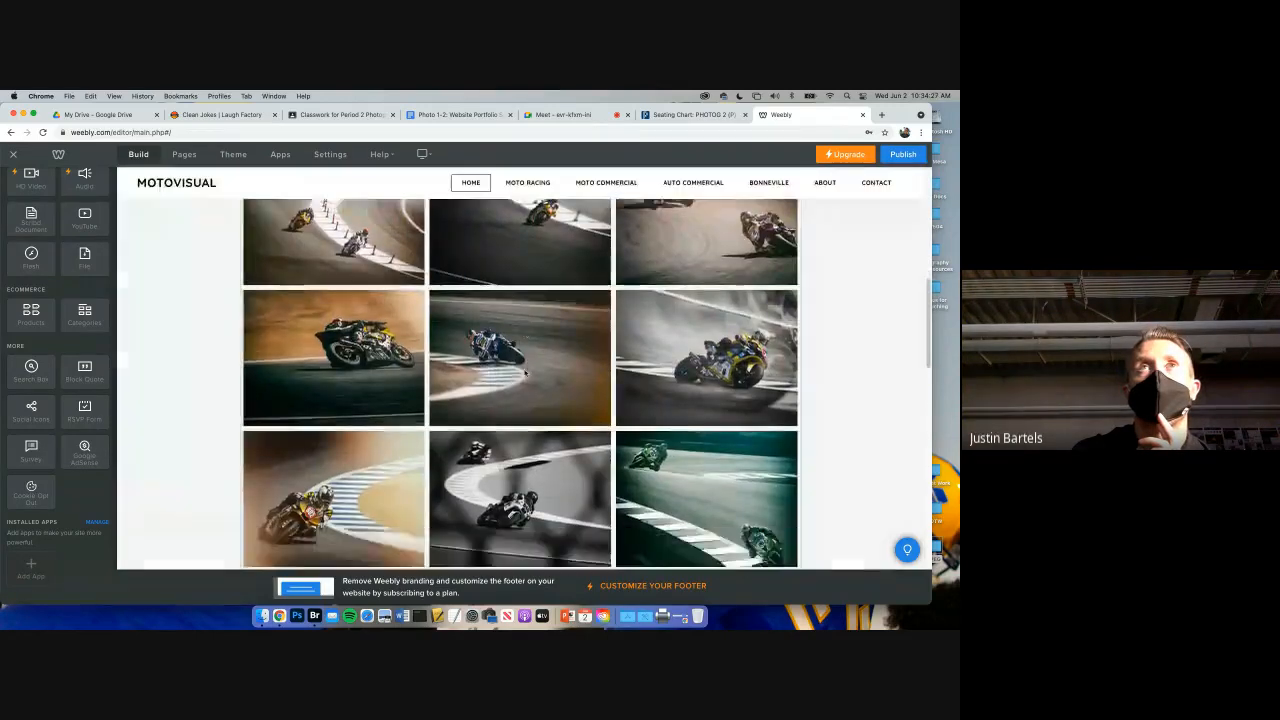
scroll(524, 373, up, 2)
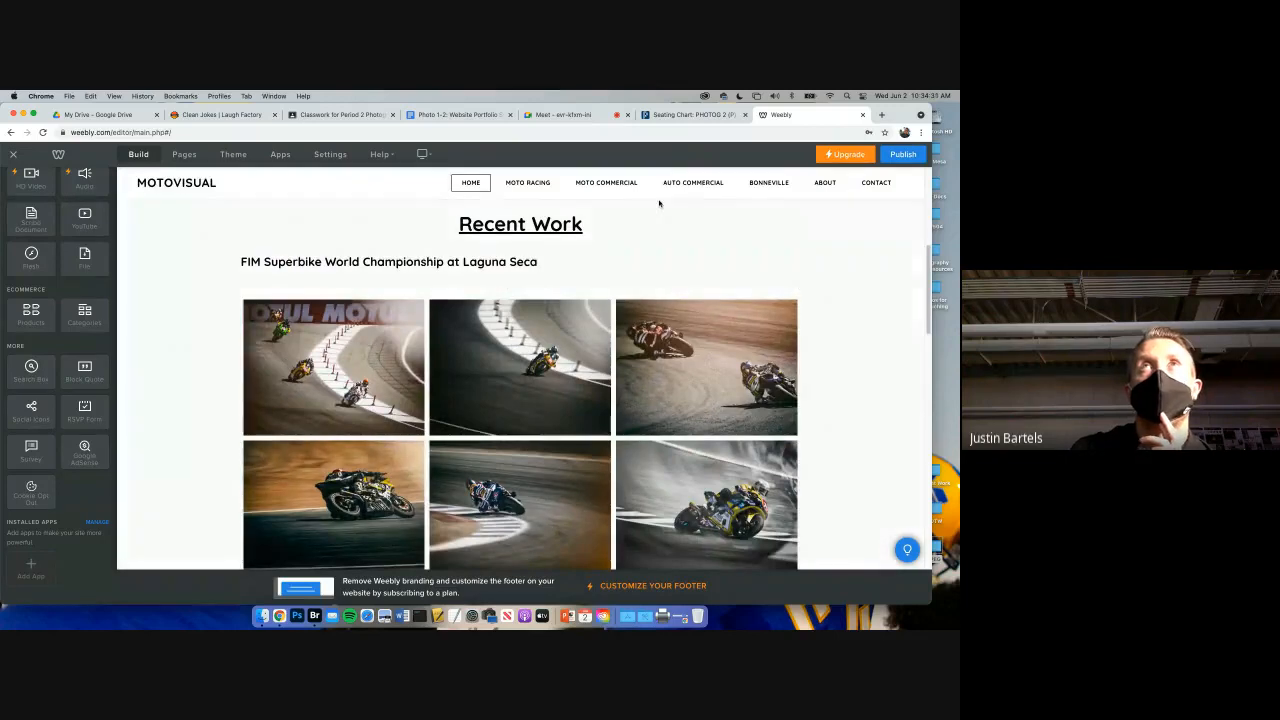
click(609, 182)
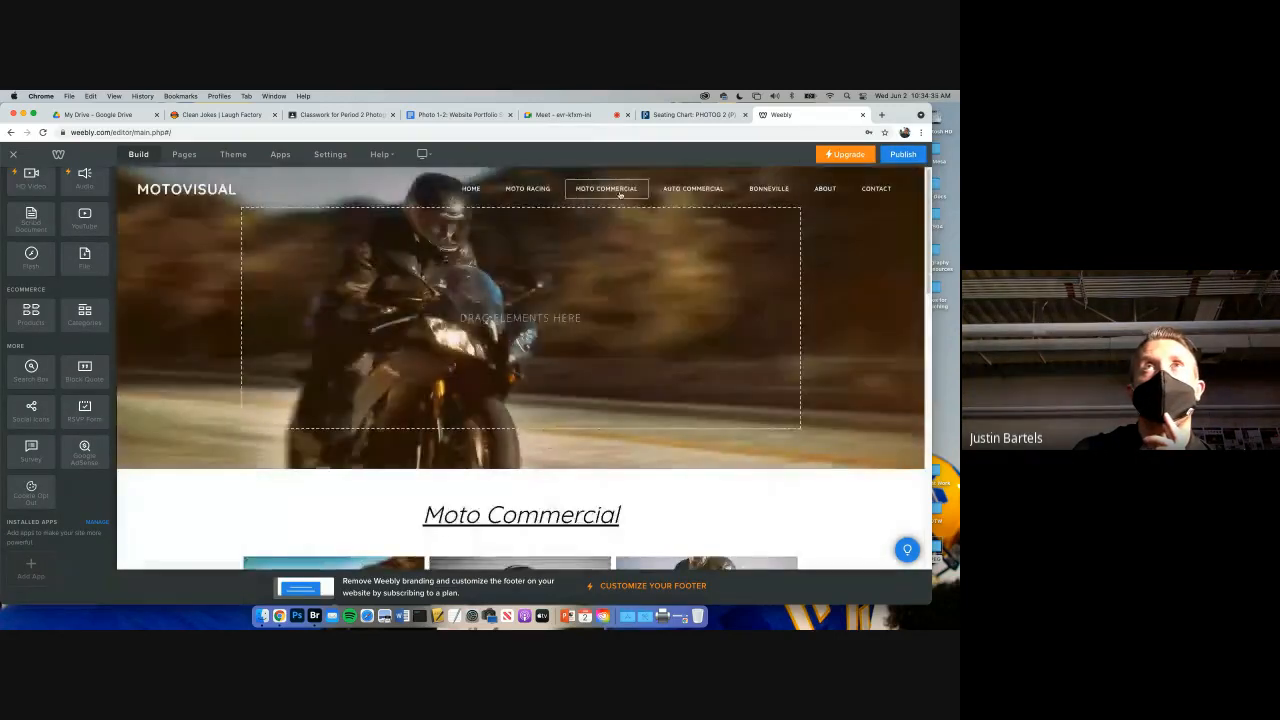
click(593, 117)
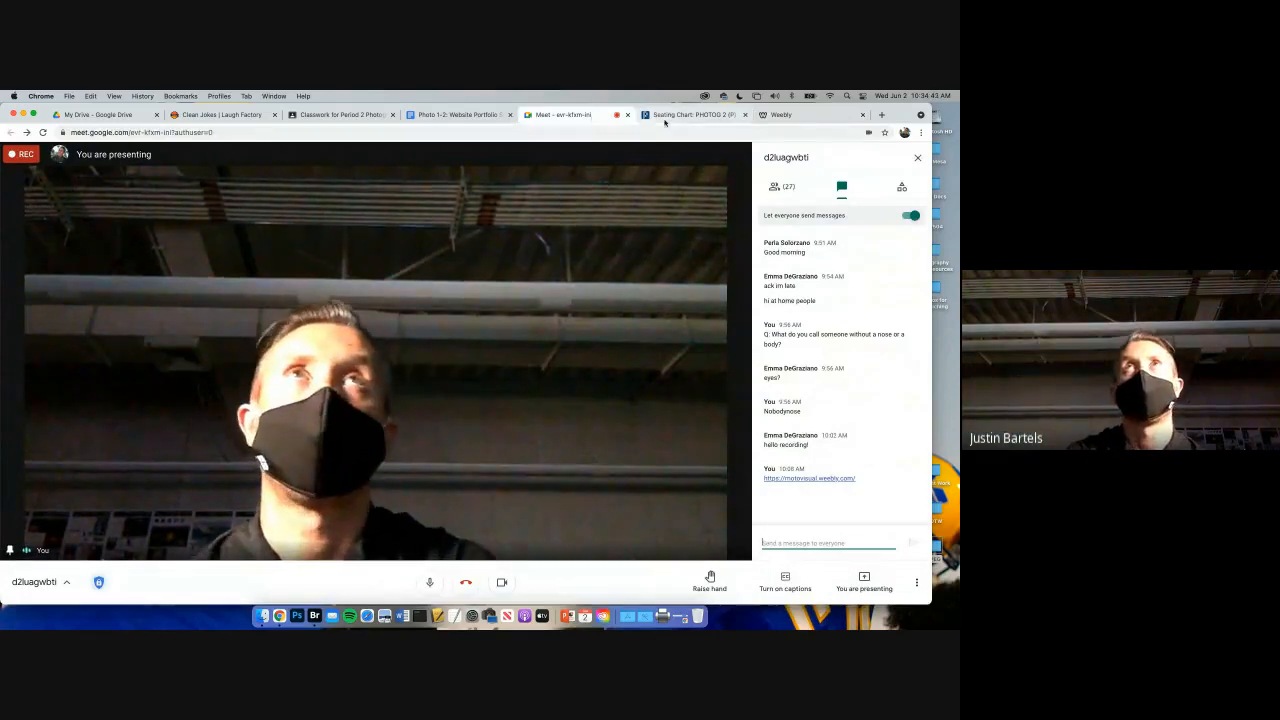
- Close the Photo 1-2 Website Portfolio handout tab, leaving the Meet call in view
click(774, 115)
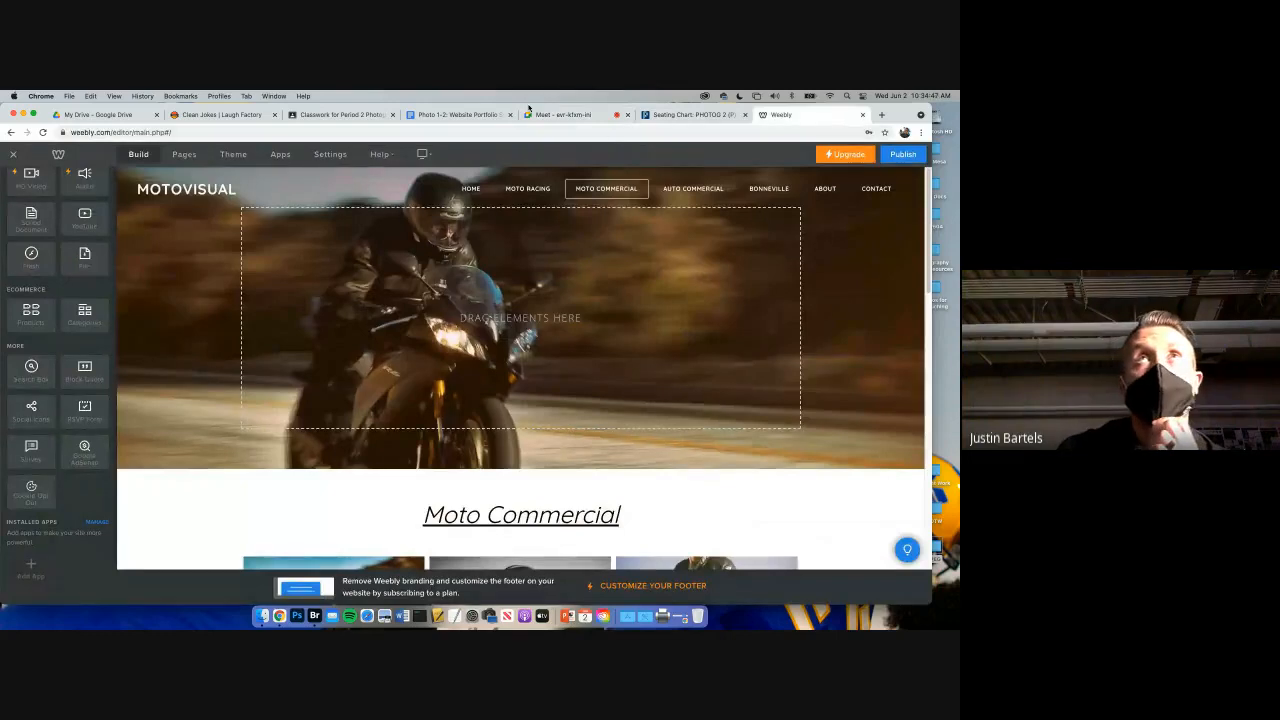
click(495, 115)
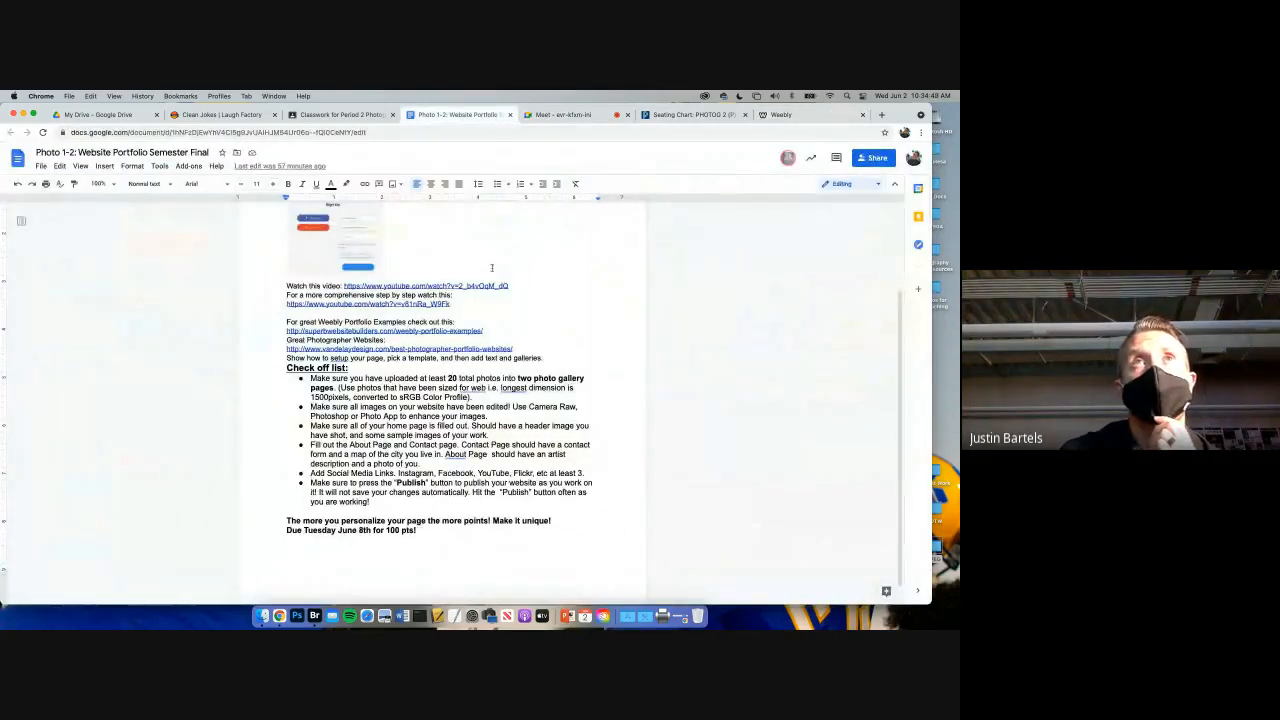
click(510, 115)
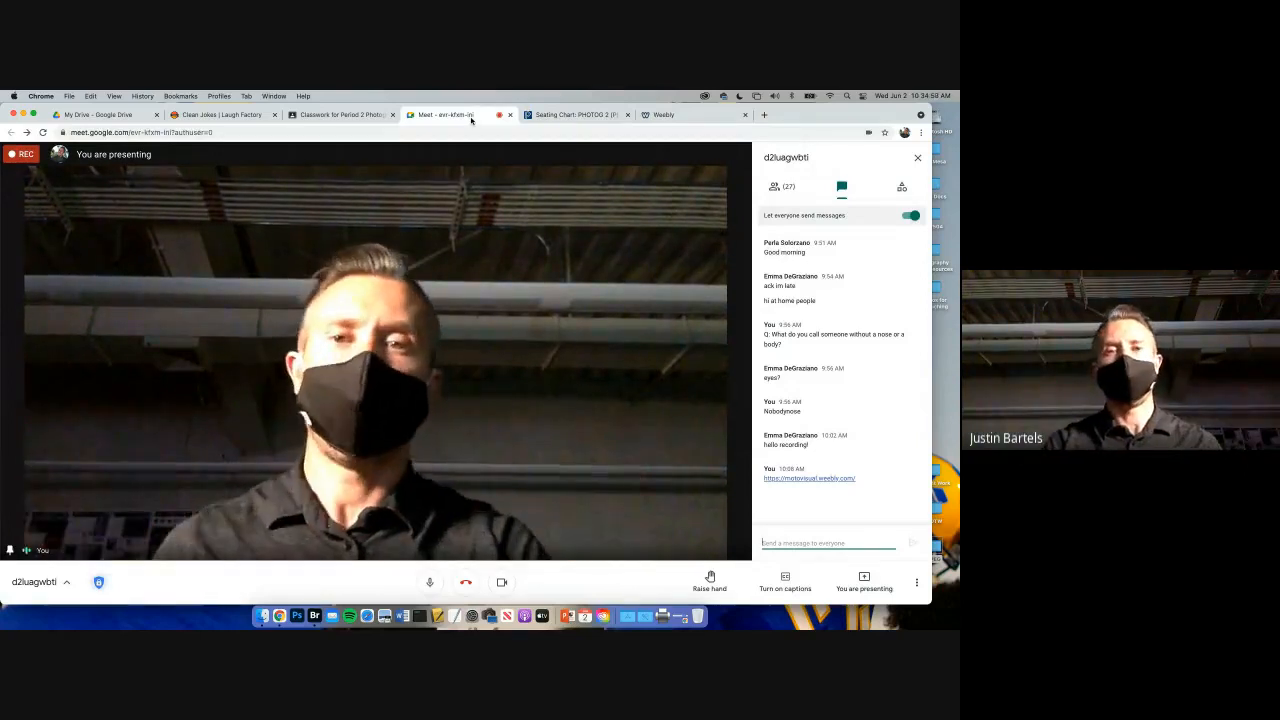
- From Meet's More options menu, bring up the Recording panel to stop the class recording
click(362, 114)
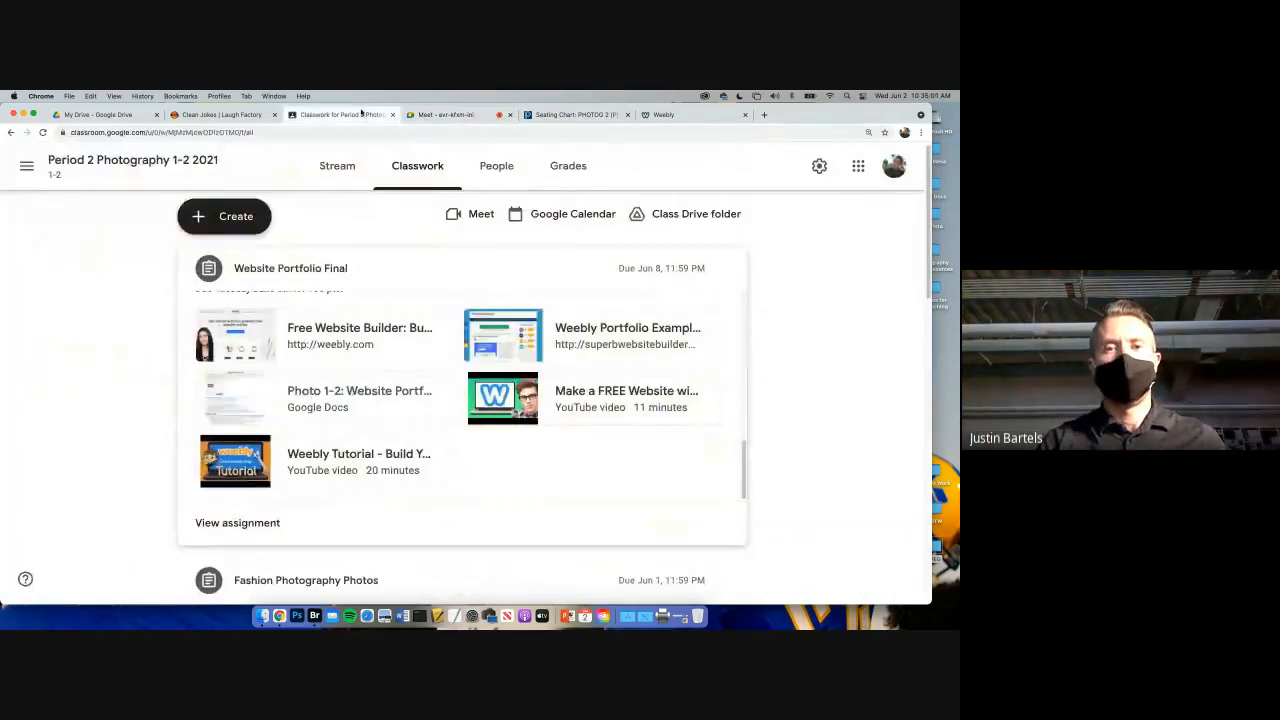
click(461, 121)
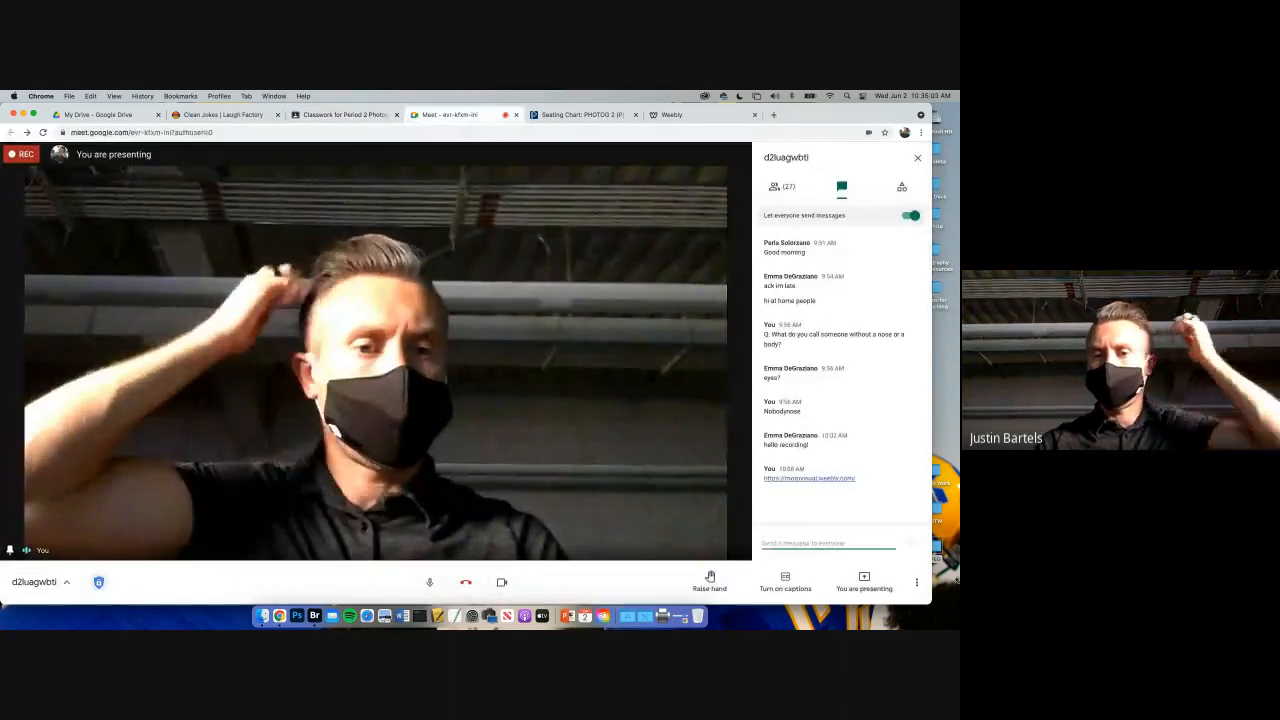
click(918, 582)
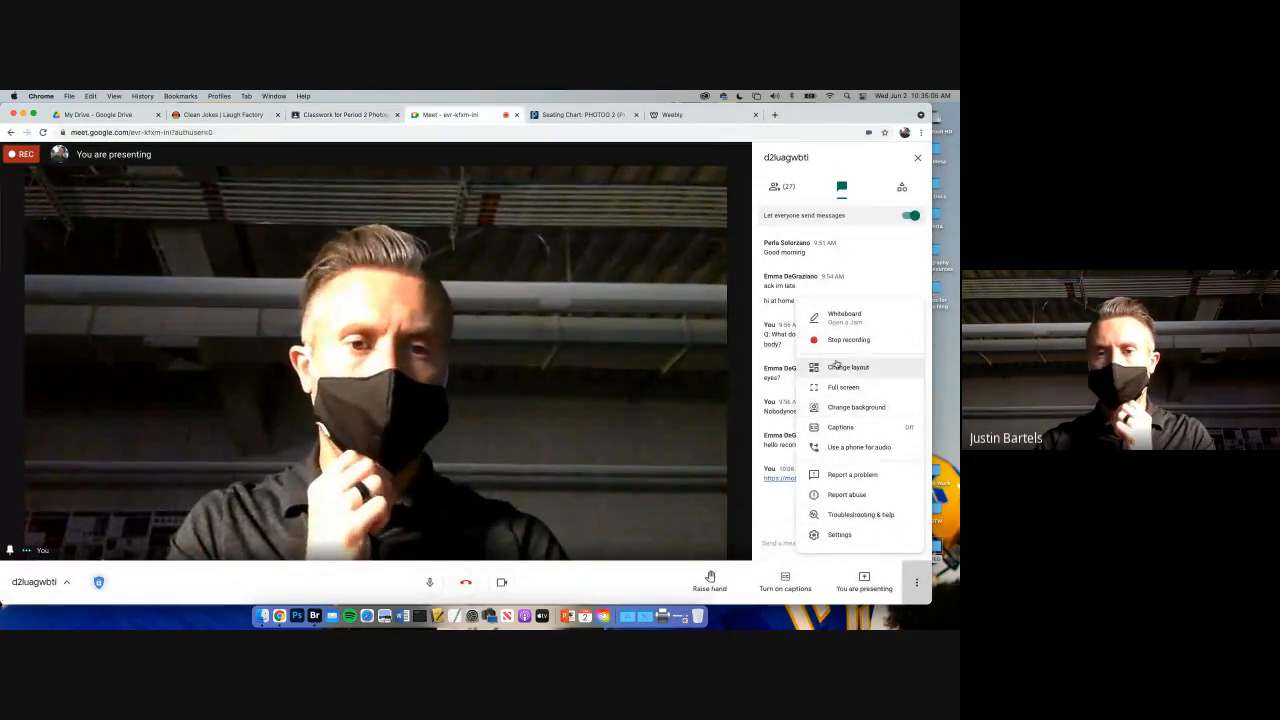
click(836, 342)
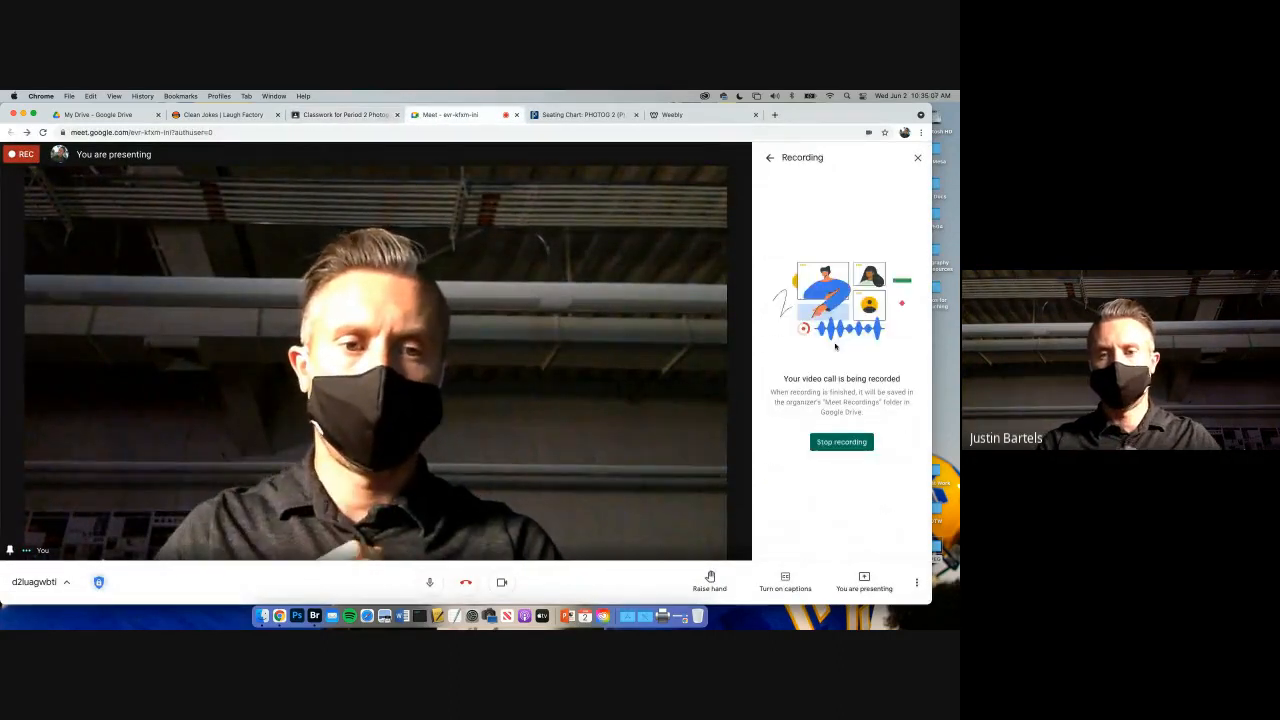